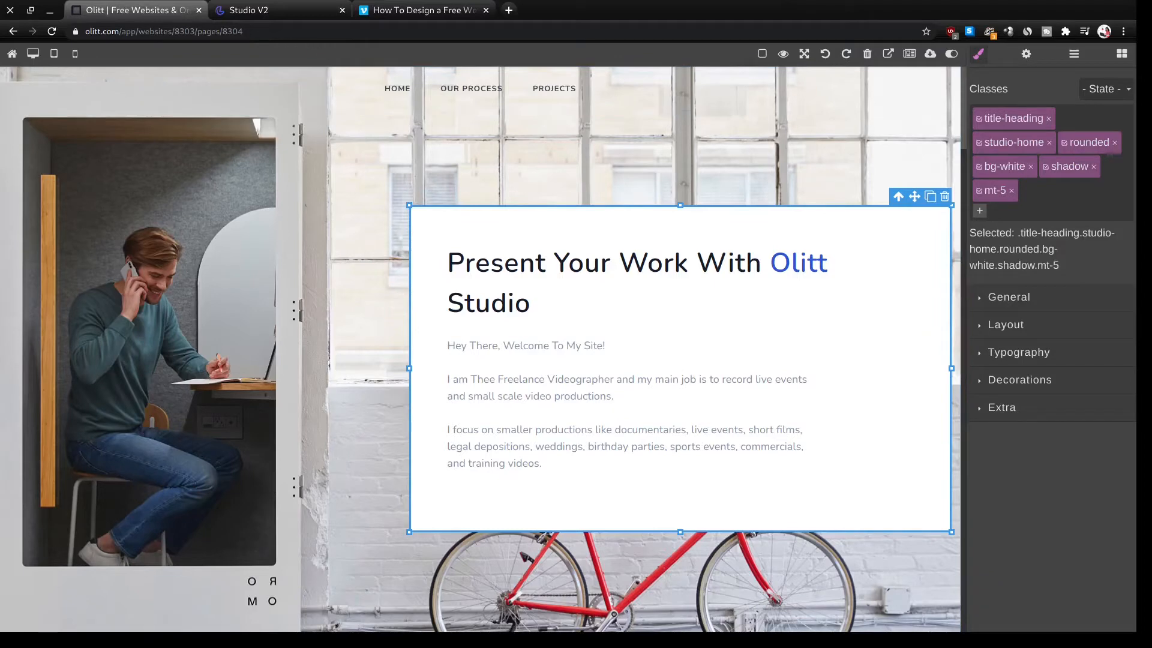
Review the published Studio V2 site from the hero banner down to the footer.
click(290, 12)
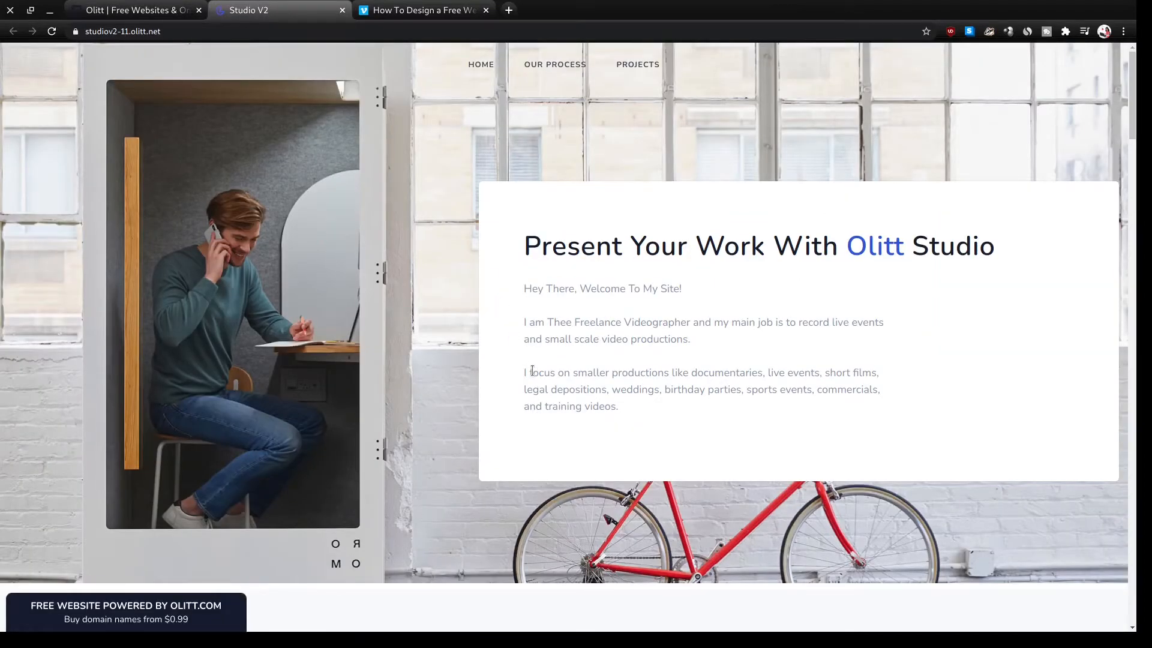
scroll(532, 371, down, 1)
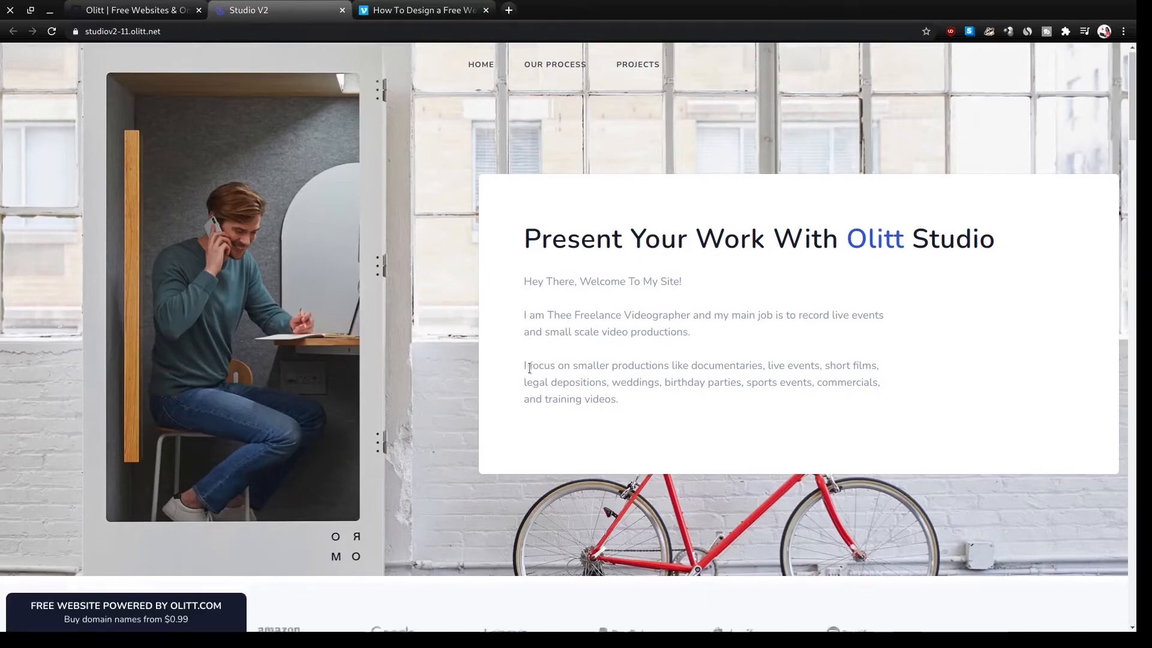
scroll(529, 365, down, 15)
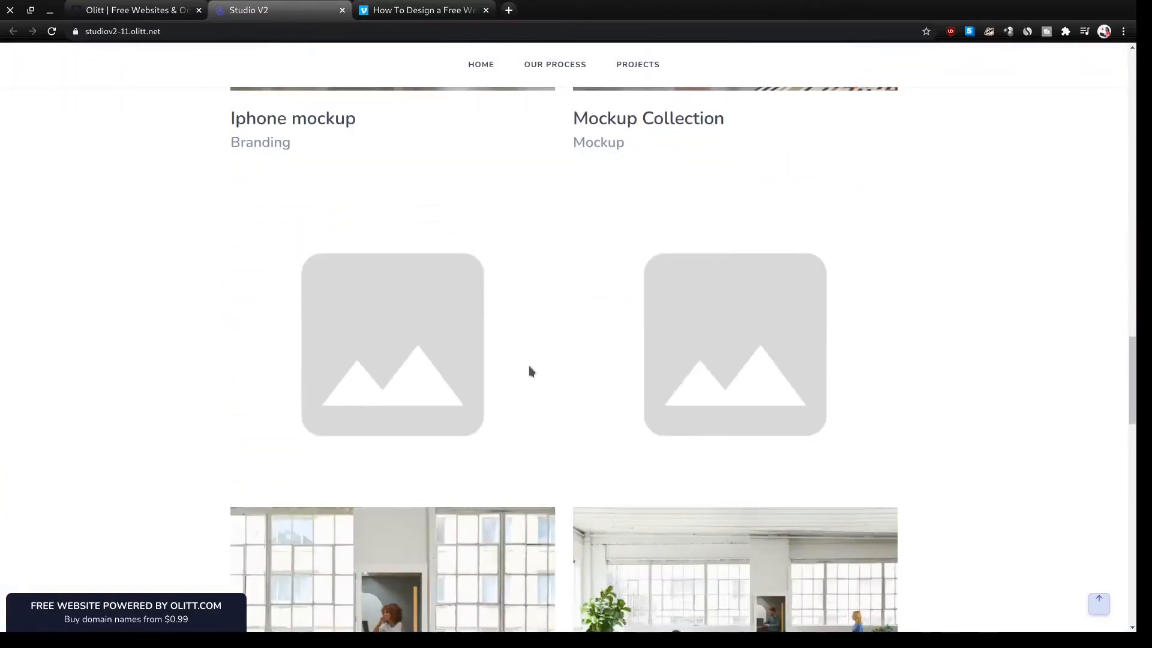
scroll(529, 372, down, 15)
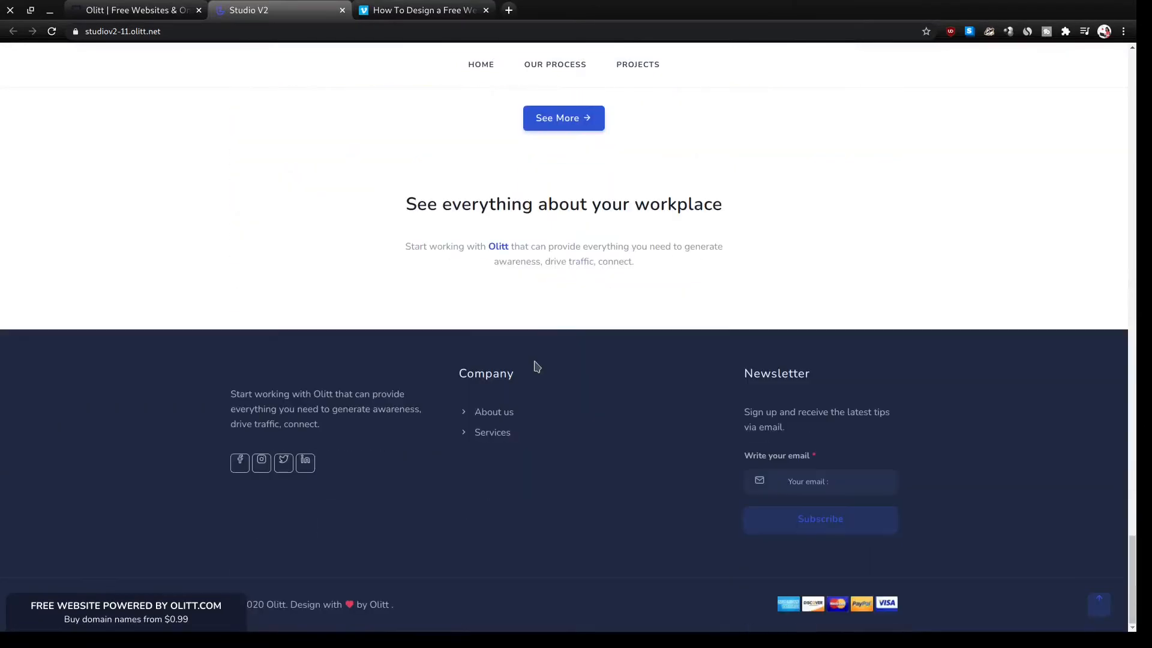
Return to the Olitt editor and replace the hero box heading with "Thee Freelance Videographer".
click(144, 12)
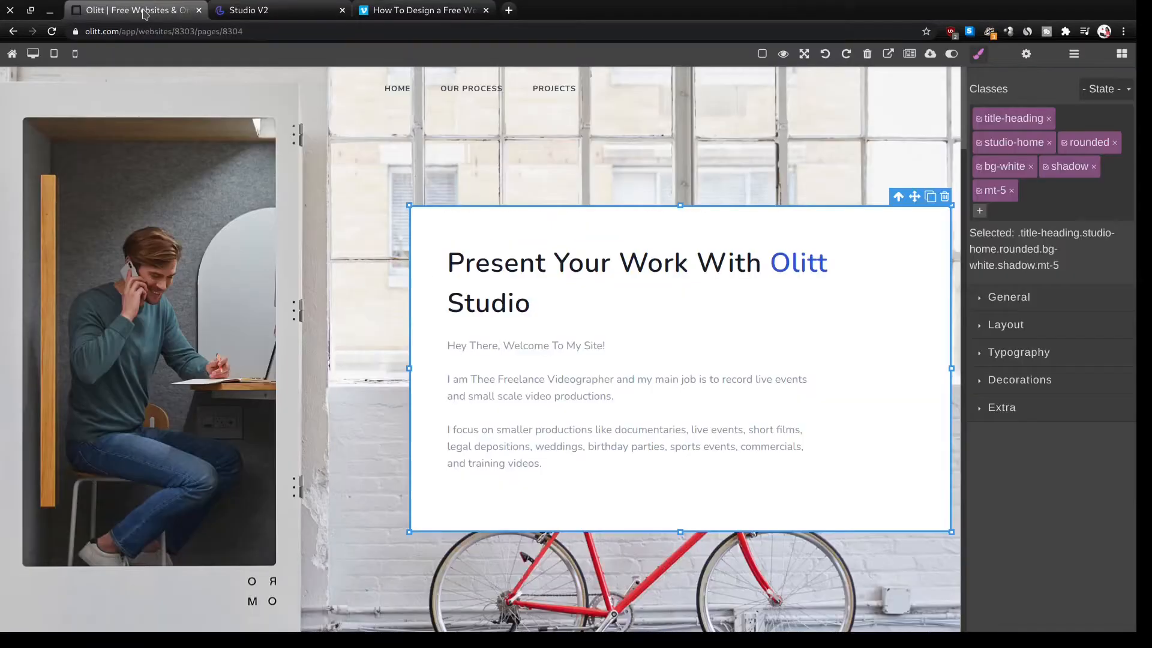
double_click(504, 298)
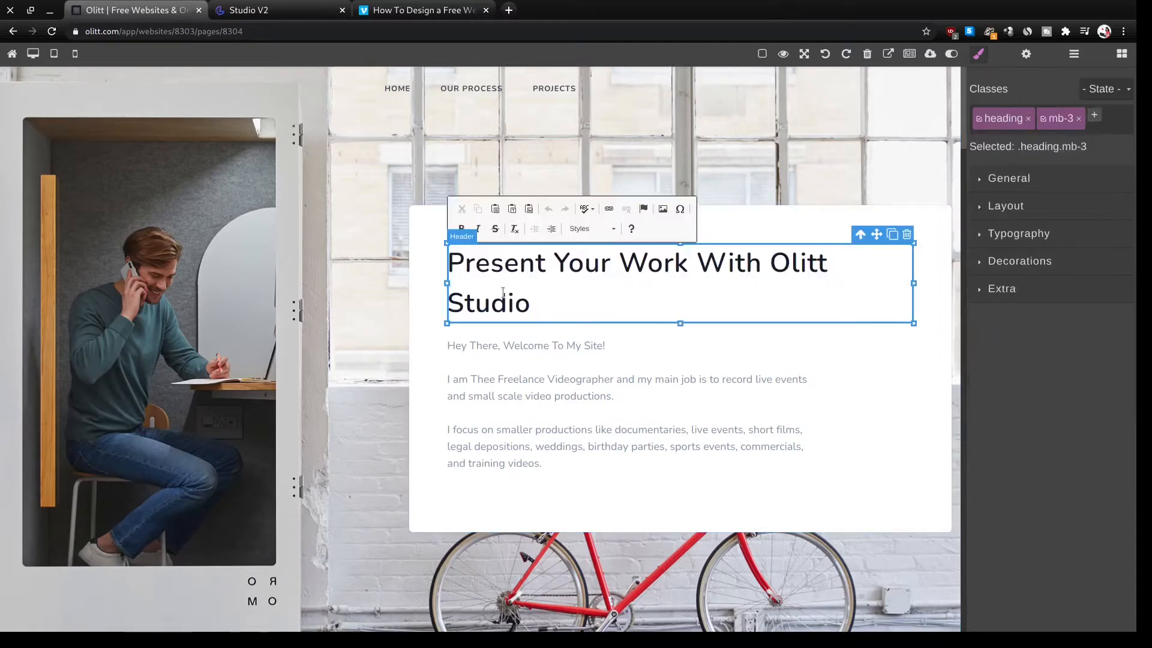
text(T)
double_click(503, 291)
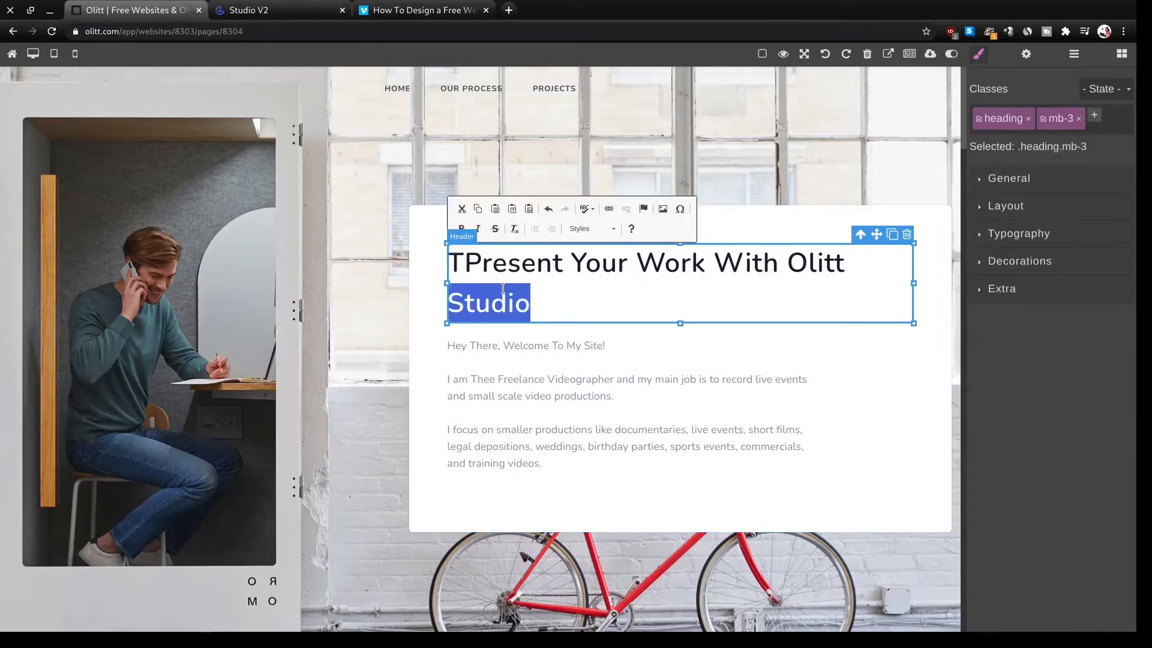
key(BackSpace)
key(BackSpace)
key(BackSpace)
key(BackSpace)
key(BackSpace)
key(BackSpace)
key(BackSpace)
key(BackSpace)
key(BackSpace)
key(BackSpace)
key(BackSpace)
key(BackSpace)
key(BackSpace)
key(BackSpace)
key(BackSpace)
key(BackSpace)
key(BackSpace)
key(BackSpace)
key(BackSpace)
key(BackSpace)
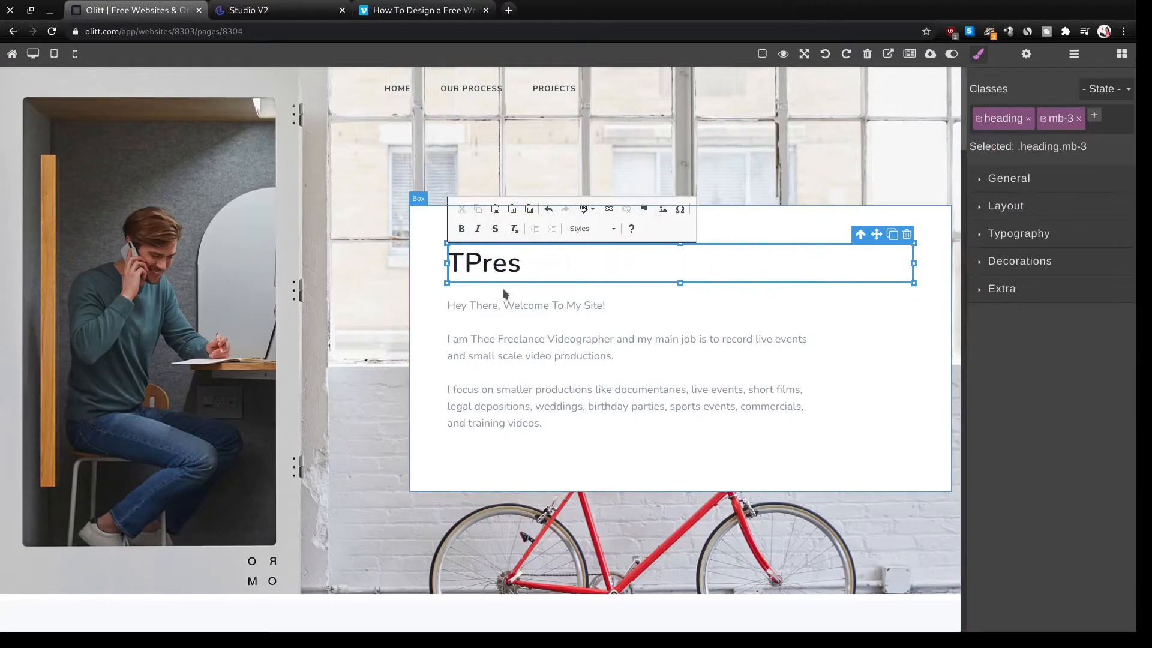
key(BackSpace)
key(BackSpace)
key(BackSpace)
key(BackSpace)
text(hee )
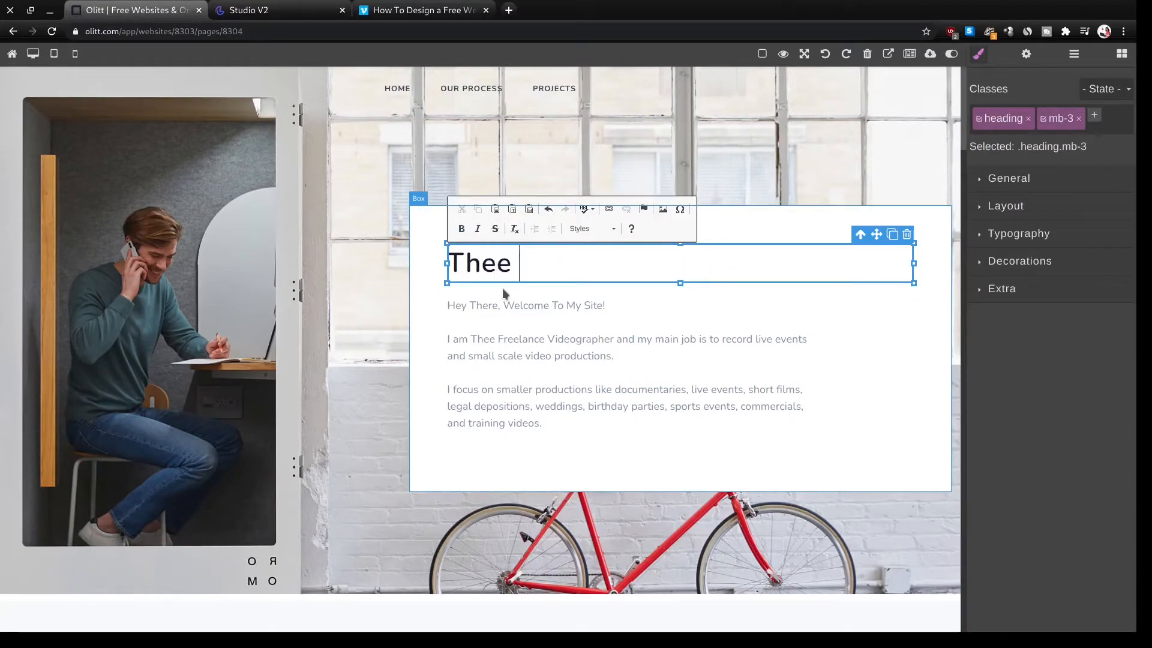
text(Freelance)
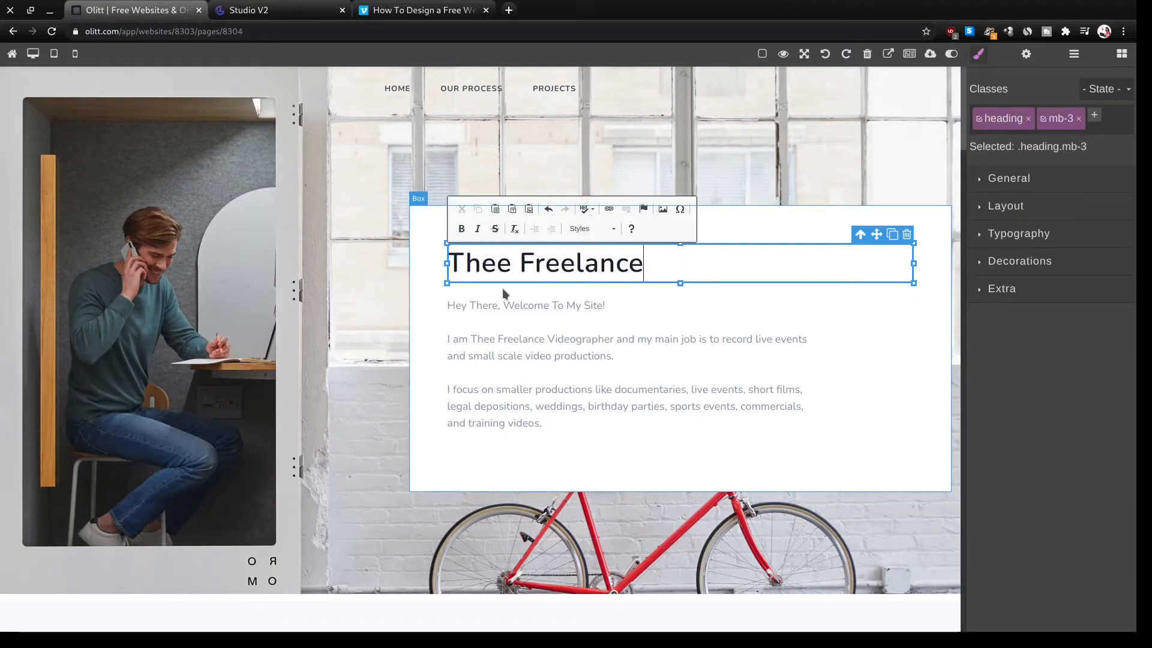
text( Videogr)
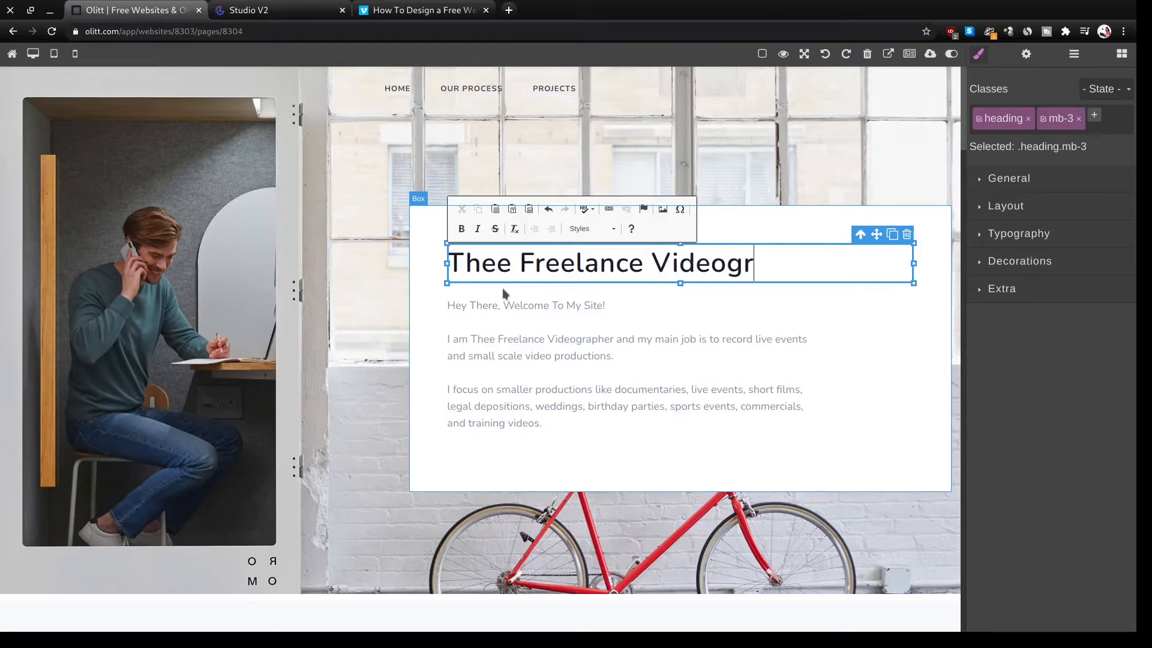
text(apher)
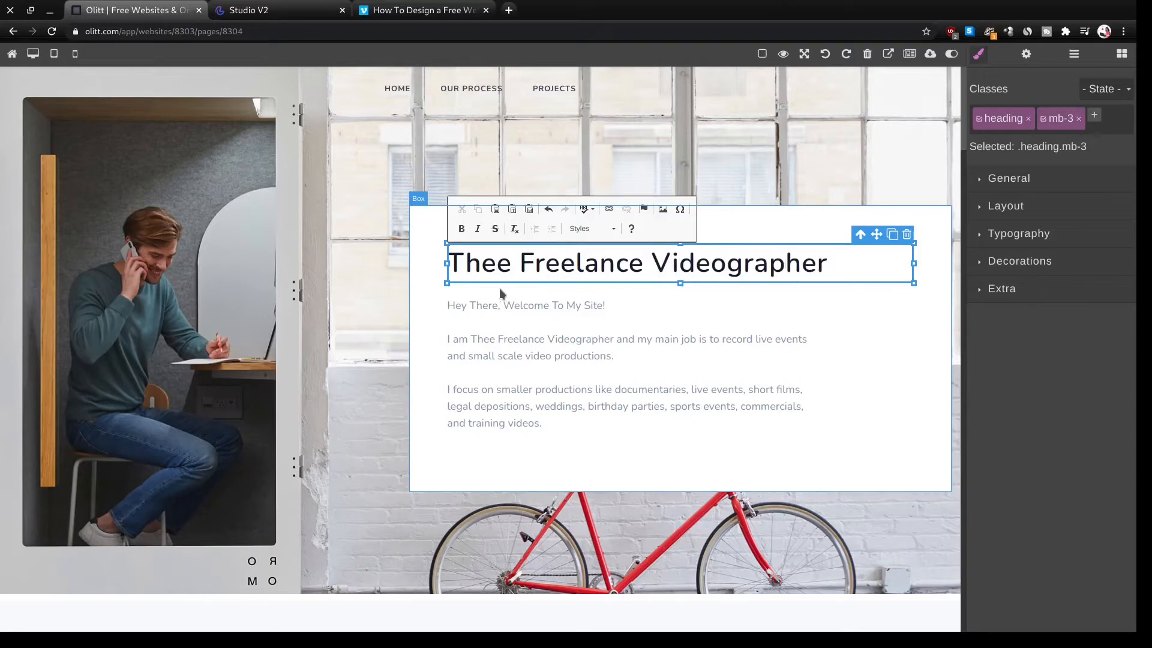
click(506, 350)
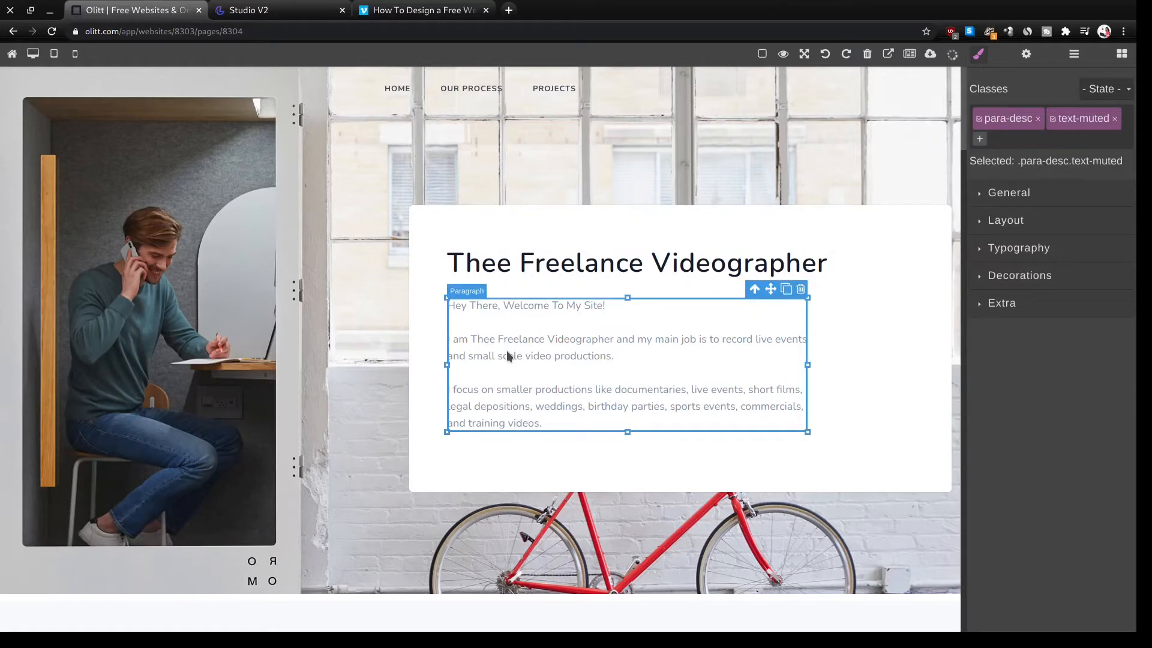
click(395, 386)
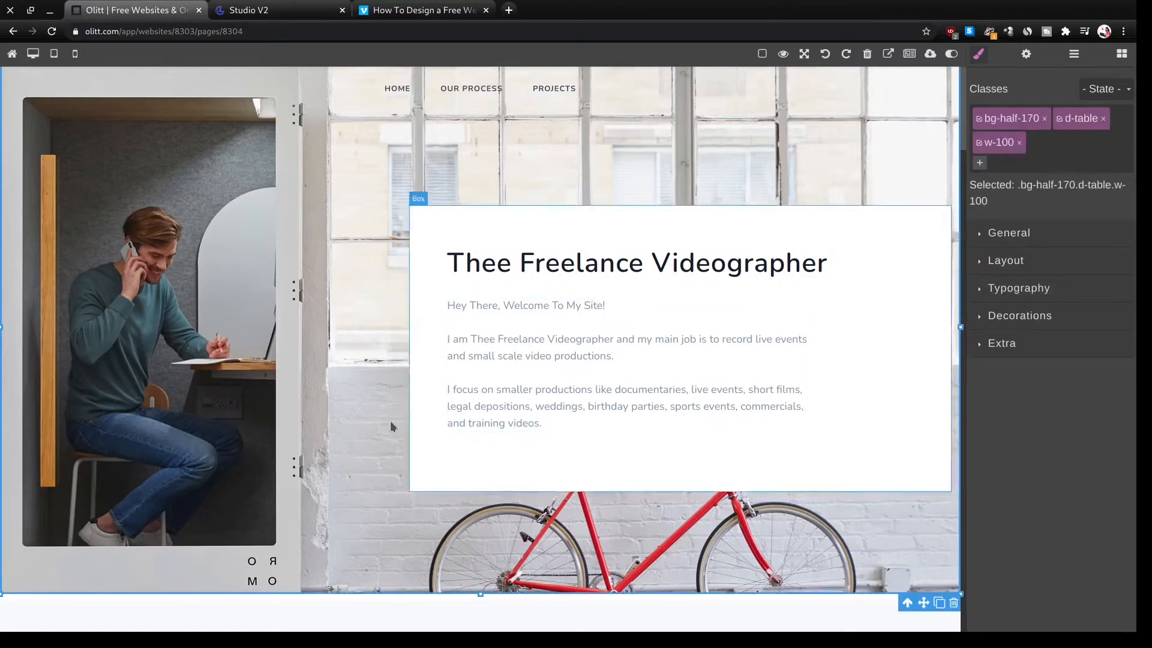
Examine the company logo strip and the Work Process section below the hero banner.
scroll(383, 441, down, 1)
scroll(384, 441, up, 1)
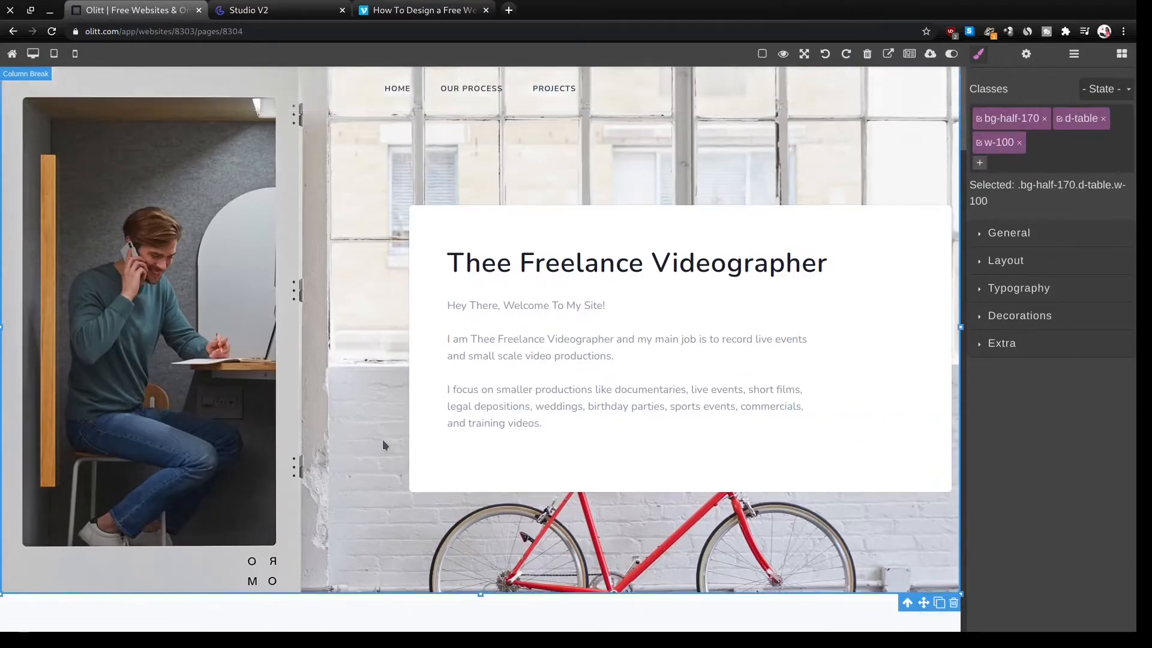
scroll(382, 444, down, 5)
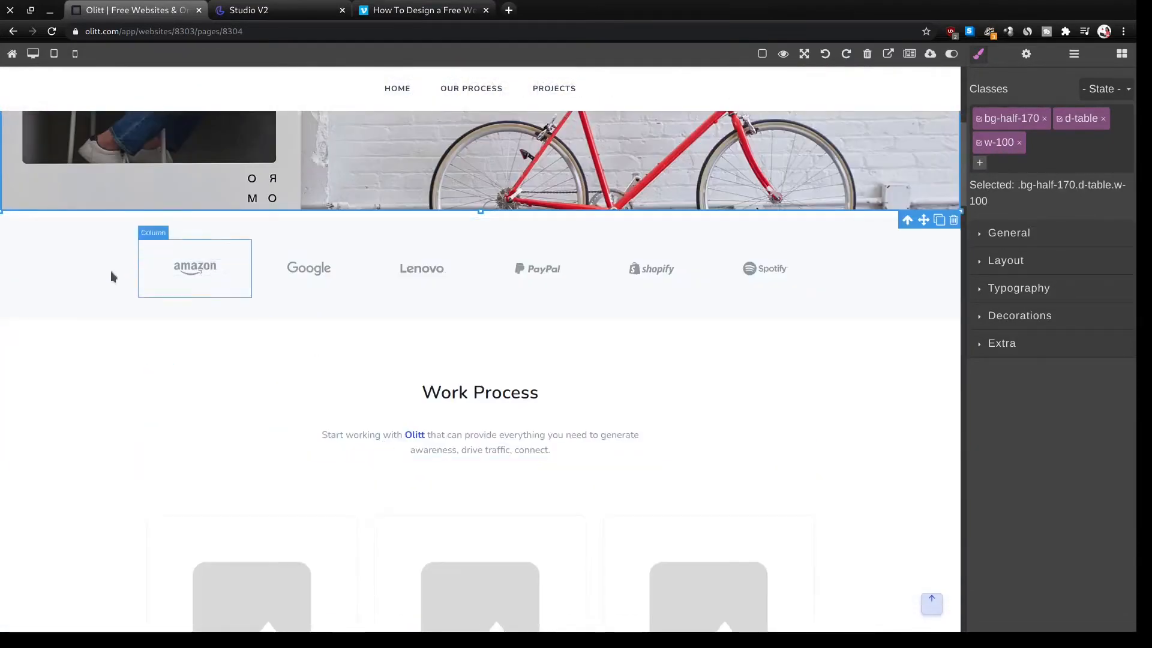
click(65, 273)
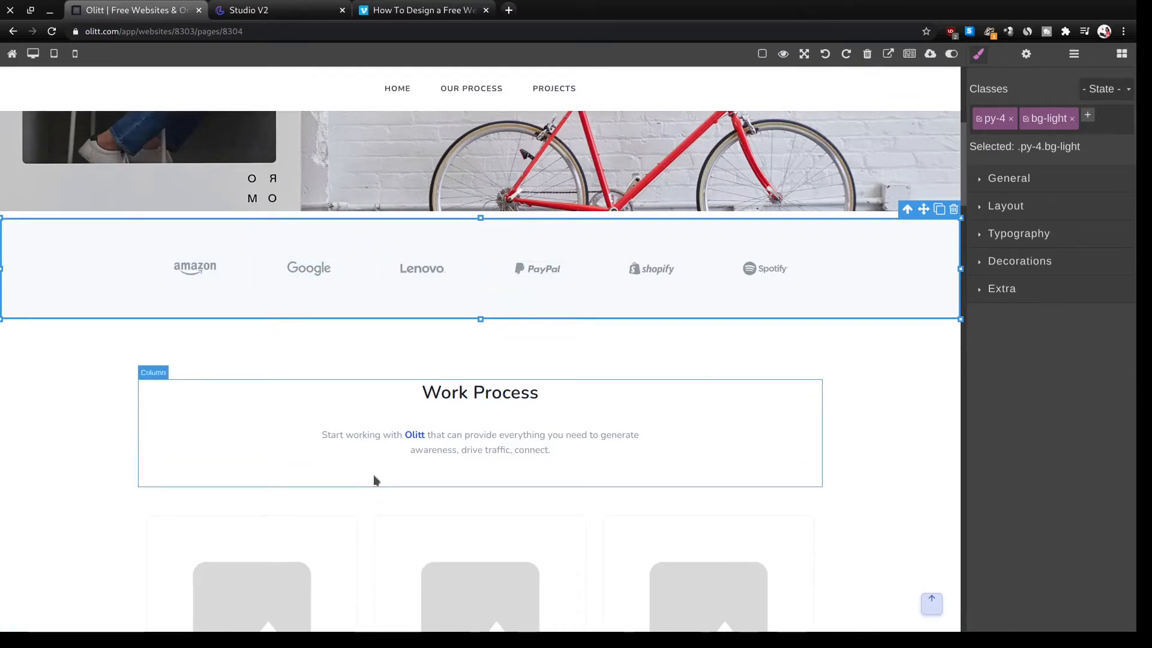
scroll(375, 480, down, 4)
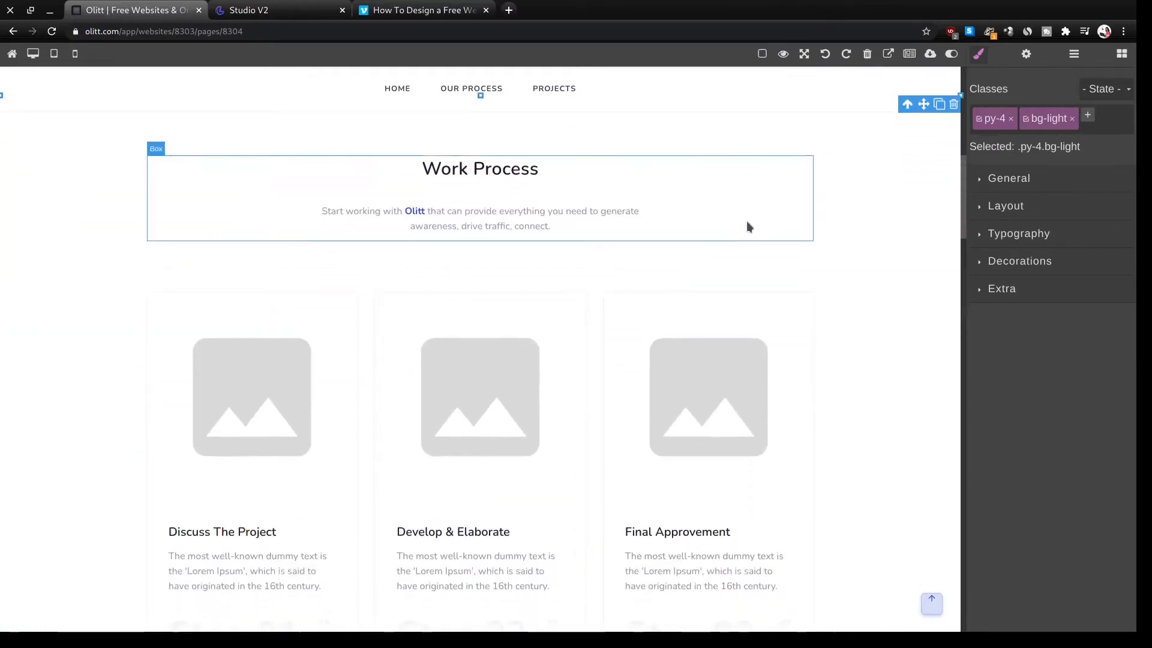
click(747, 222)
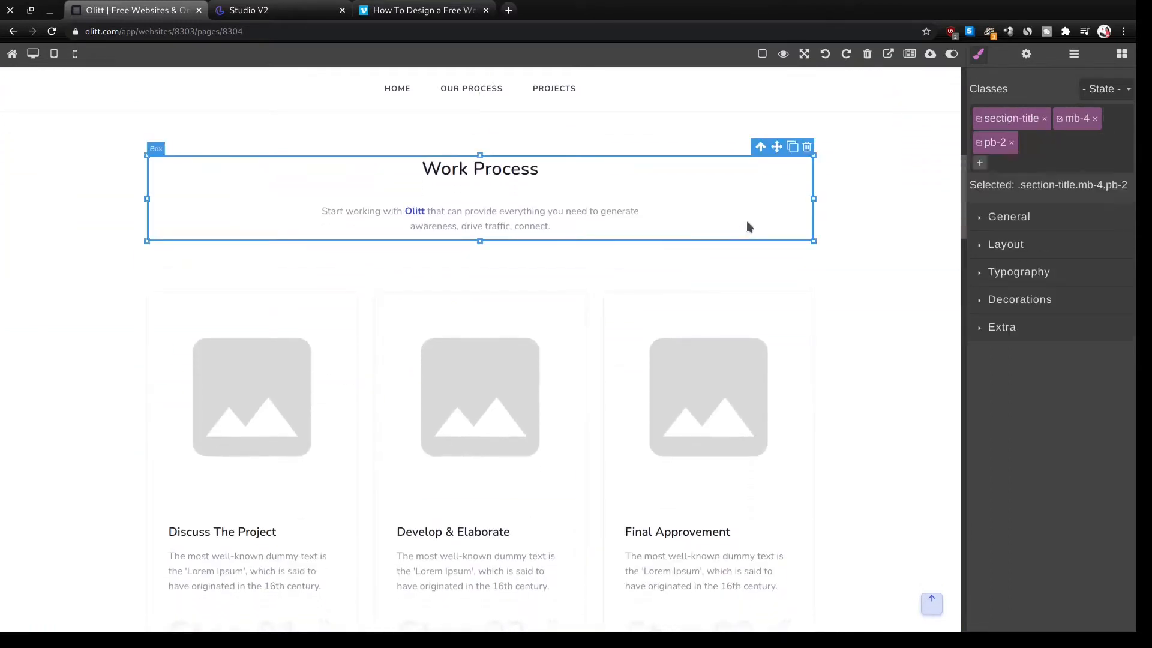
click(811, 272)
click(886, 204)
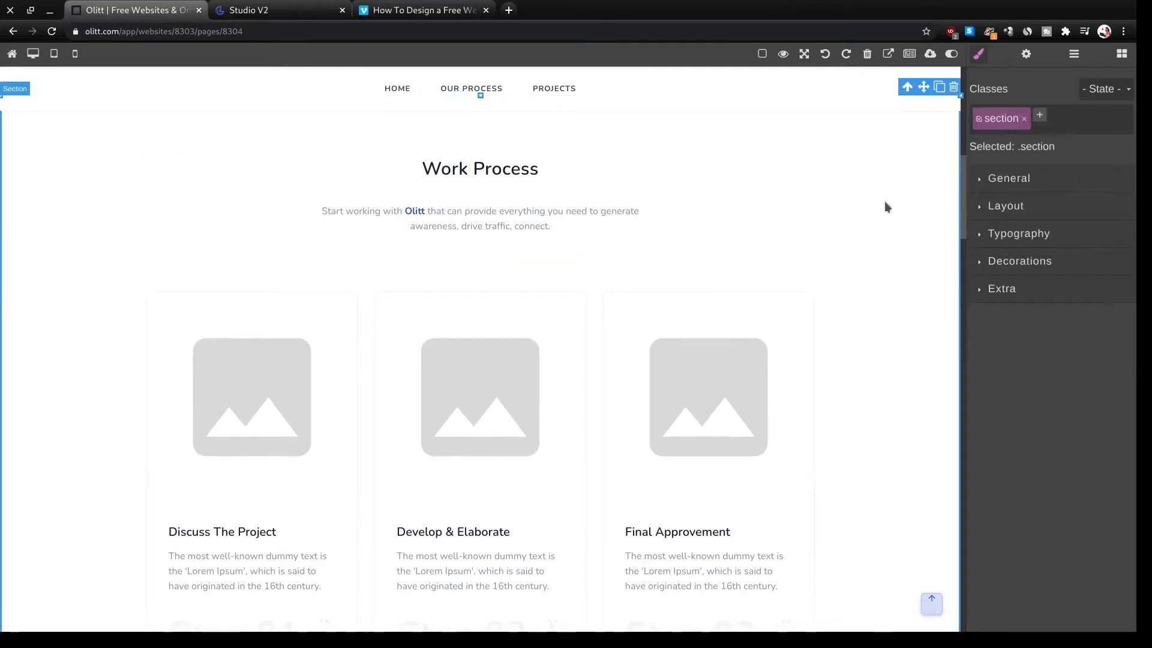
scroll(862, 202, up, 2)
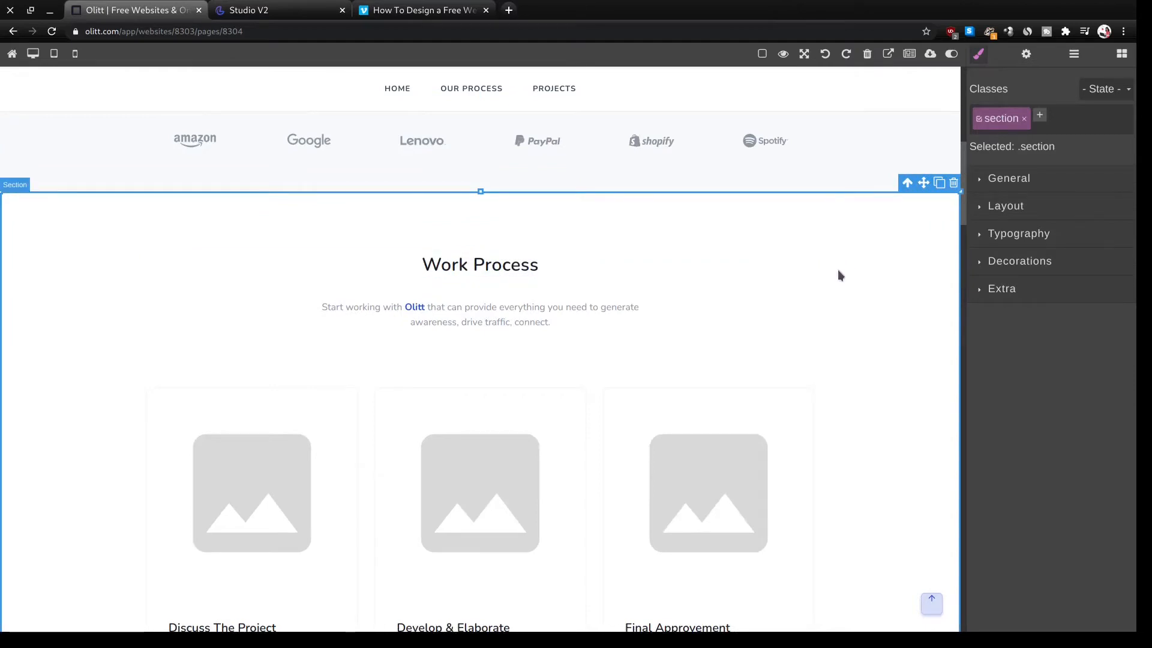
Find the project blocks by searching for "proj" and insert Projects Style 2 above the Work Process heading.
click(1121, 55)
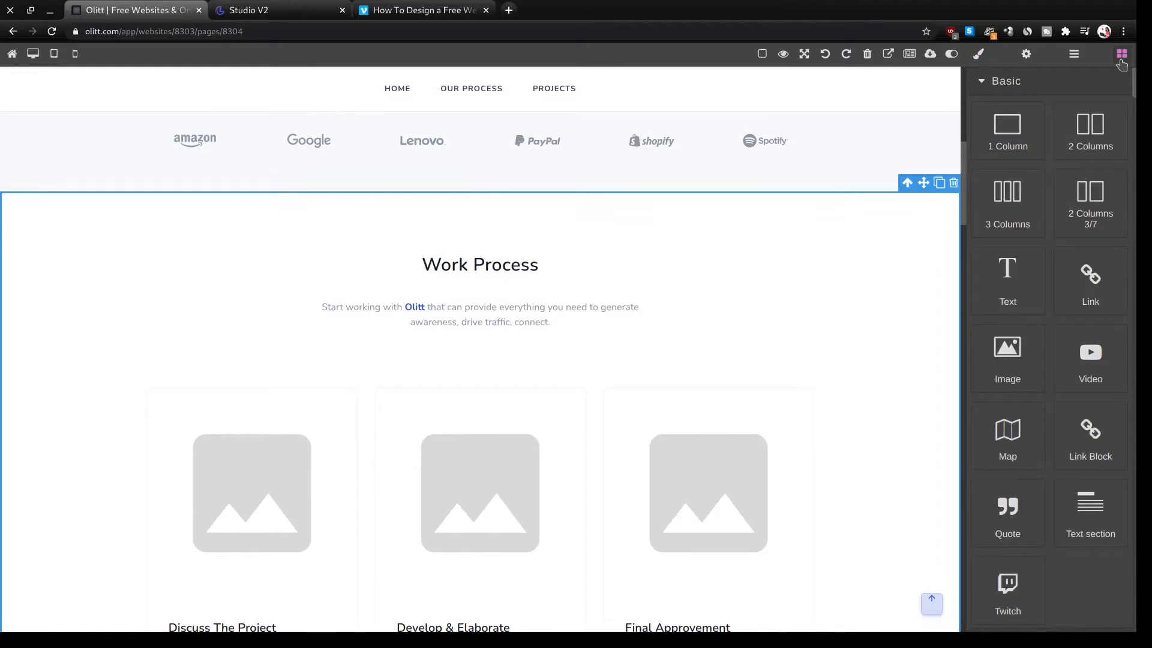
key(ctrl+f)
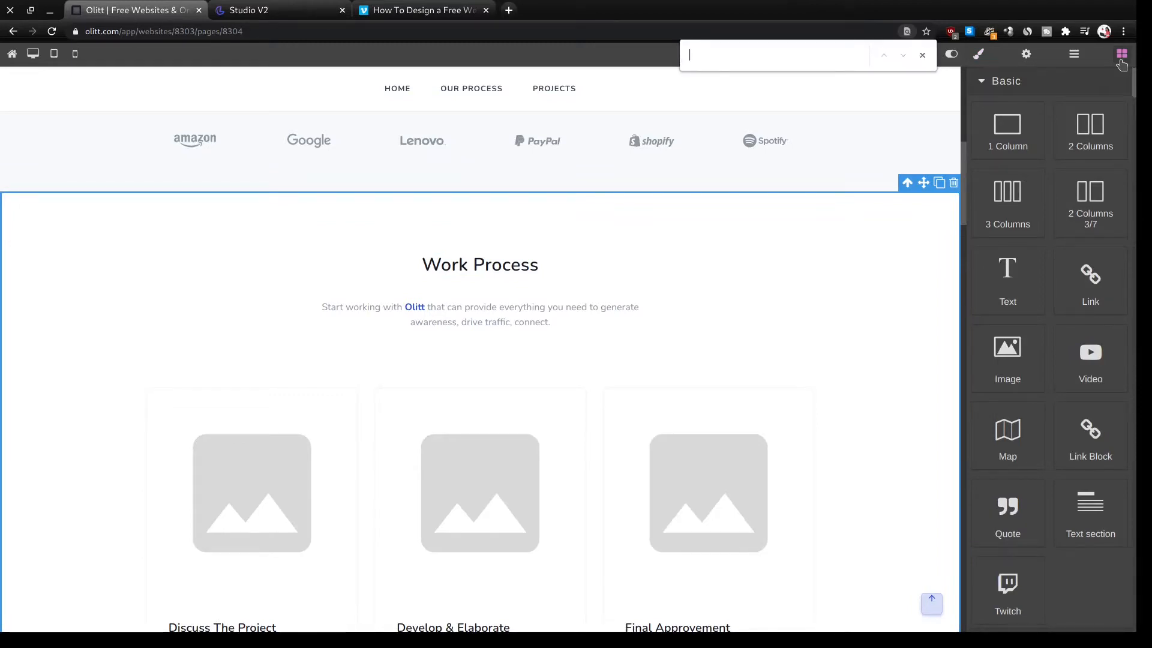
text(p)
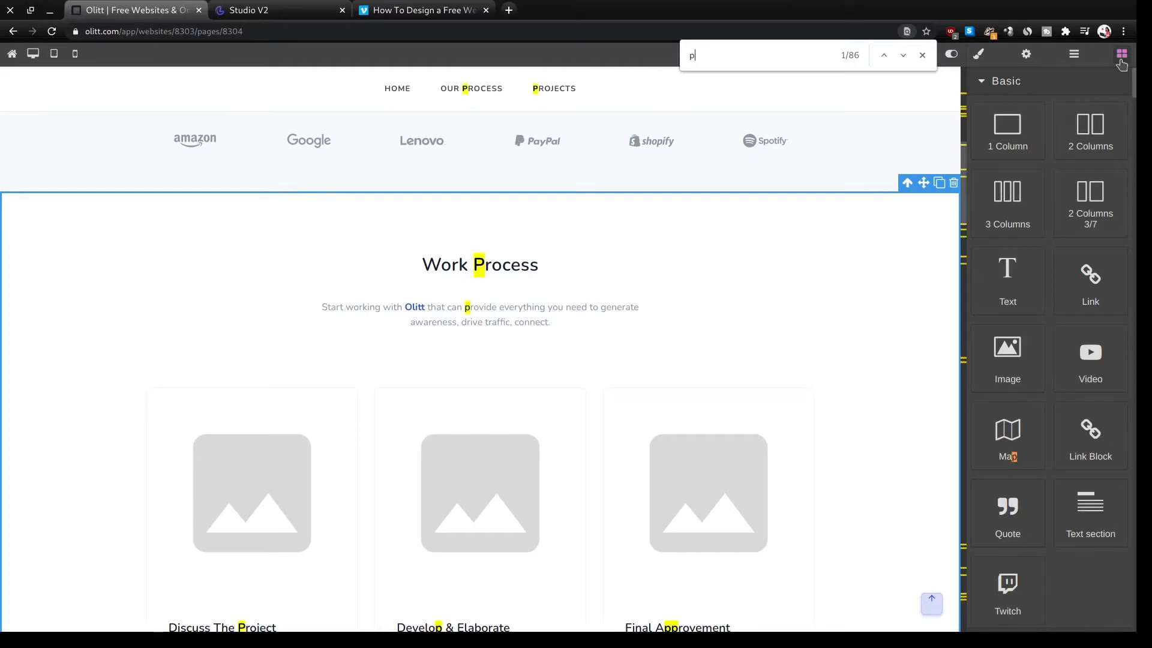
text(roj)
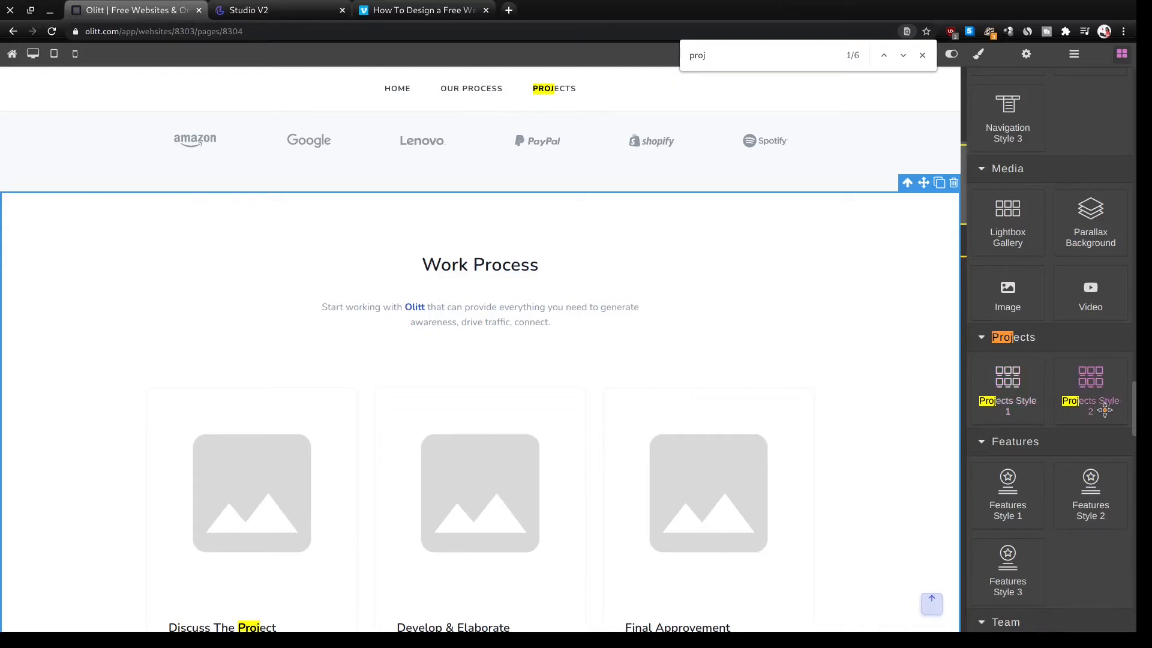
scroll(1013, 366, up, 1)
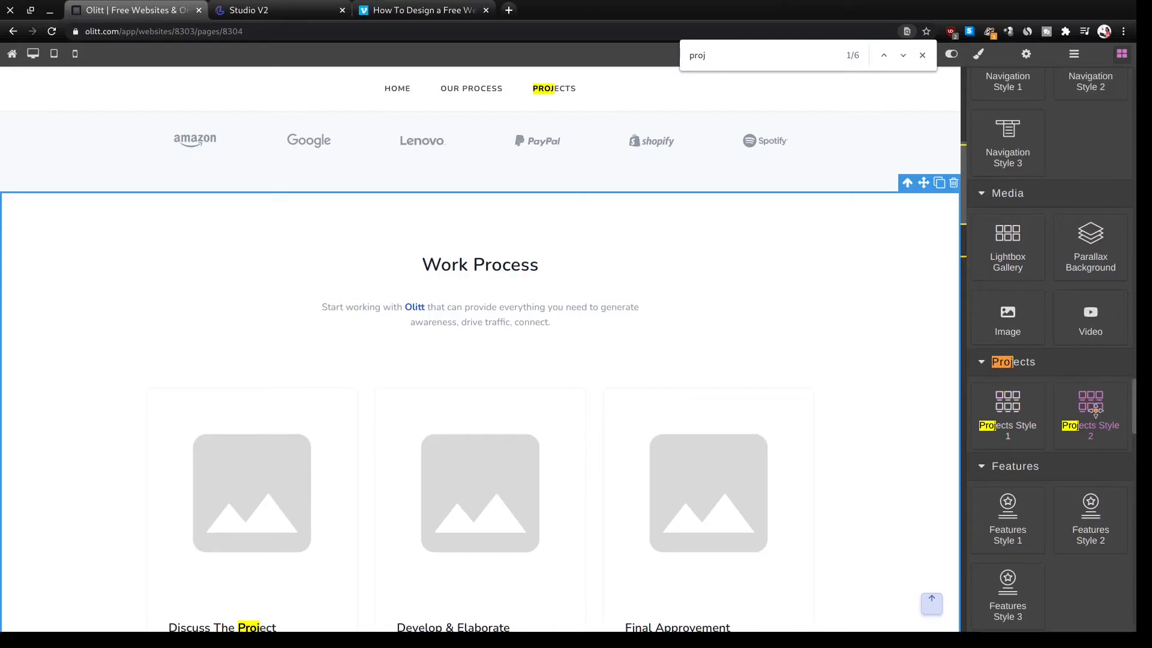
drag(1091, 408, 618, 201)
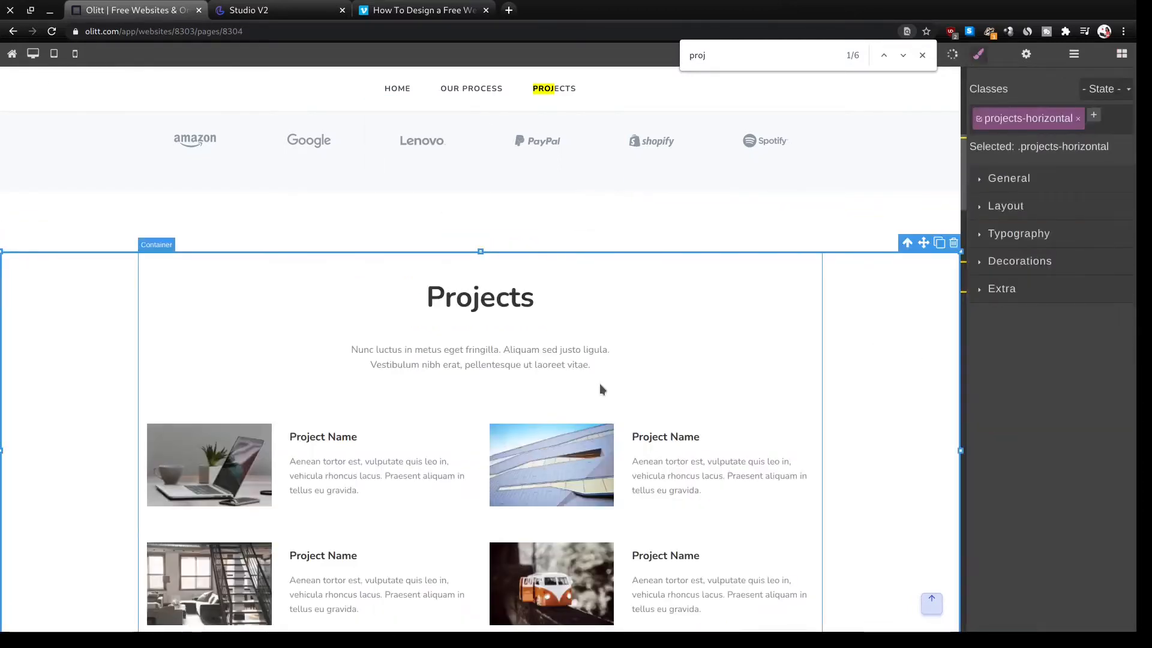
Replace the heading of the inserted Projects block with "Services".
scroll(601, 389, down, 3)
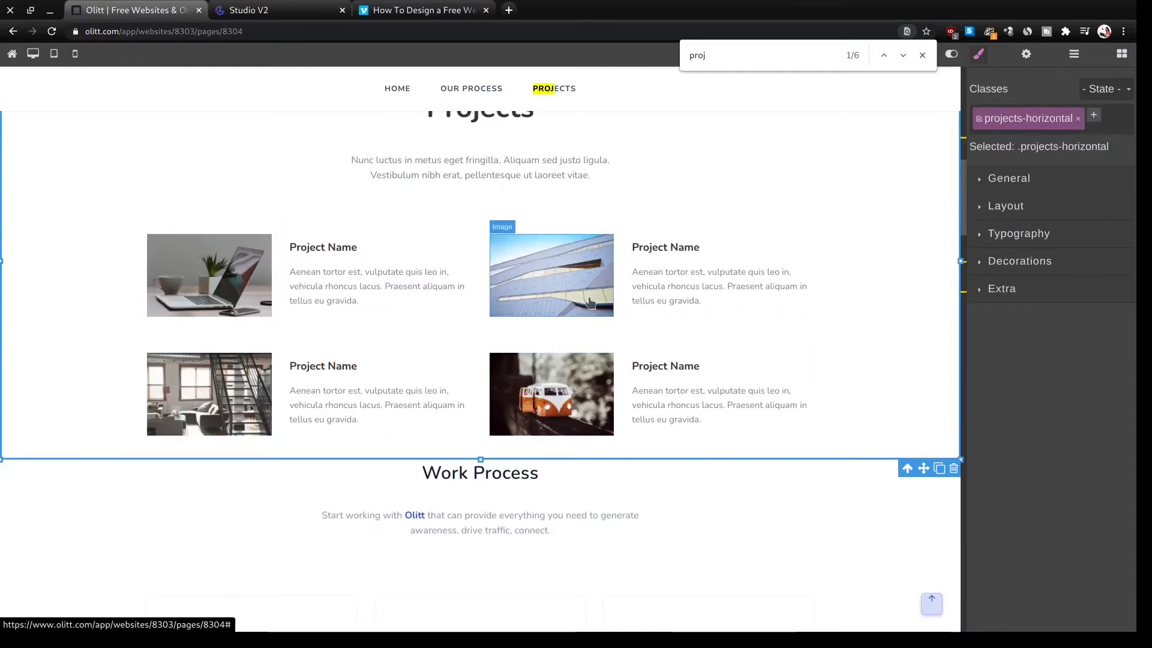
scroll(550, 348, up, 2)
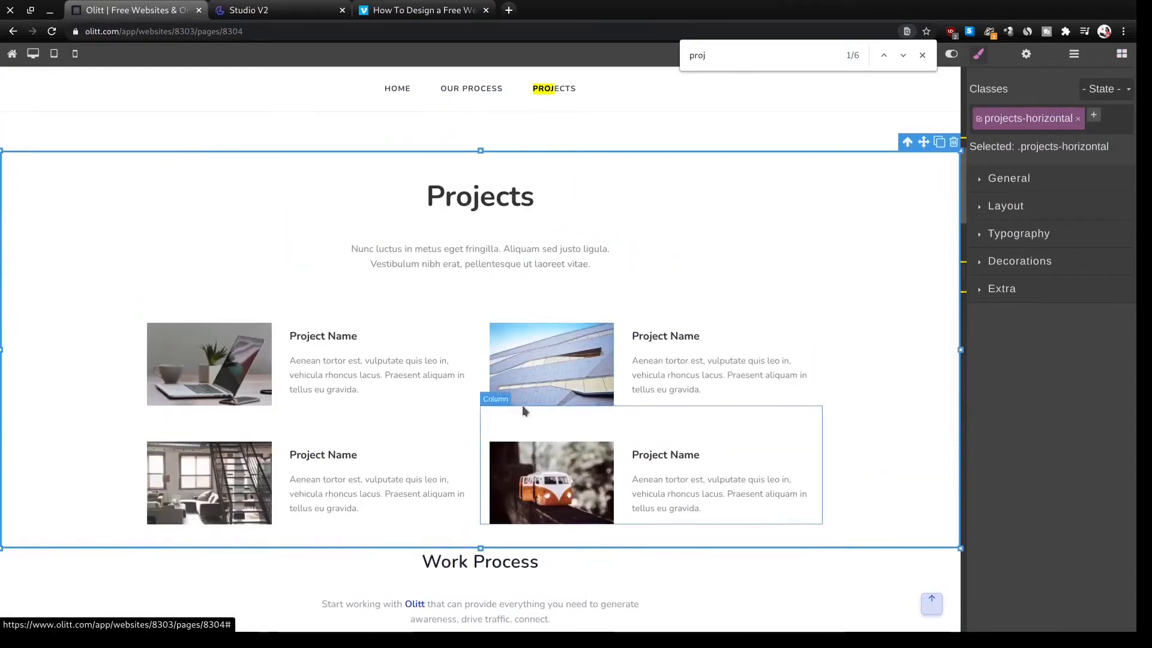
scroll(463, 479, down, 5)
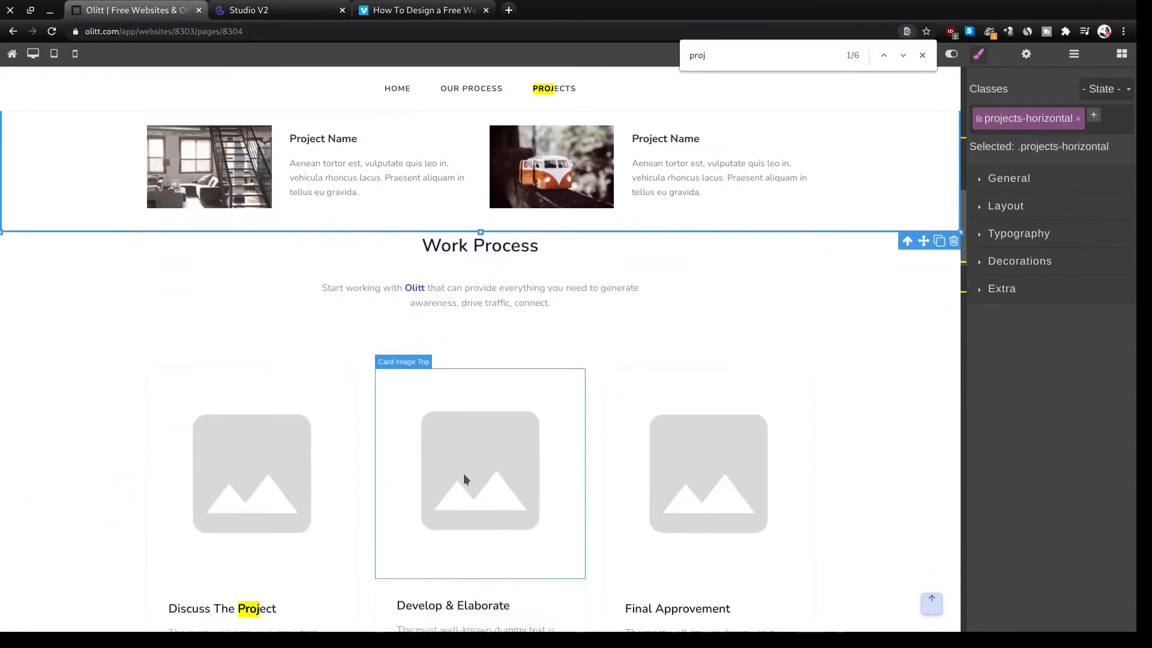
scroll(464, 478, up, 7)
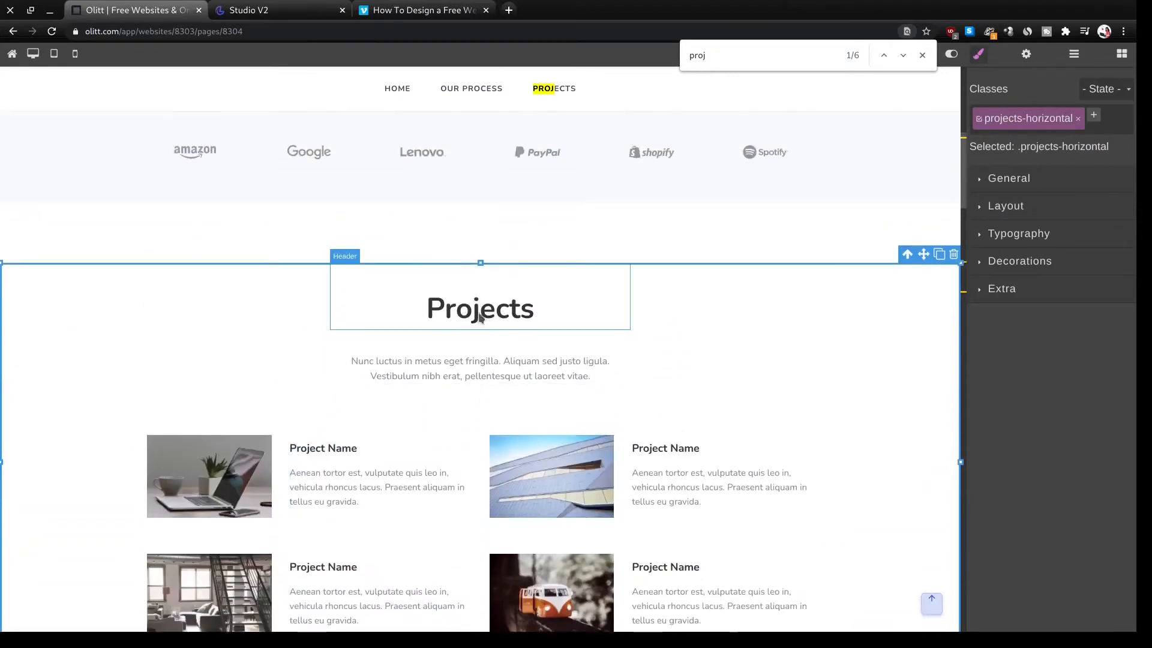
double_click(484, 313)
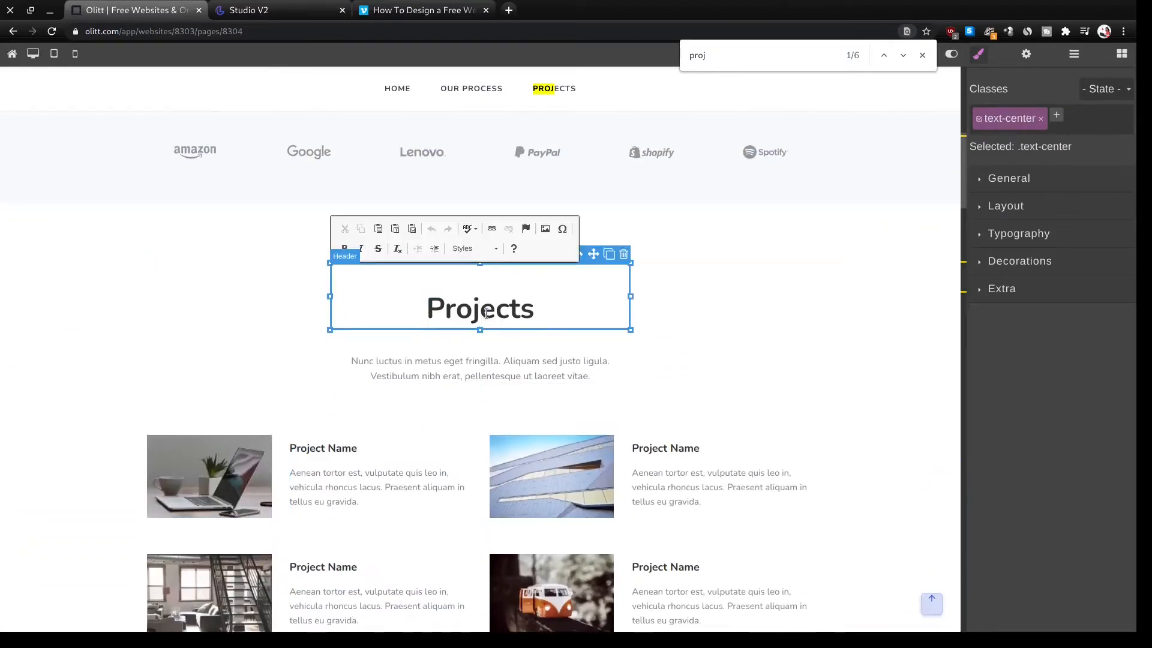
double_click(485, 311)
text(Se)
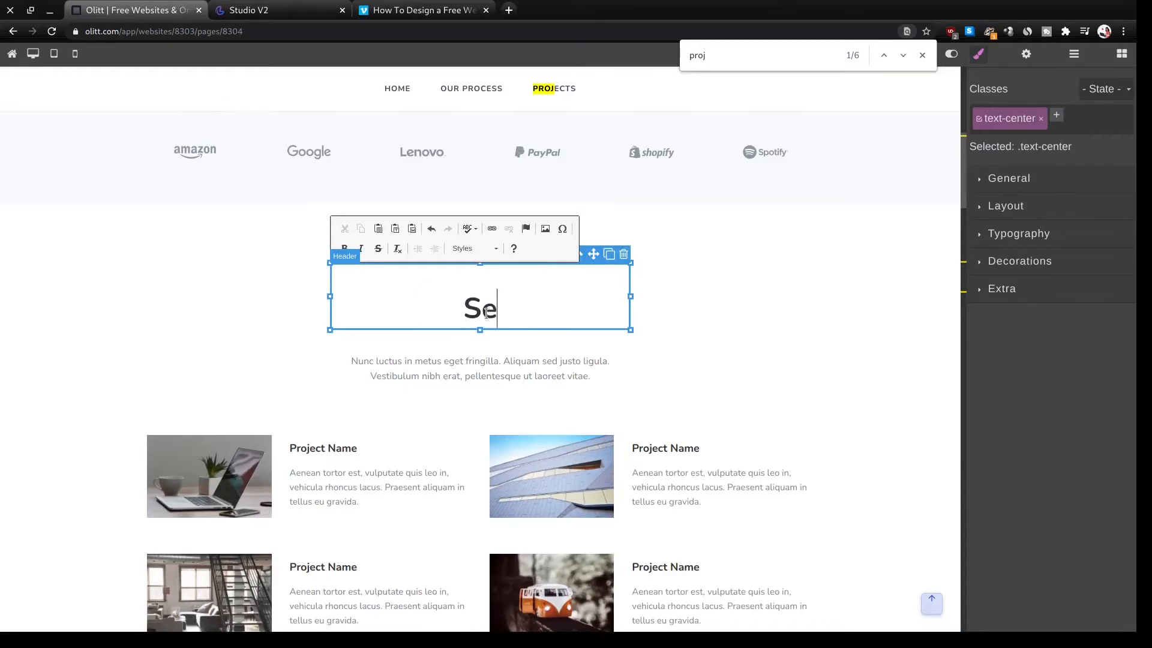
text(rvices)
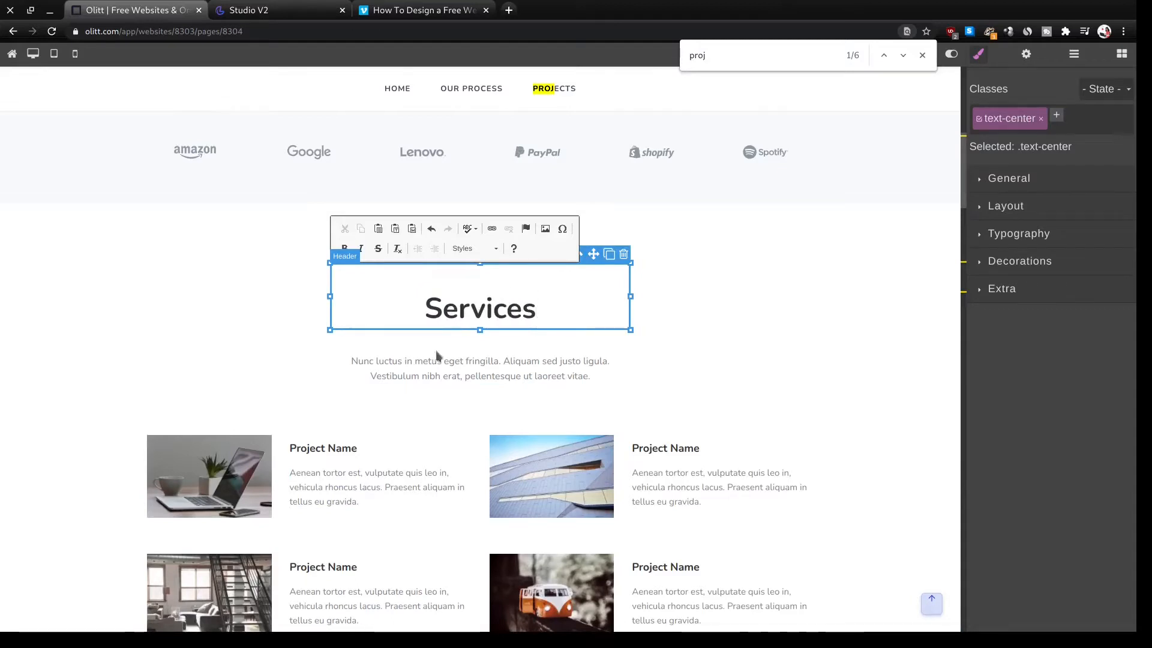
Replace the placeholder paragraph under the Services heading with "Check Out The Services I Offer".
click(431, 376)
double_click(433, 376)
drag(432, 375, 432, 368)
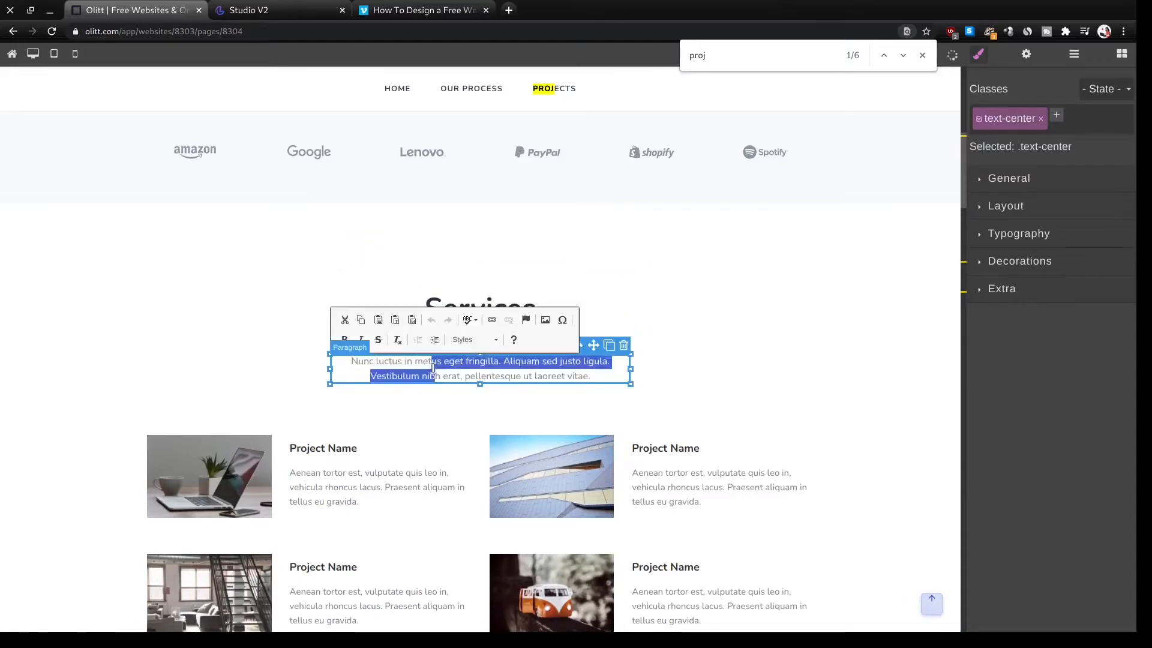
click(433, 368)
triple_click(433, 368)
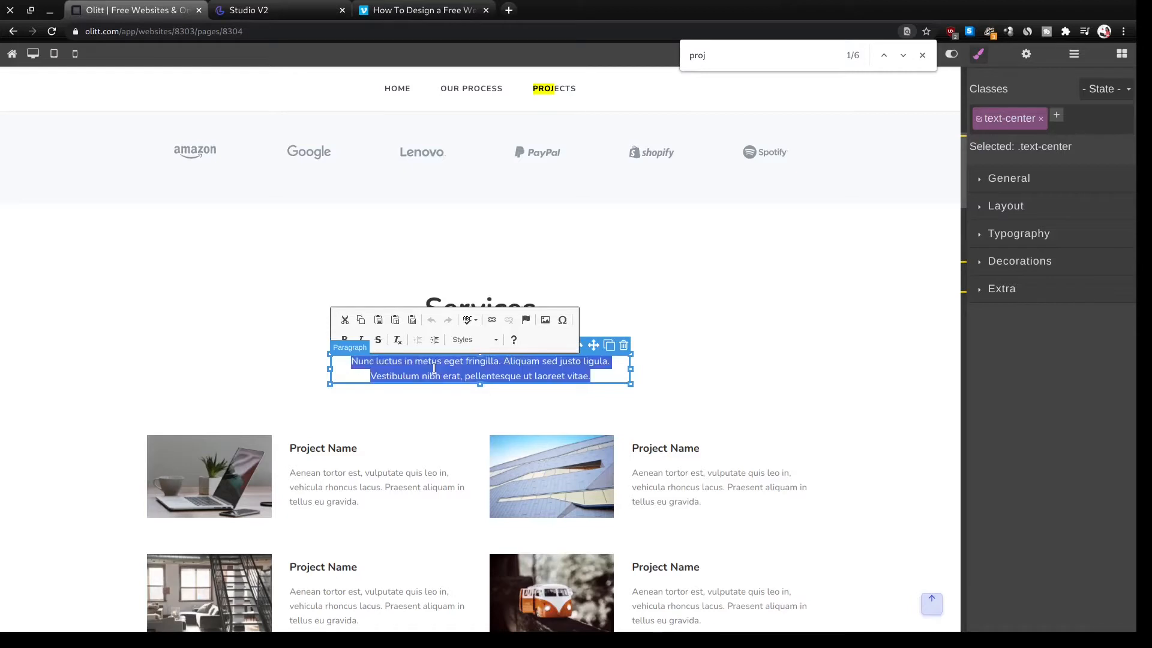
text(Check)
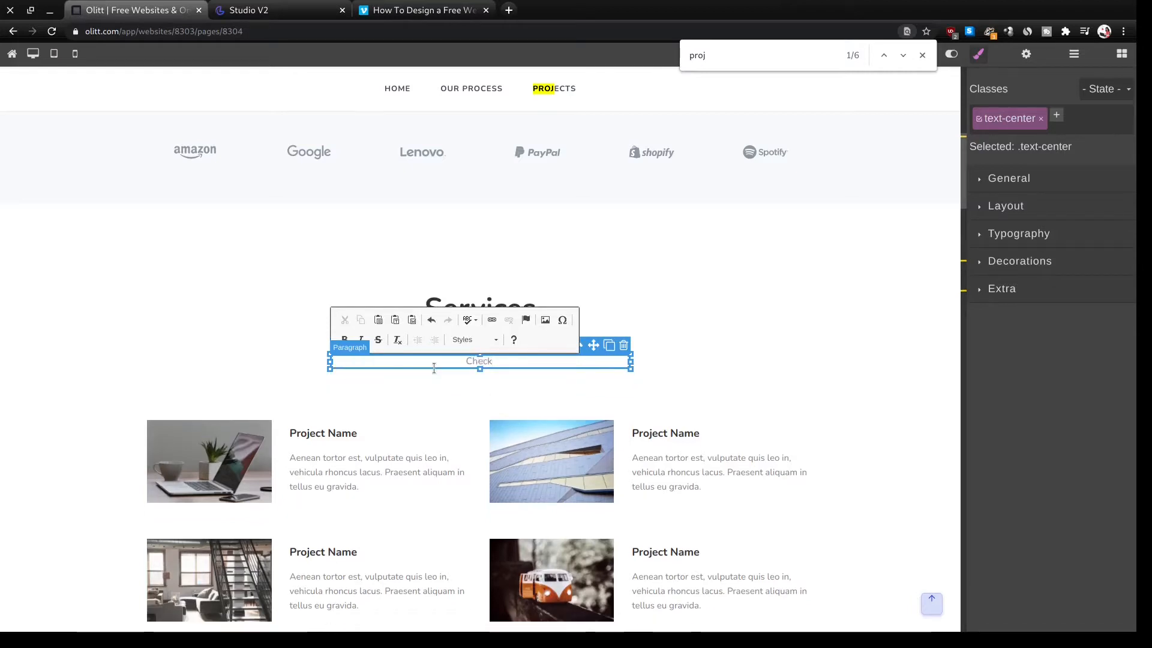
text( Out The)
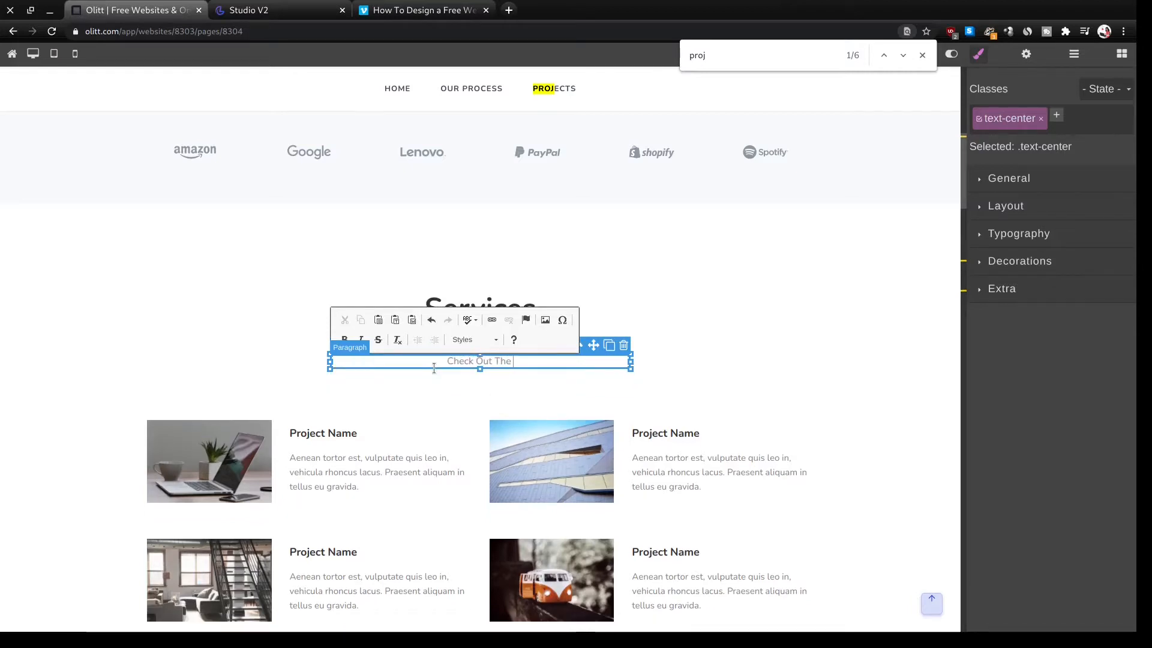
text( Services)
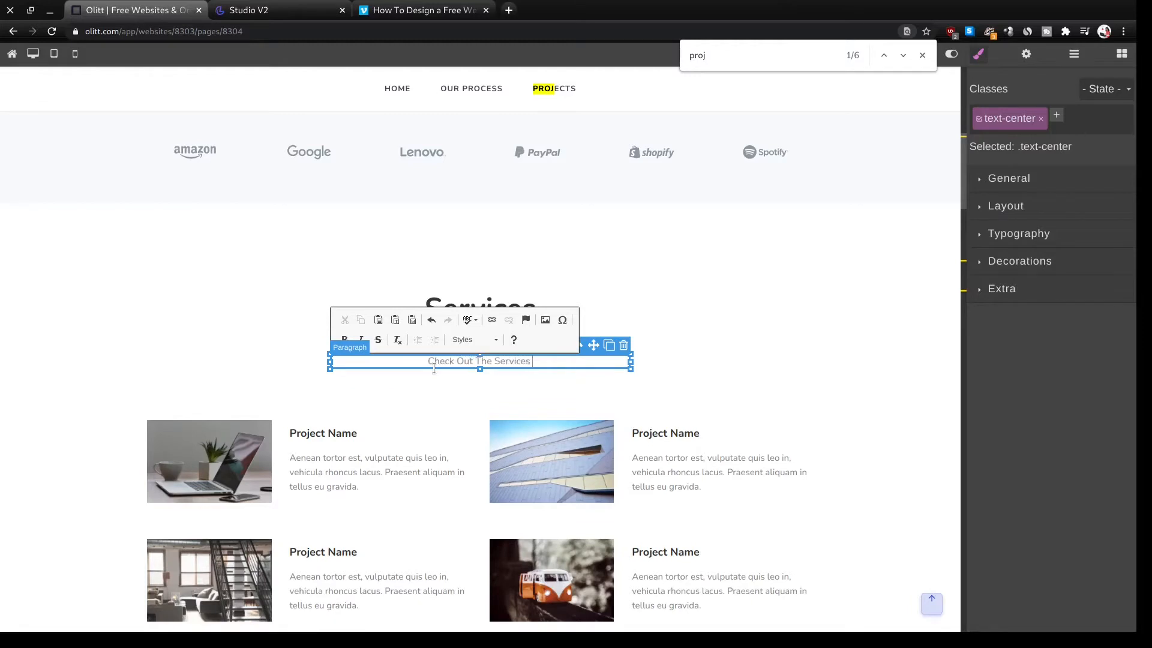
text( I Offer)
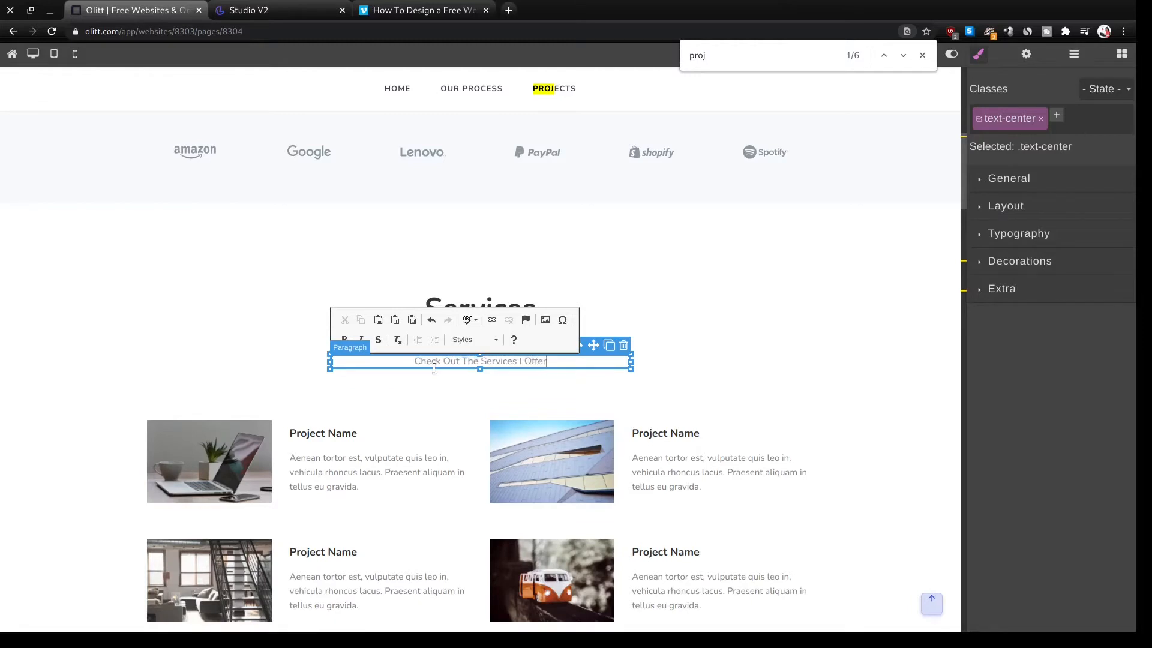
Rename the first project in the upper row, beside the laptop image, to "Live Events and Documentaries".
click(268, 484)
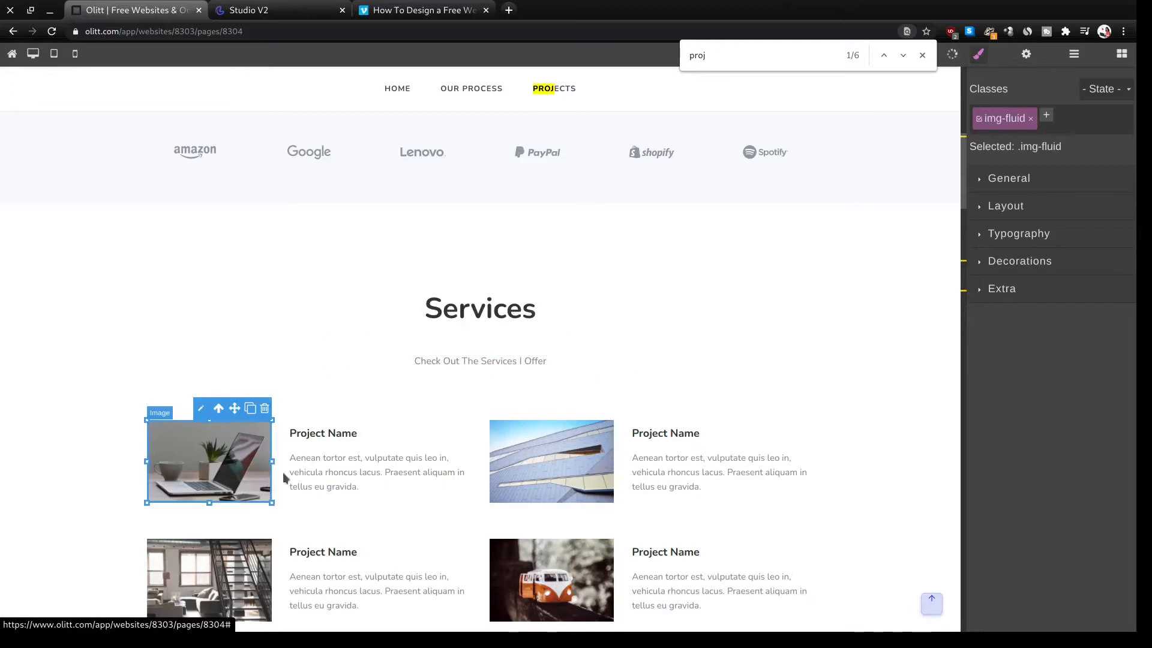
click(325, 481)
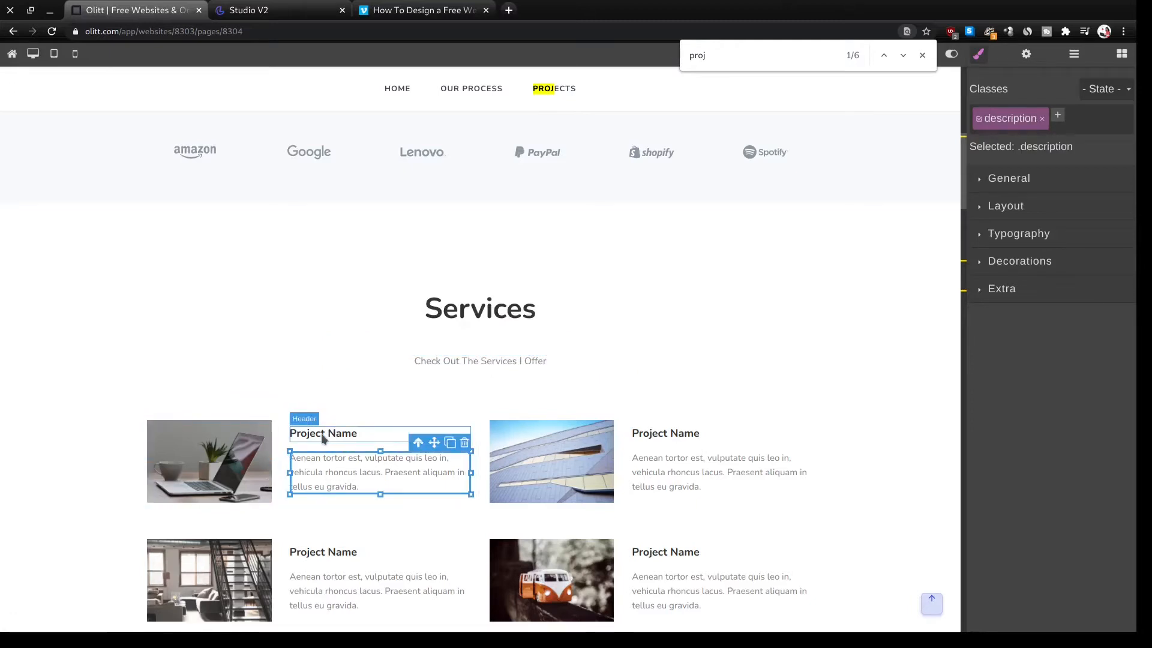
triple_click(322, 434)
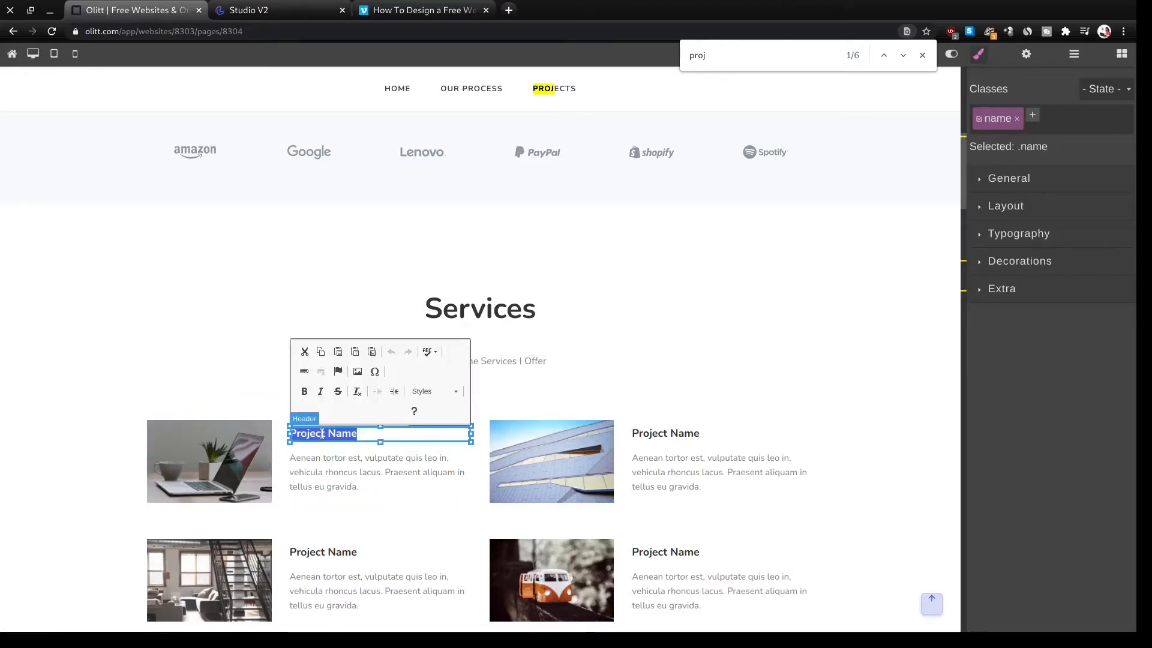
key(BackSpace)
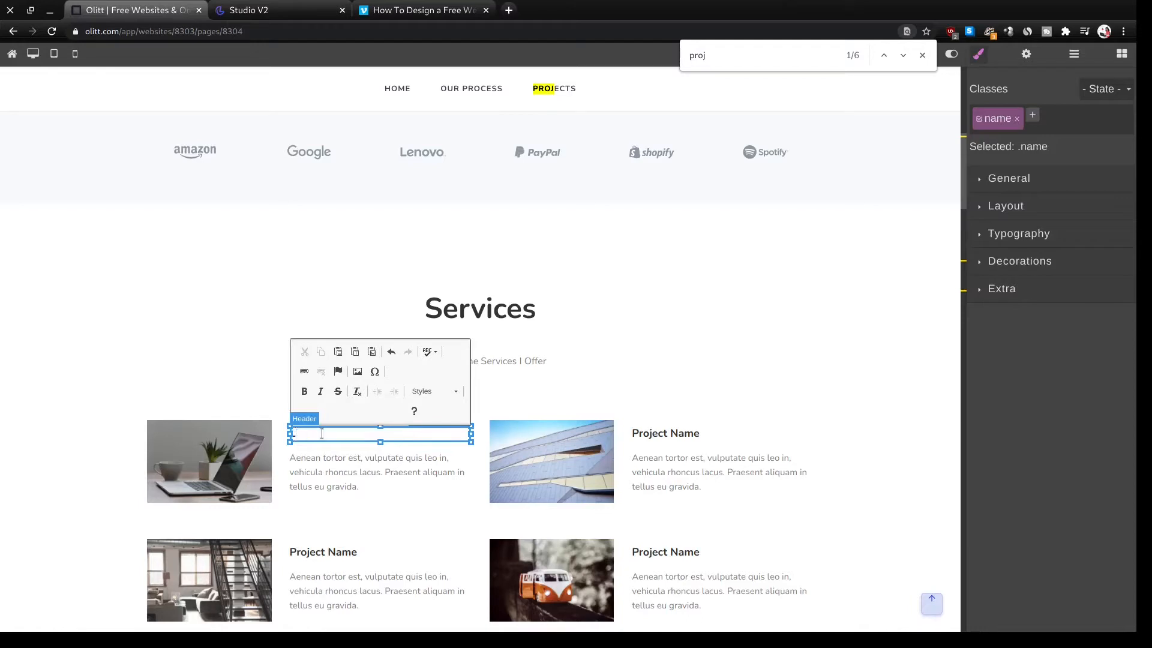
text(Live Events and Document)
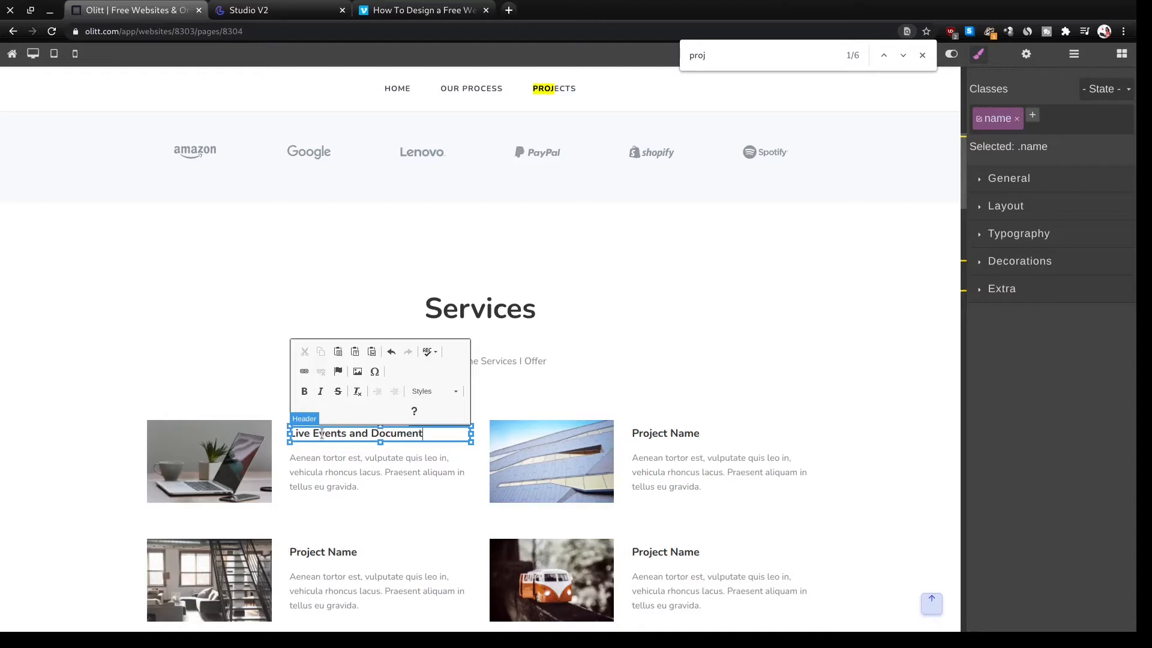
text(aries)
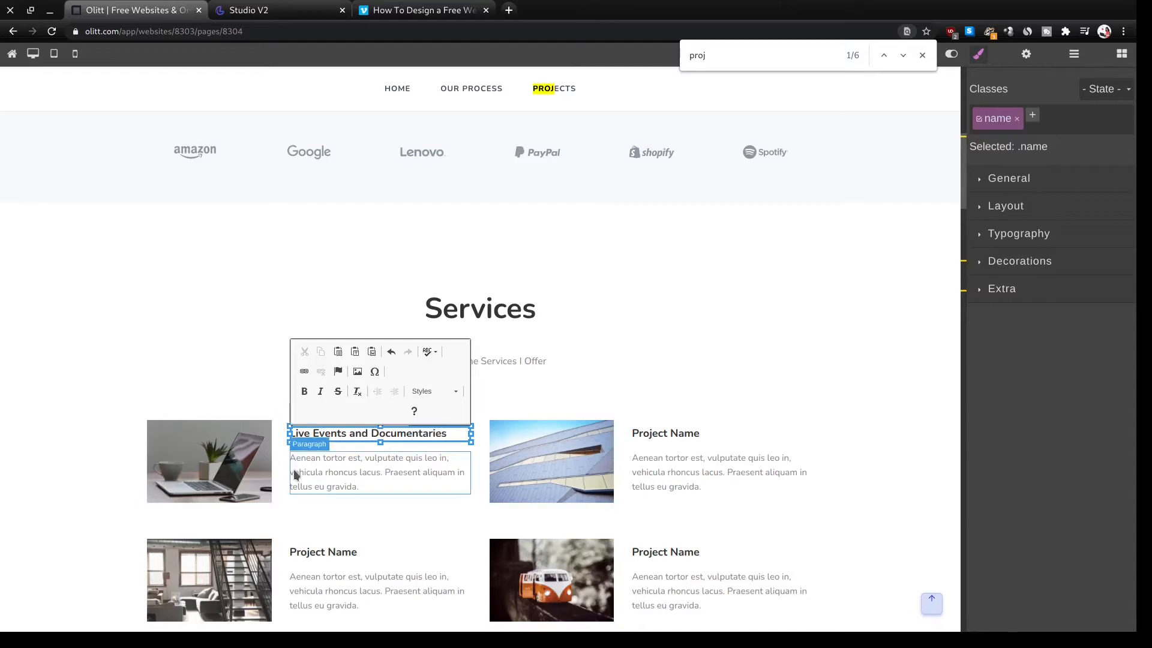
Replace the description under Live Events and Documentaries with "I capture live events and high quality documentaries.".
double_click(317, 482)
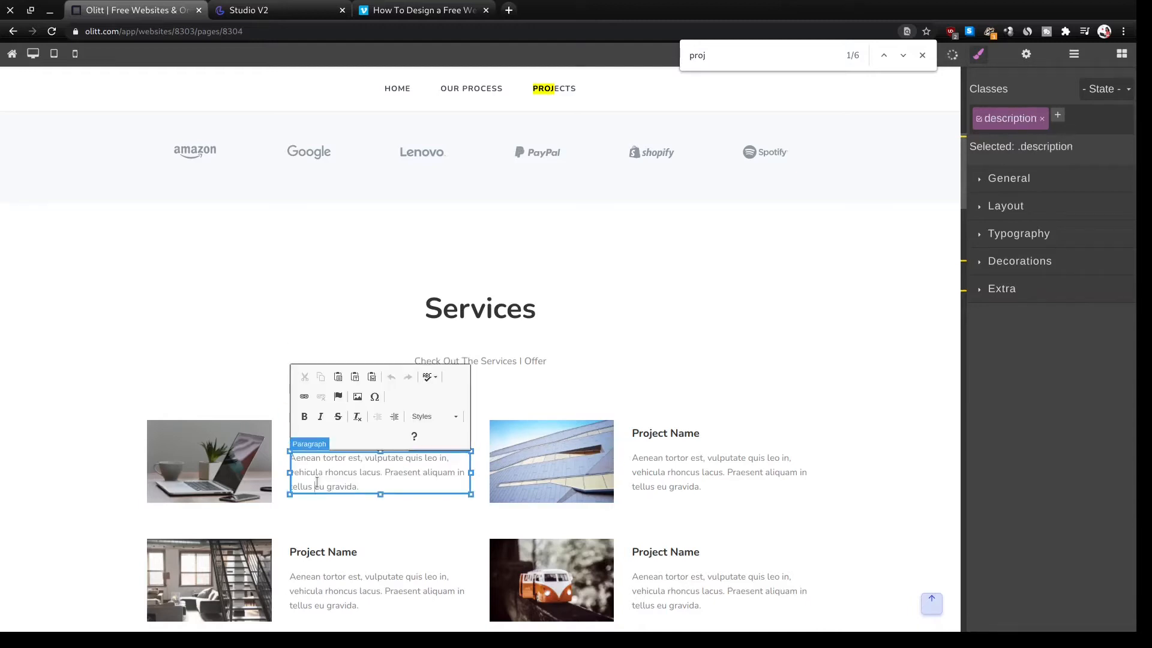
triple_click(318, 482)
key(BackSpace)
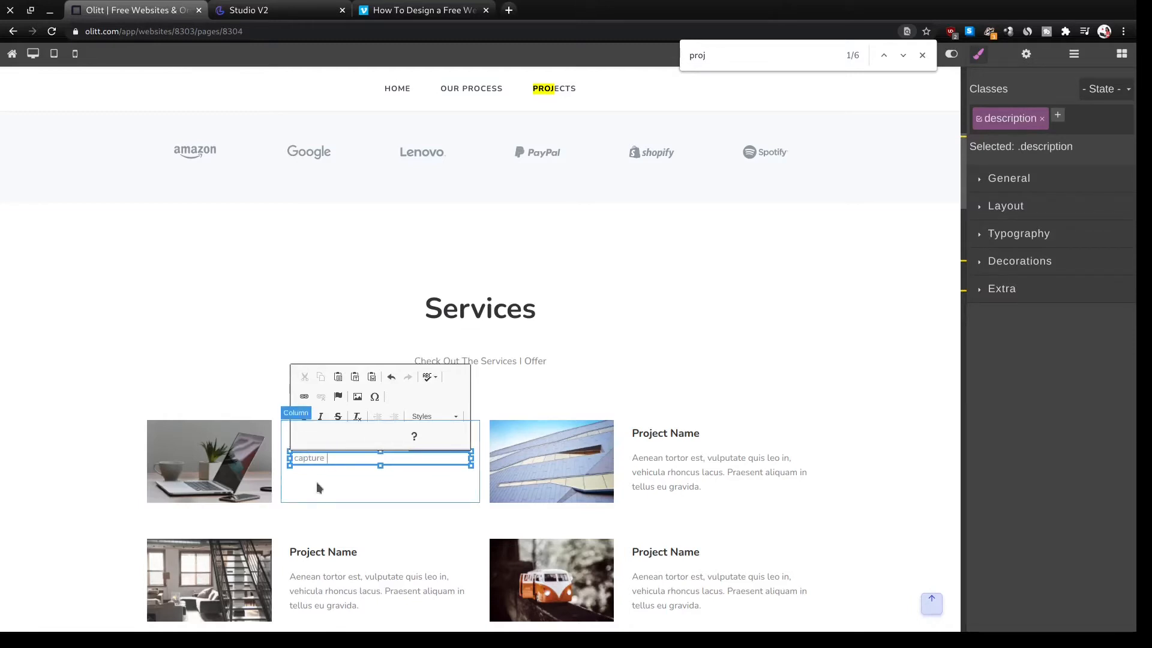
text(capture live events and )
text(dos)
key(BackSpace)
key(BackSpace)
key(BackSpace)
text(high quality documentaries.)
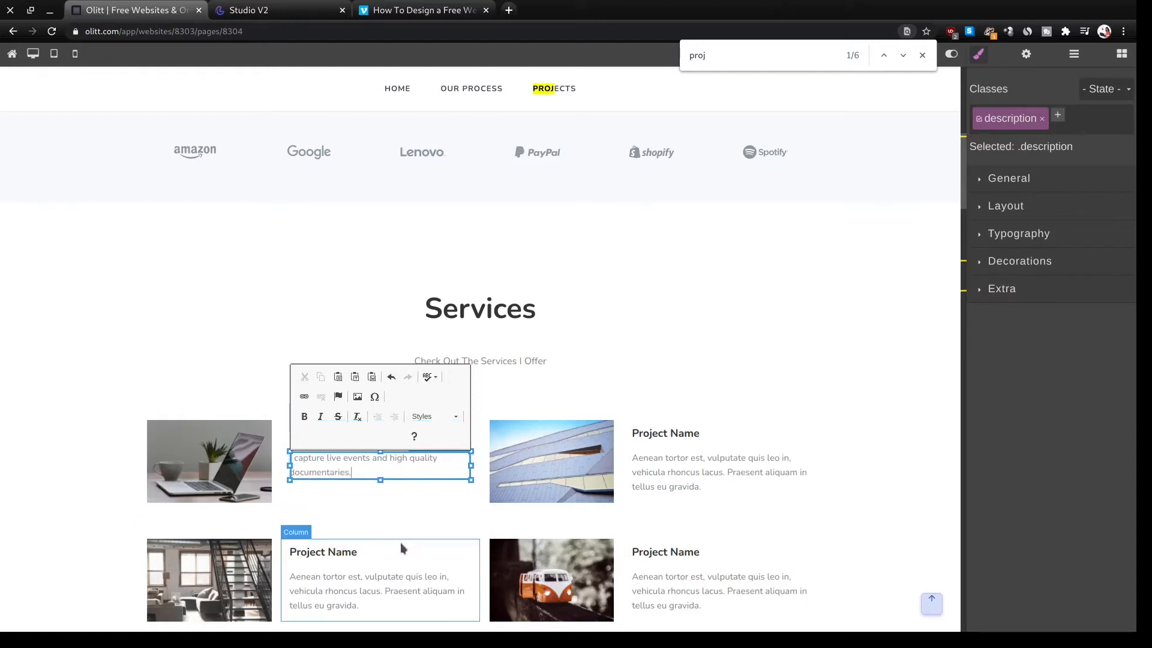
scroll(401, 543, down, 1)
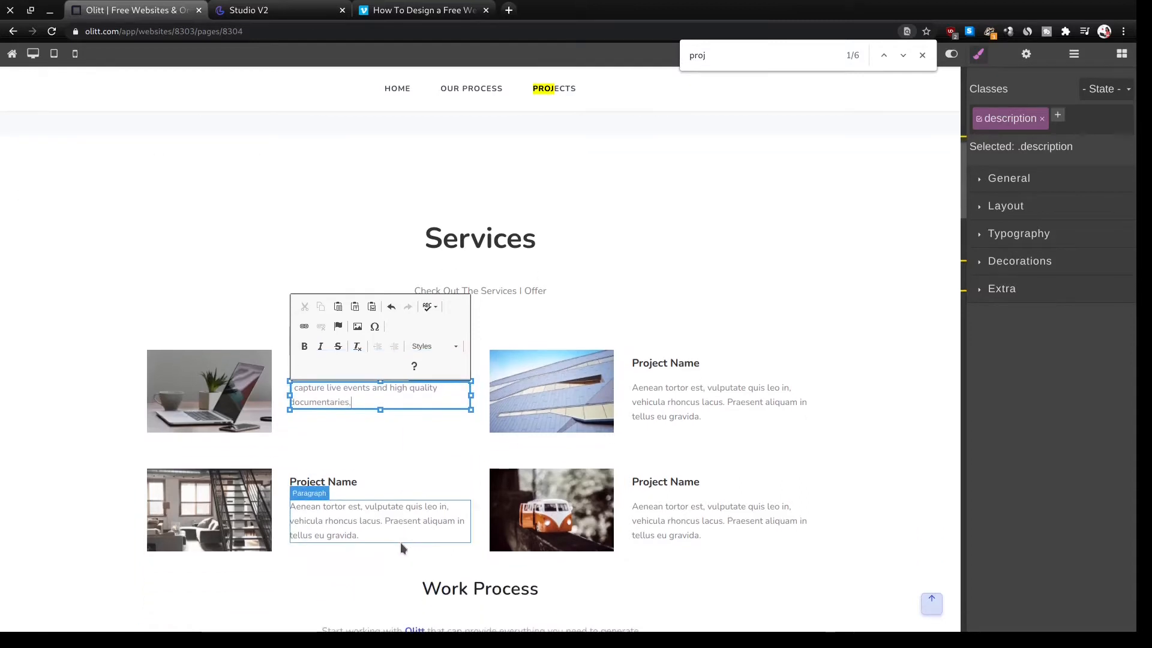
text(taries.)
Rename the project beside the staircase image to "Wedding, Funerals and Birthdays".
click(381, 531)
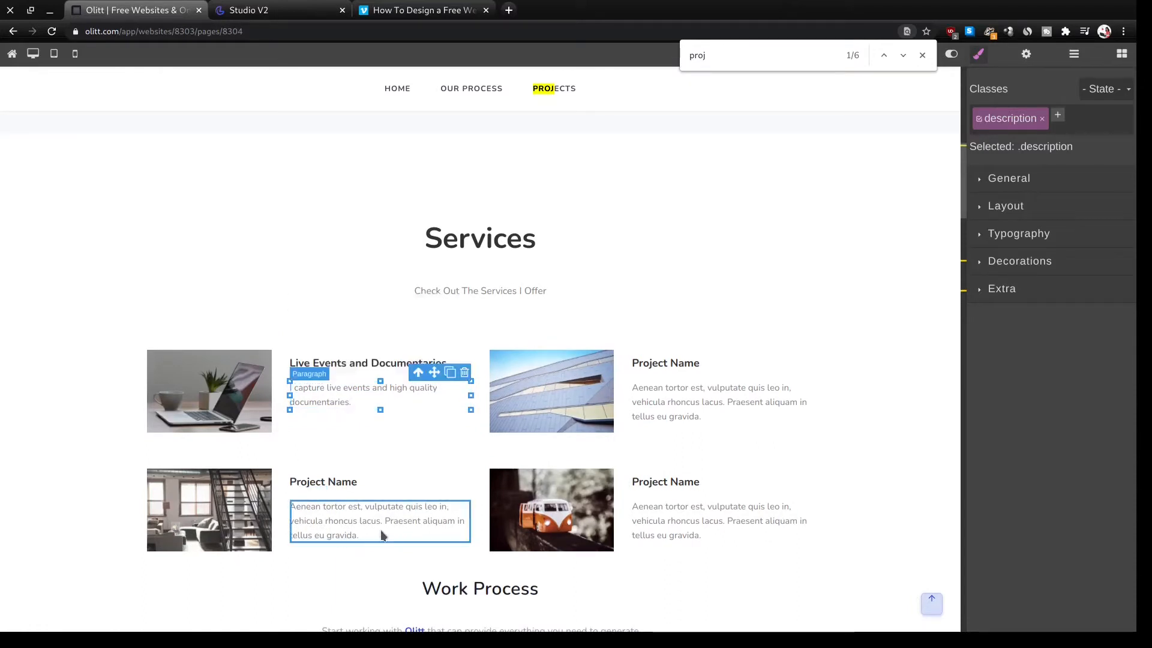
triple_click(332, 480)
text(Weeding)
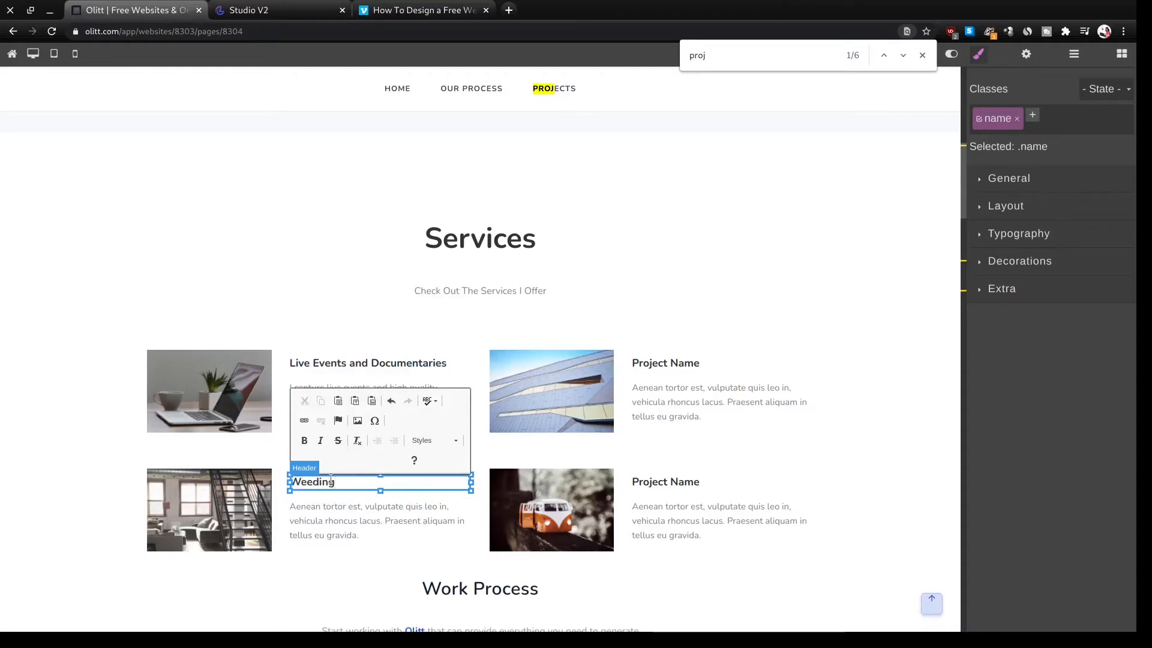
key(BackSpace)
key(BackSpace)
key(BackSpace)
key(BackSpace)
key(BackSpace)
text(dding, Funerals and )
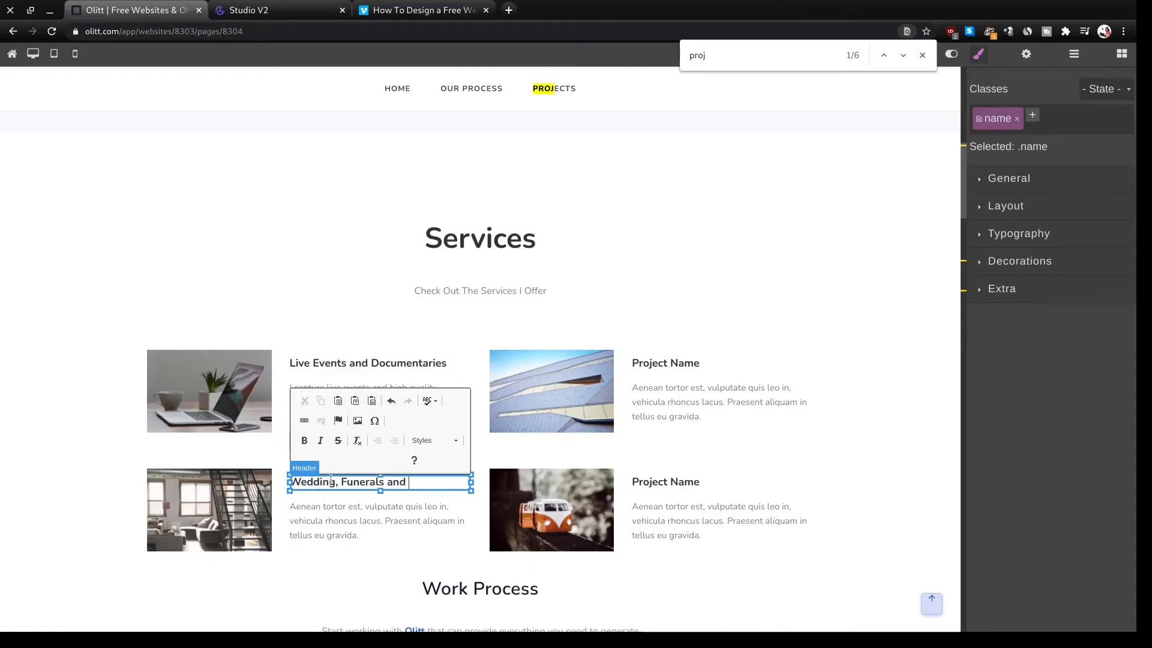
text(Birthdays)
Replace the description under Wedding, Funerals and Birthdays with "I capture high quality videos for weddings, birthdays and funerals.".
click(324, 526)
double_click(324, 526)
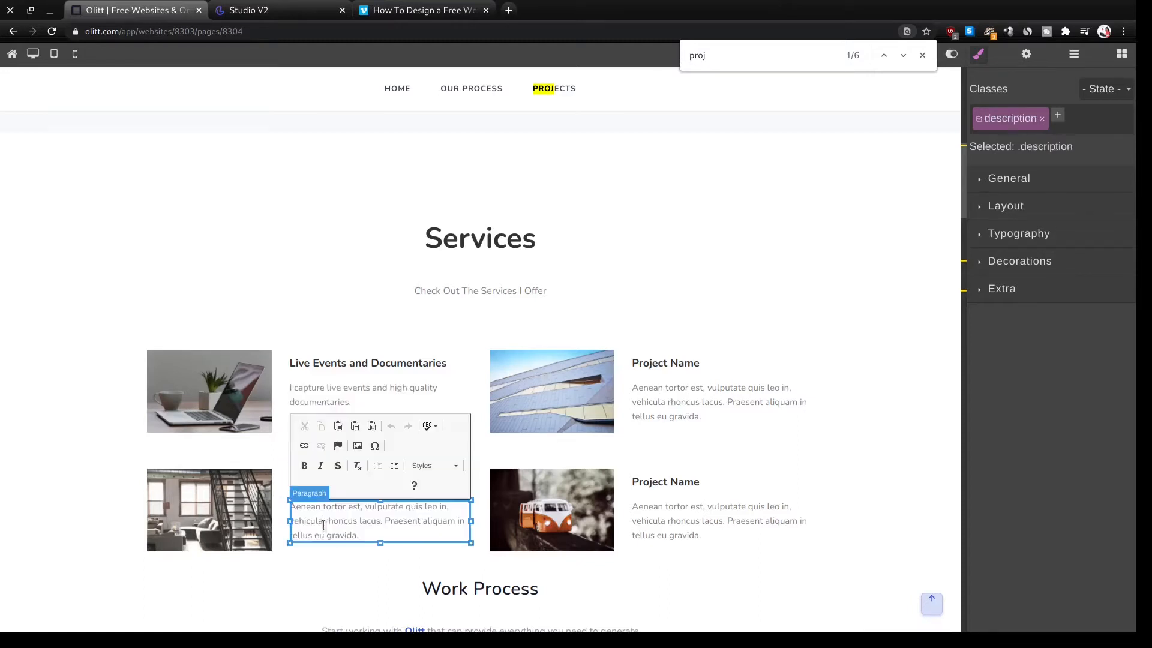
triple_click(324, 526)
text(ca)
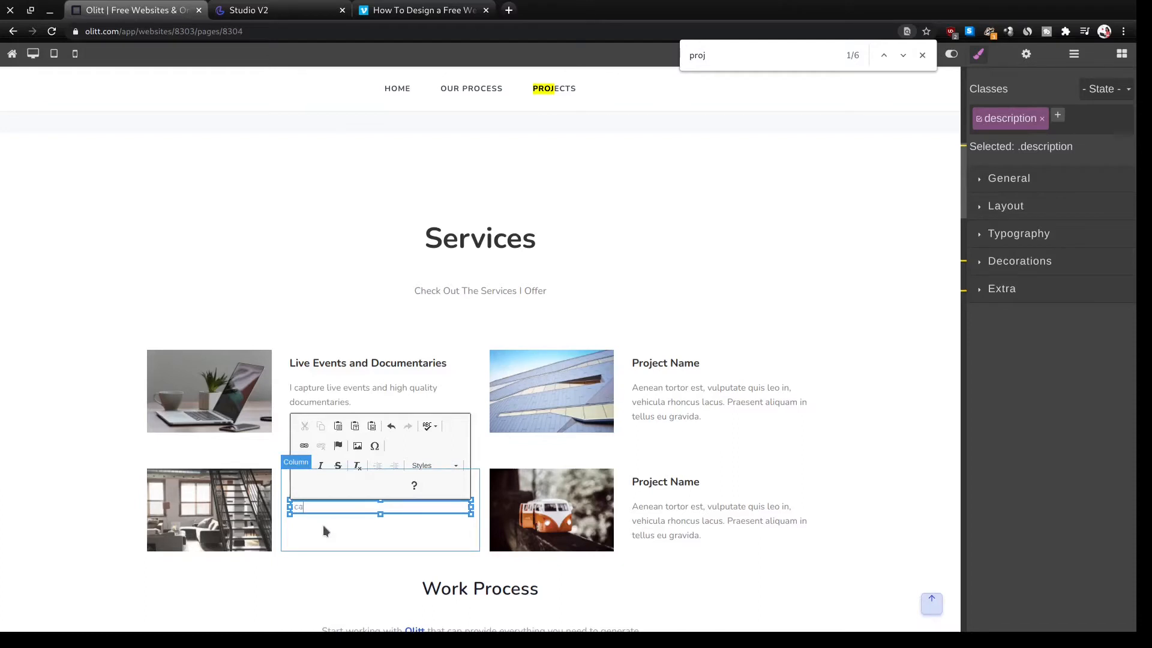
text(pture high quality videos for weddin)
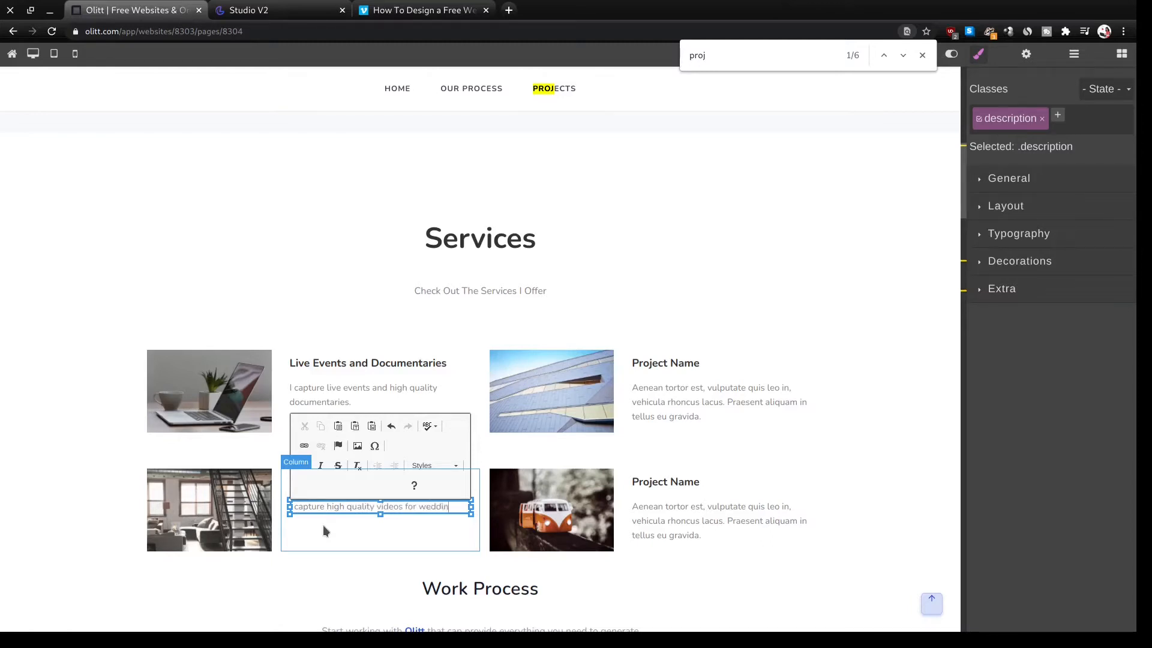
text(gs, birthdays)
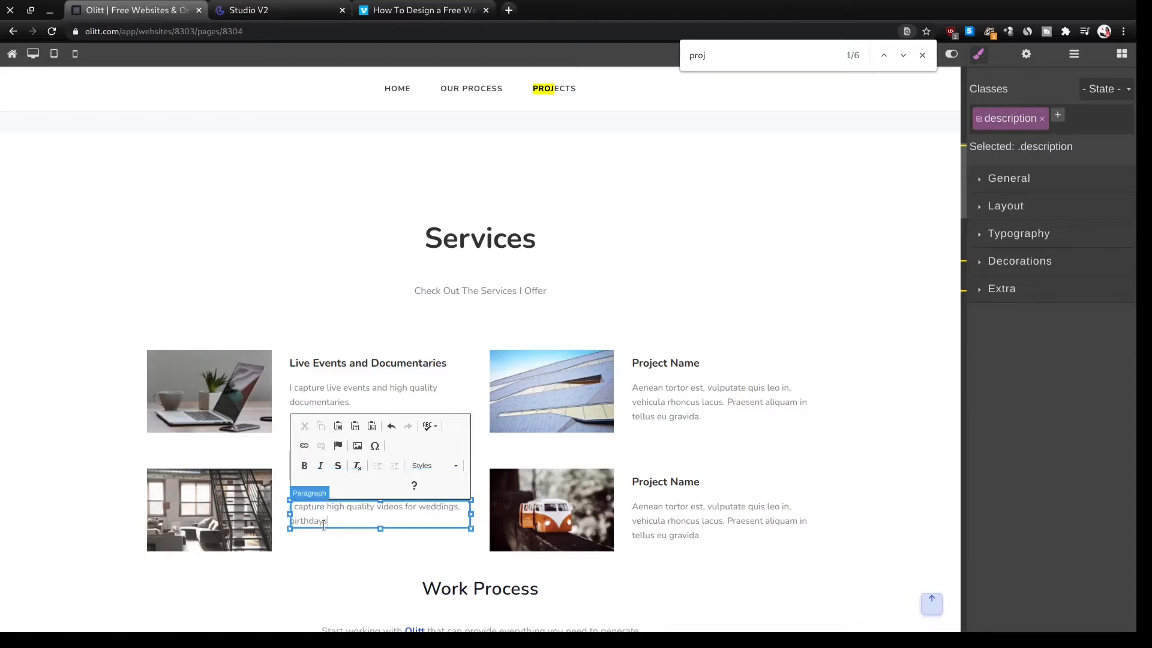
text( and funerals.)
Rename the project beside the blue building image to "Short Films and Sport Events".
click(690, 416)
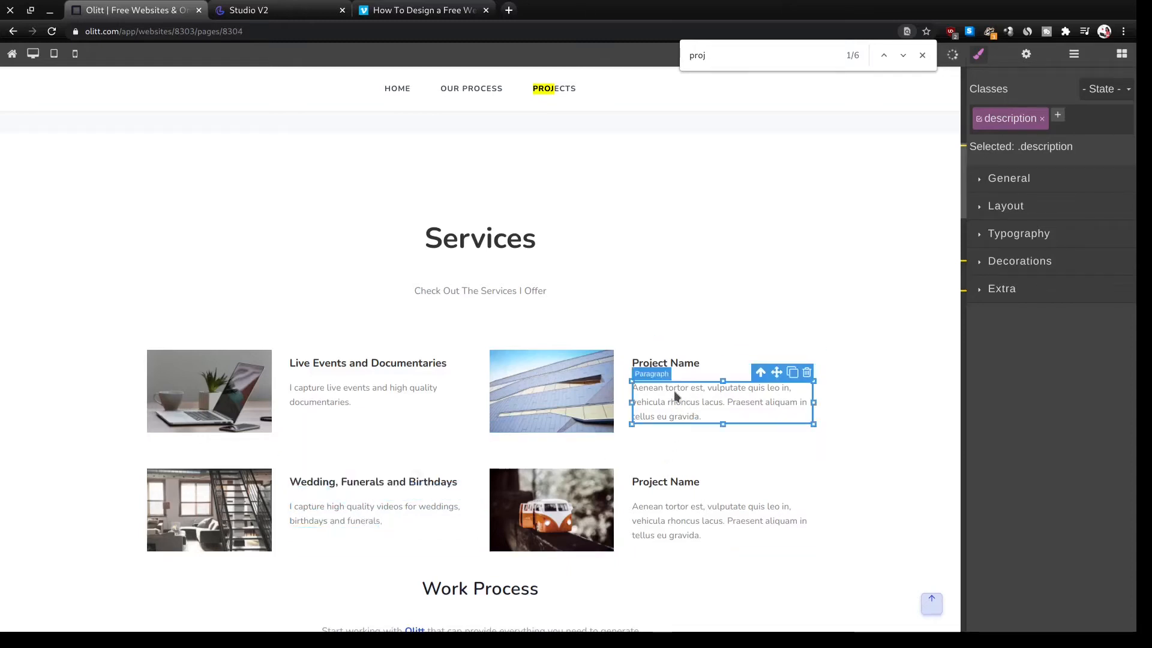
click(684, 367)
double_click(692, 366)
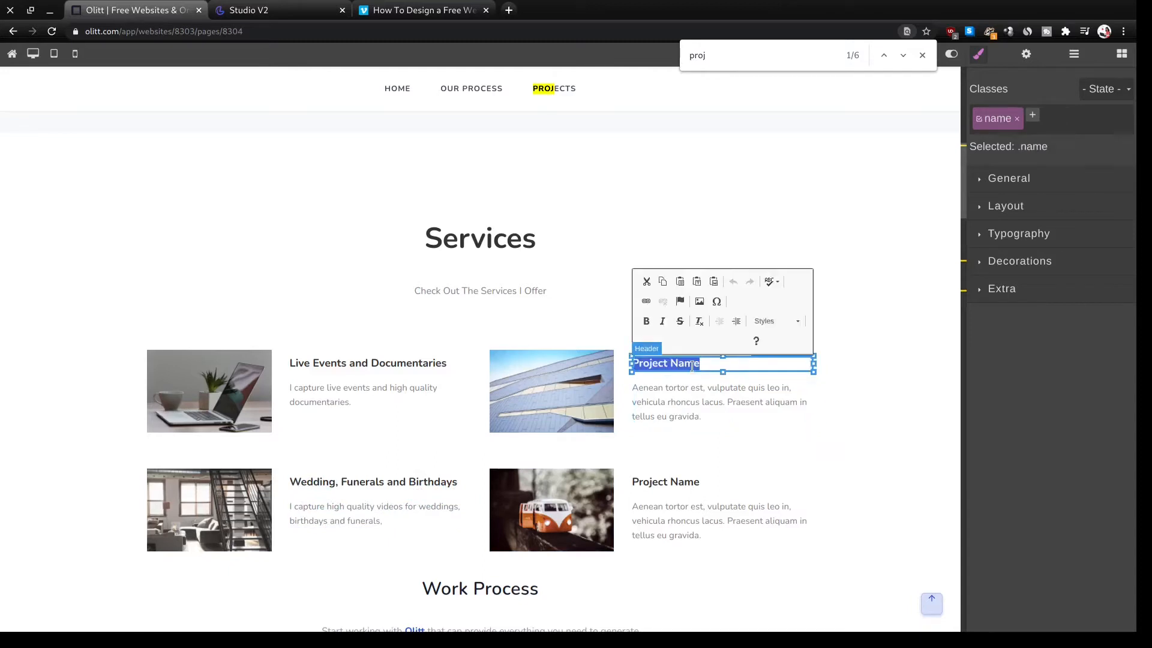
text(Sho)
text(rt )
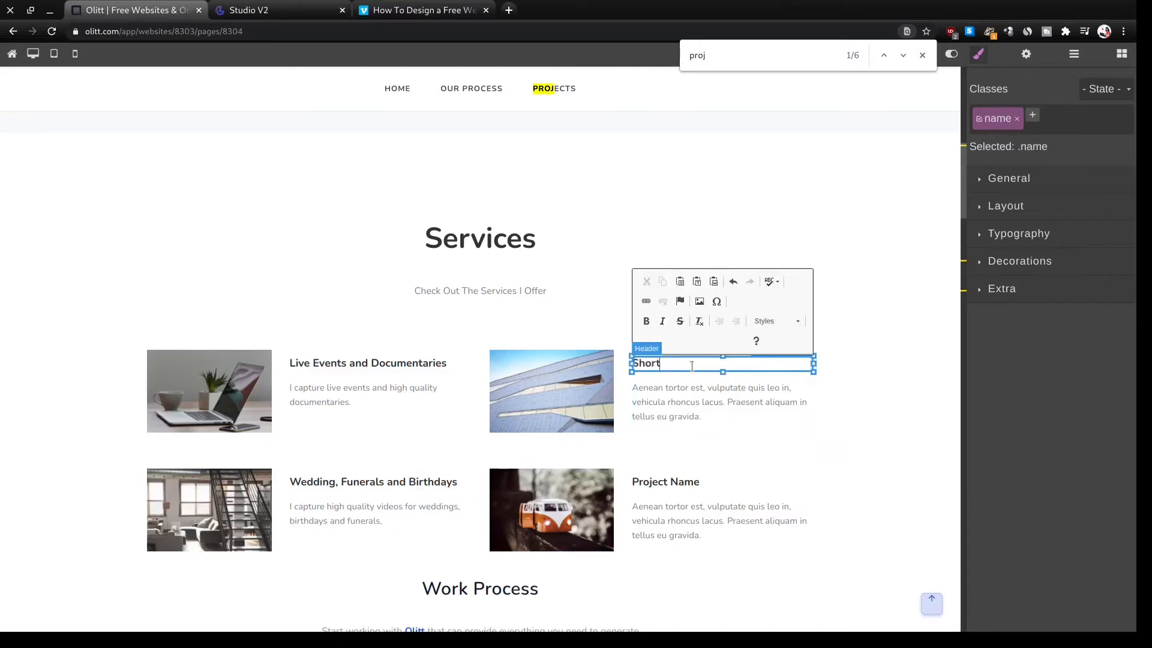
text(F)
key(BackSpace)
text(Films and Sport Events)
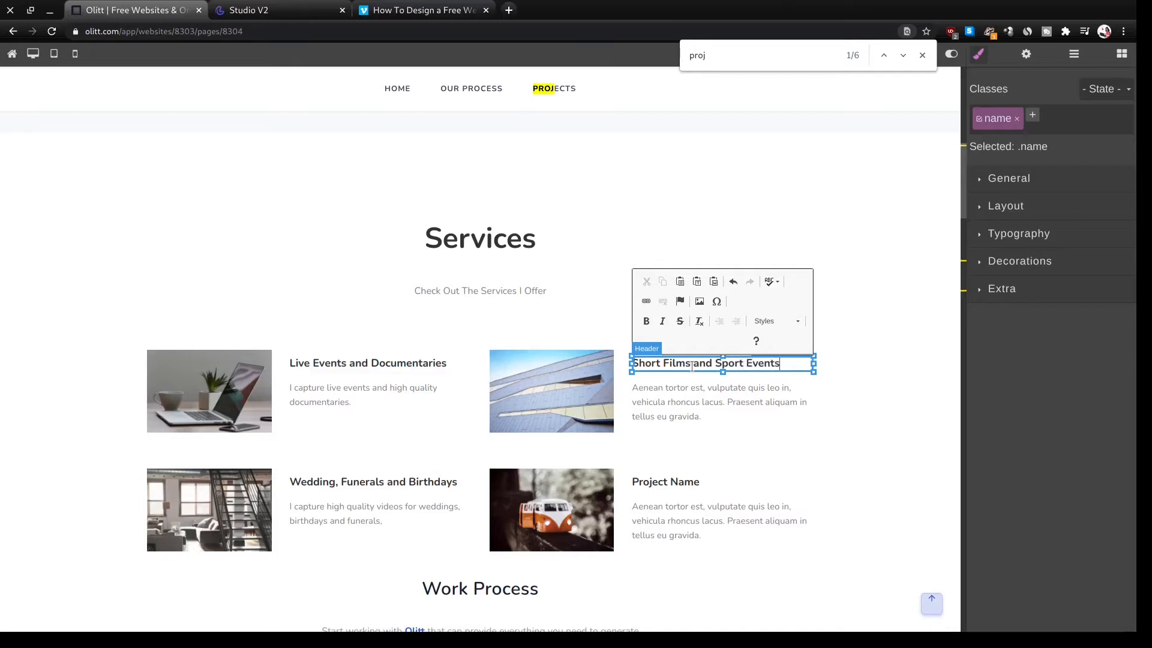
Replace the description under Short Films and Sport Events with "I capture high quality video for sport events".
triple_click(671, 394)
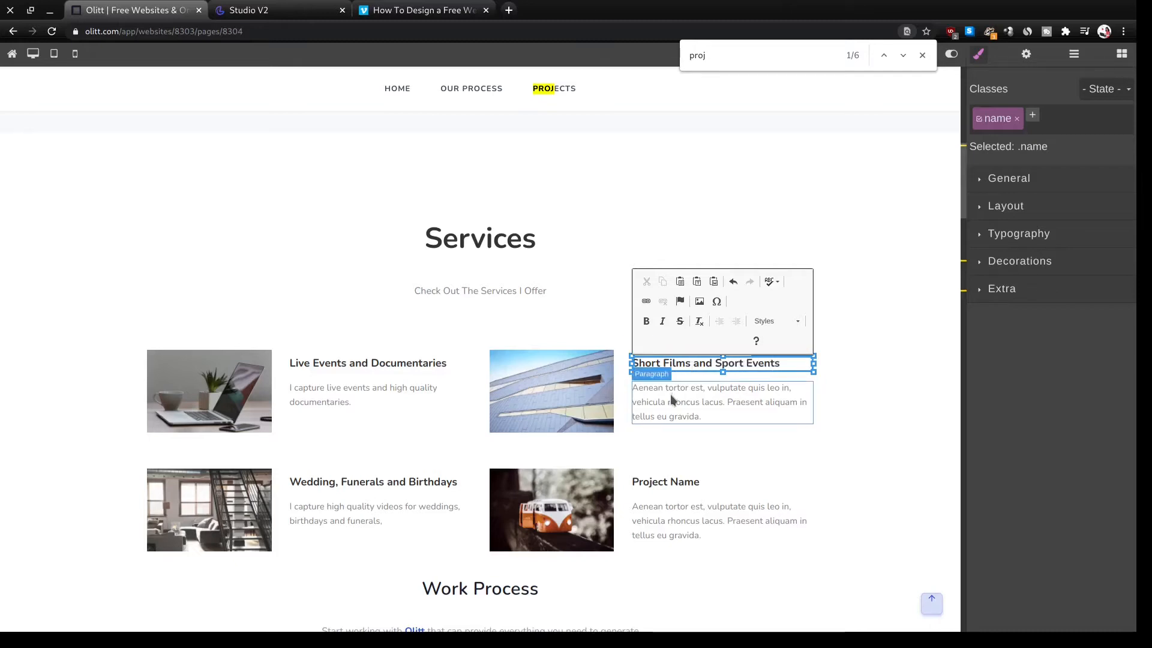
triple_click(671, 394)
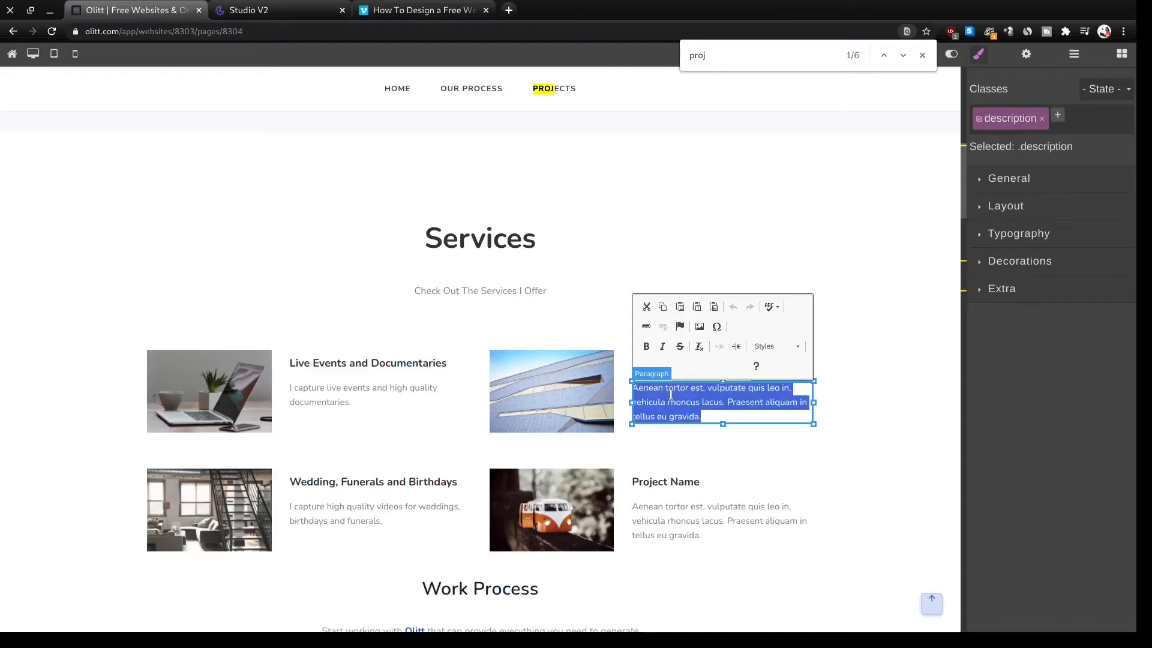
key(BackSpace)
text(capt)
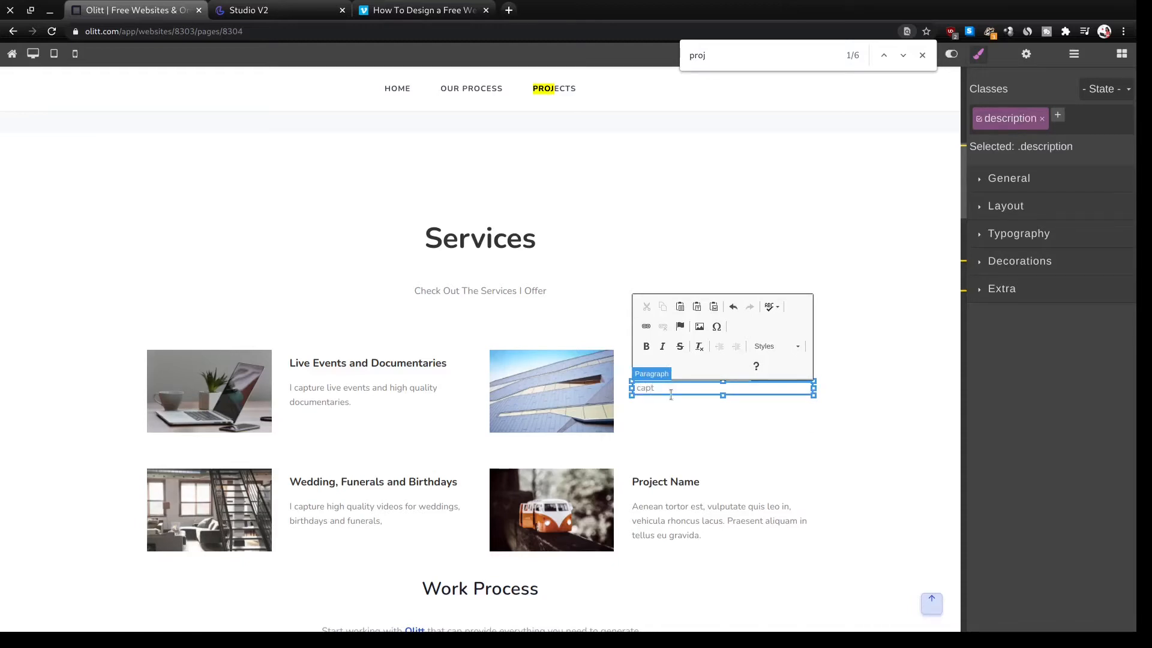
text(ure high qua)
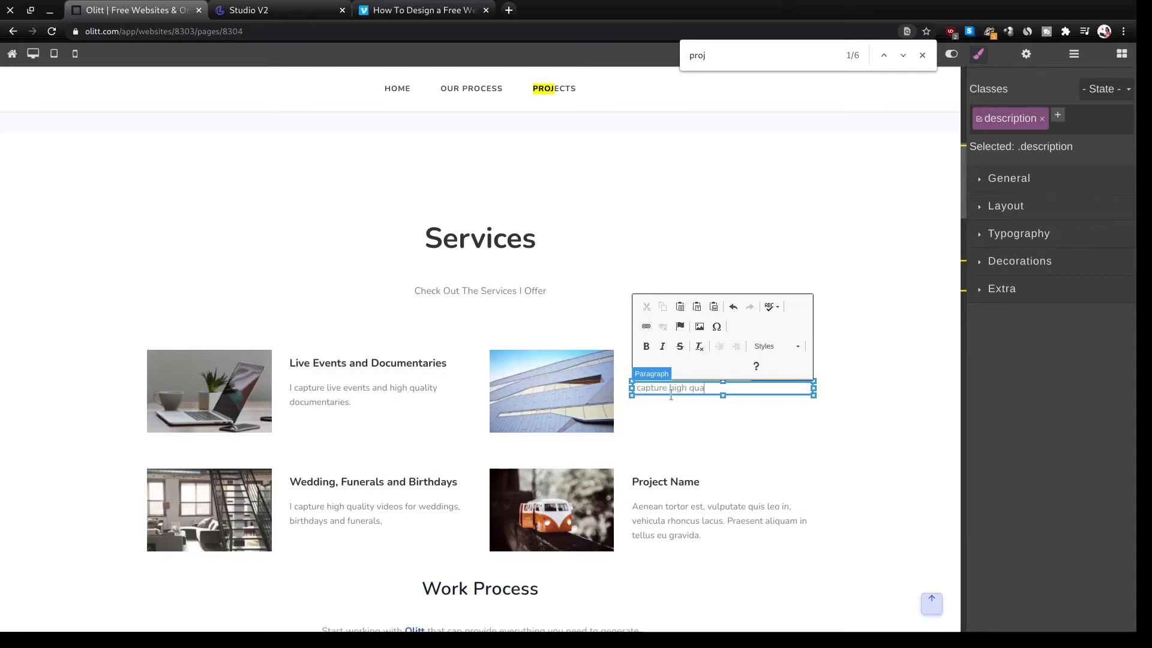
text(lity video for sport events)
Rename the project beside the orange van image to "Commercials and Training videos".
click(667, 460)
click(667, 459)
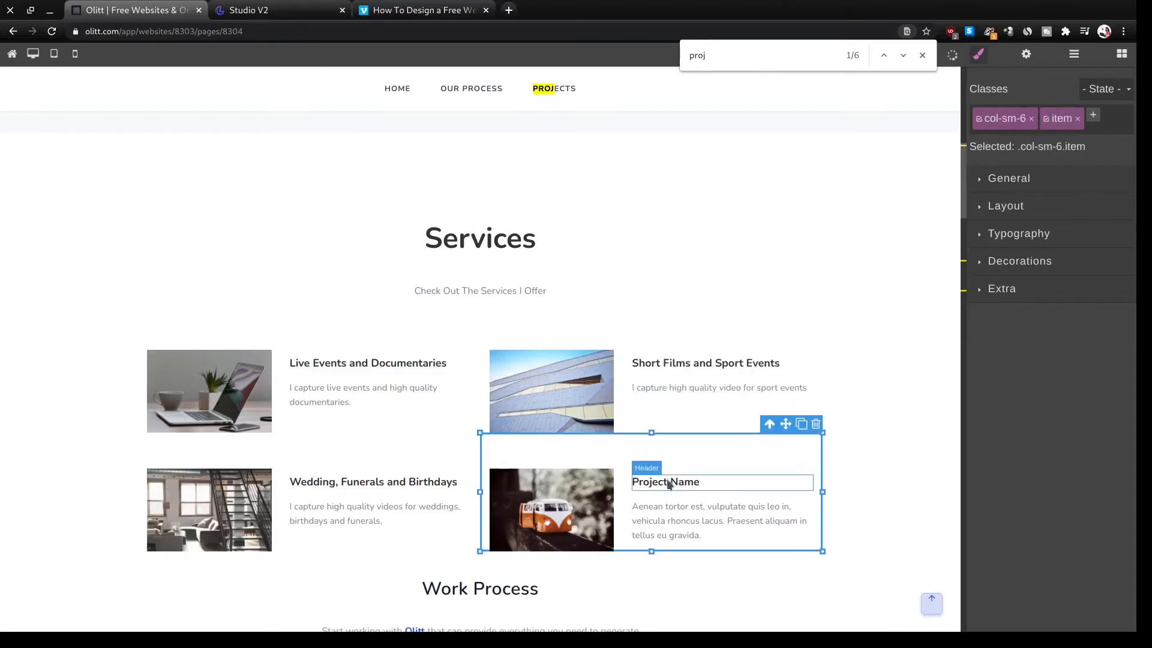
double_click(667, 482)
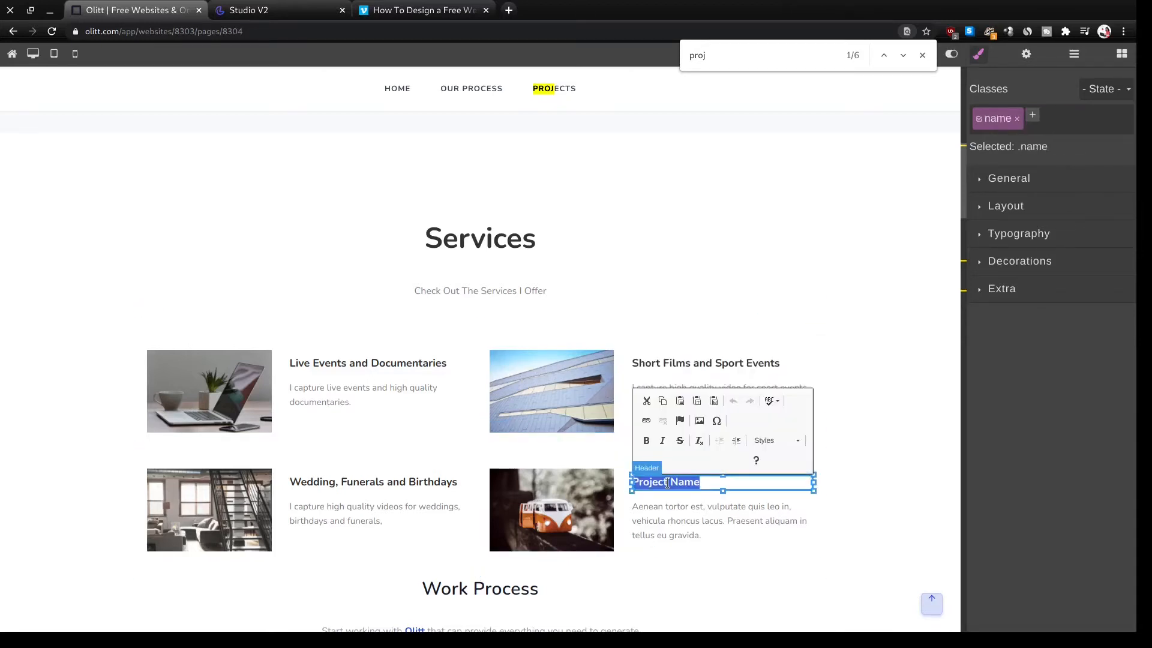
text(Commerc)
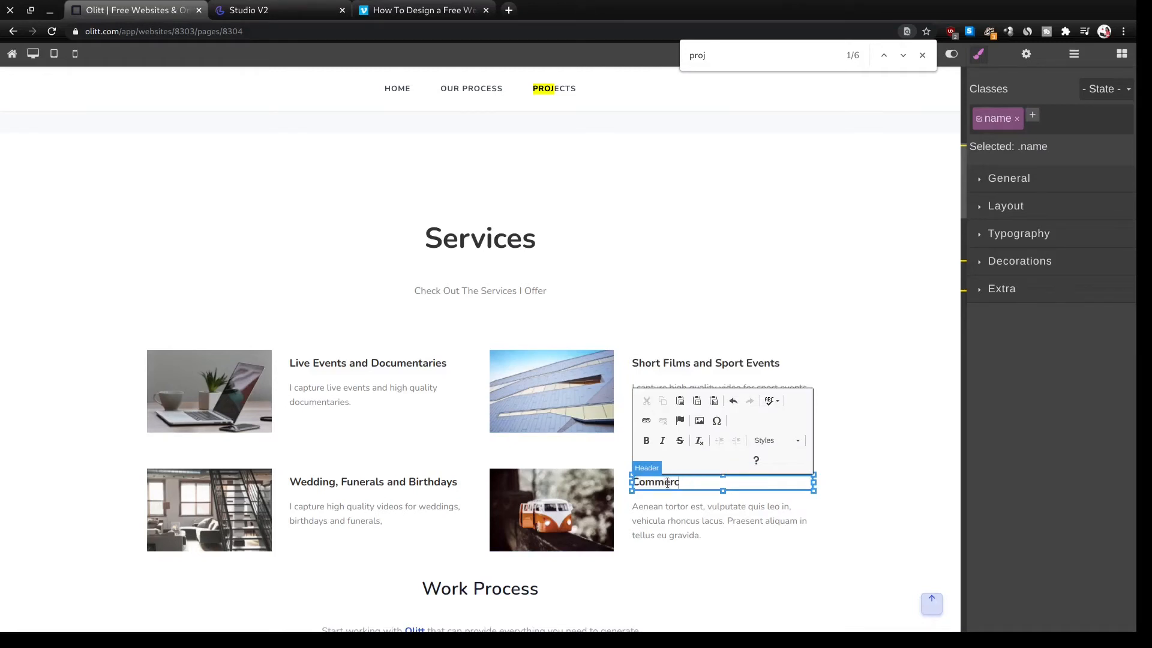
text(ials and Training videos.)
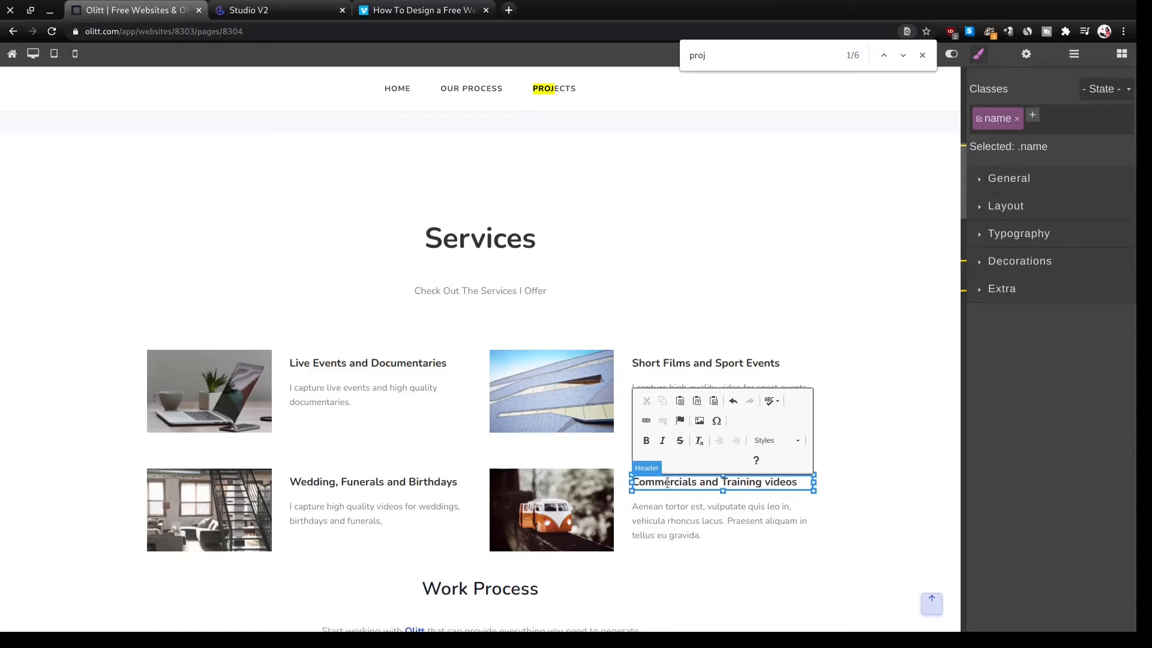
Replace the description under Commercials and Training videos with "Grow your brand with high quality video commercials.".
double_click(649, 536)
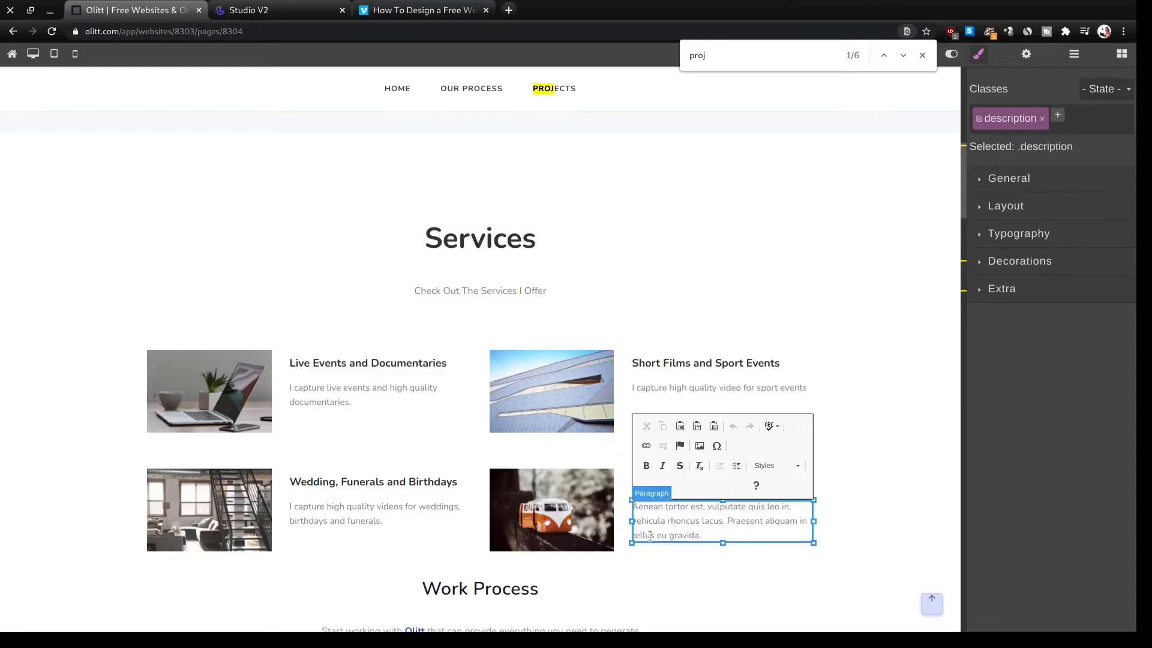
text(Grow)
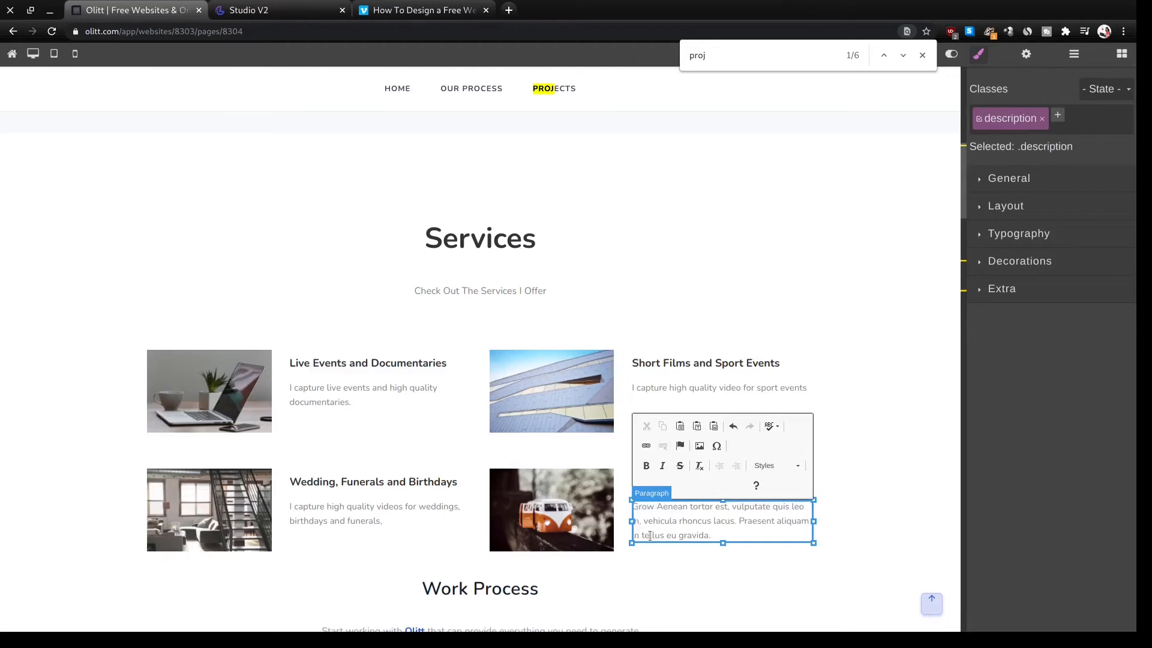
triple_click(649, 535)
text(Gro)
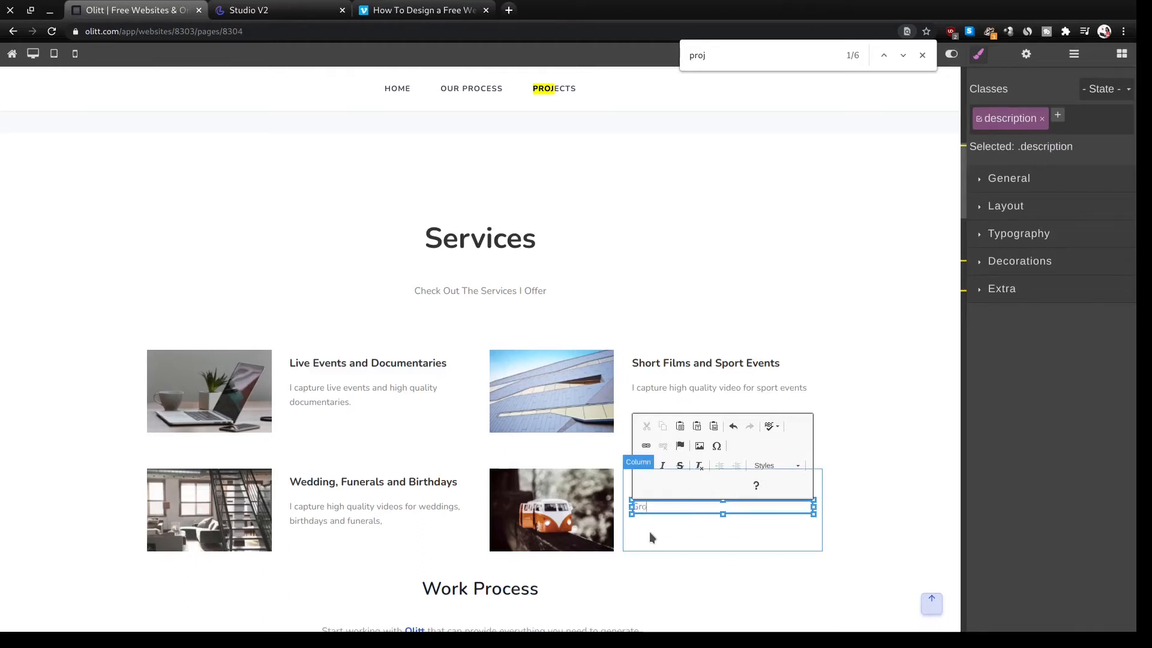
text(w your brand with)
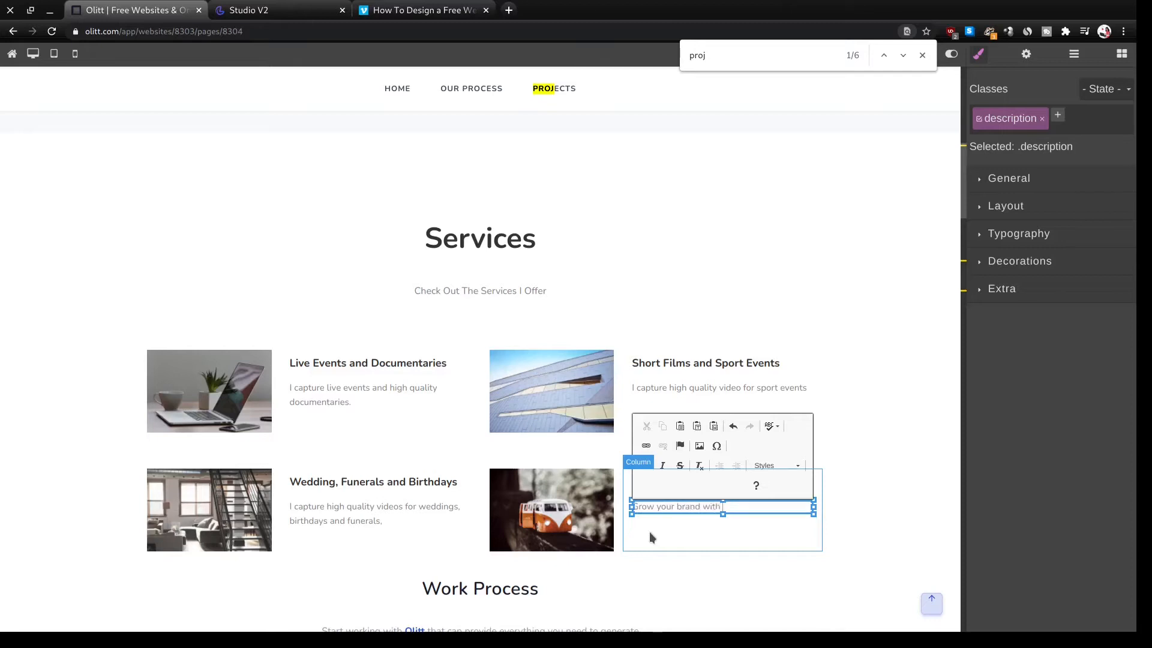
text( high quality video commercials.)
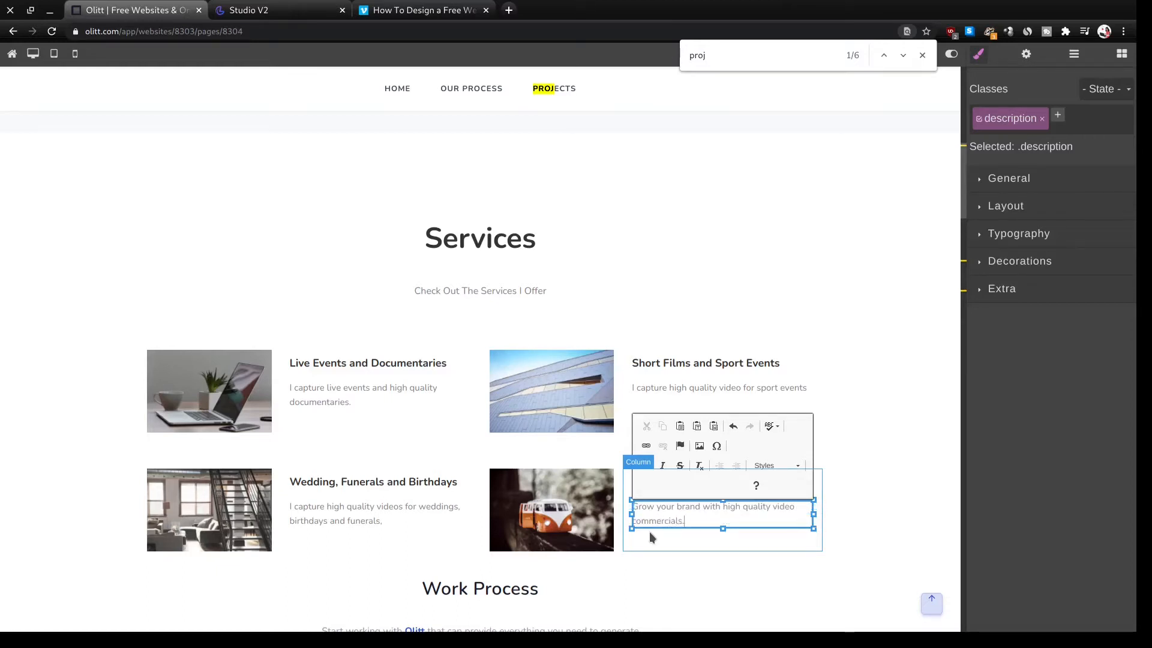
click(677, 535)
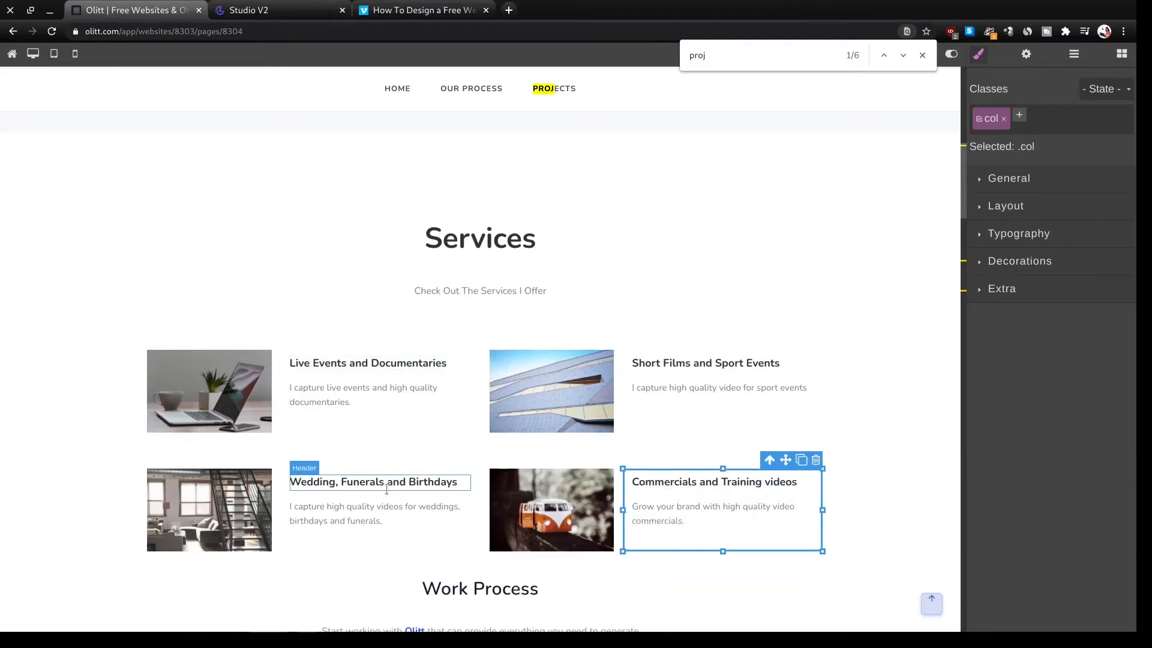
Replace the paragraph under the Work Process heading with "See How I work".
scroll(415, 477, down, 3)
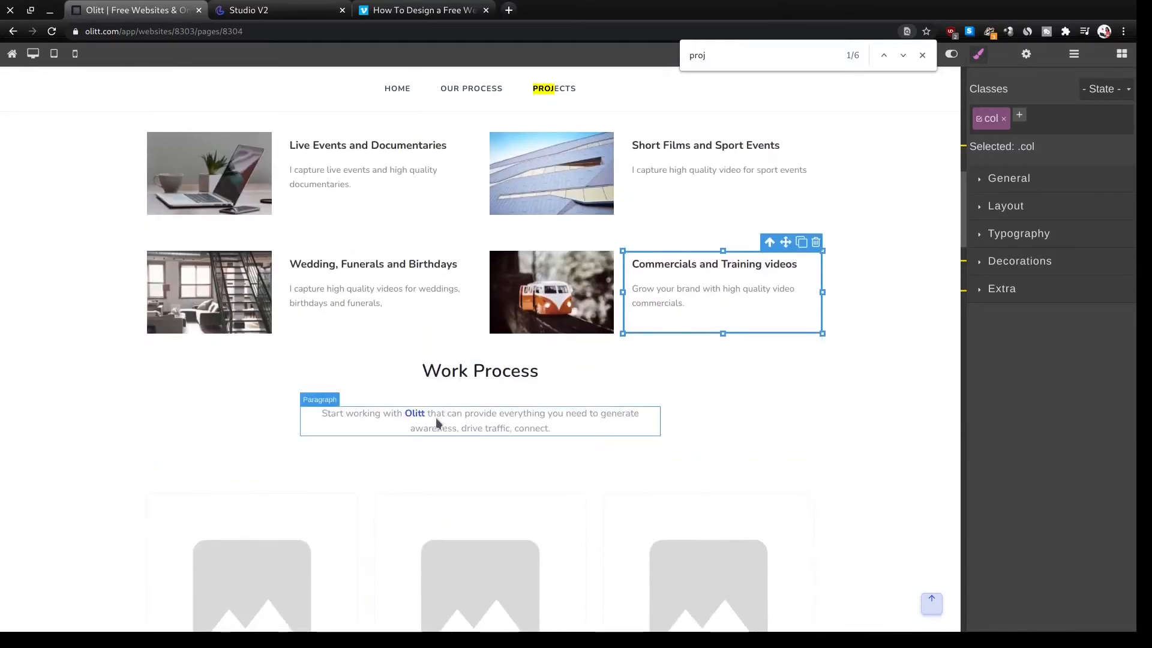
scroll(435, 418, down, 2)
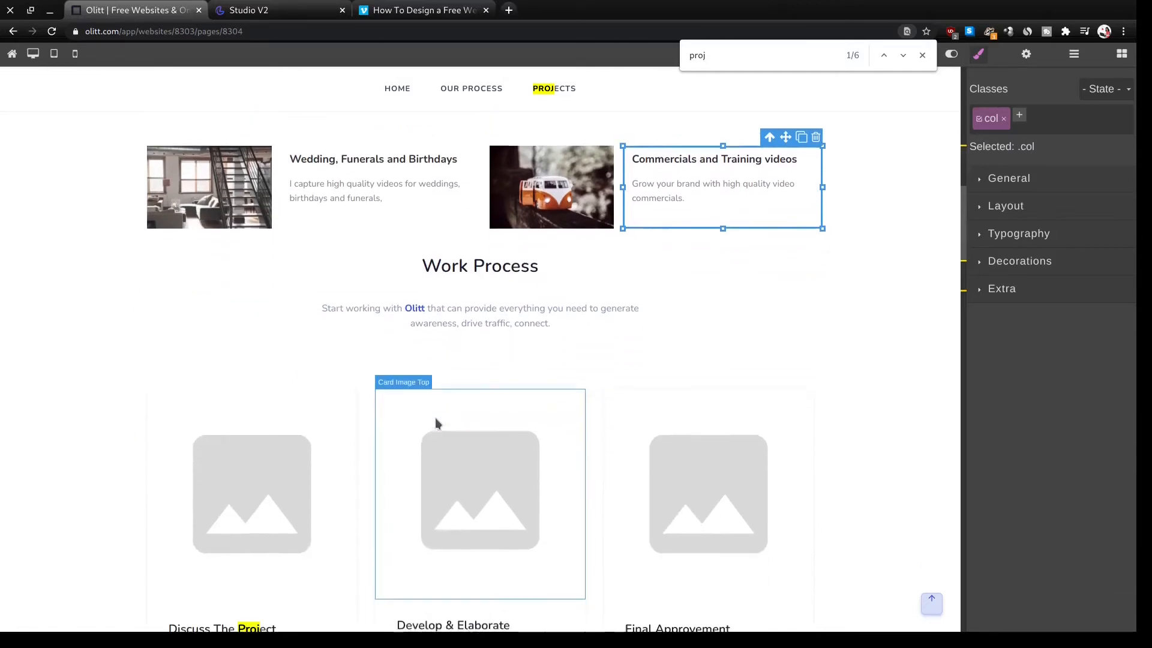
triple_click(455, 326)
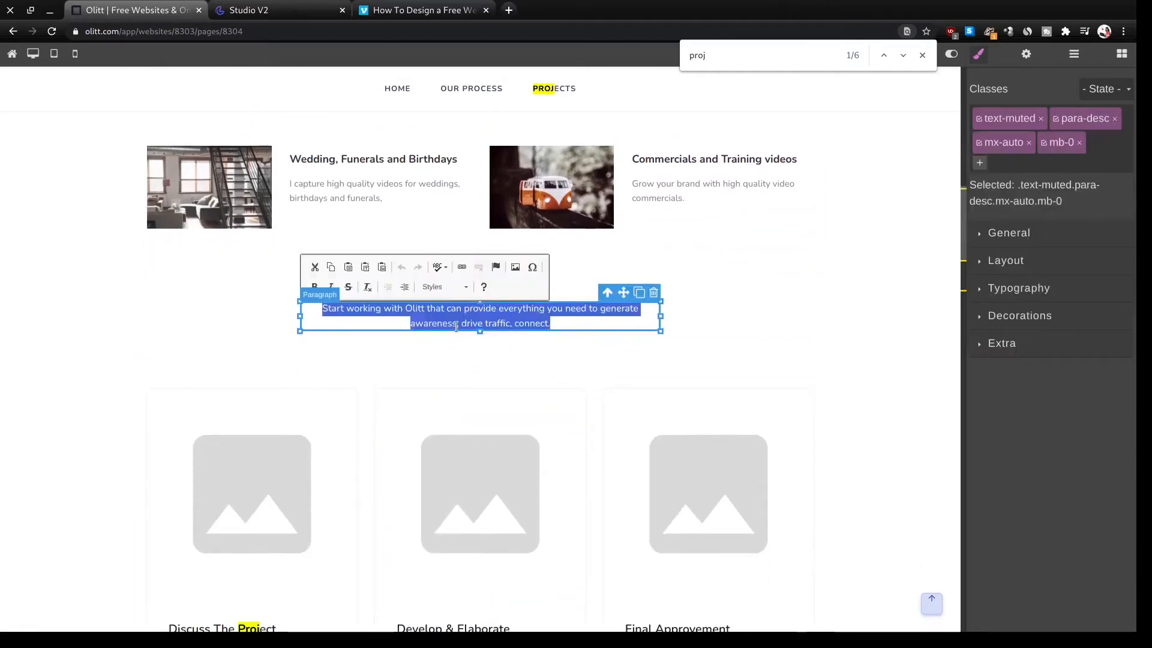
text(See)
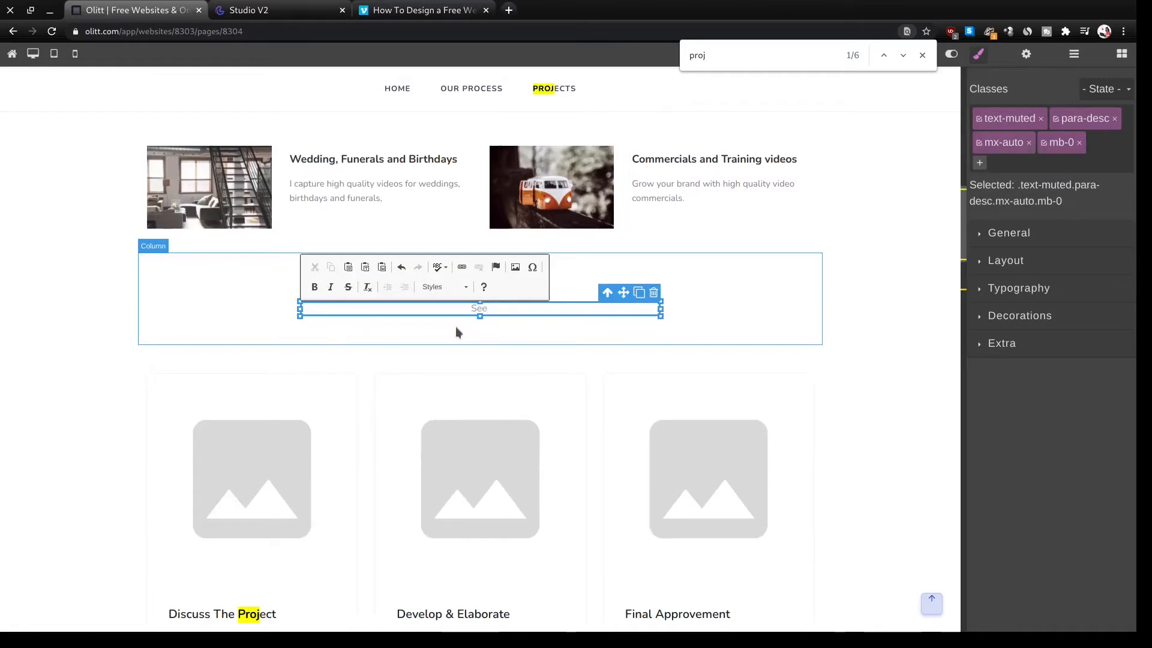
text( How I work)
Replace the description under Discuss The Project with "Let us meet and discuss your project, budget and get to know each other better.".
scroll(455, 326, down, 3)
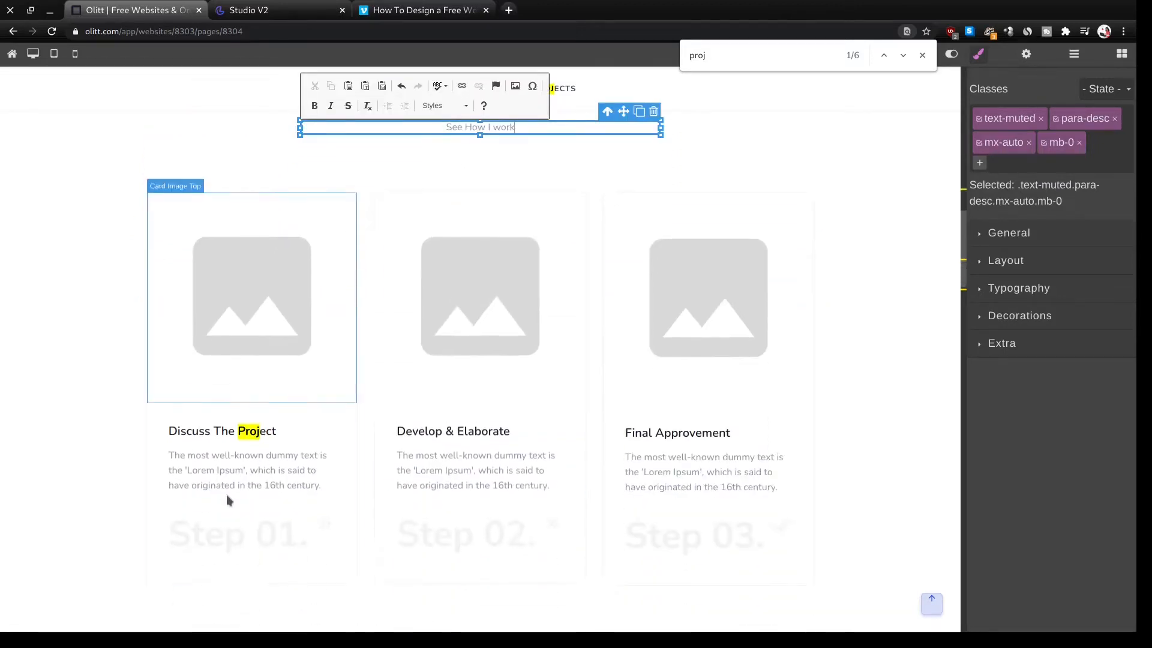
click(252, 430)
scroll(250, 426, down, 2)
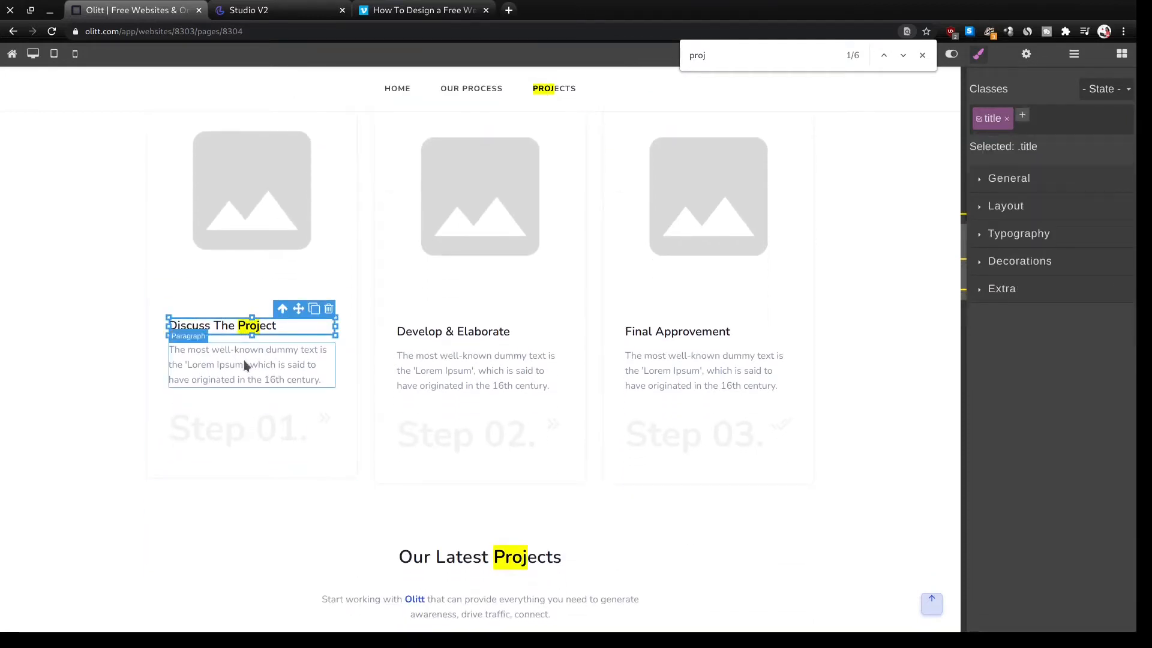
triple_click(243, 360)
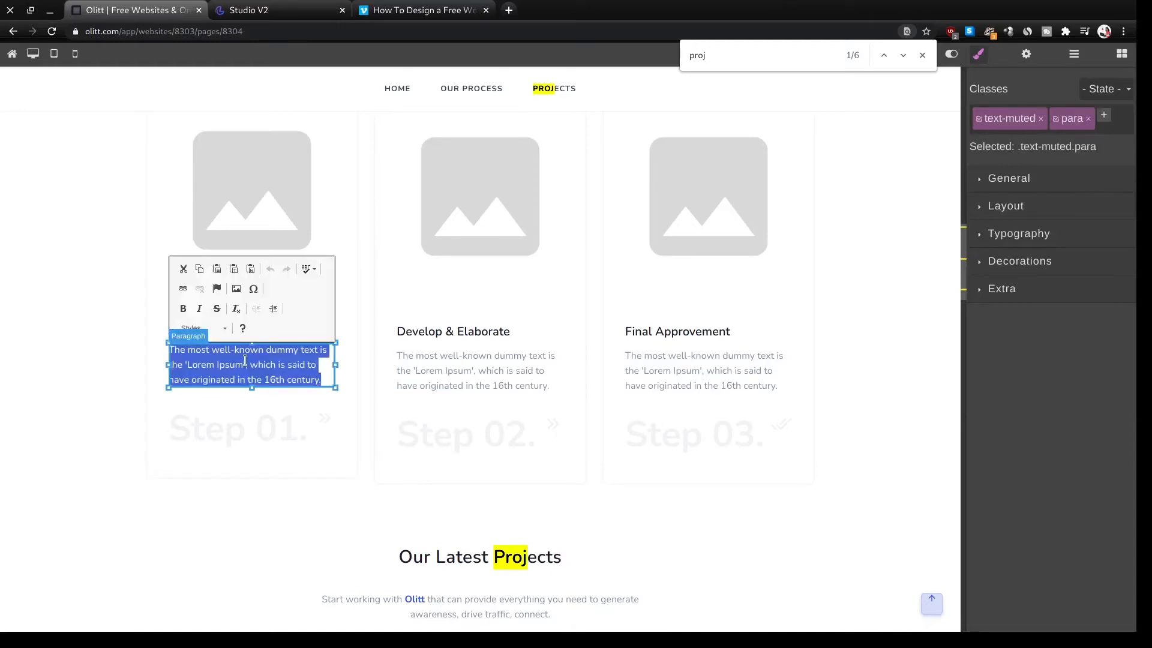
text(Let u)
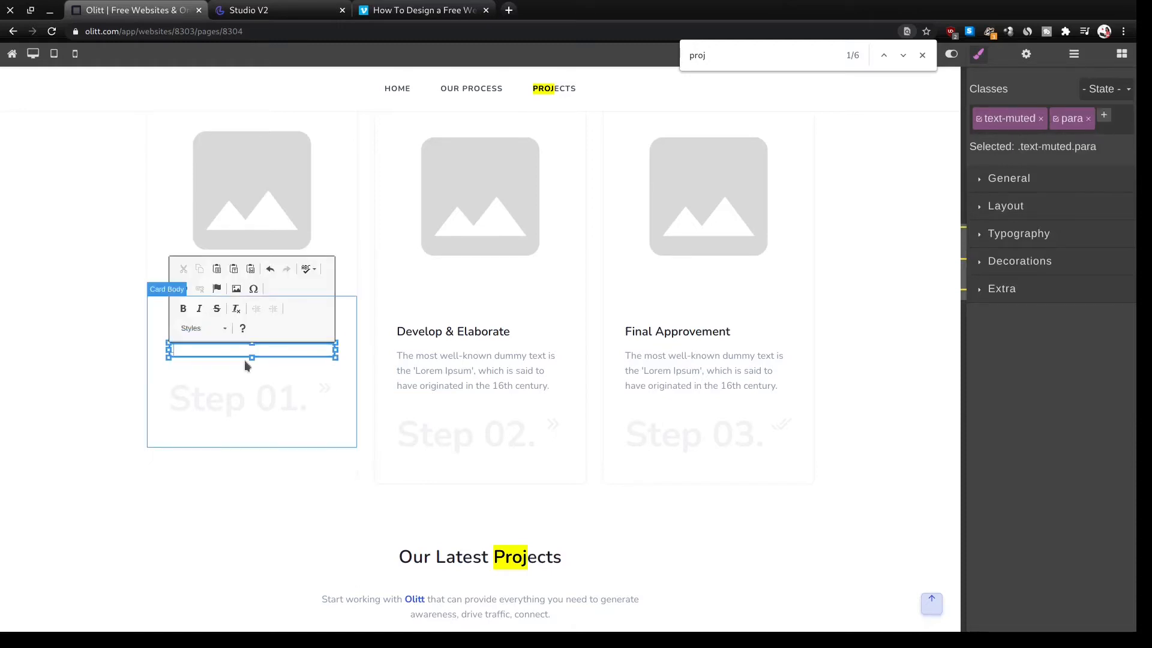
text(s meet and discuss your project, budget and)
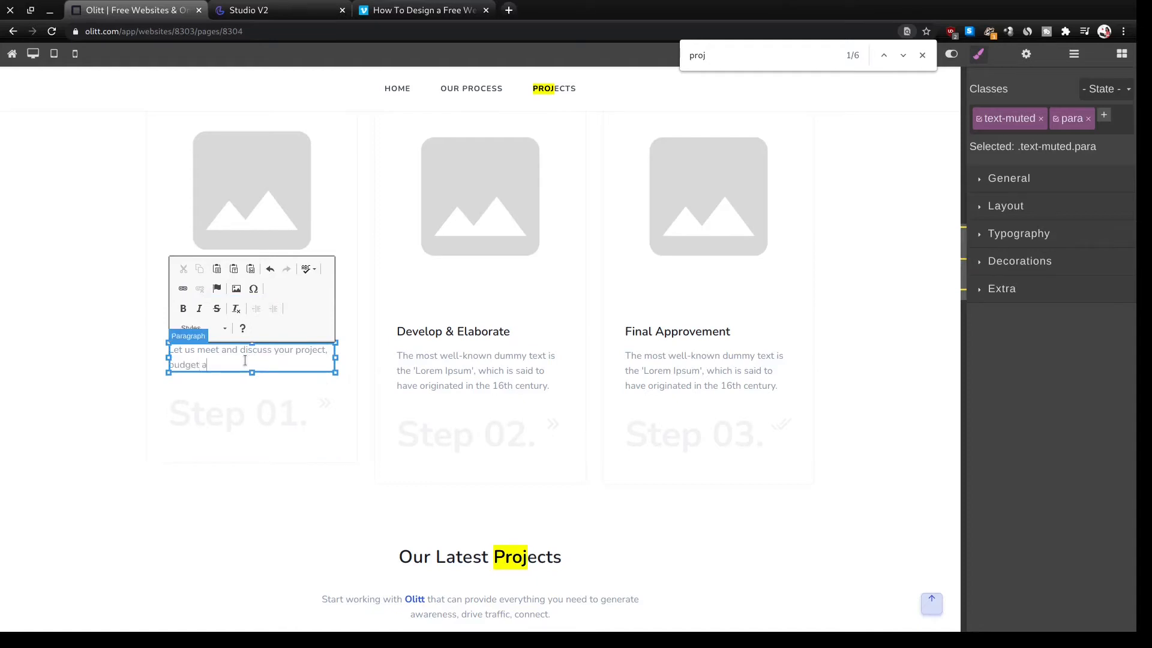
text( get to know each other bett)
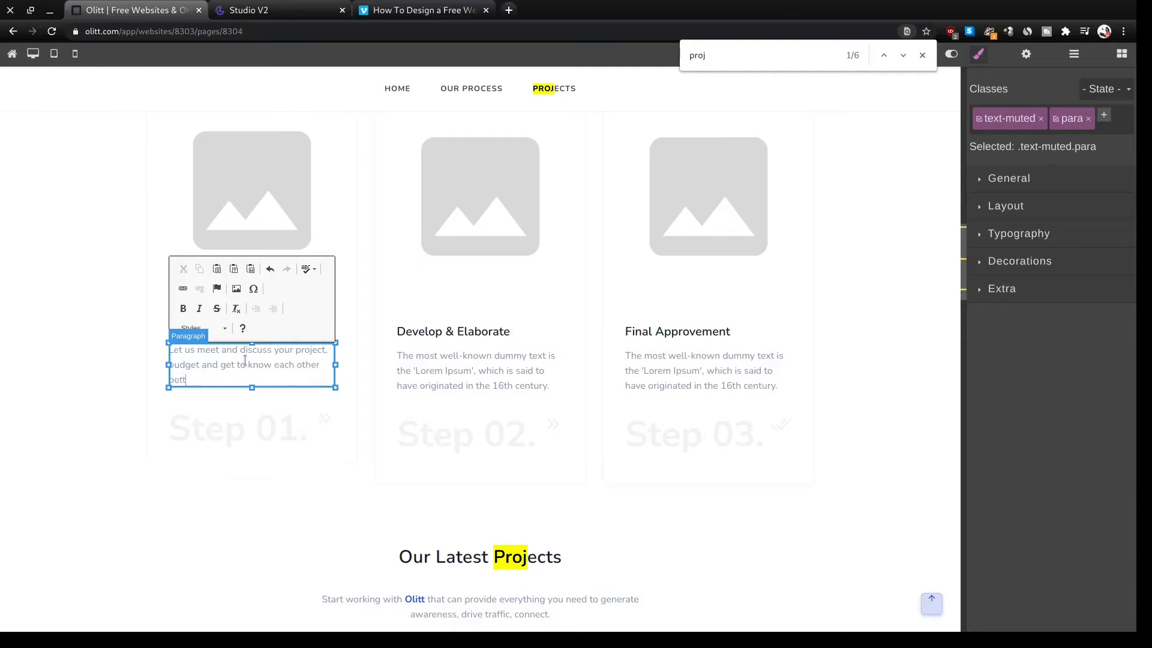
text(er.)
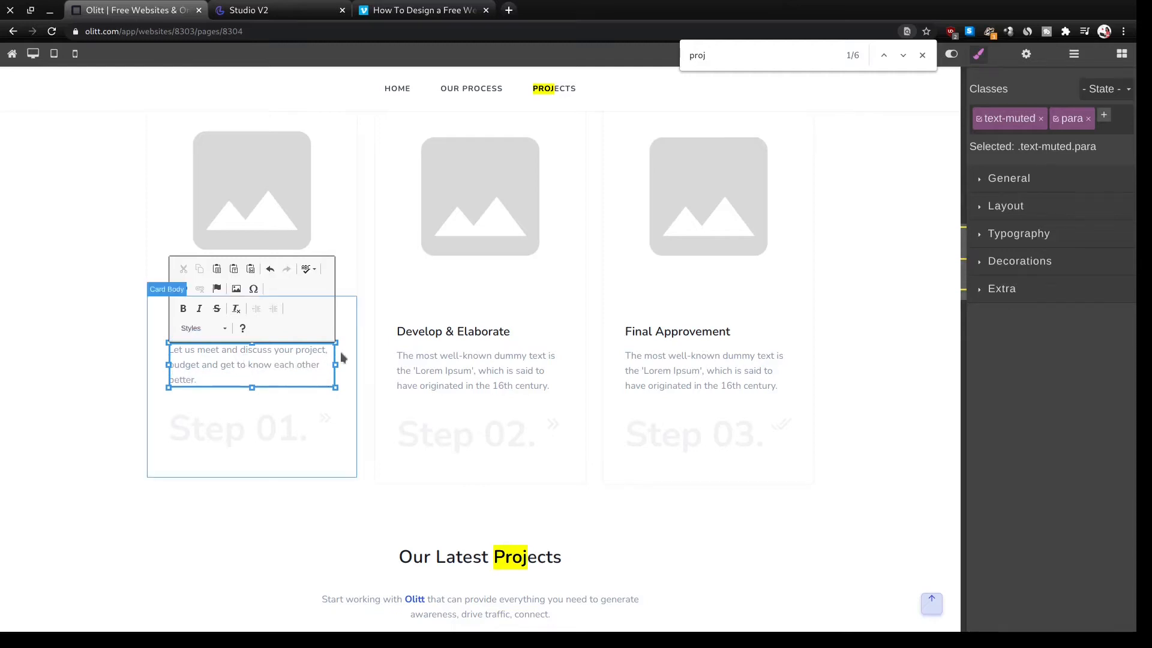
Replace the description under Develop & Elaborate with "Start working on the project and share samples for the client to decide the best.".
click(451, 371)
triple_click(456, 376)
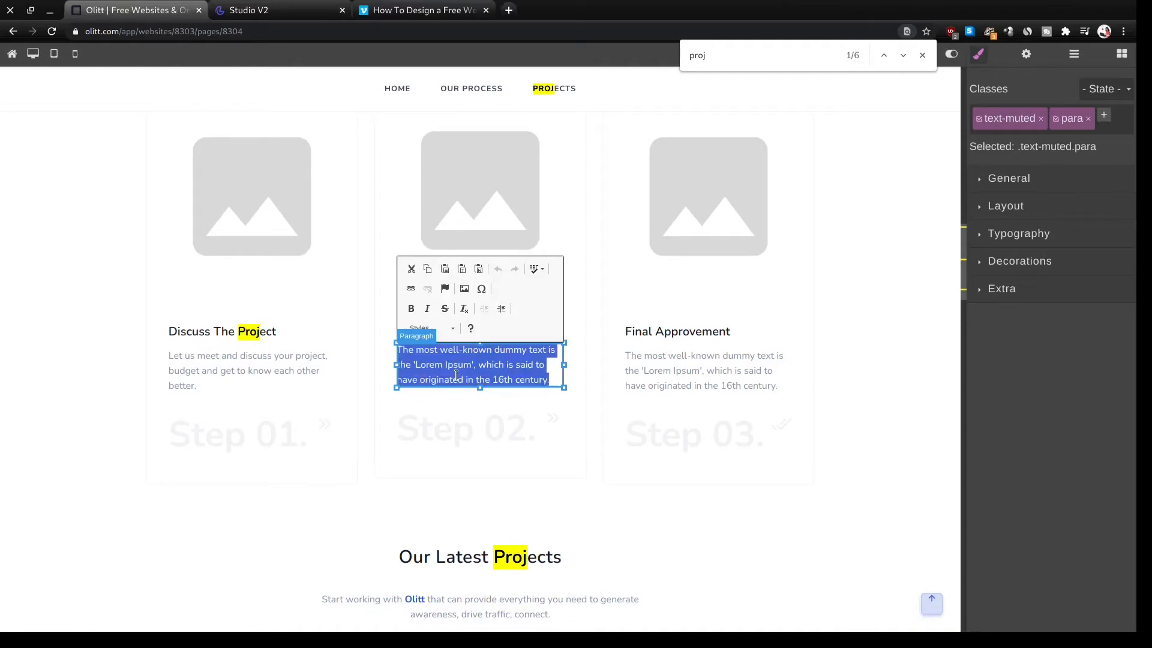
text(Start working)
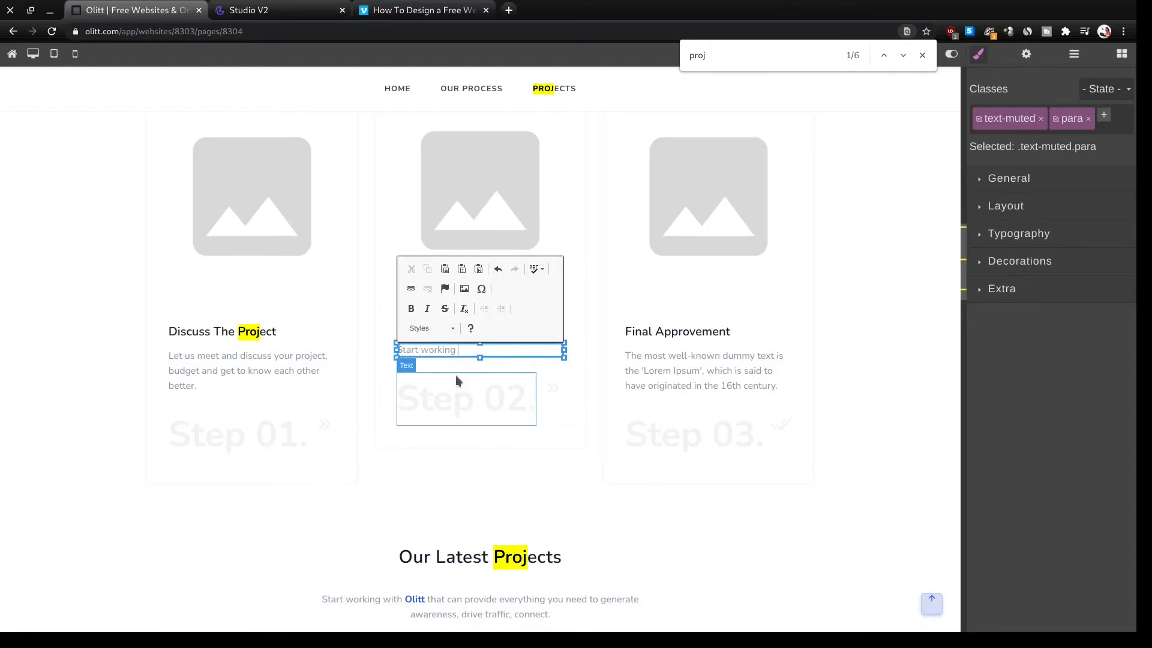
text( on the project and share samples for the)
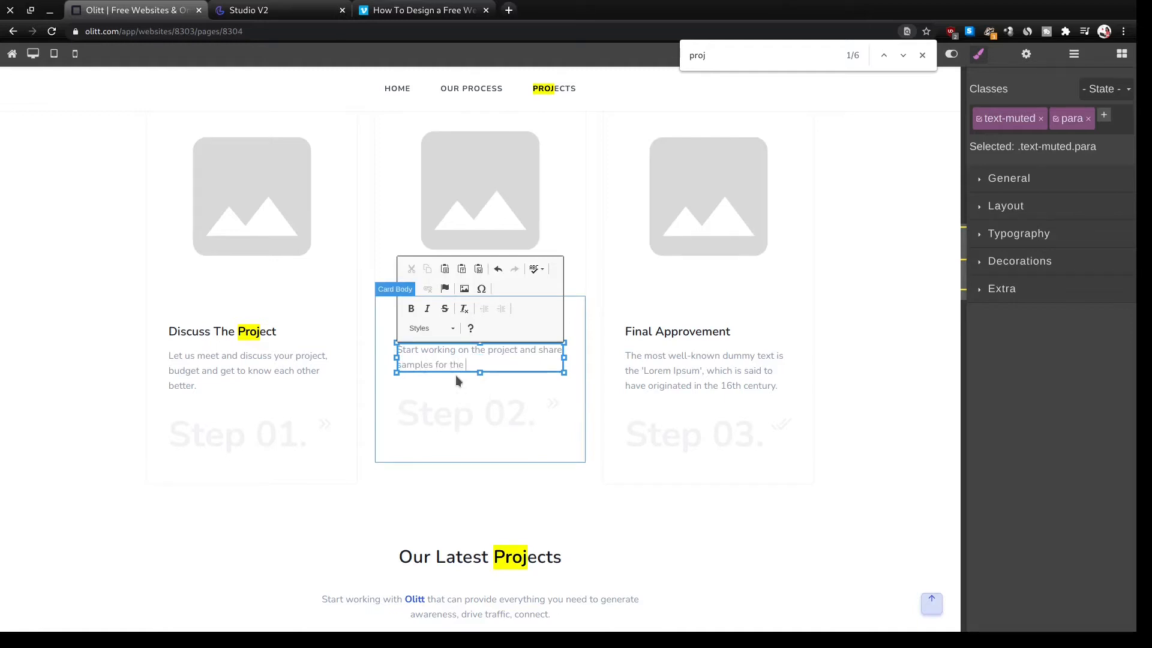
text(client to decide)
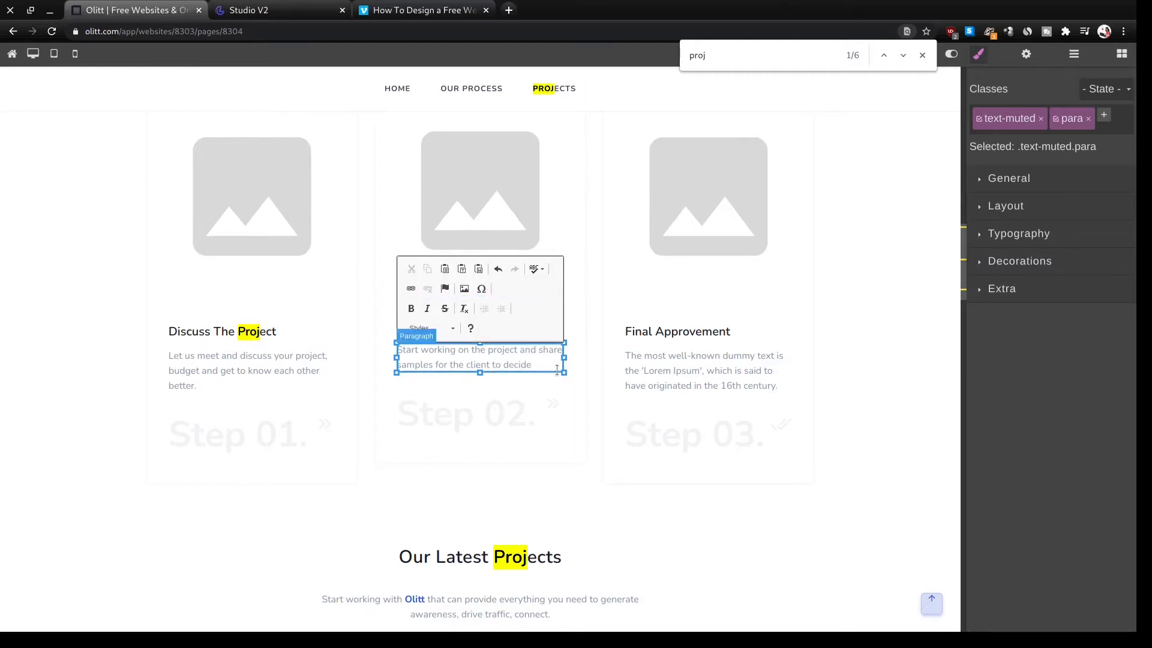
text( the best.)
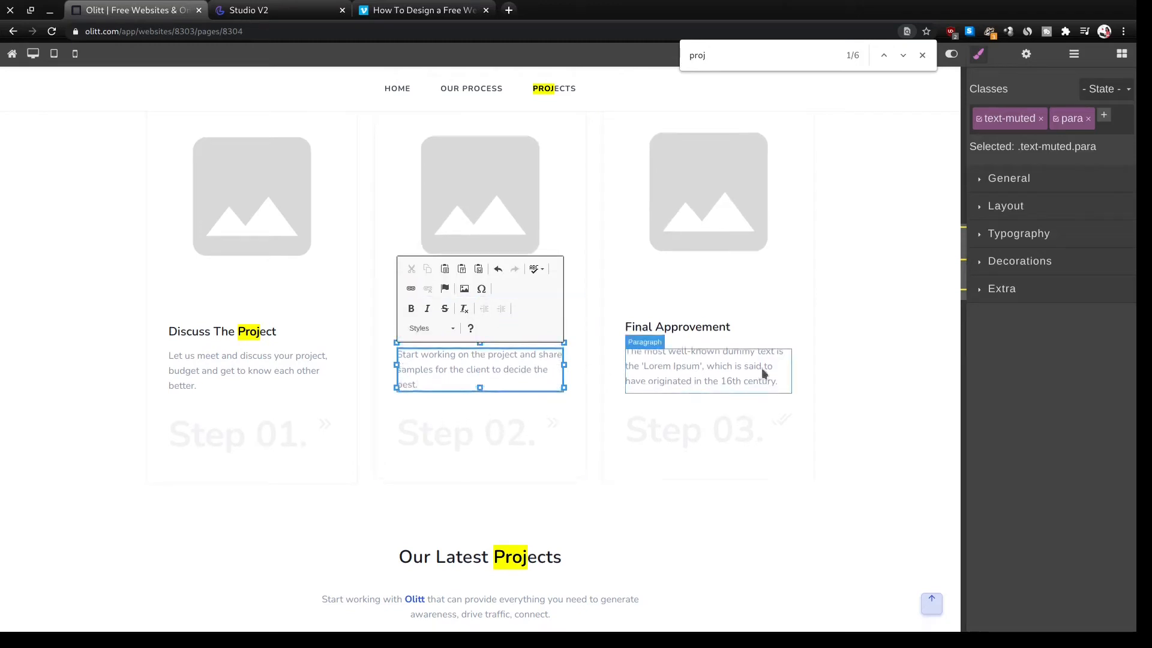
Replace the description under Final Approvement with "Edit and Share the final with the client".
click(656, 432)
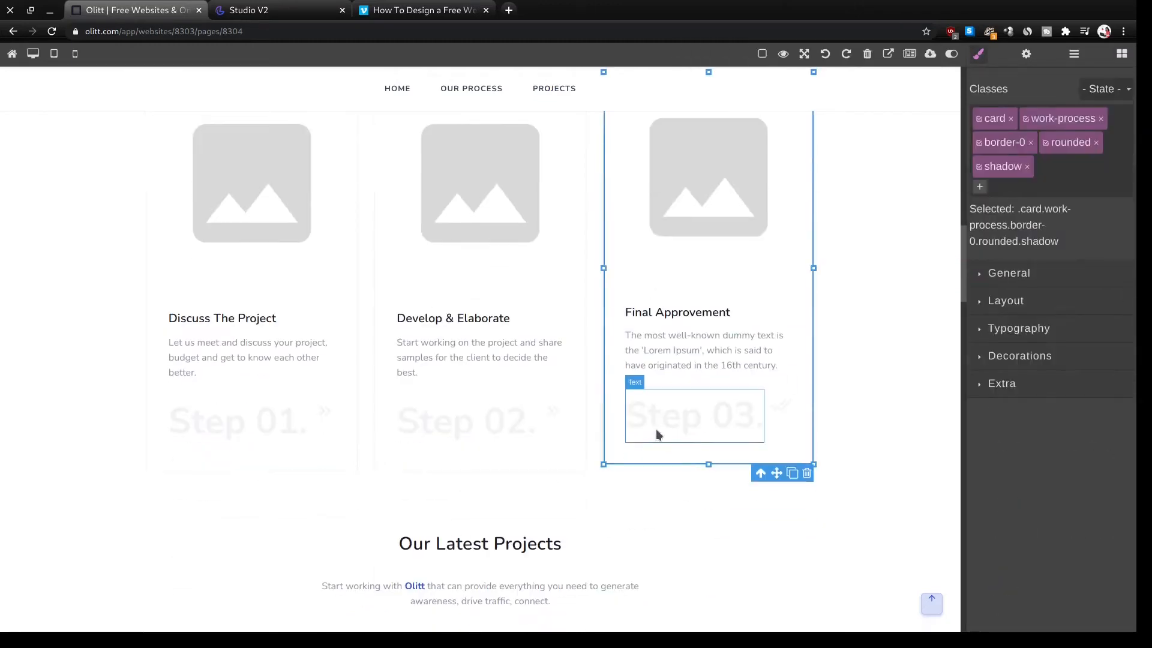
double_click(672, 358)
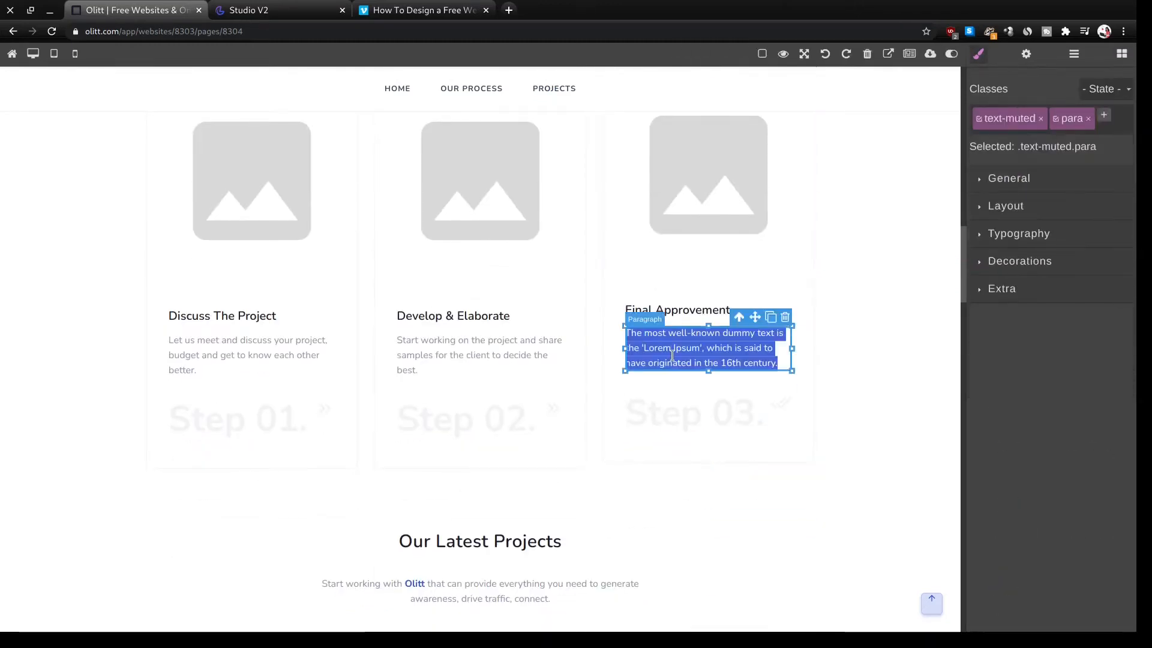
triple_click(671, 355)
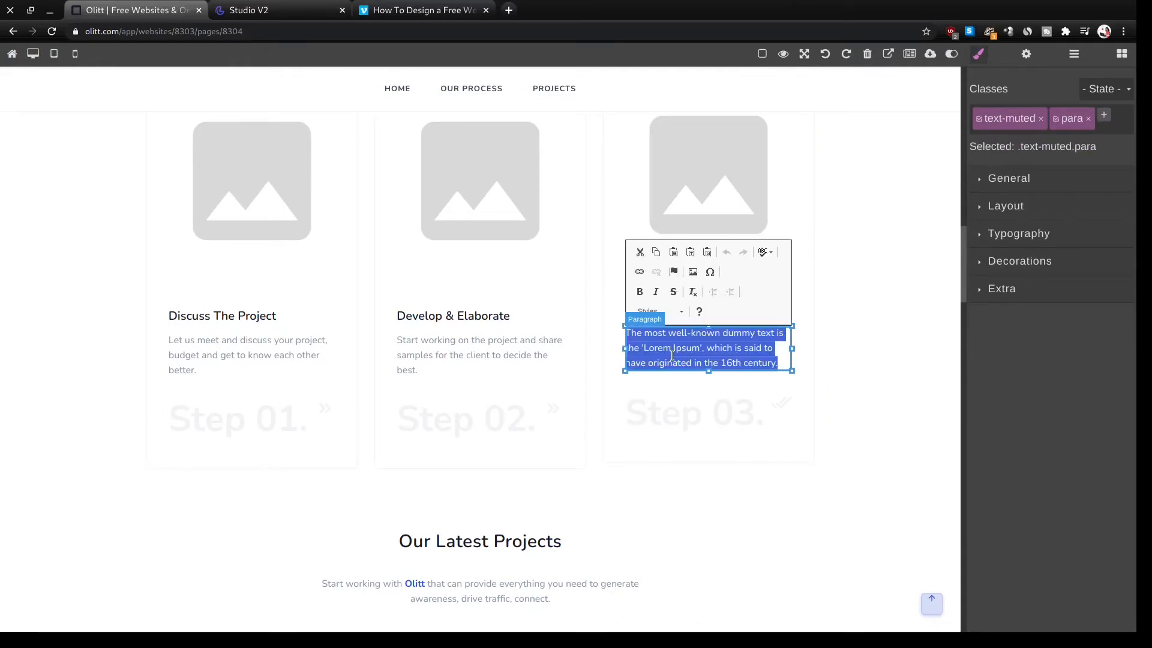
key(BackSpace)
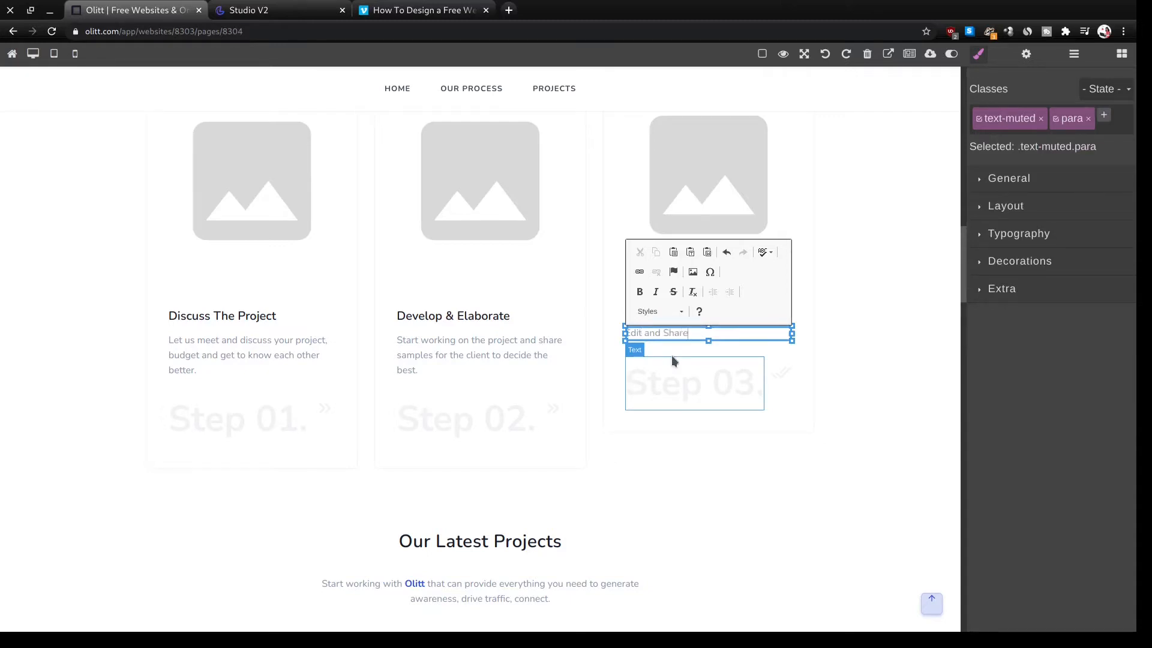
text(final with the clinet.)
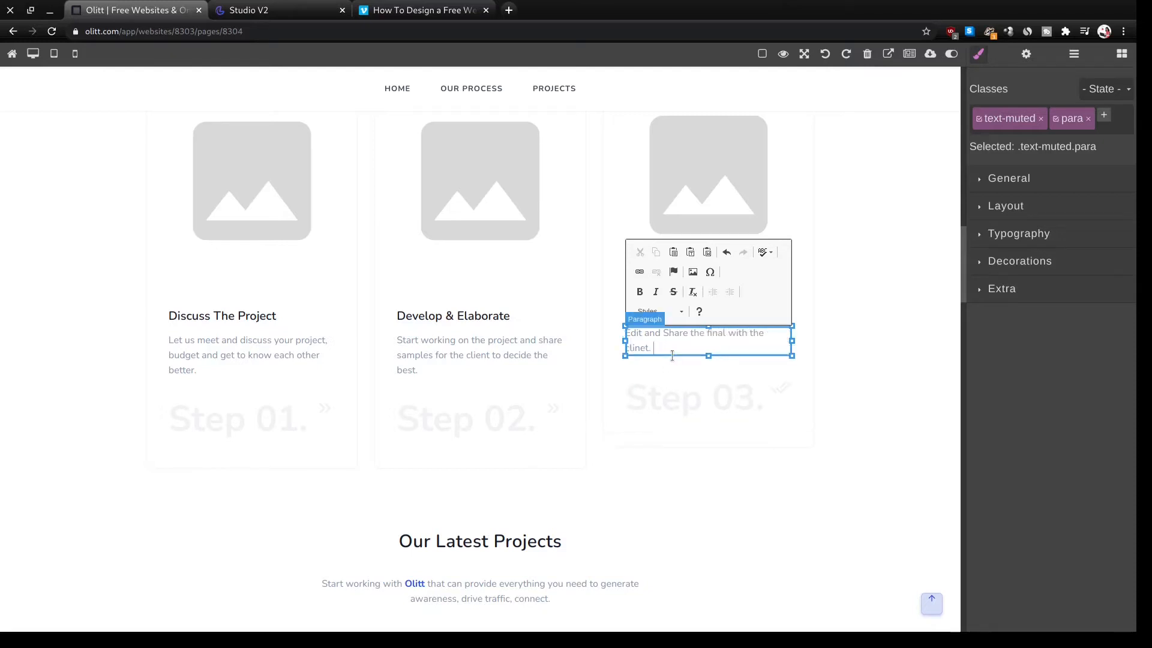
key(BackSpace)
key(BackSpace)
key(BackSpace)
key(BackSpace)
key(BackSpace)
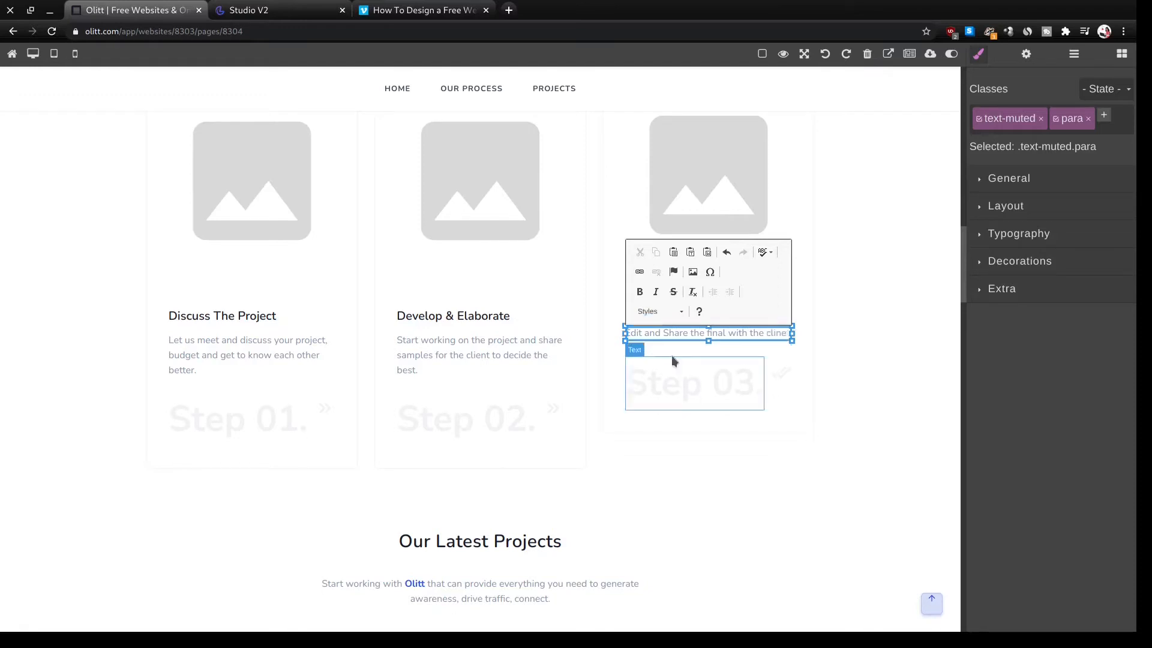
text(ent)
Delete the Our Latest Projects title block and the row of project images beneath it.
scroll(671, 355, down, 3)
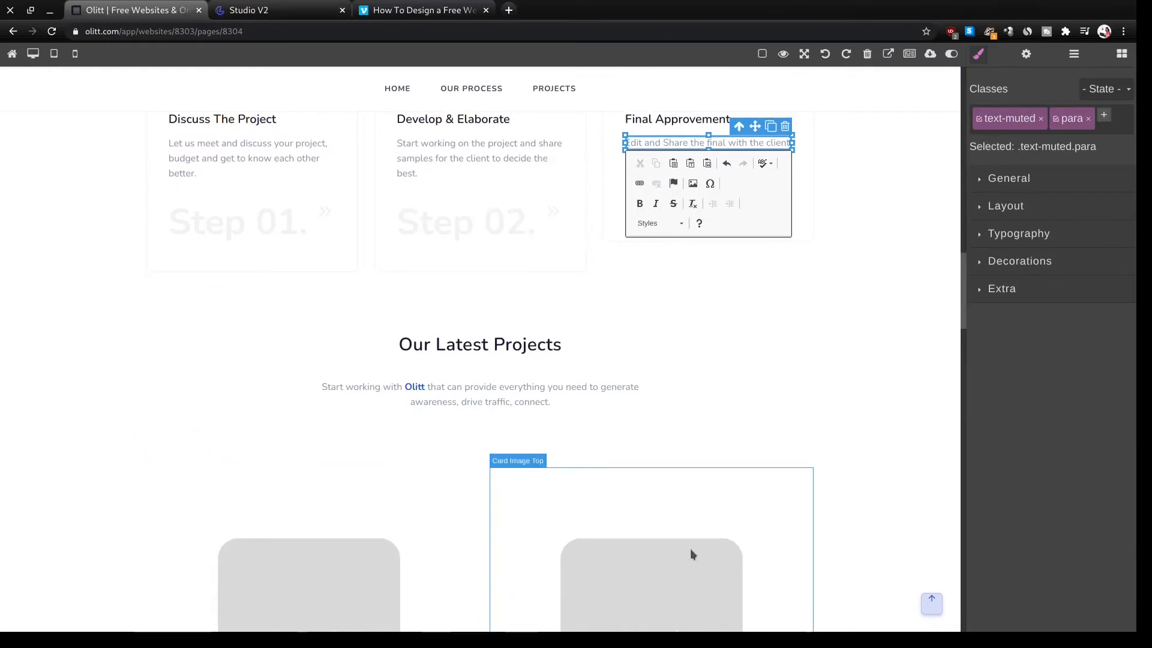
scroll(690, 548, down, 7)
scroll(545, 573, down, 20)
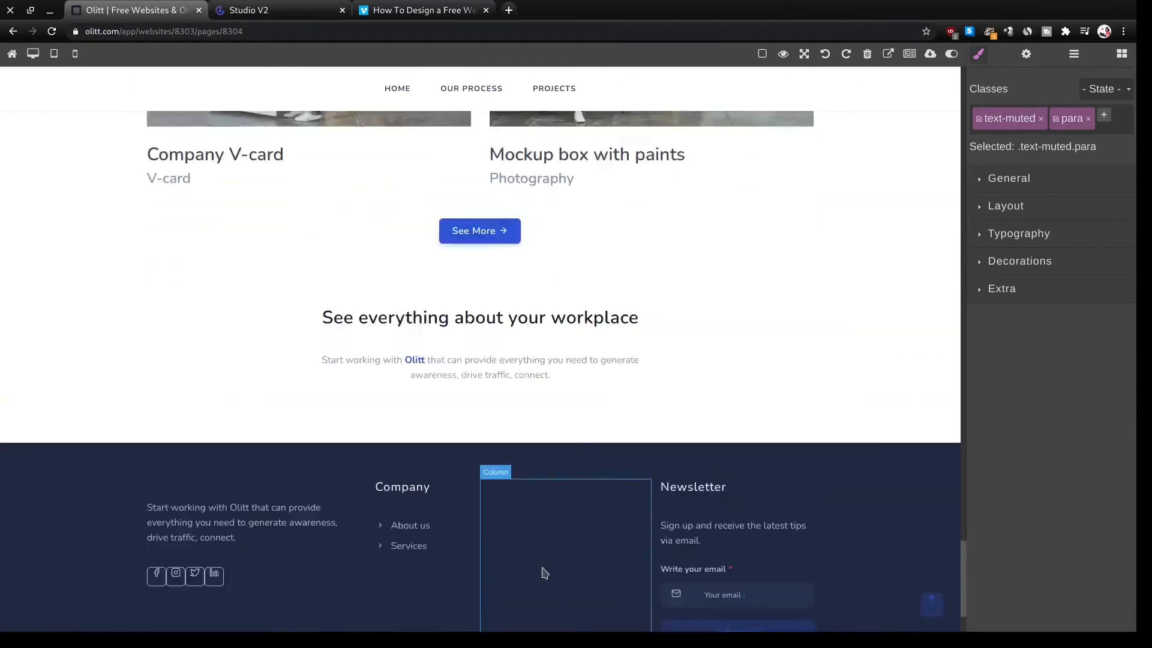
scroll(543, 570, up, 15)
scroll(533, 552, up, 7)
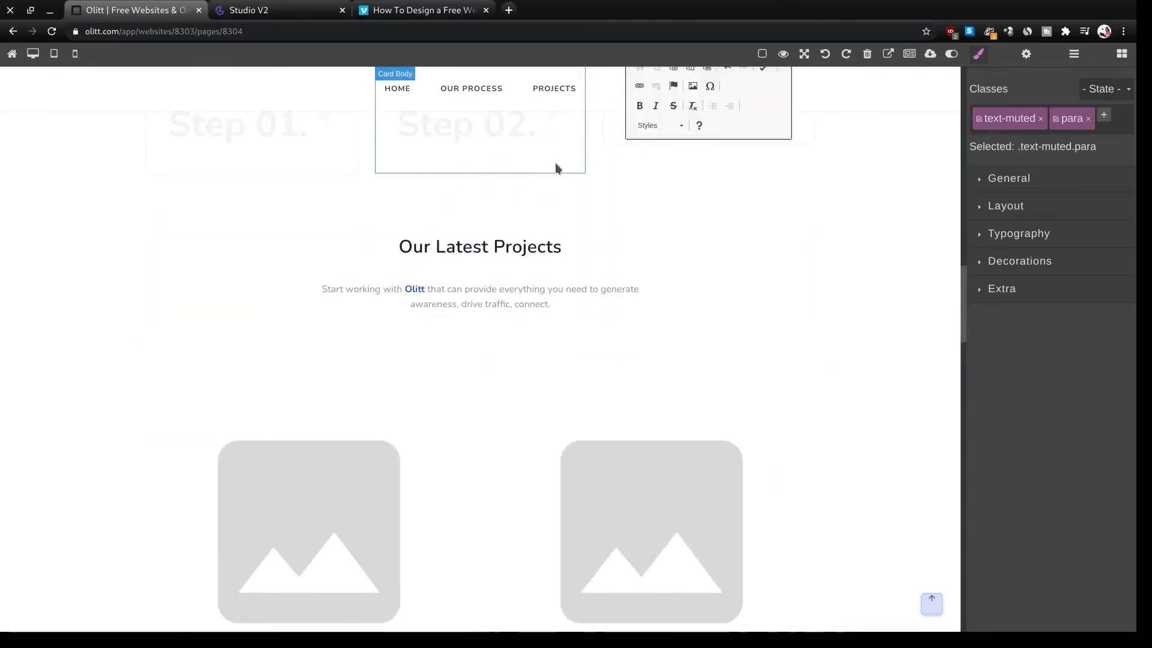
click(498, 274)
click(498, 274)
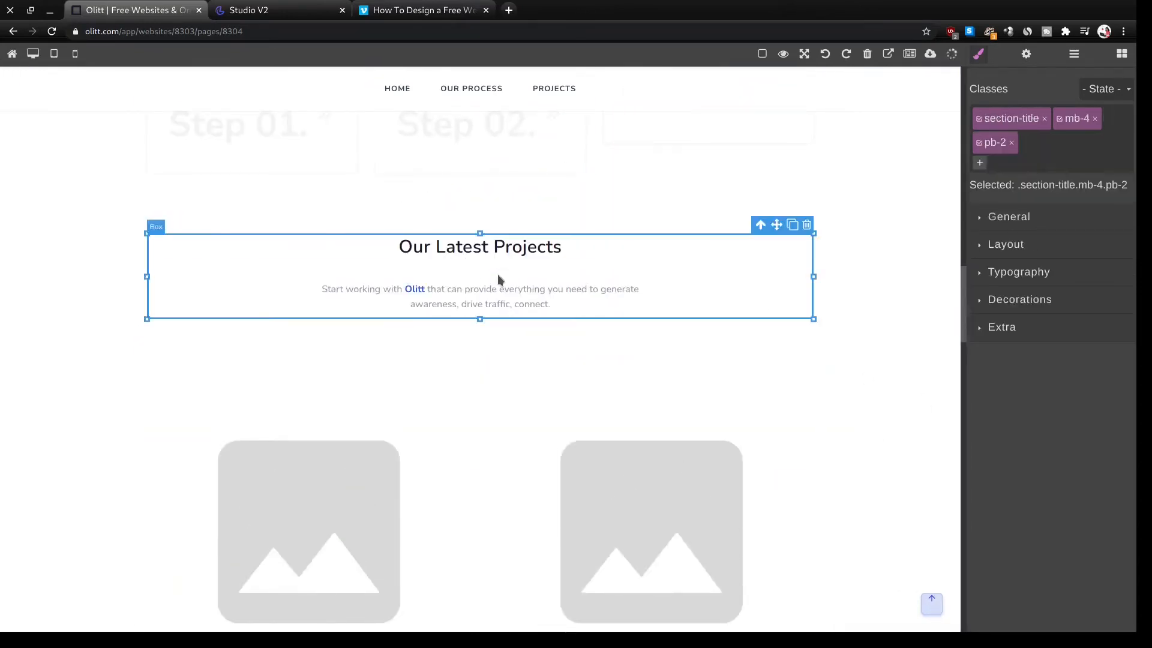
key(Delete)
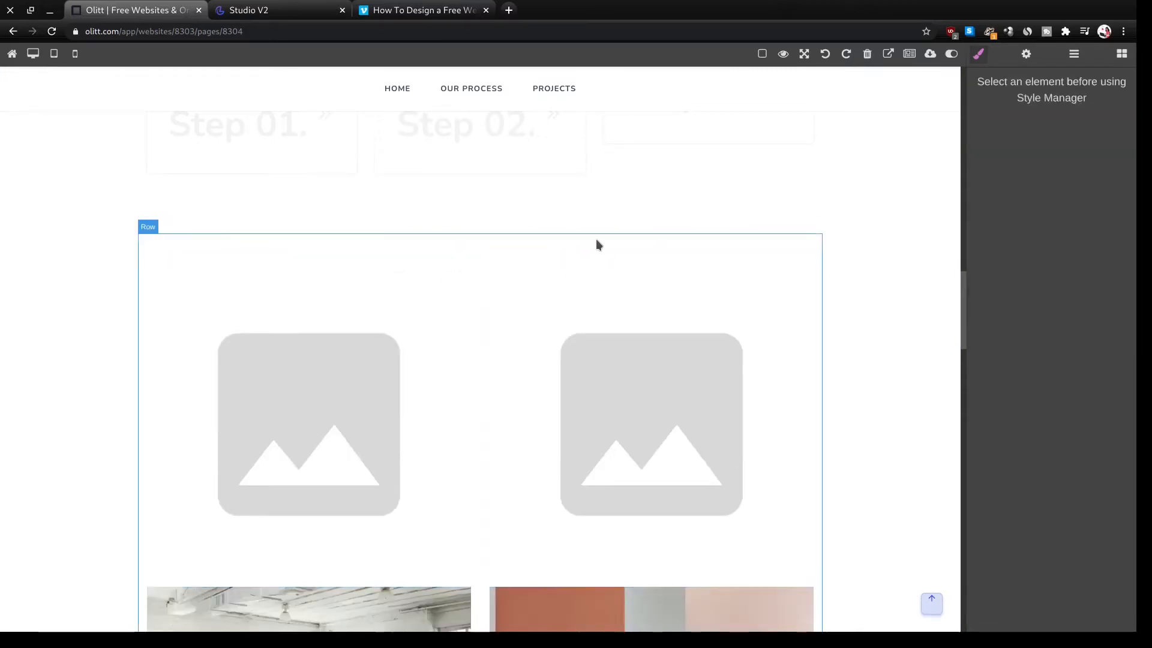
click(598, 243)
key(Delete)
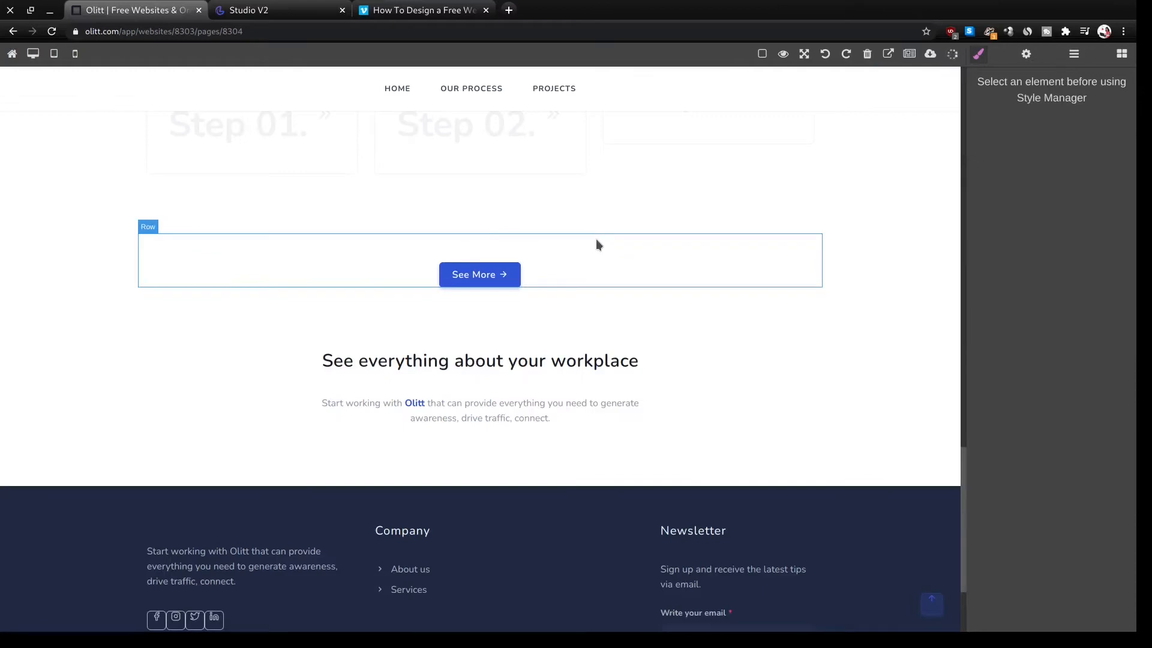
Delete the leftover row containing the See More button below the work process cards.
click(722, 249)
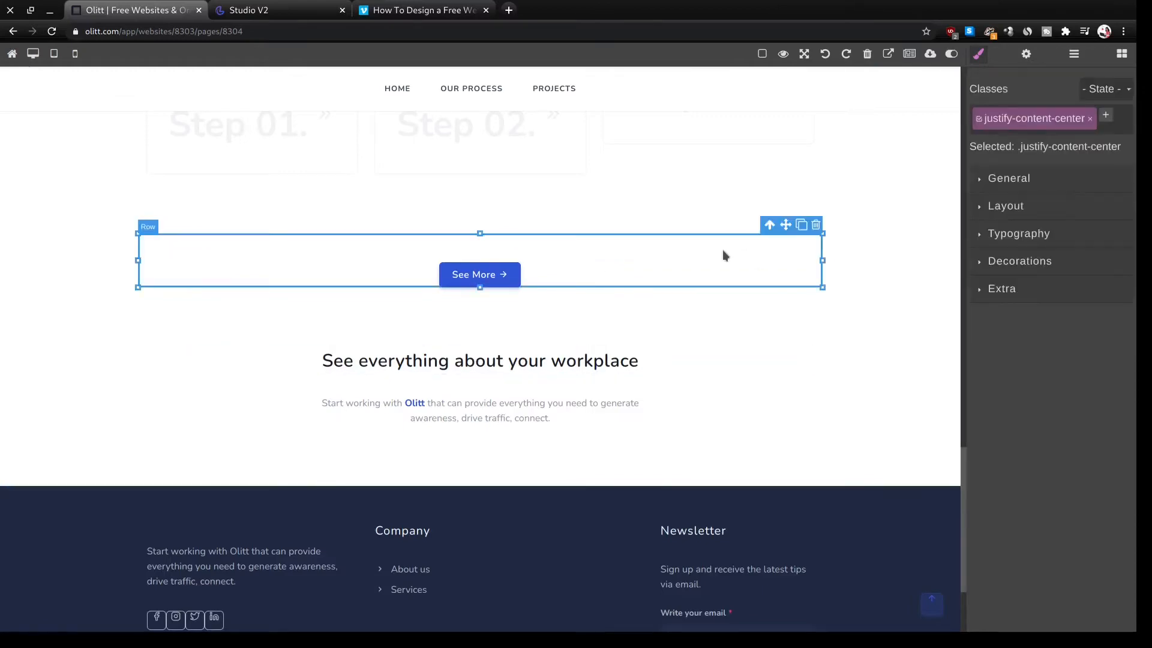
key(Delete)
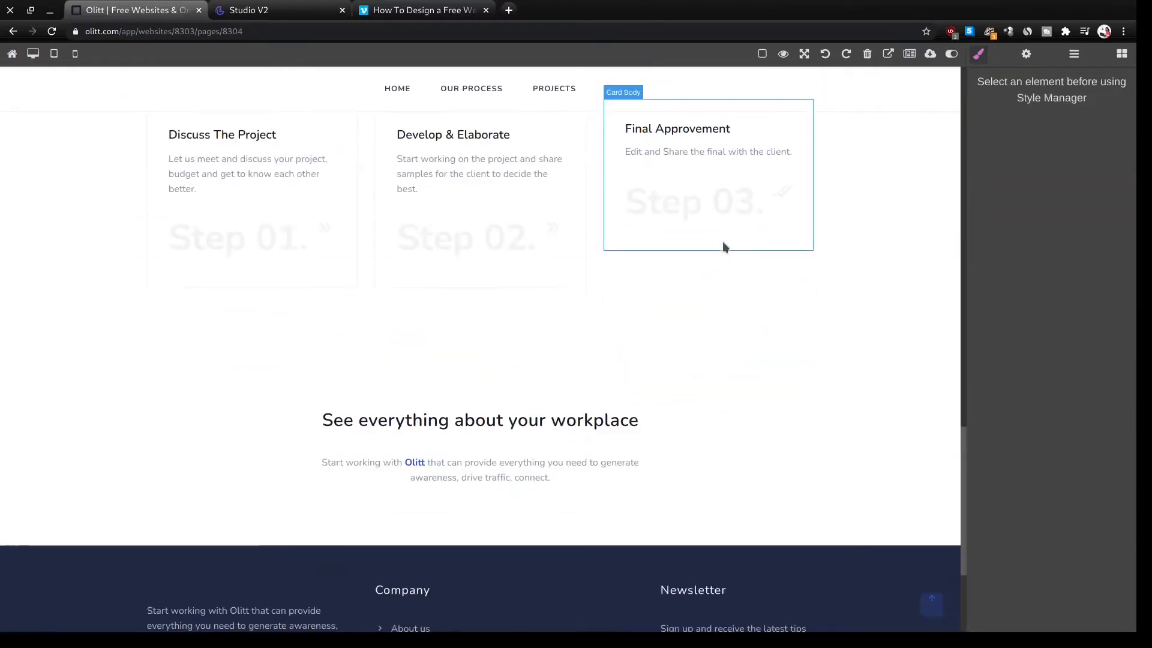
Search the block library for "Projects" and insert the Projects Style 1 block between the process cards and the See everything about your workplace section.
click(1121, 54)
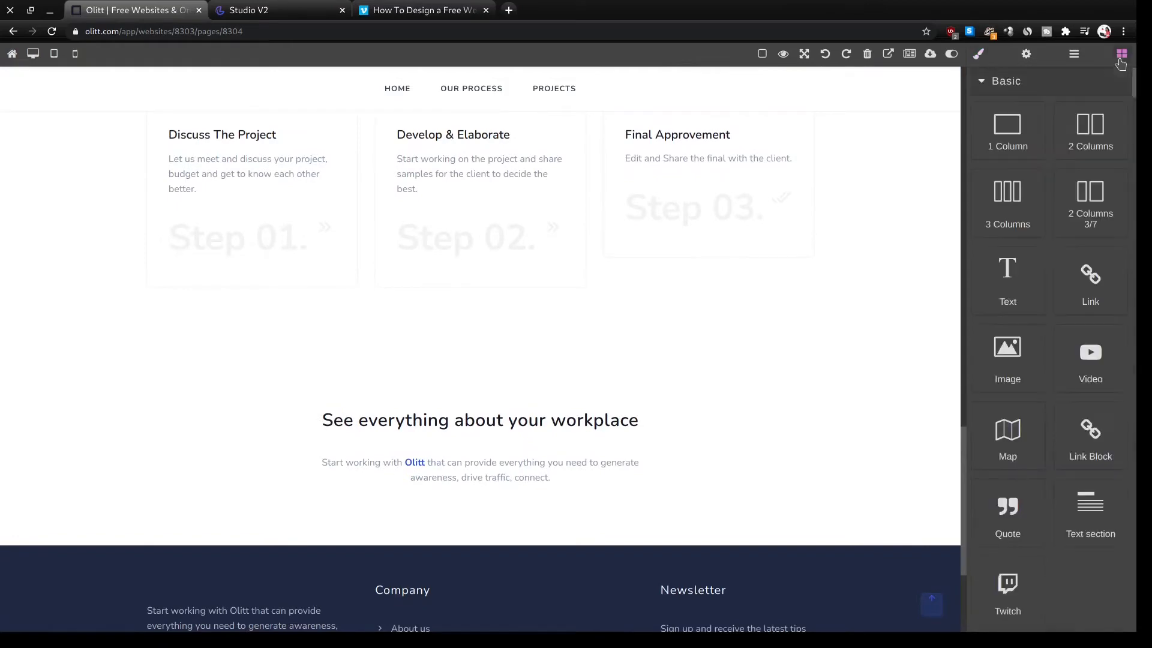
scroll(1076, 260, down, 15)
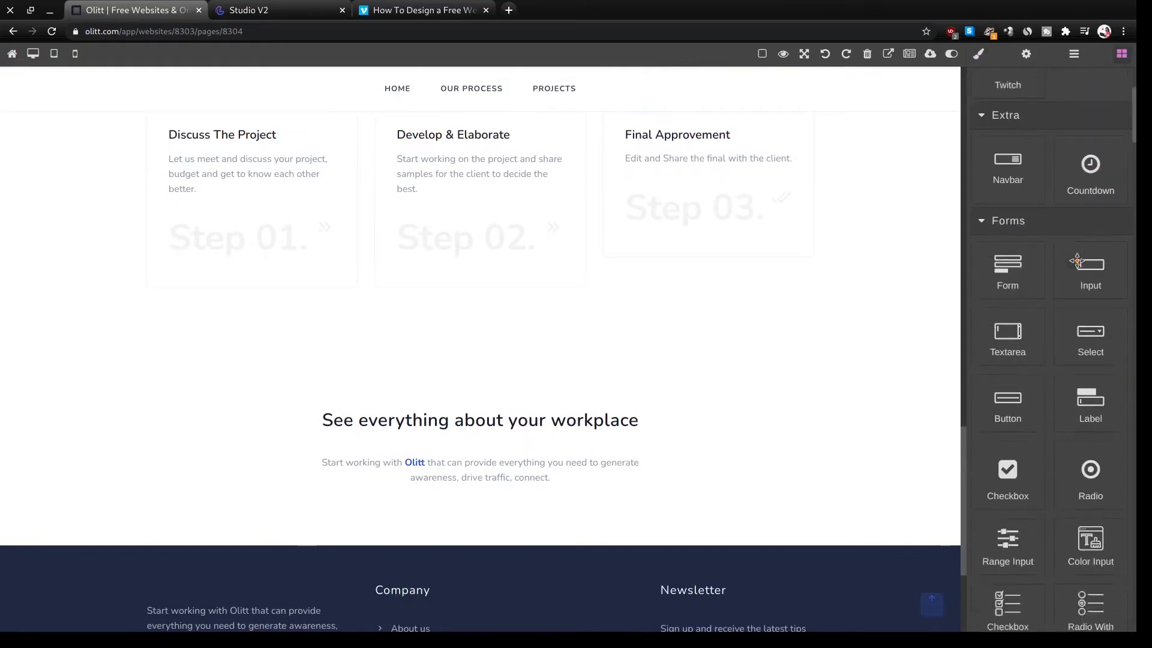
scroll(1076, 260, down, 10)
key(ctrl+f)
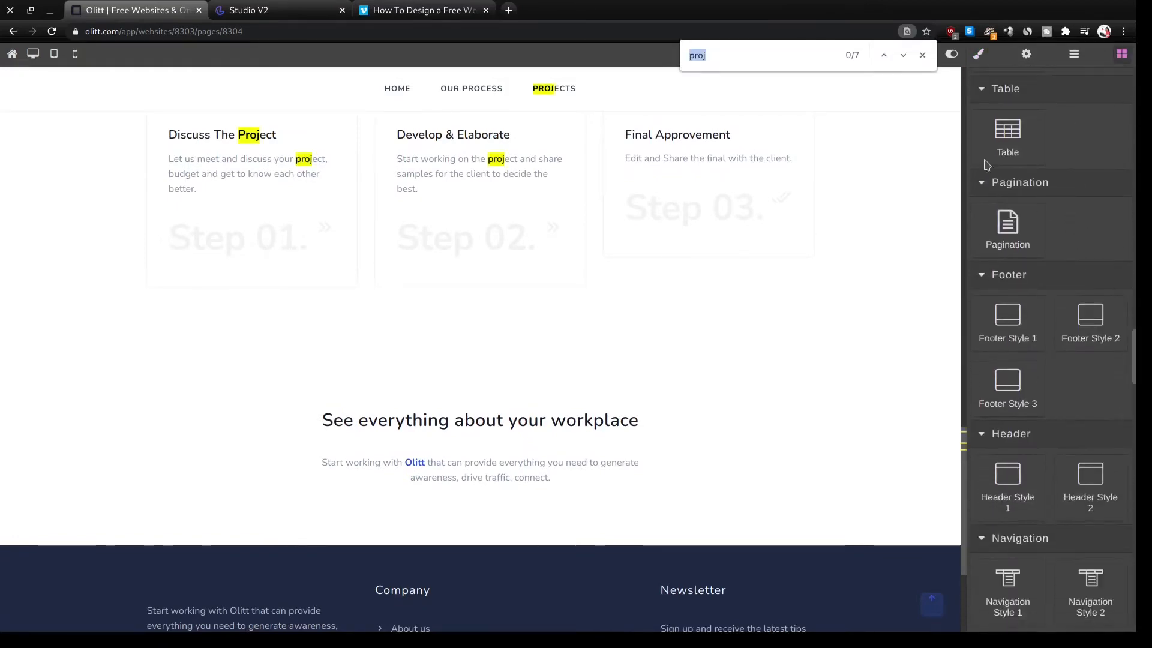
click(770, 46)
key(ctrl+a)
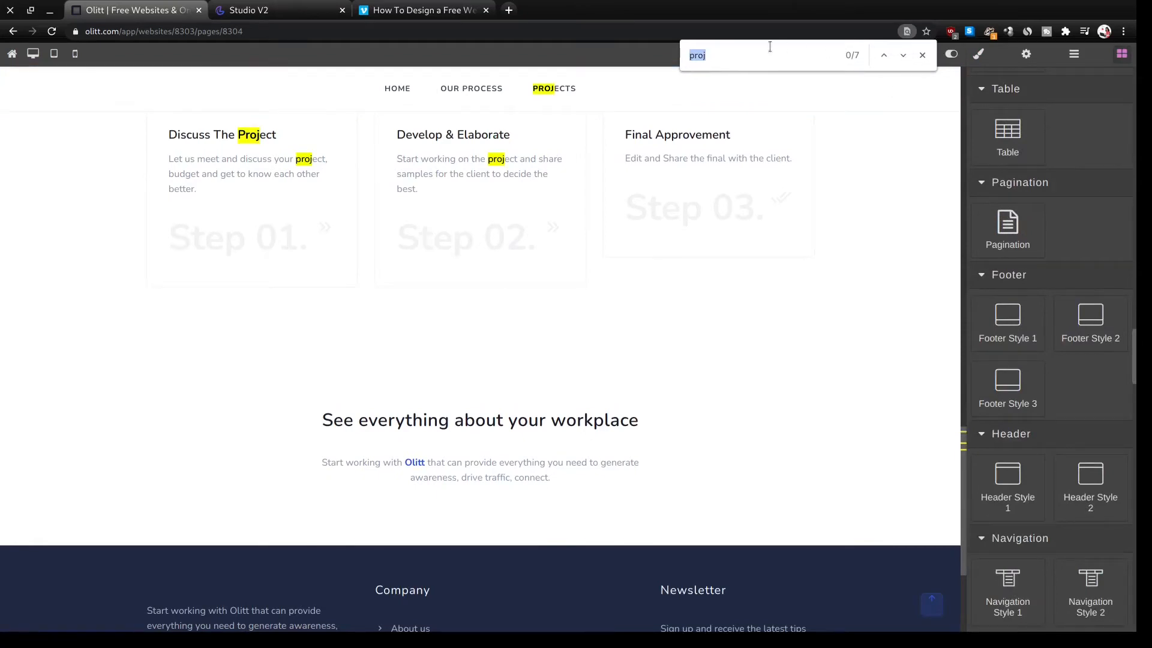
key(BackSpace)
text(Proje)
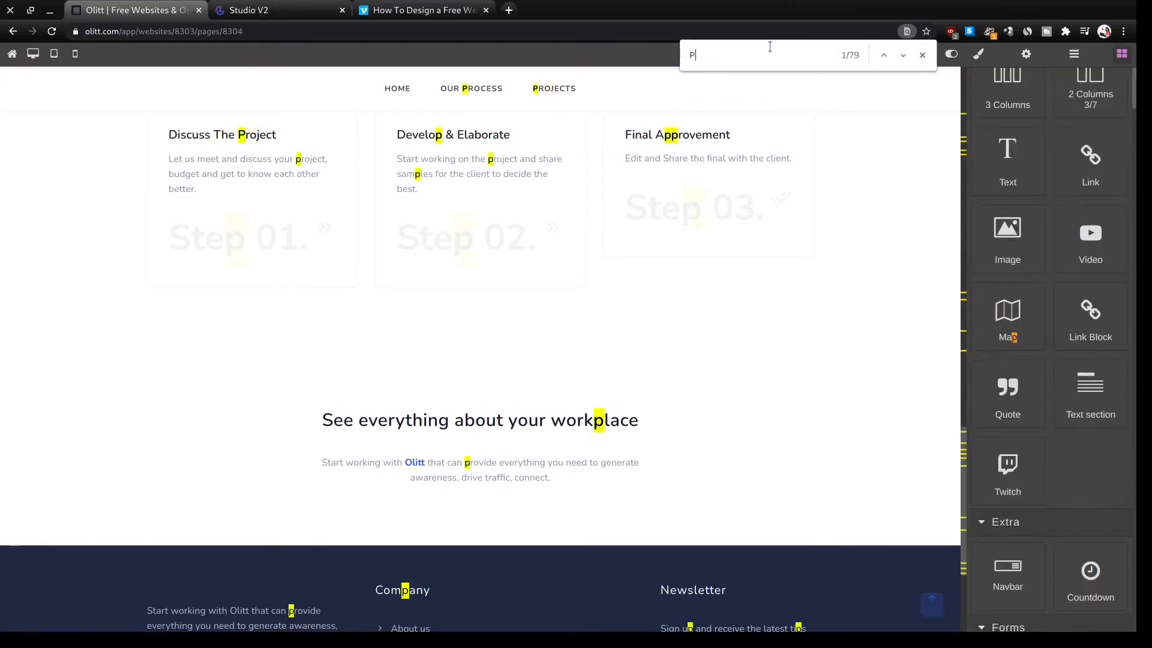
text(s)
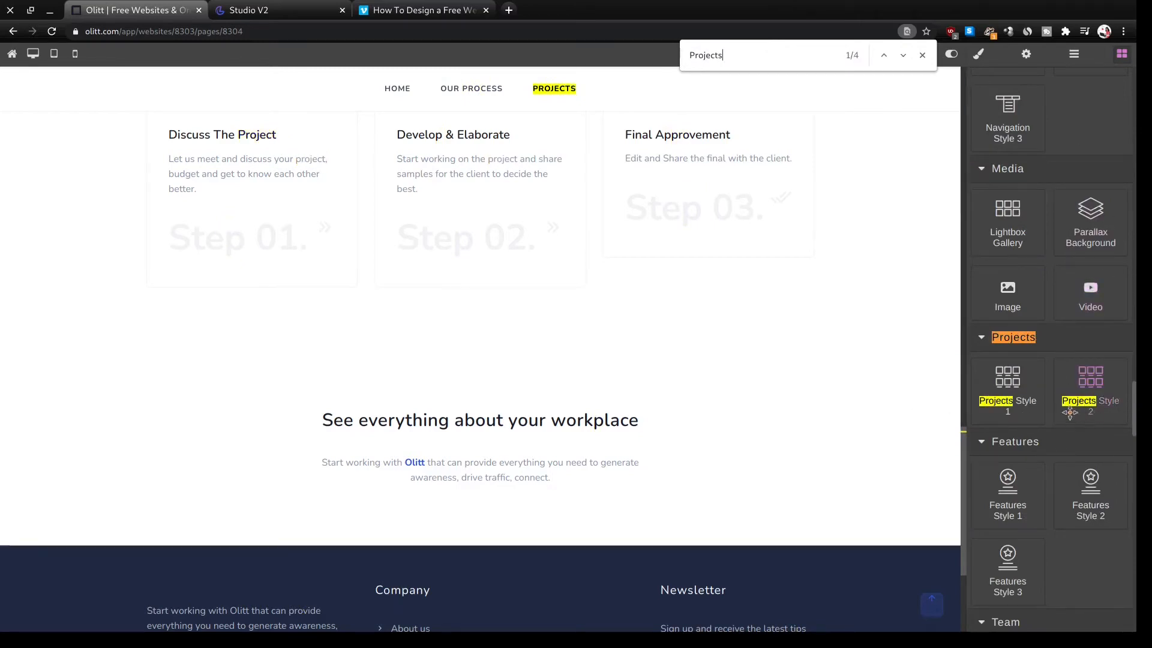
drag(1021, 402, 823, 325)
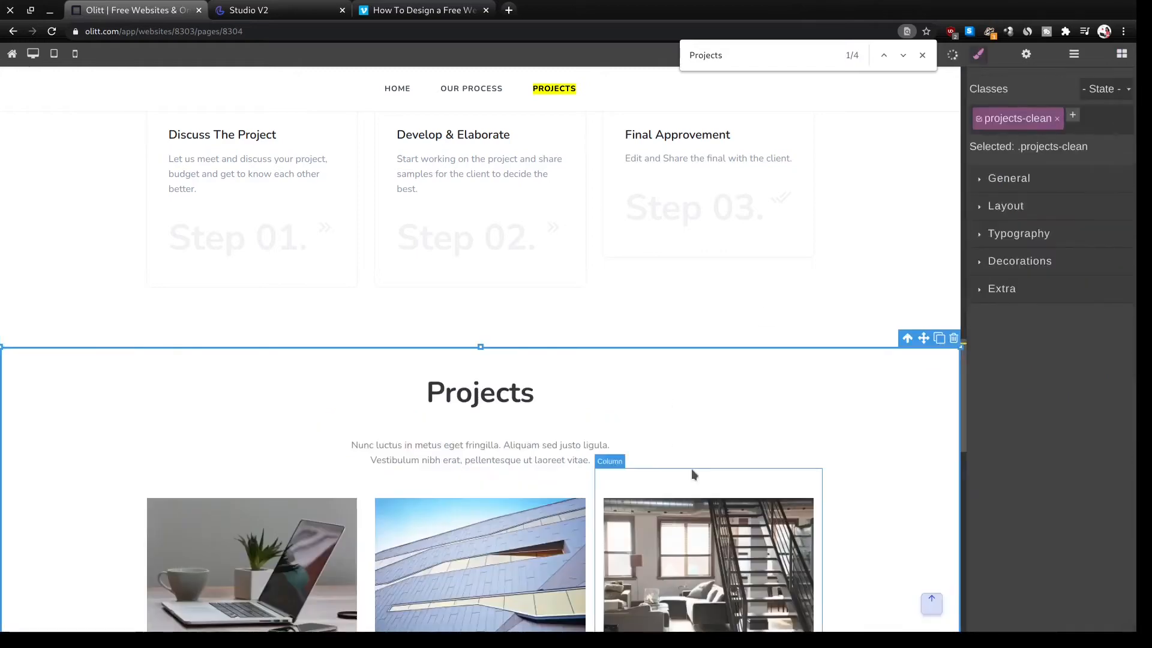
Delete the fourth project column with the missing image from the new Projects section.
scroll(691, 469, down, 6)
scroll(692, 462, up, 7)
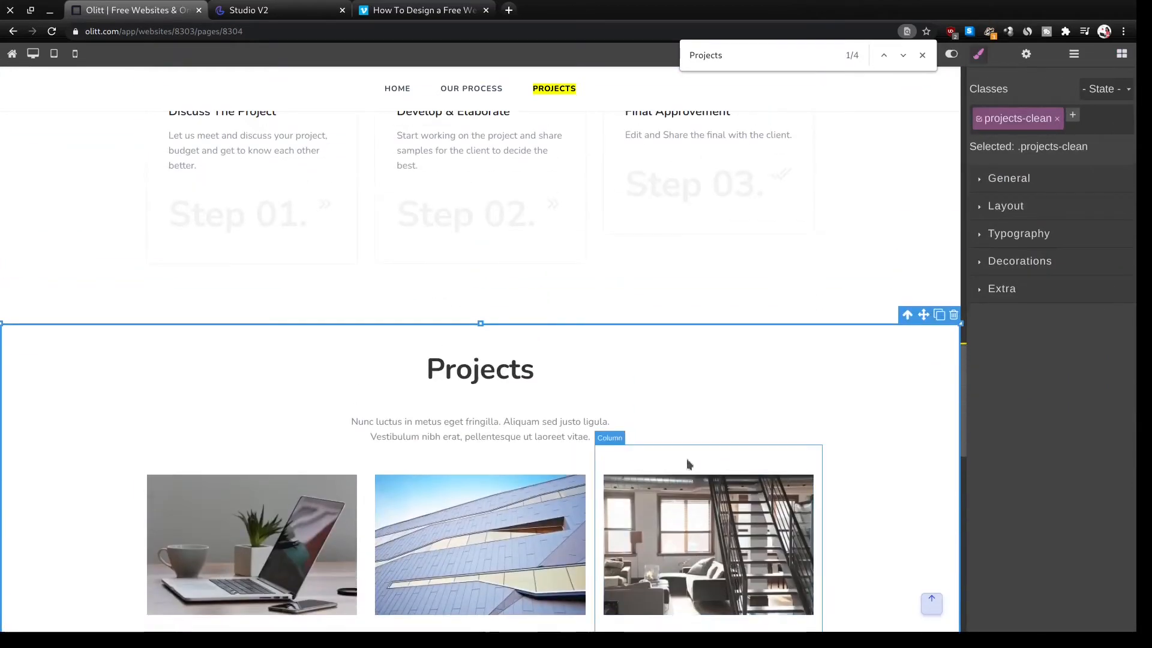
scroll(689, 466, down, 3)
scroll(602, 499, down, 3)
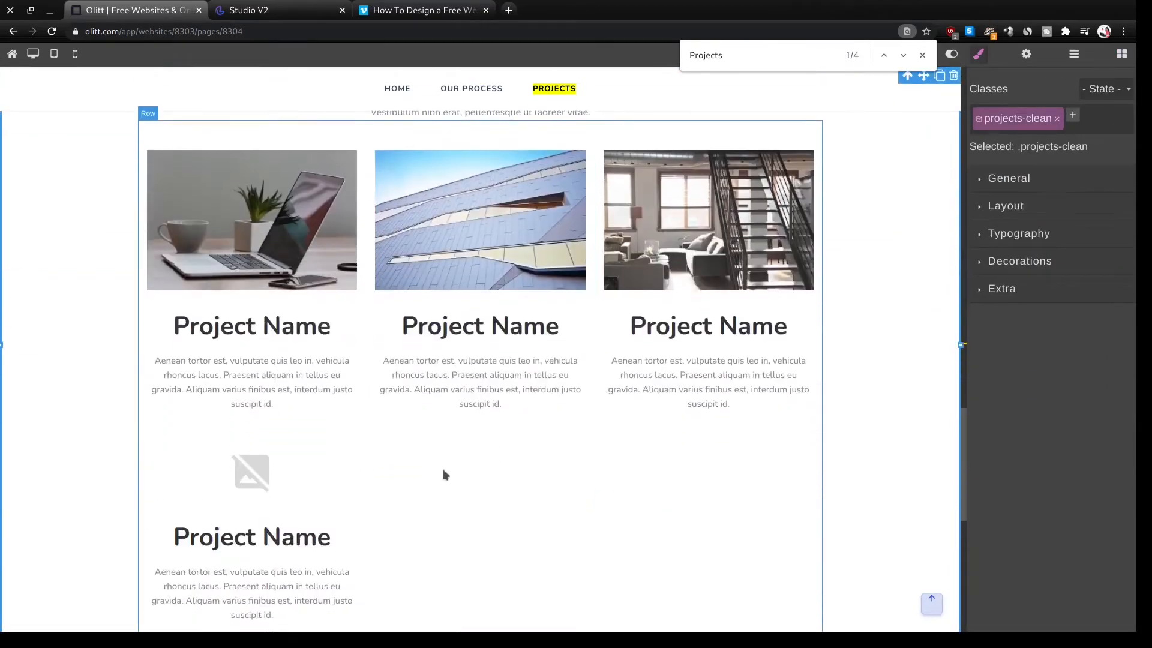
click(298, 514)
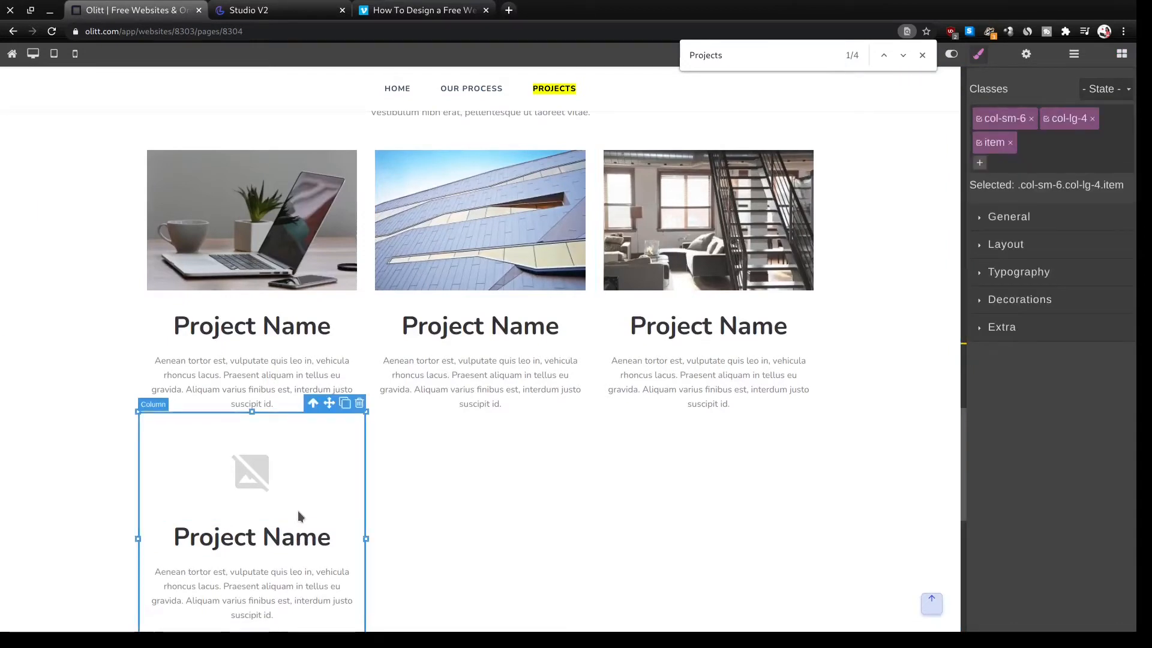
key(Delete)
scroll(582, 415, up, 3)
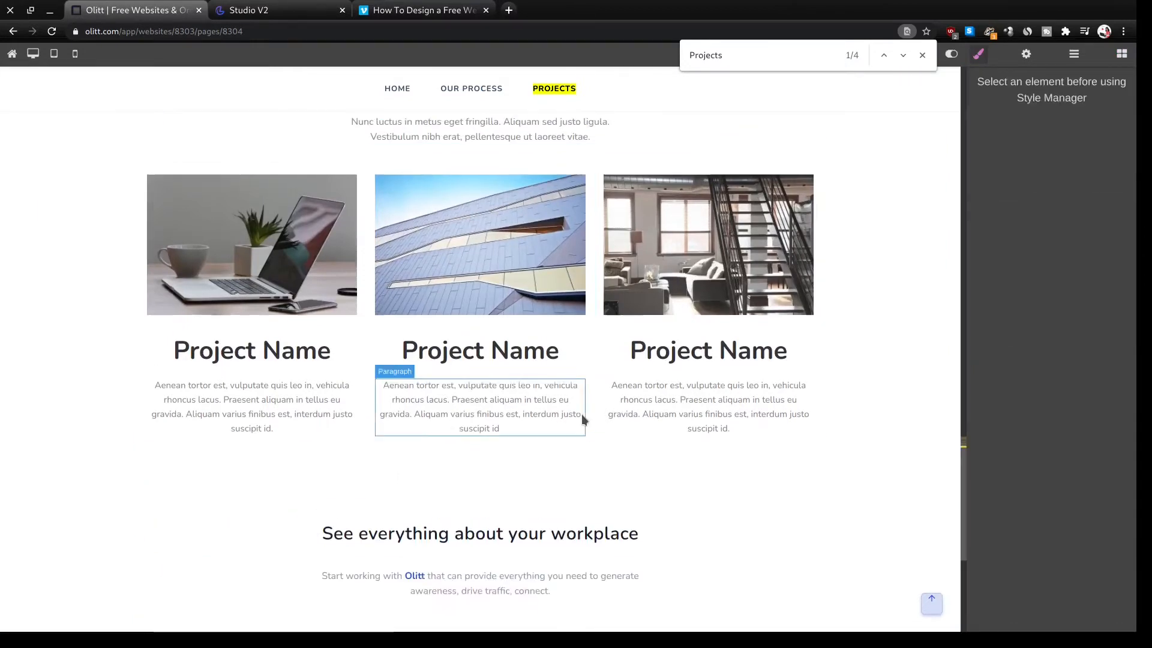
Delete the placeholder images above all three project names in the Projects section.
click(204, 402)
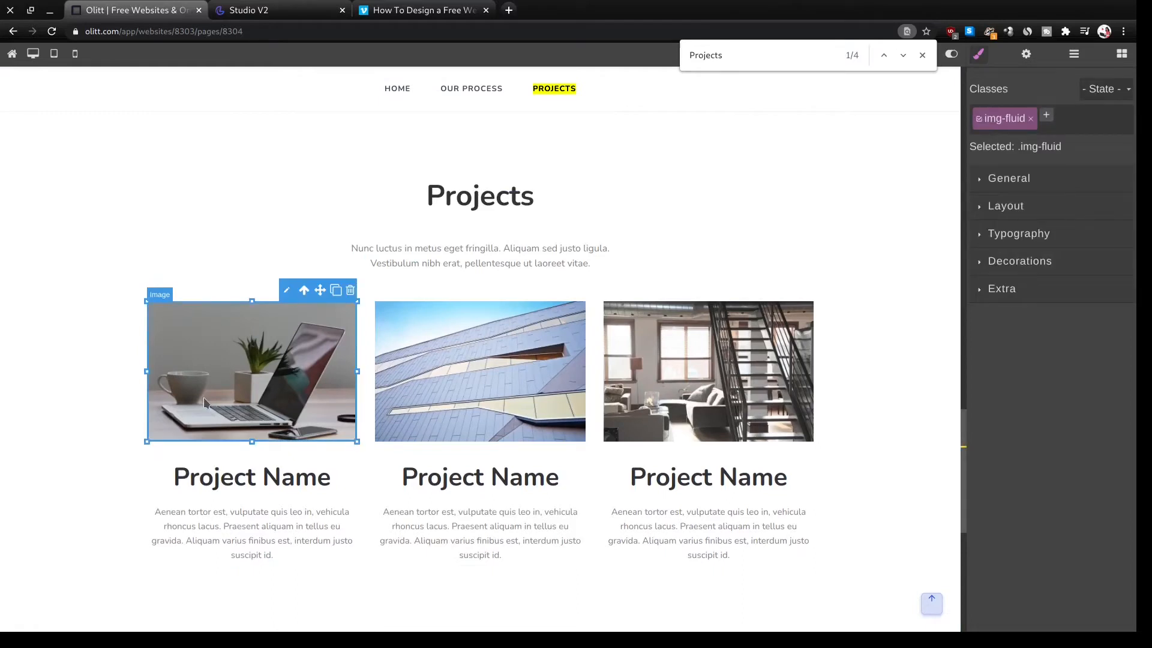
click(350, 291)
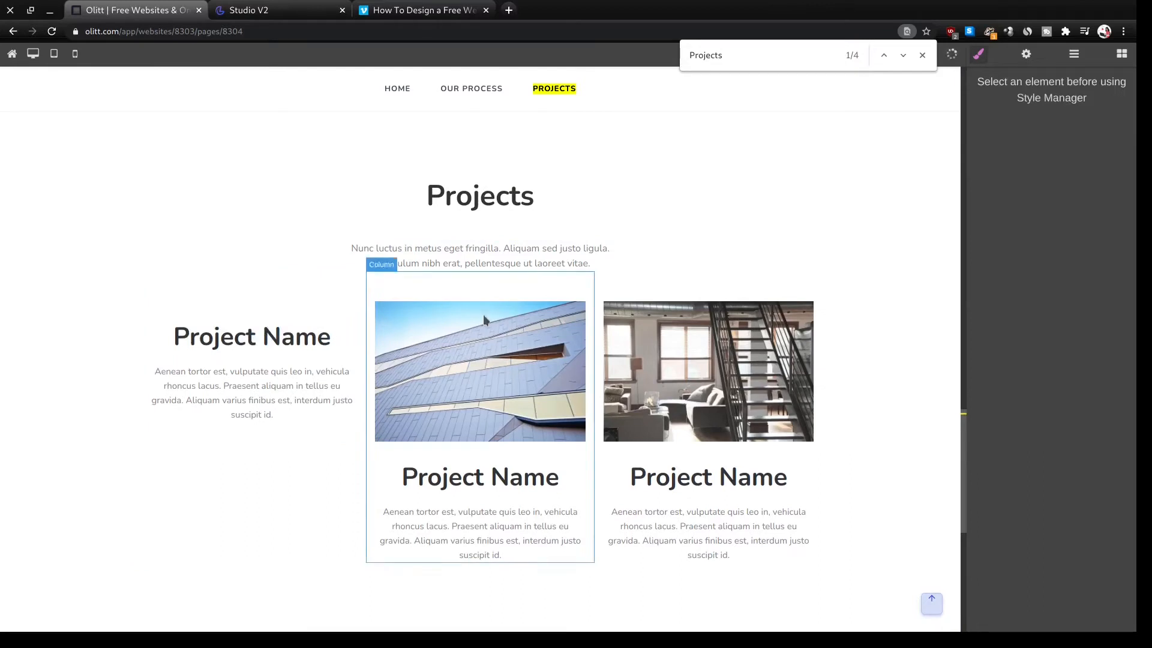
click(532, 375)
key(Delete)
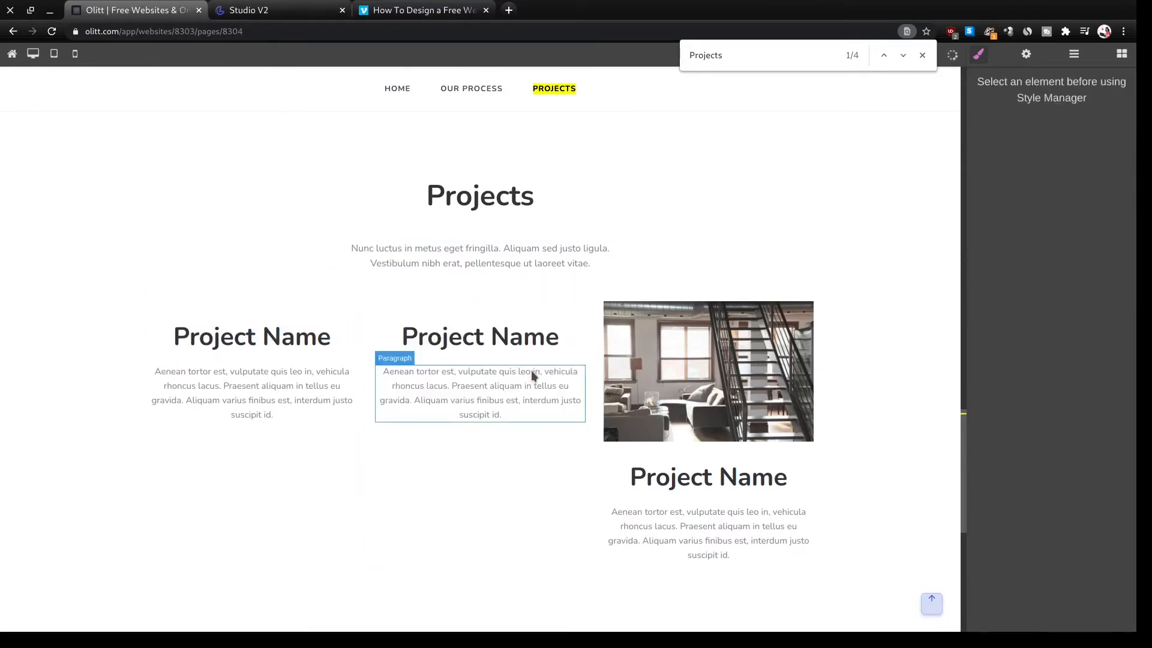
click(706, 343)
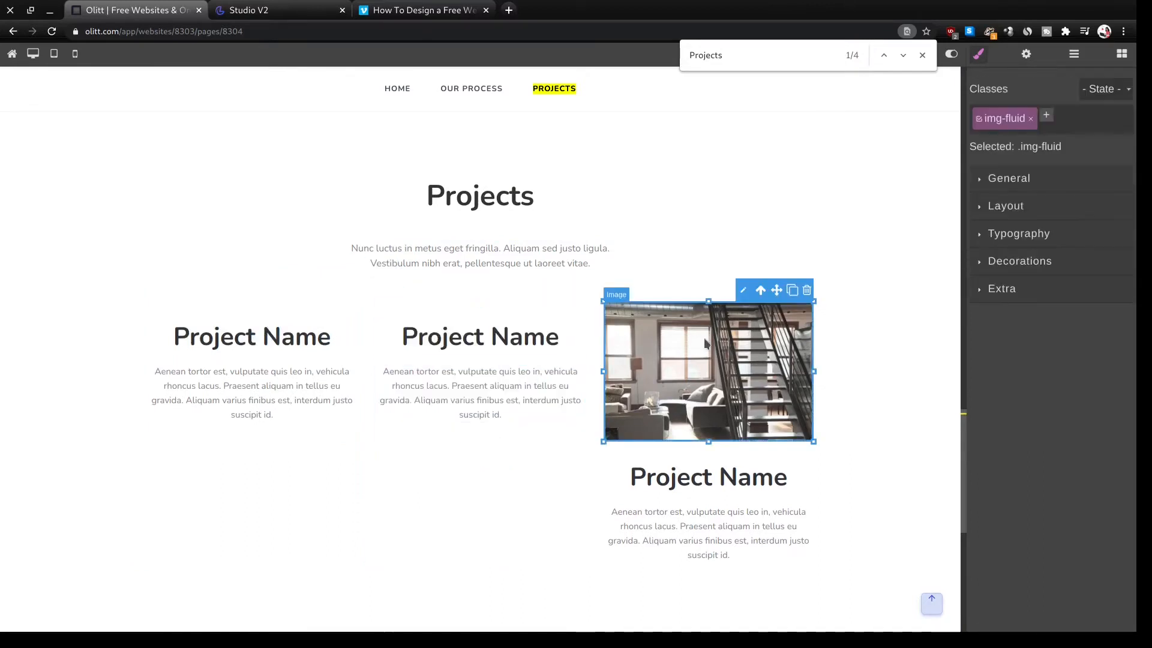
key(Delete)
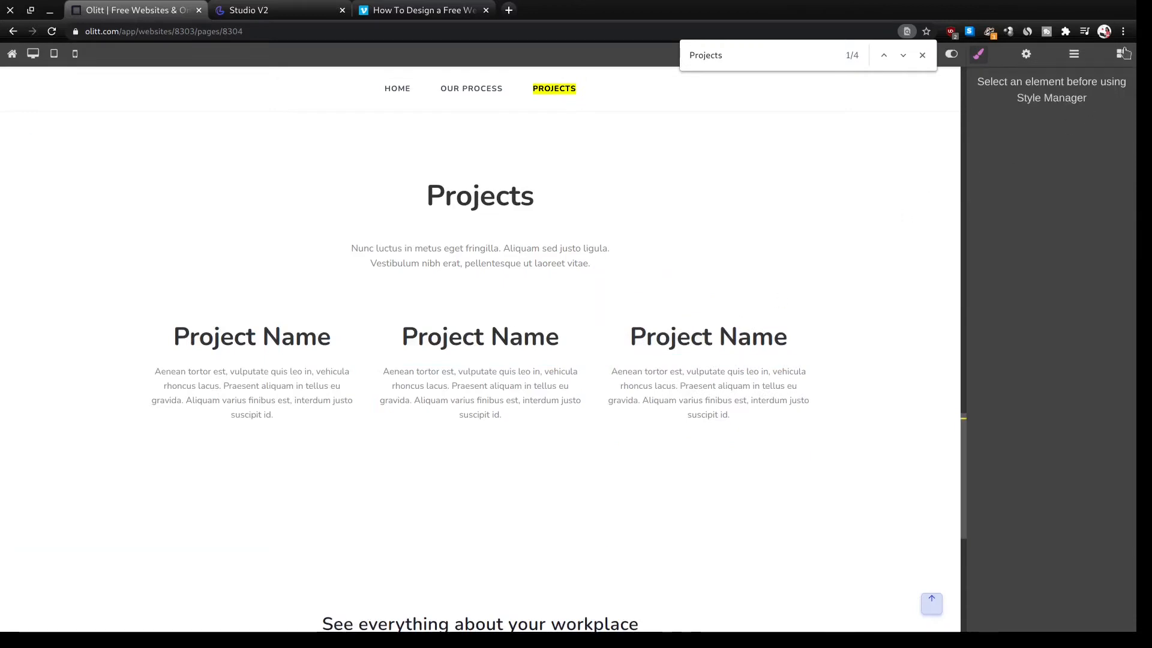
Find the Video block under Media and place one above the third project's name.
click(1121, 53)
scroll(1108, 480, down, 15)
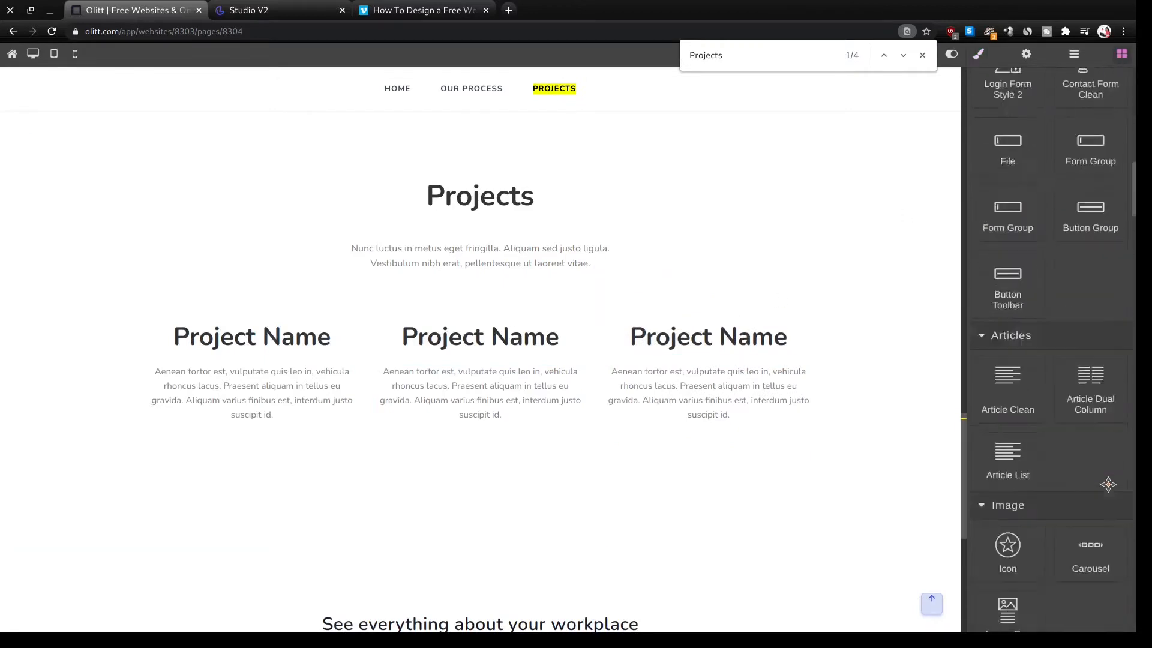
scroll(1107, 484, down, 20)
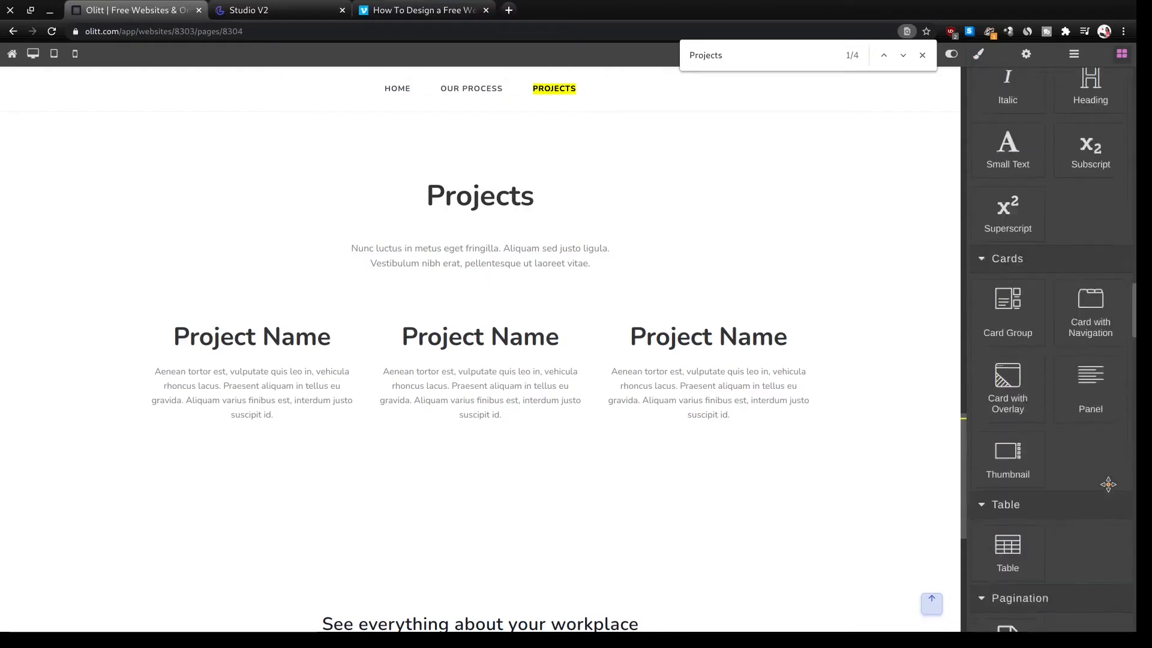
scroll(1108, 484, down, 20)
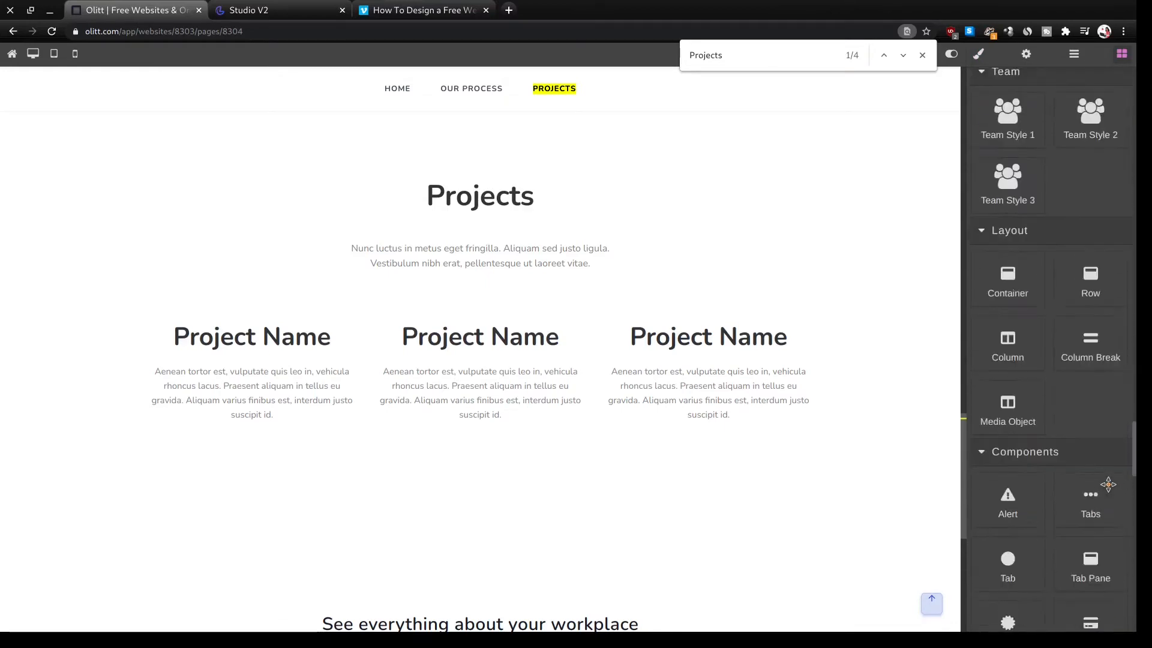
scroll(1108, 484, down, 20)
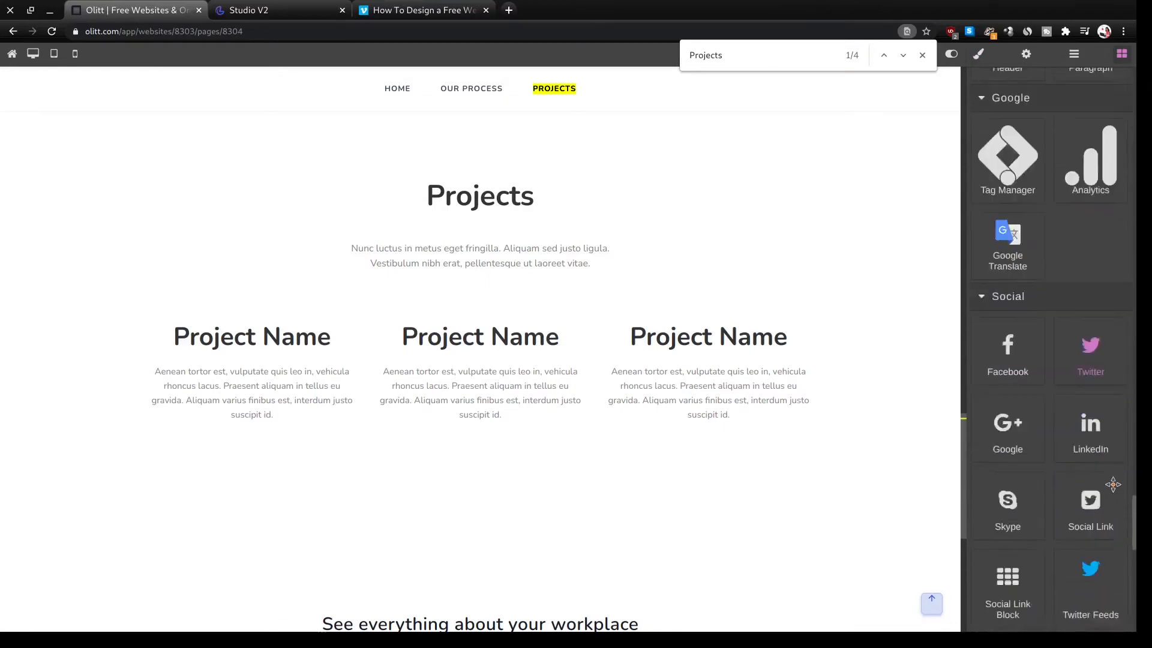
scroll(1118, 483, down, 5)
scroll(1118, 483, up, 15)
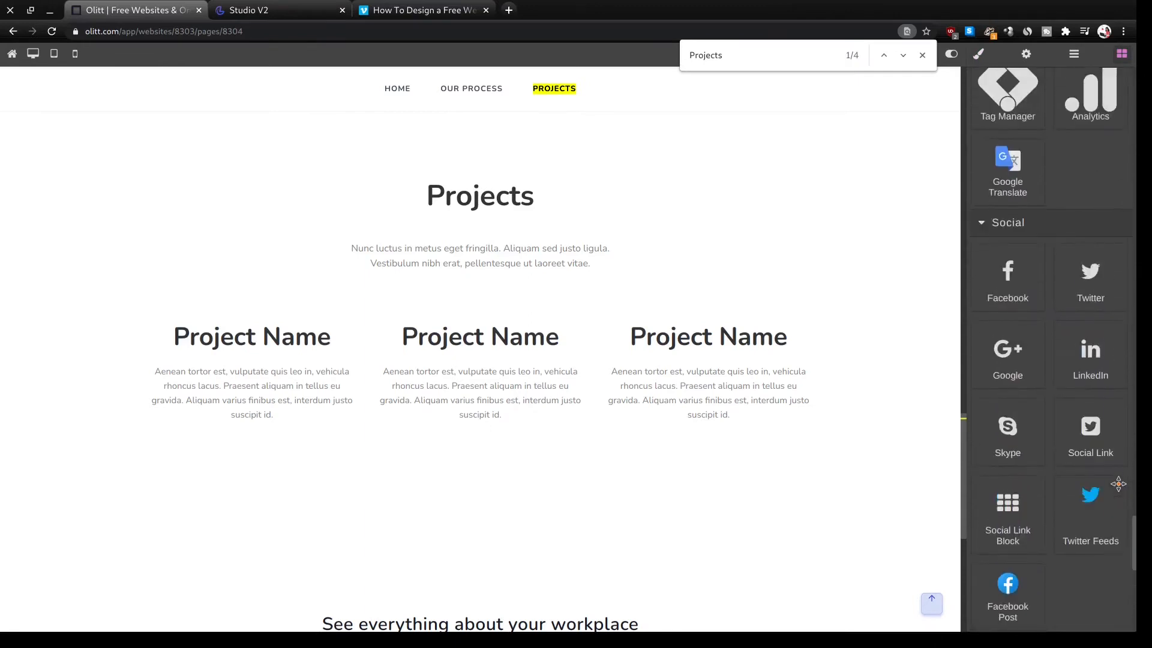
scroll(1118, 483, up, 20)
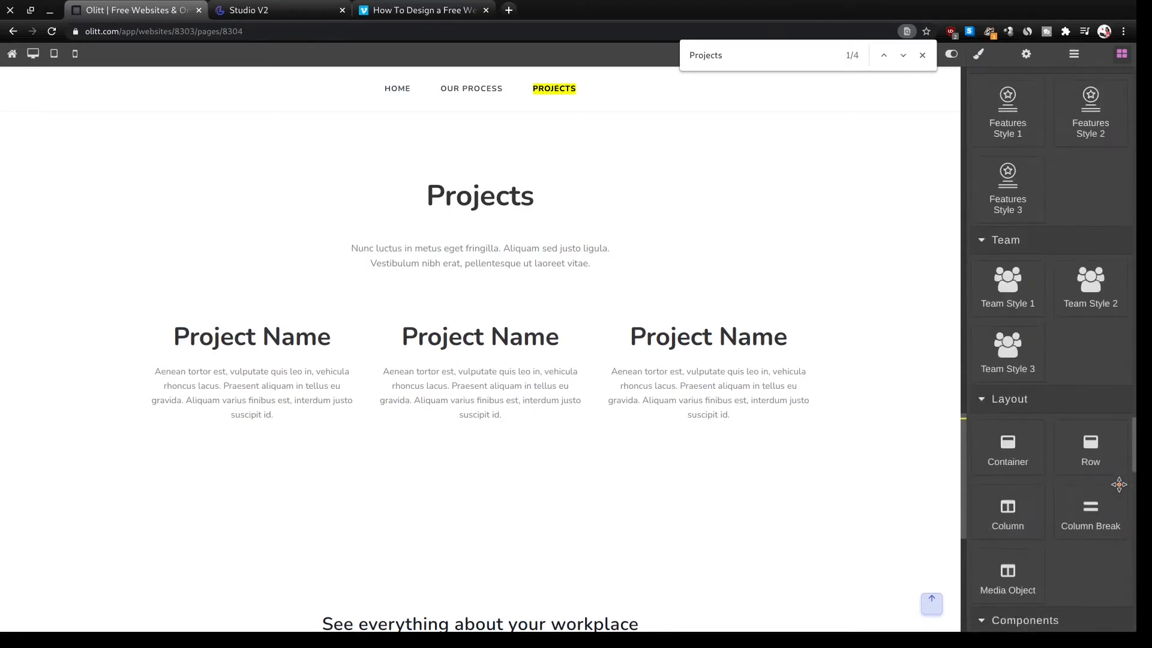
scroll(1120, 490, up, 4)
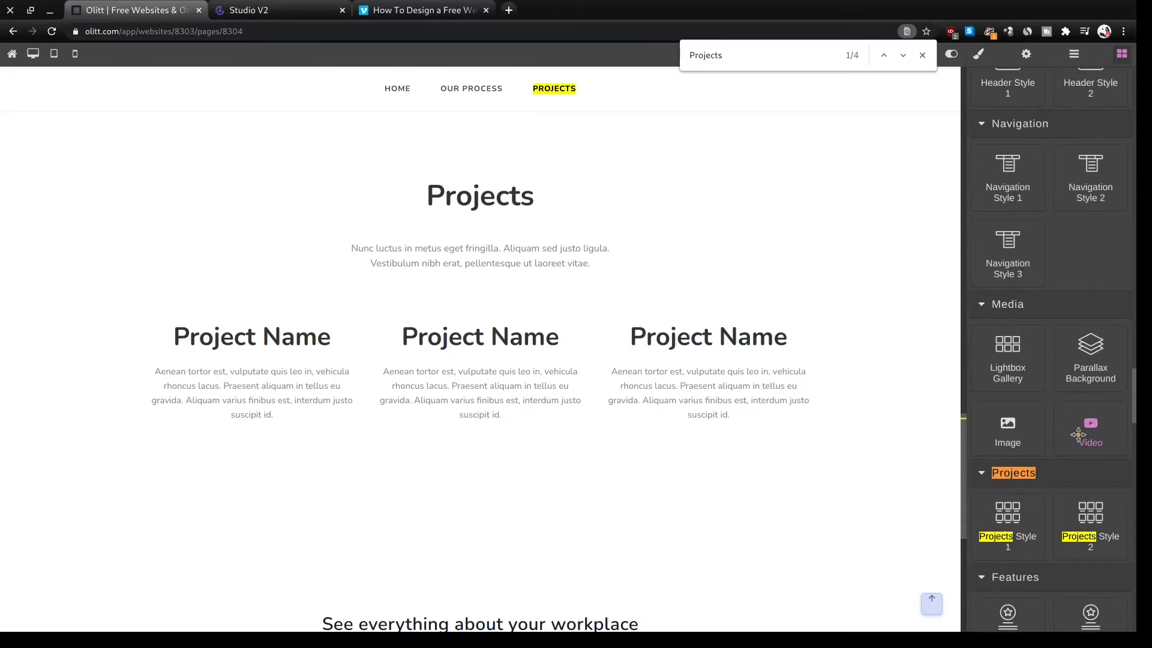
scroll(1116, 494, up, 1)
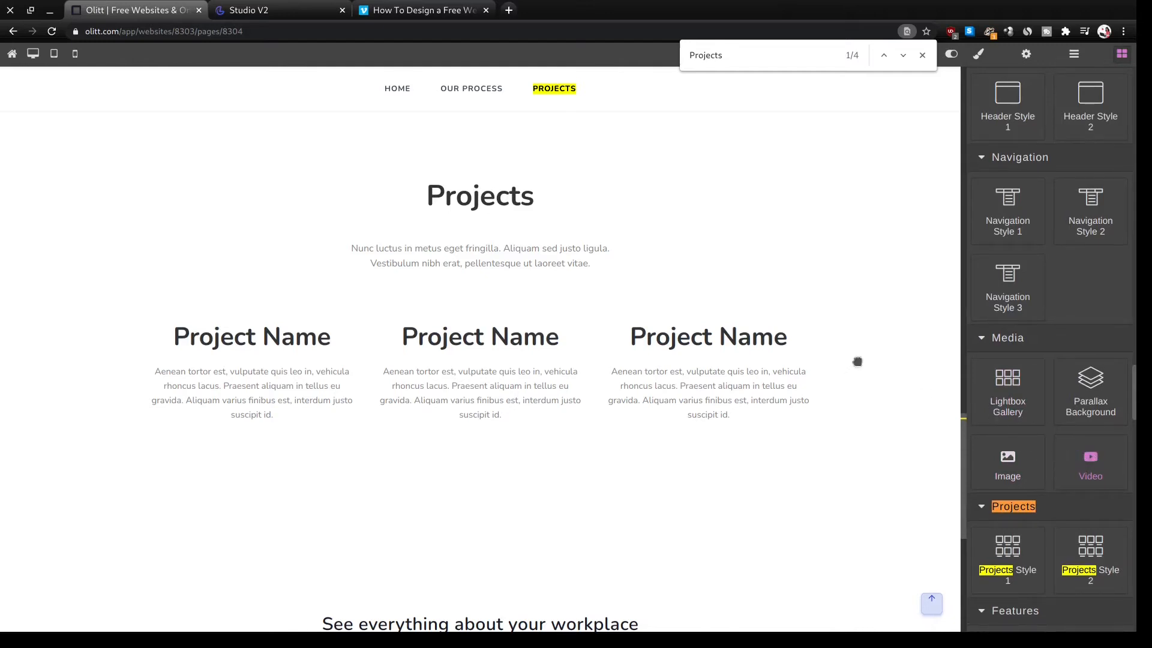
drag(857, 362, 715, 312)
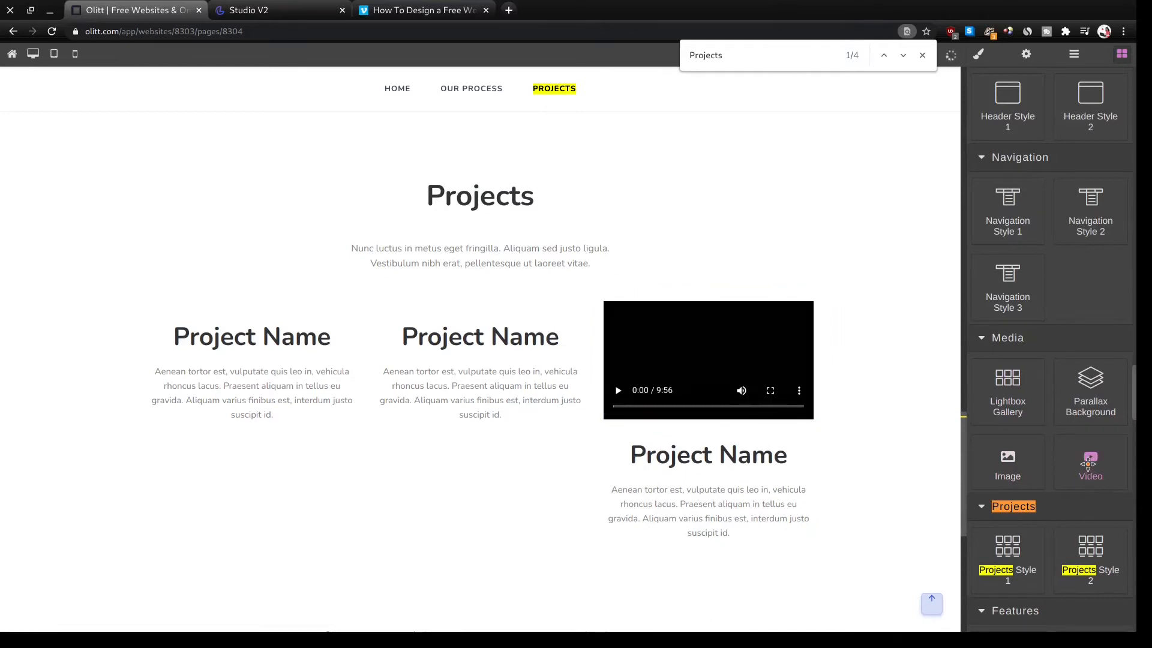
Place a Video block above the second project's name and another above the first project's name.
scroll(1071, 454, up, 1)
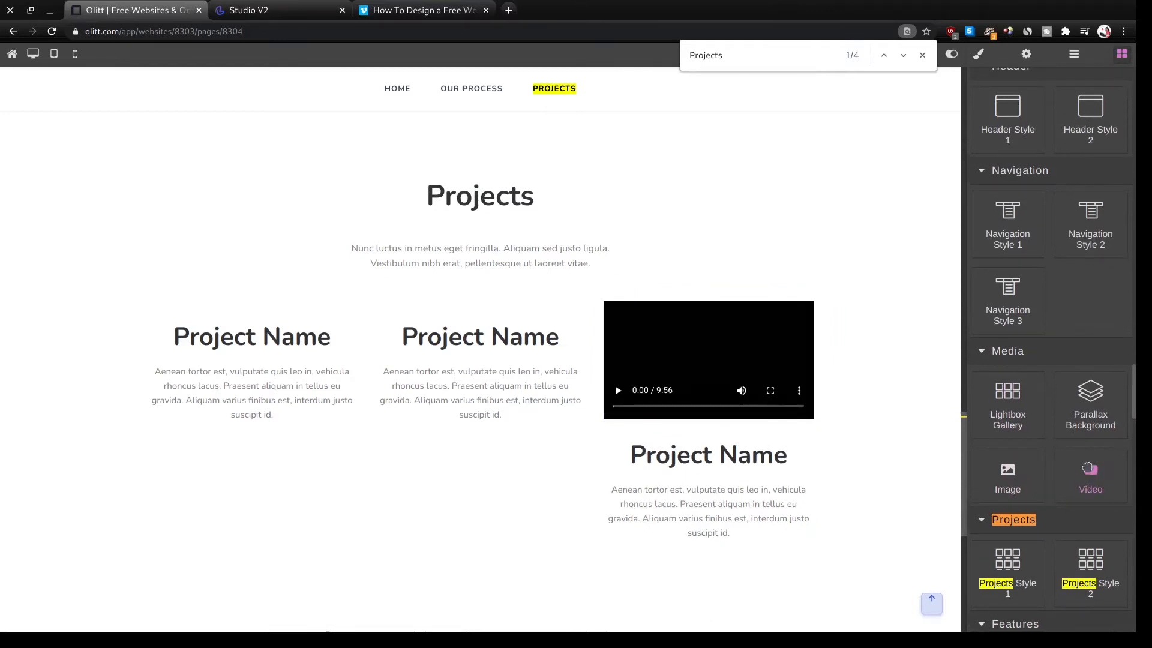
drag(1087, 468, 495, 310)
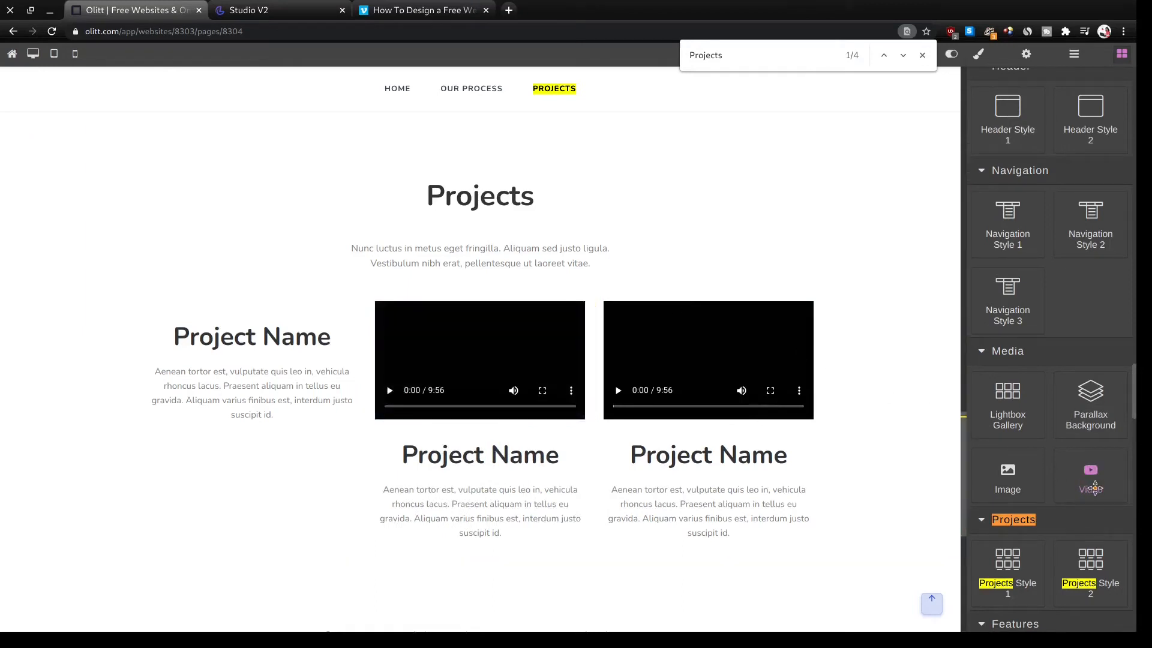
drag(1076, 475, 271, 314)
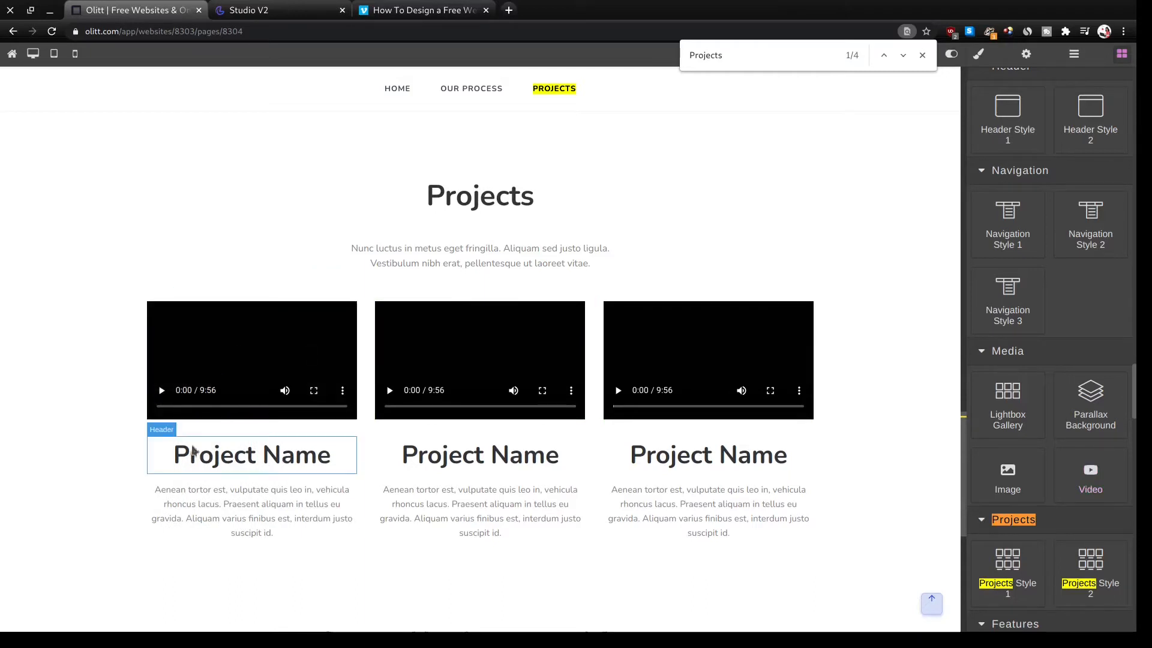
Replace the first project's name with "Wedding".
click(246, 462)
double_click(245, 462)
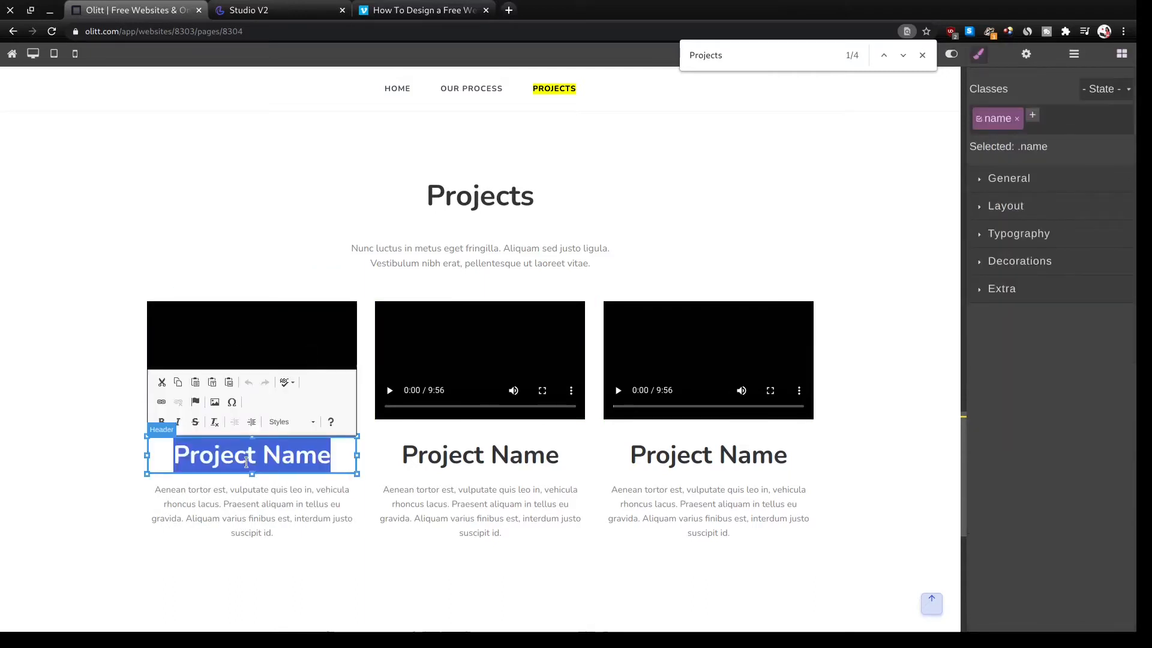
text(Wedding)
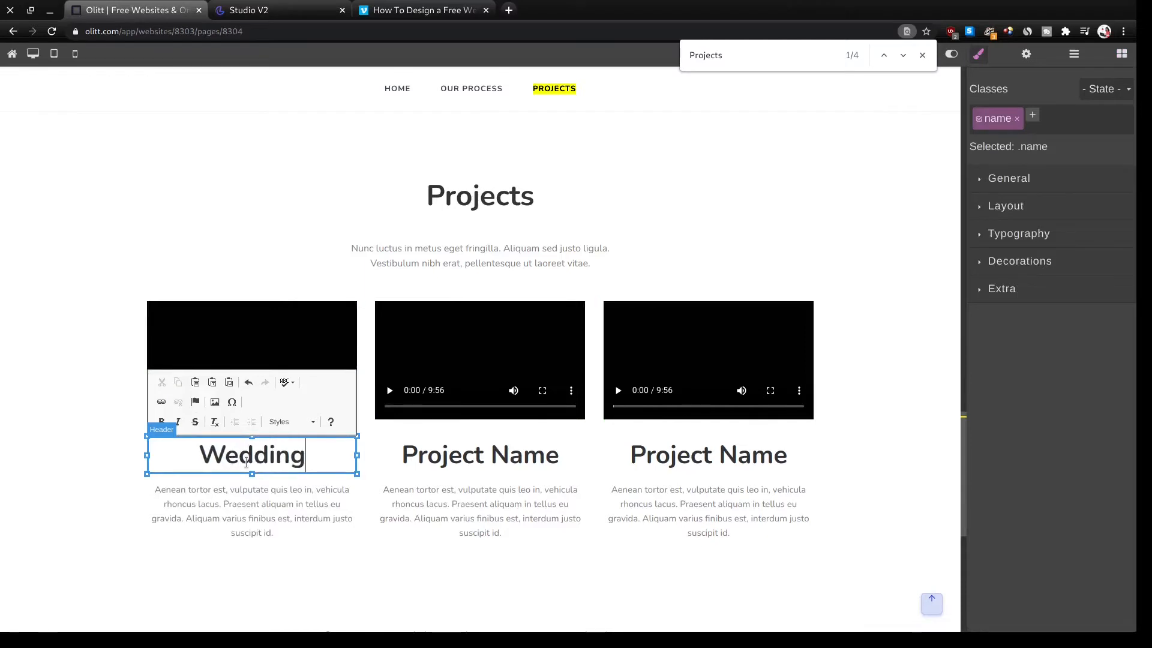
Replace the second project's name with "Short Film".
click(468, 467)
double_click(468, 462)
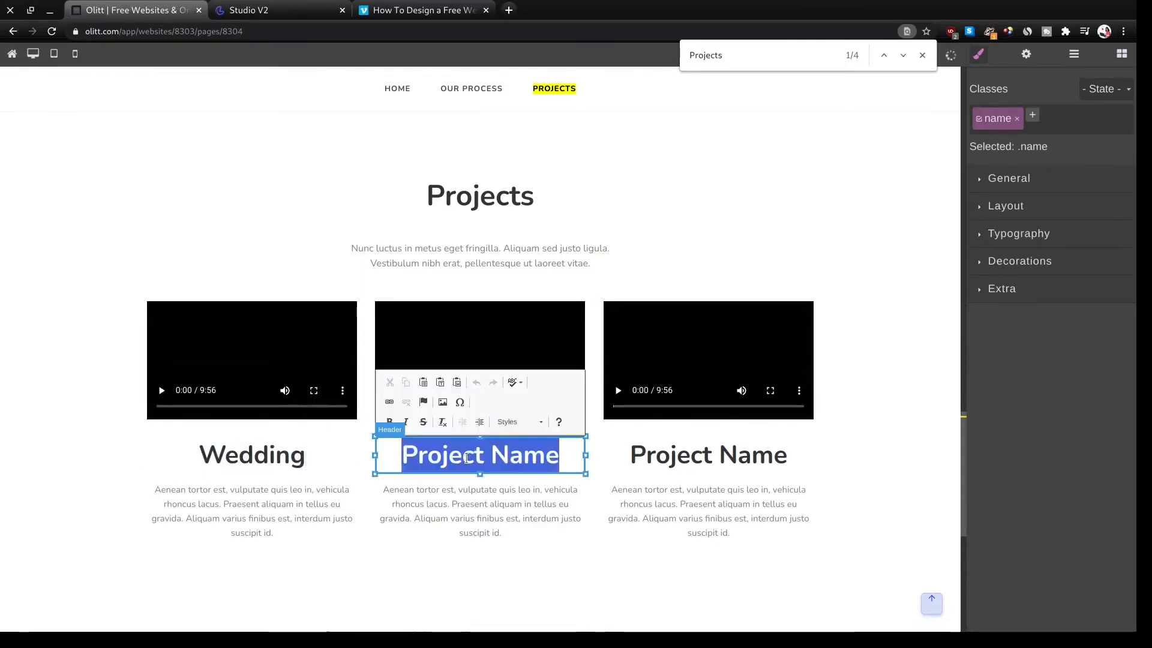
text(Shor)
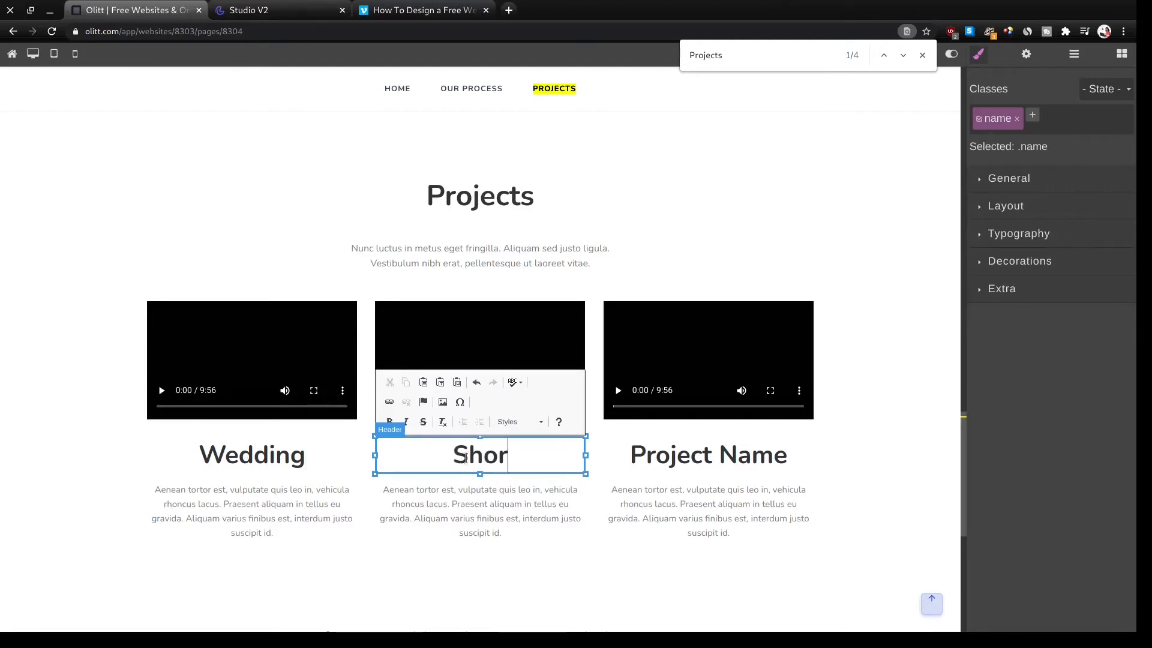
text(t Film)
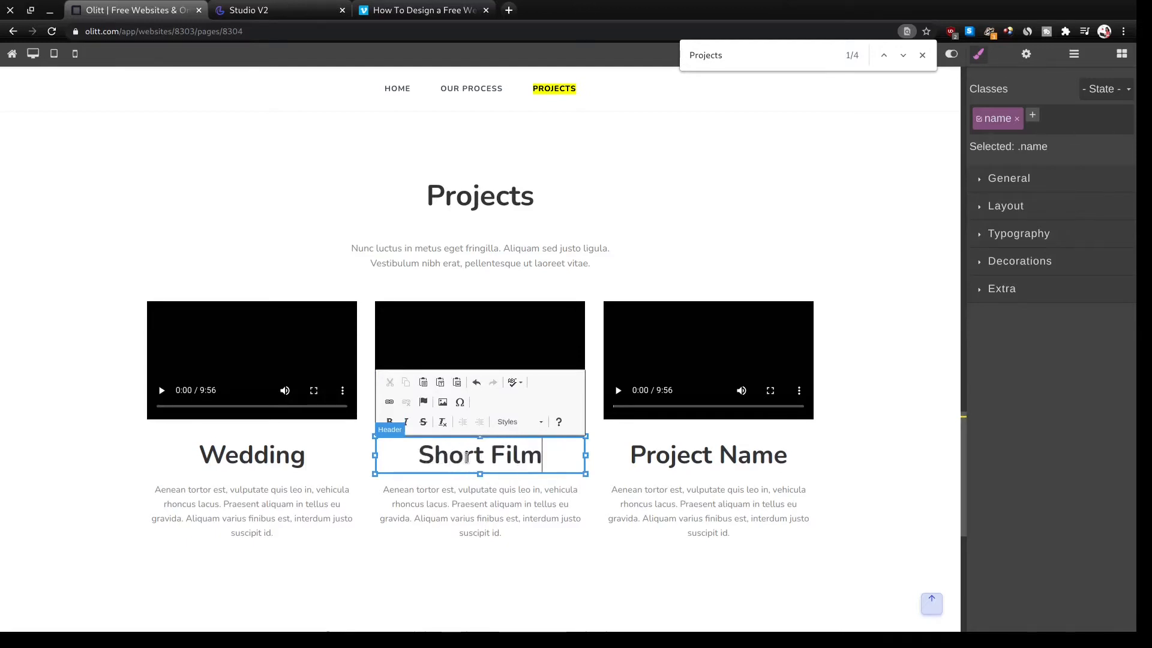
Replace the third project's name with "Commercial".
click(750, 467)
double_click(751, 467)
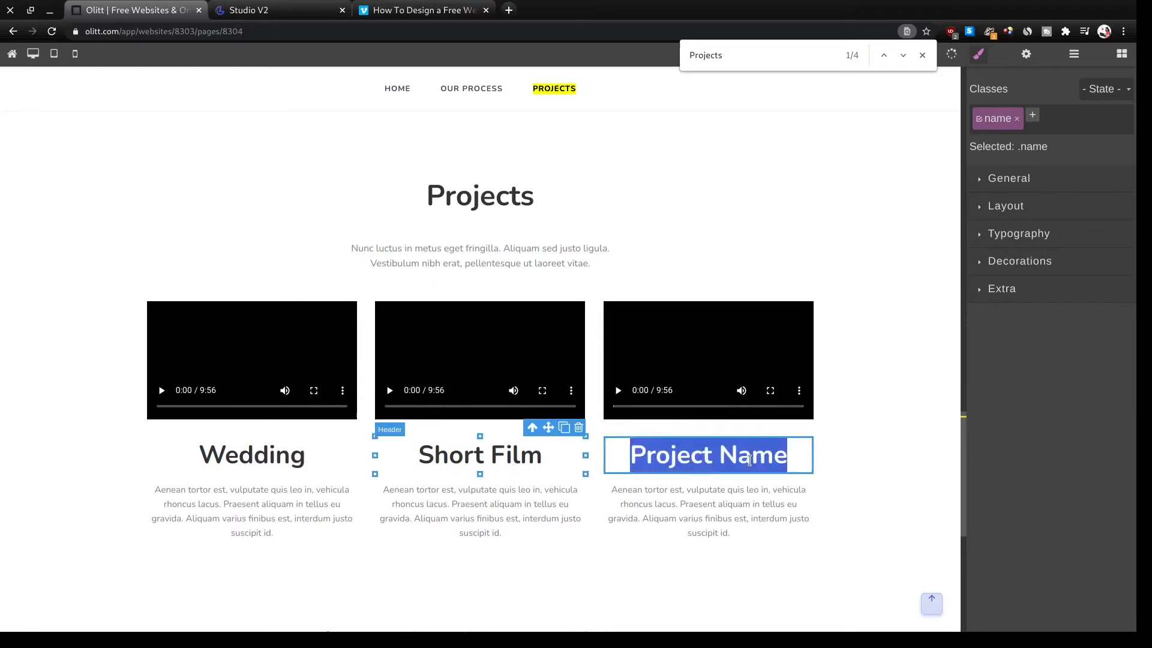
triple_click(749, 460)
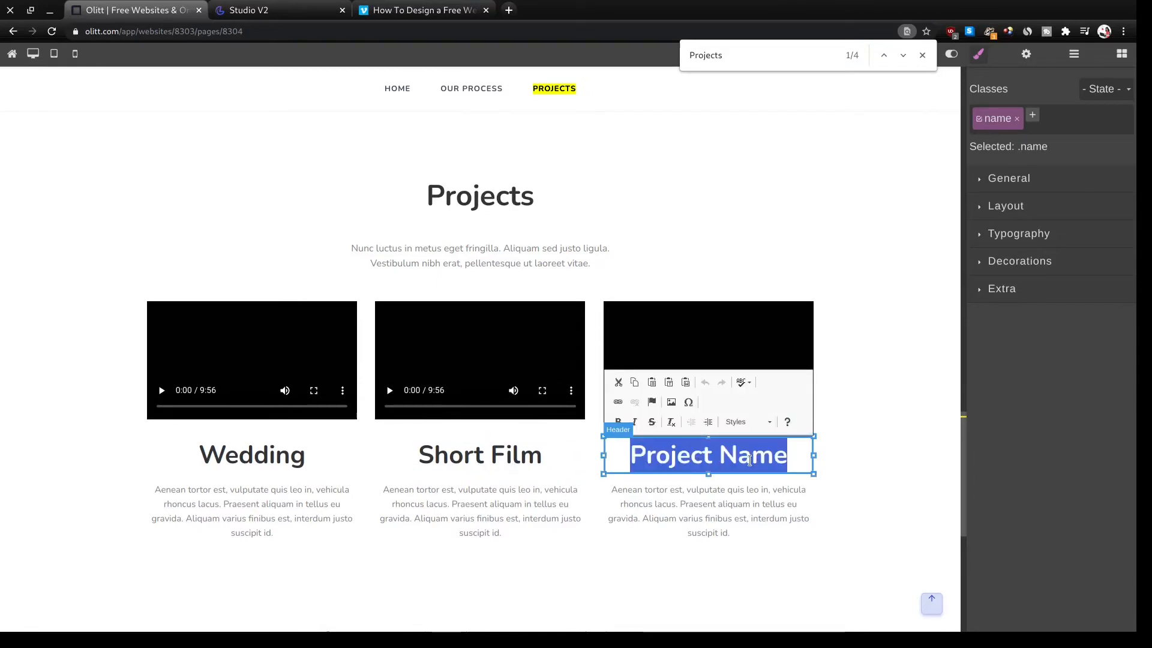
text(Commer)
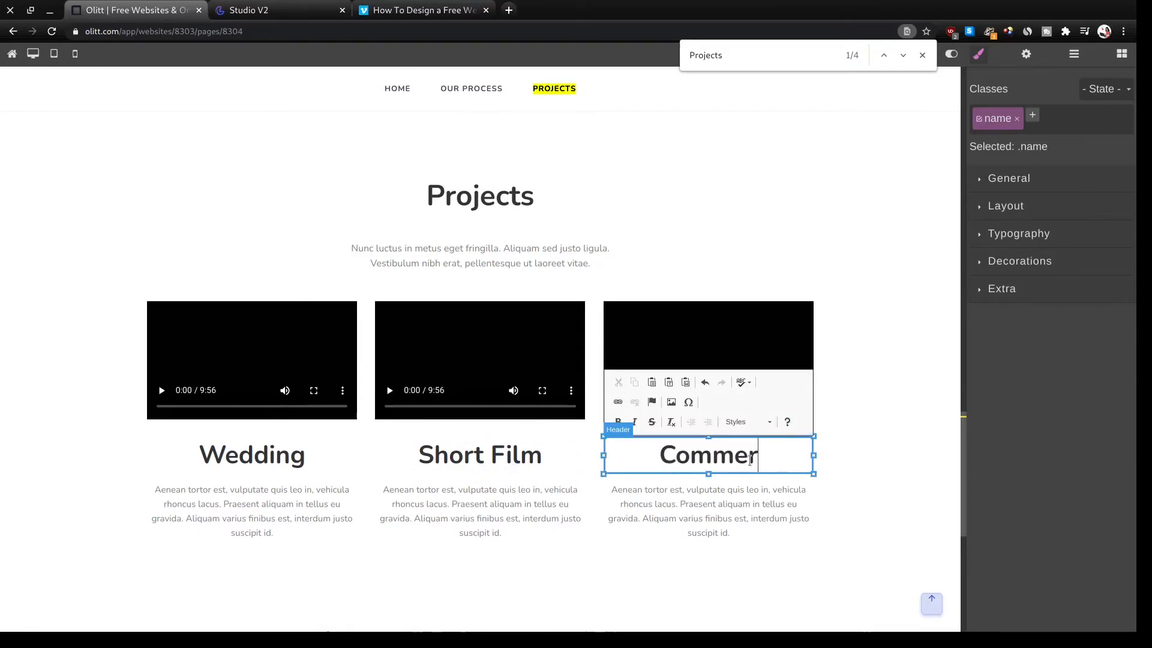
text(cial)
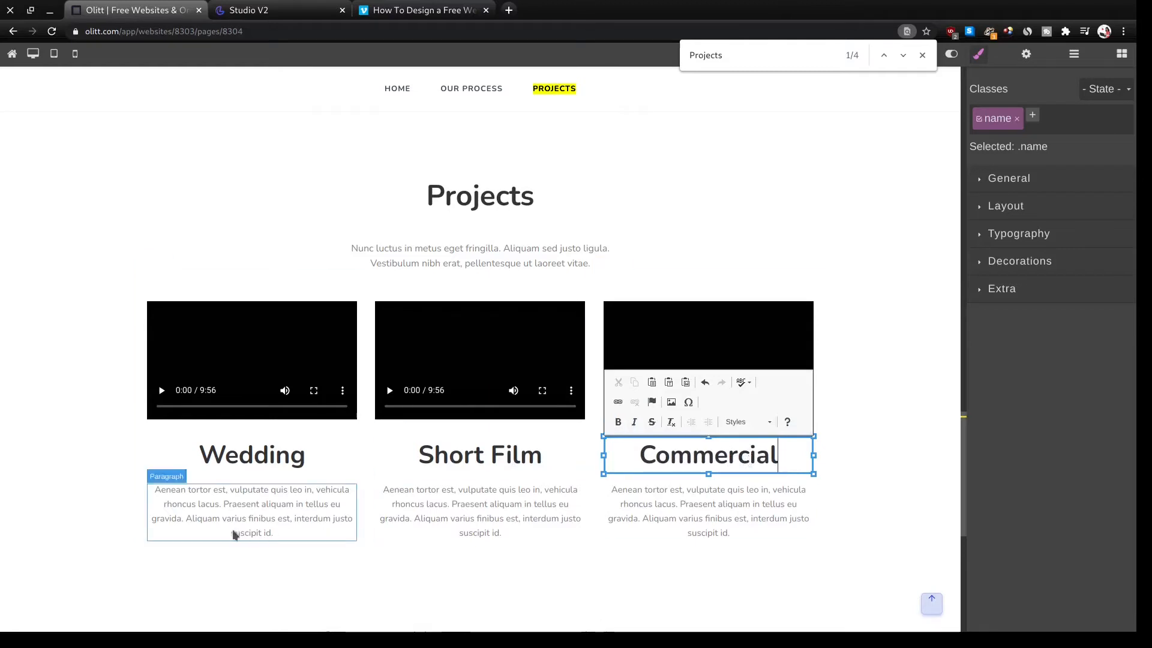
Replace the placeholder description under the Wedding project with "Wedding Sample Video".
click(217, 529)
double_click(217, 530)
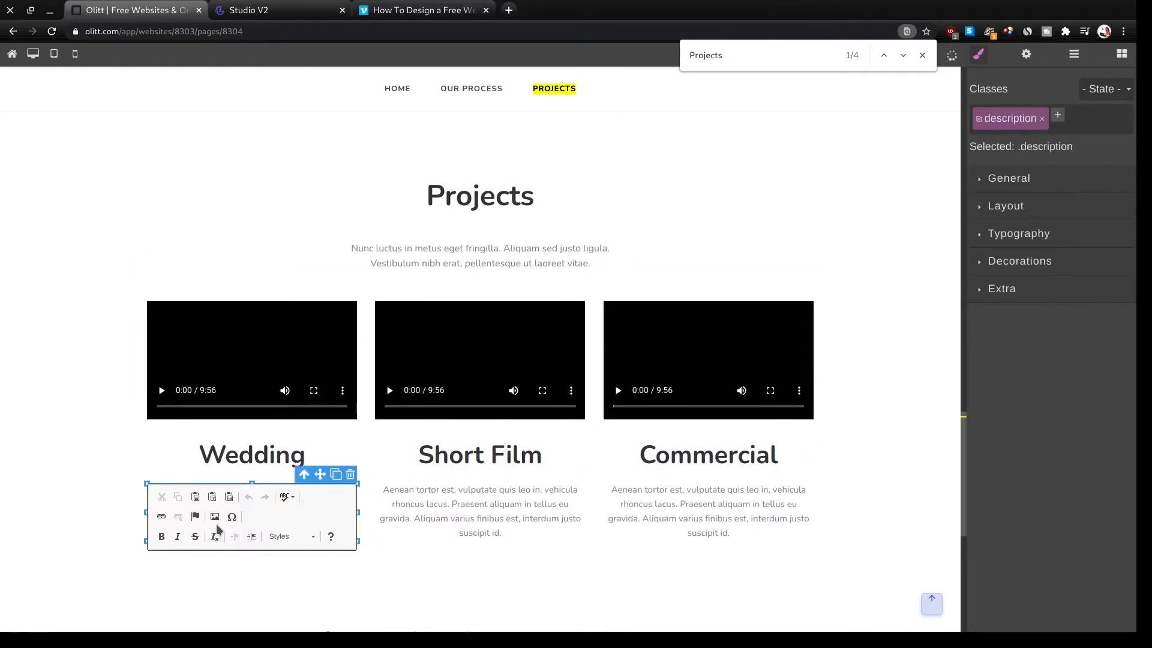
click(41, 535)
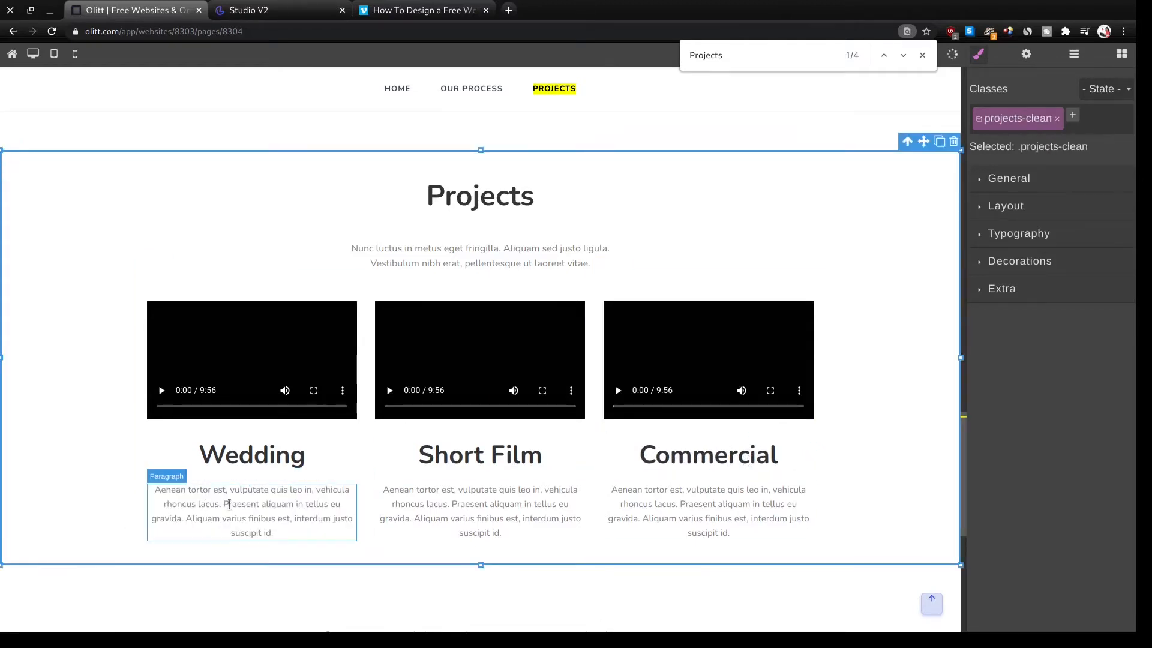
click(229, 501)
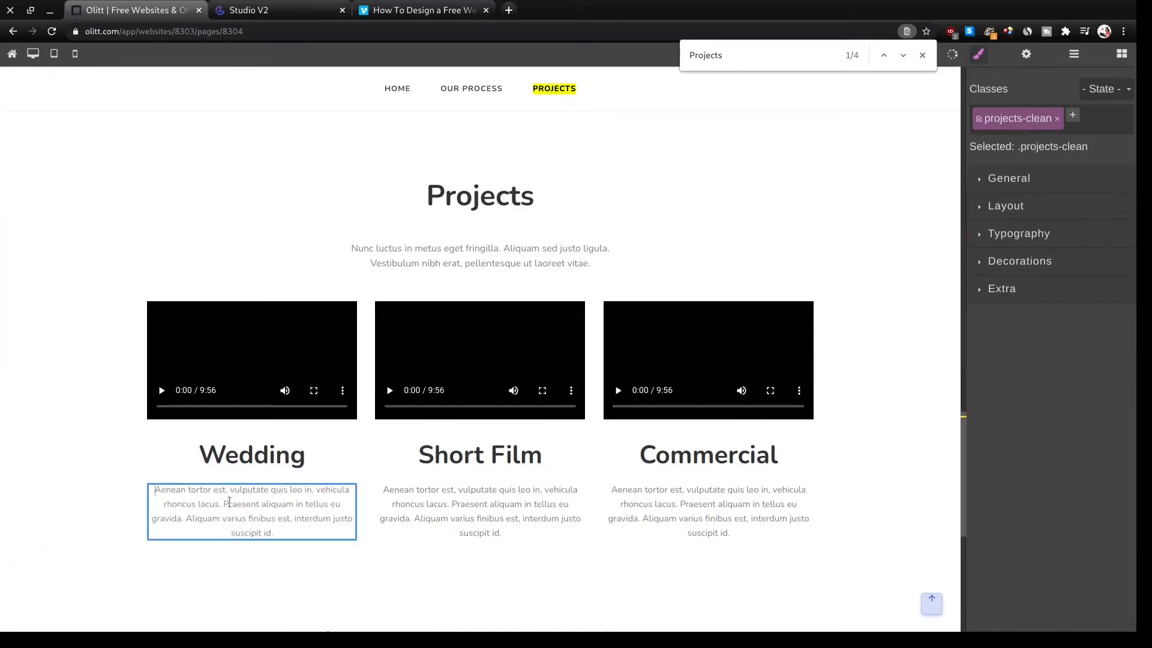
click(59, 519)
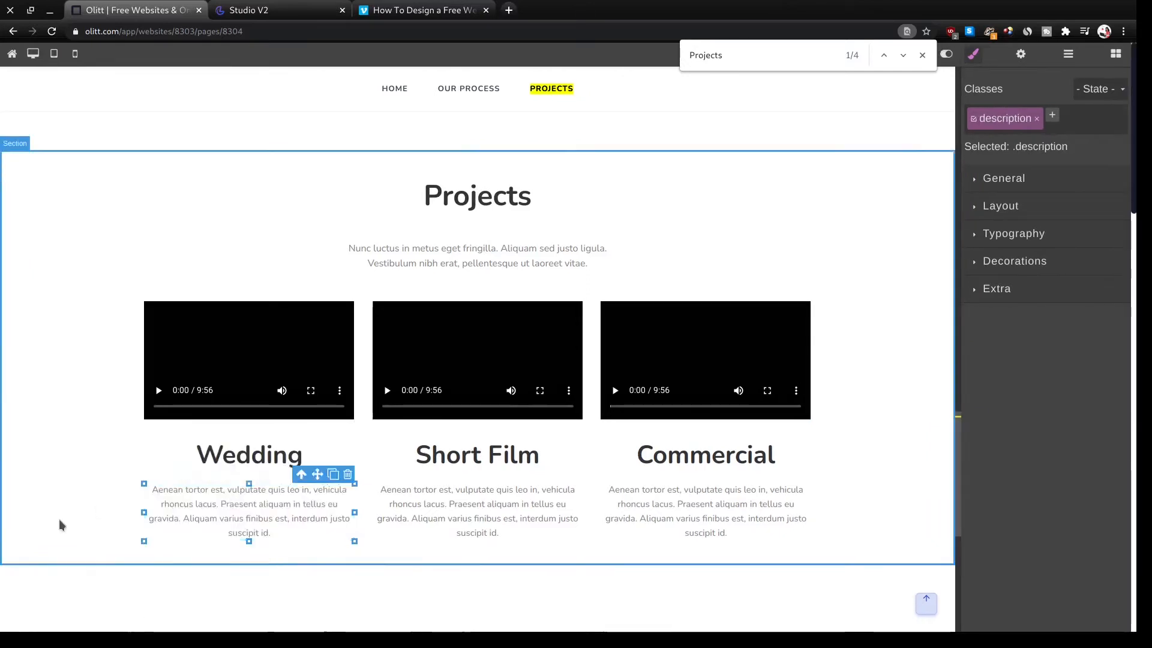
triple_click(187, 518)
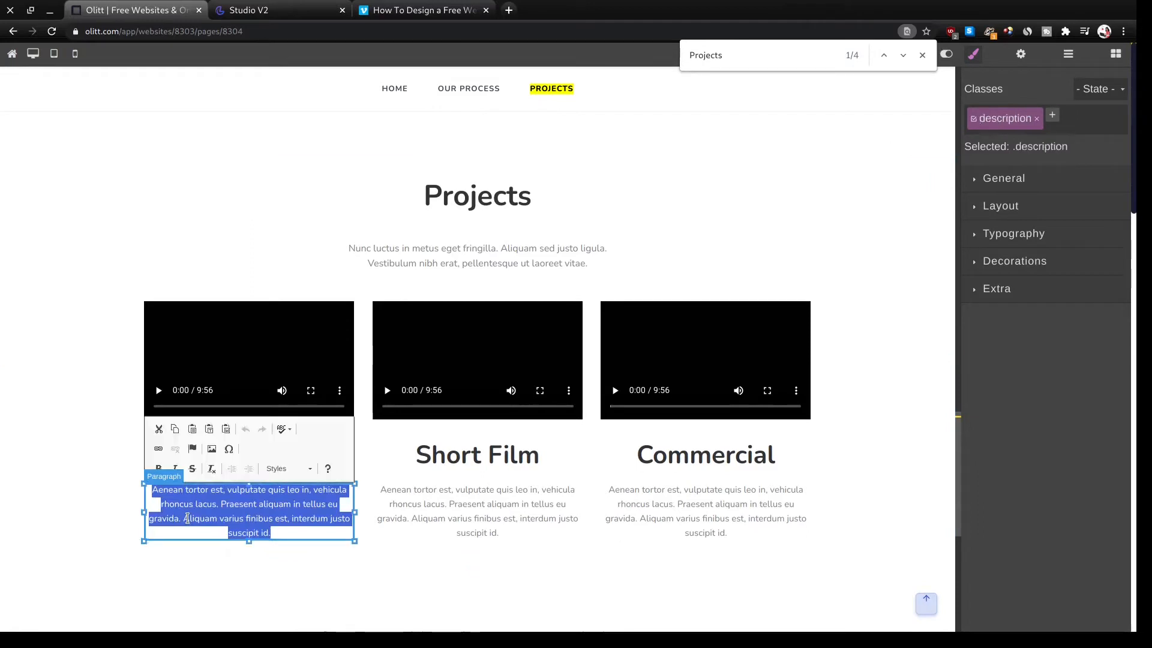
key(BackSpace)
text(Weddin)
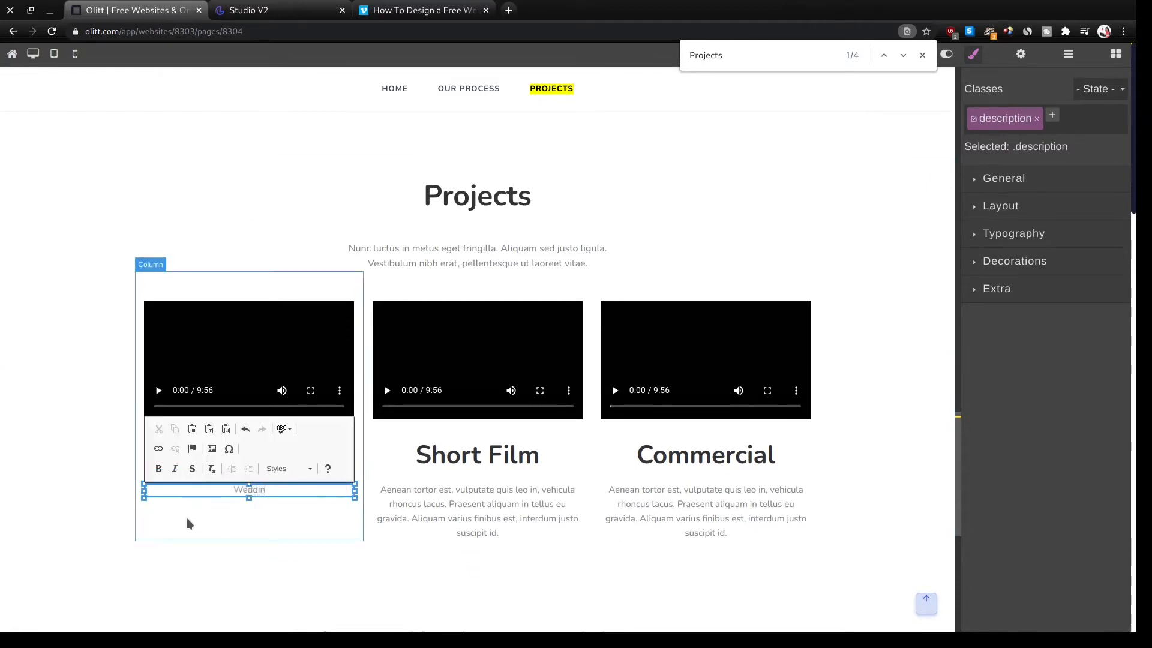
text(g Sample V)
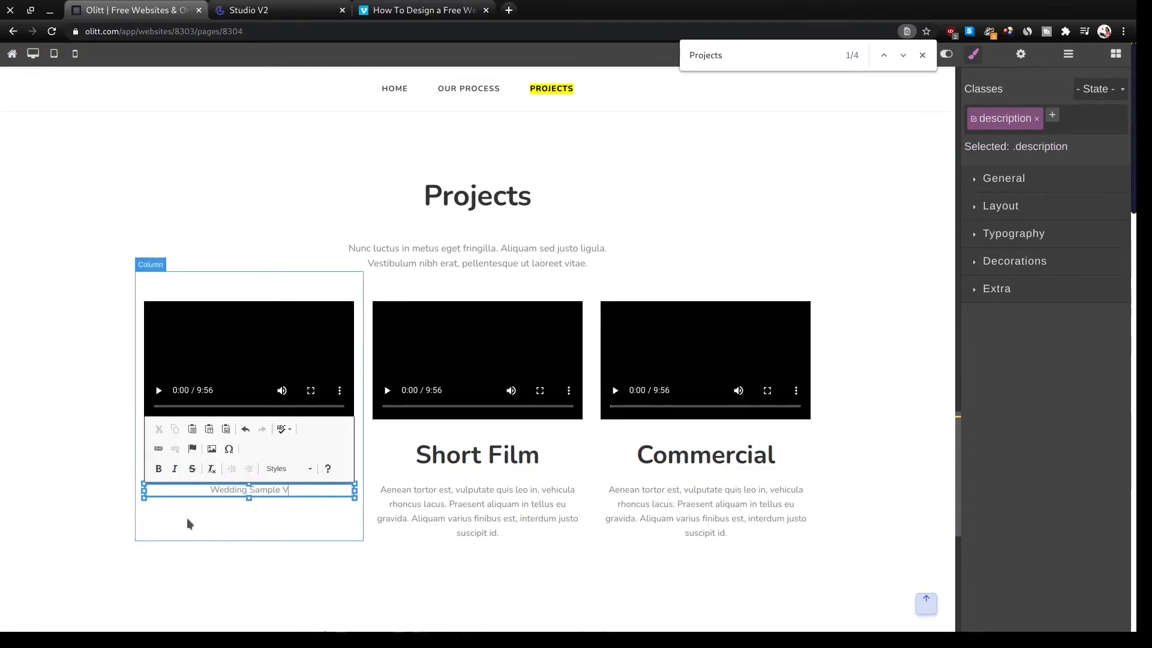
text(ideo)
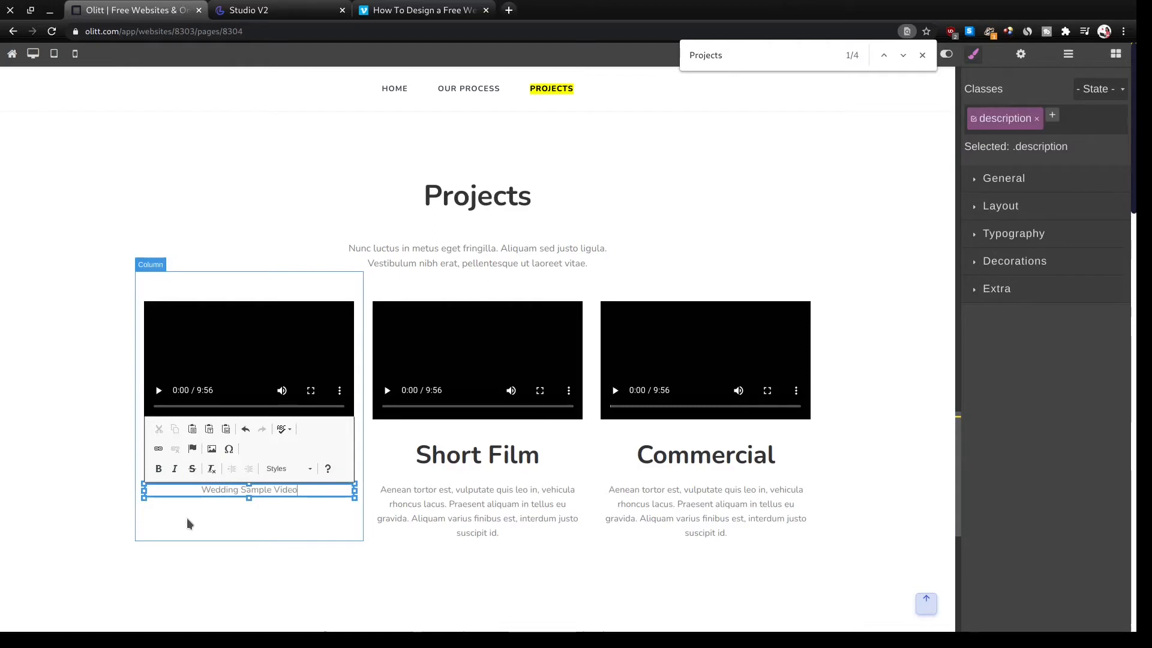
Replace the placeholder description under the Short Film project with "Short Film Sample Video".
click(494, 511)
click(493, 509)
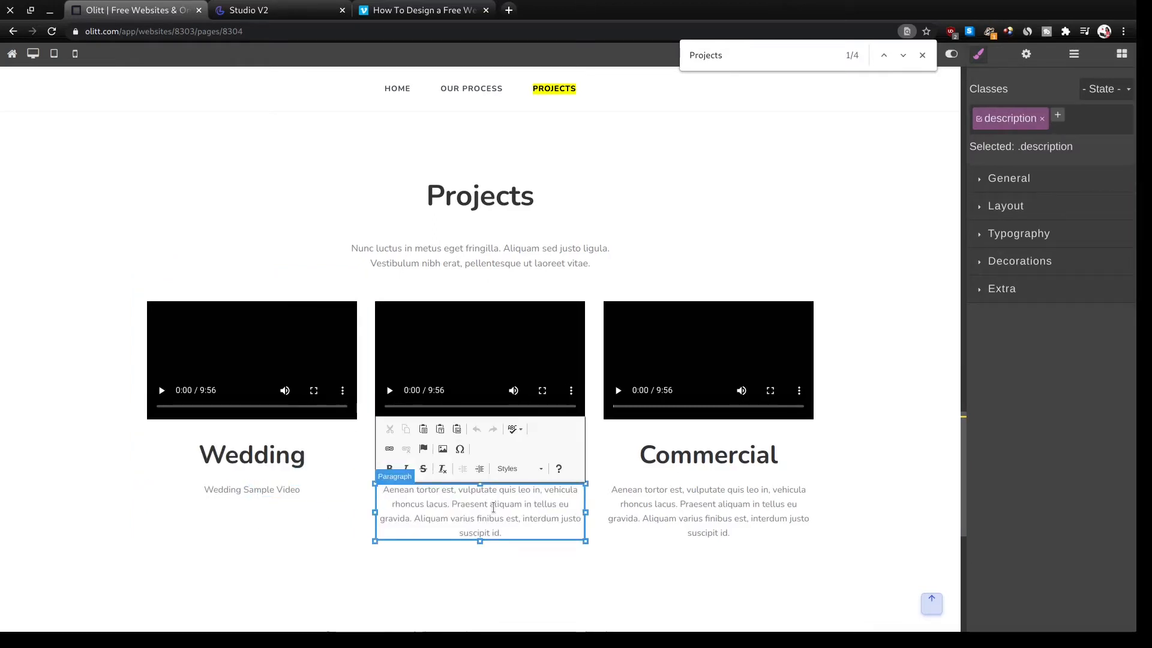
triple_click(495, 510)
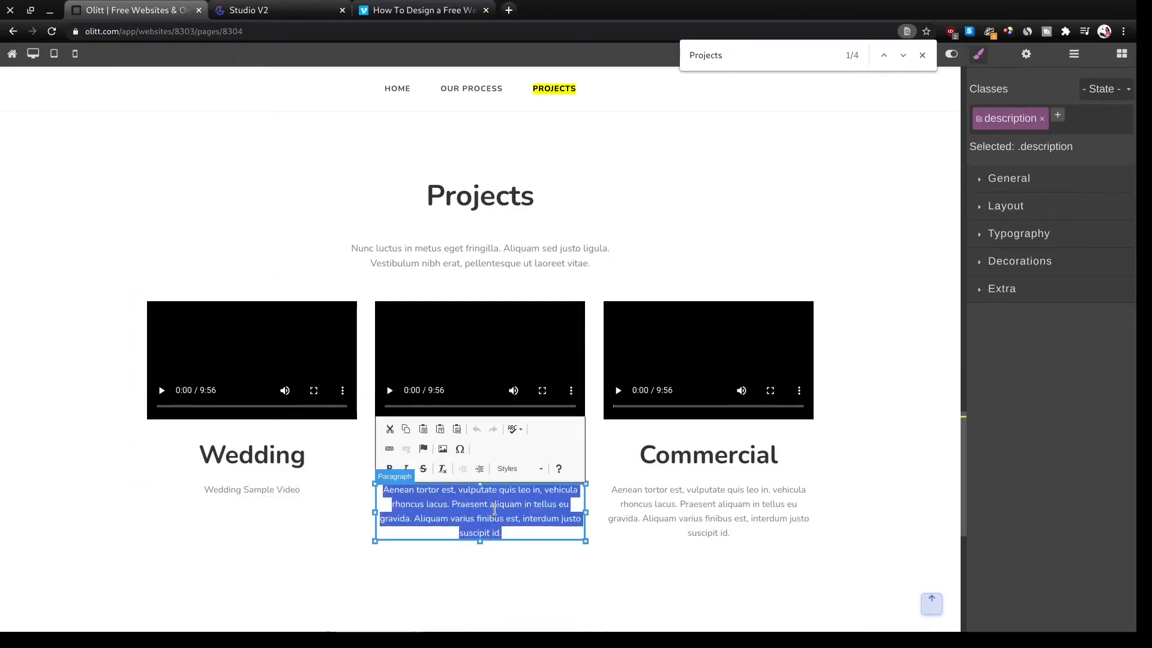
text(Shor)
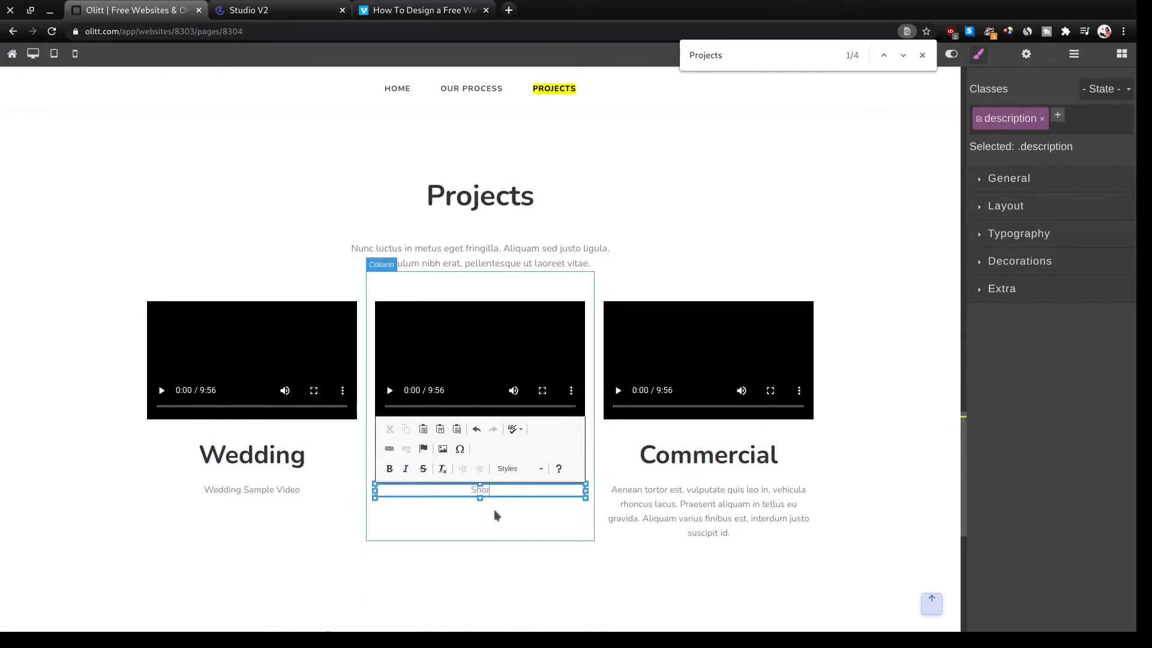
text(t Film Sample Video)
Replace the placeholder description under the Commercial project with "Commercial Sample Video".
double_click(709, 510)
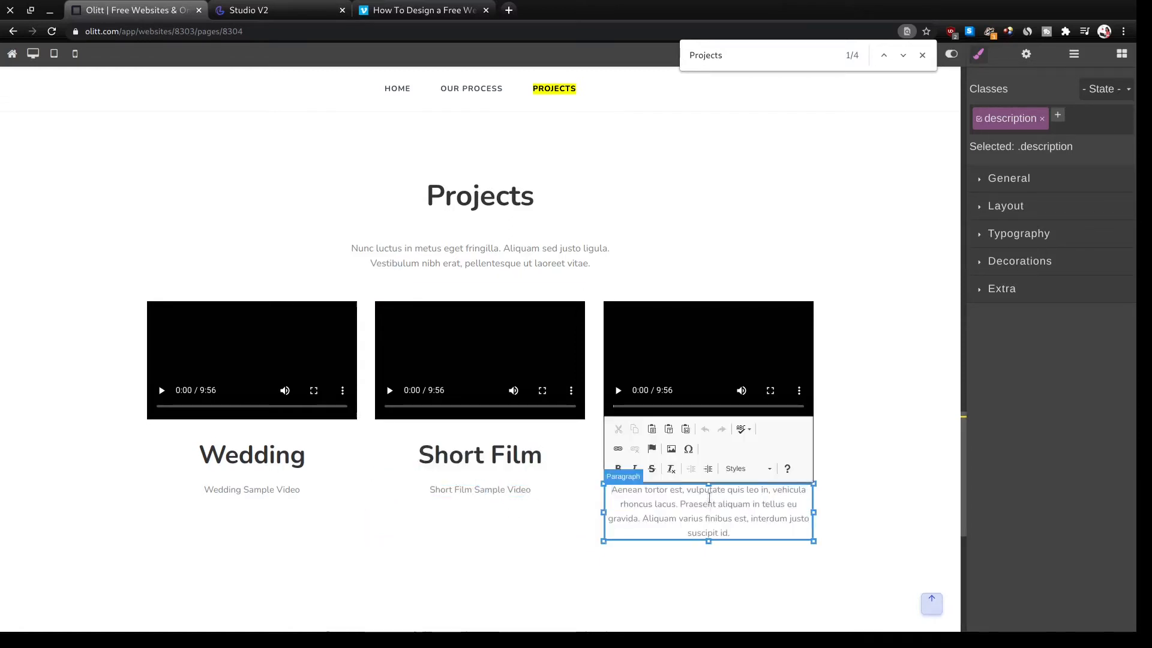
triple_click(709, 498)
click(709, 496)
triple_click(709, 496)
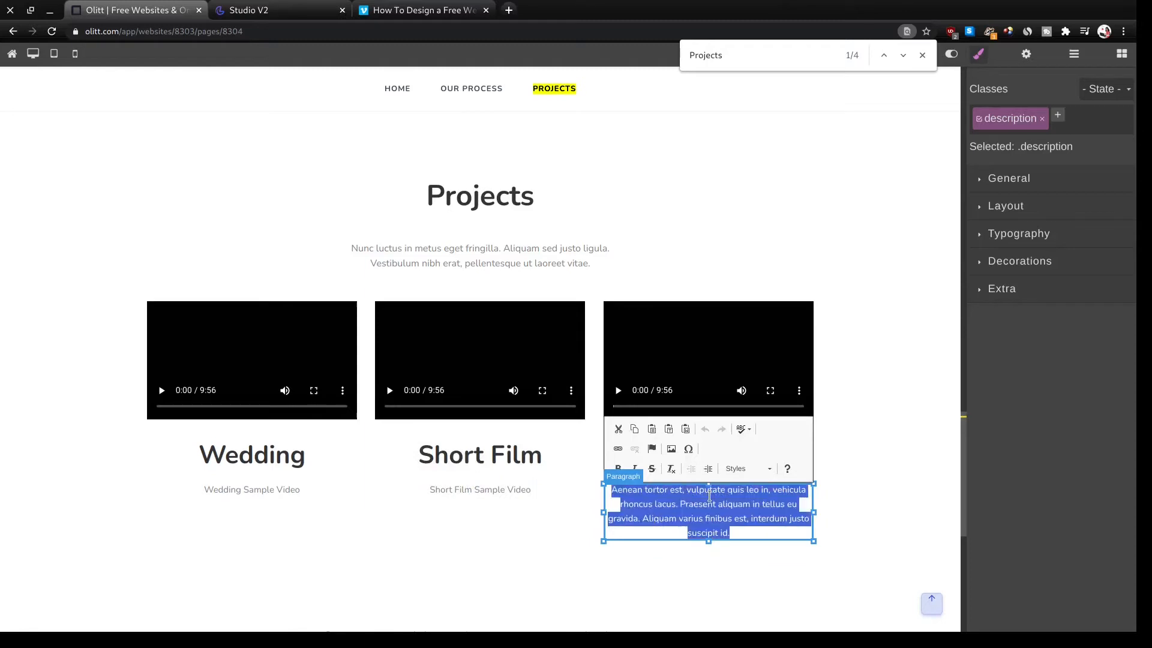
key(Delete)
text(Commer)
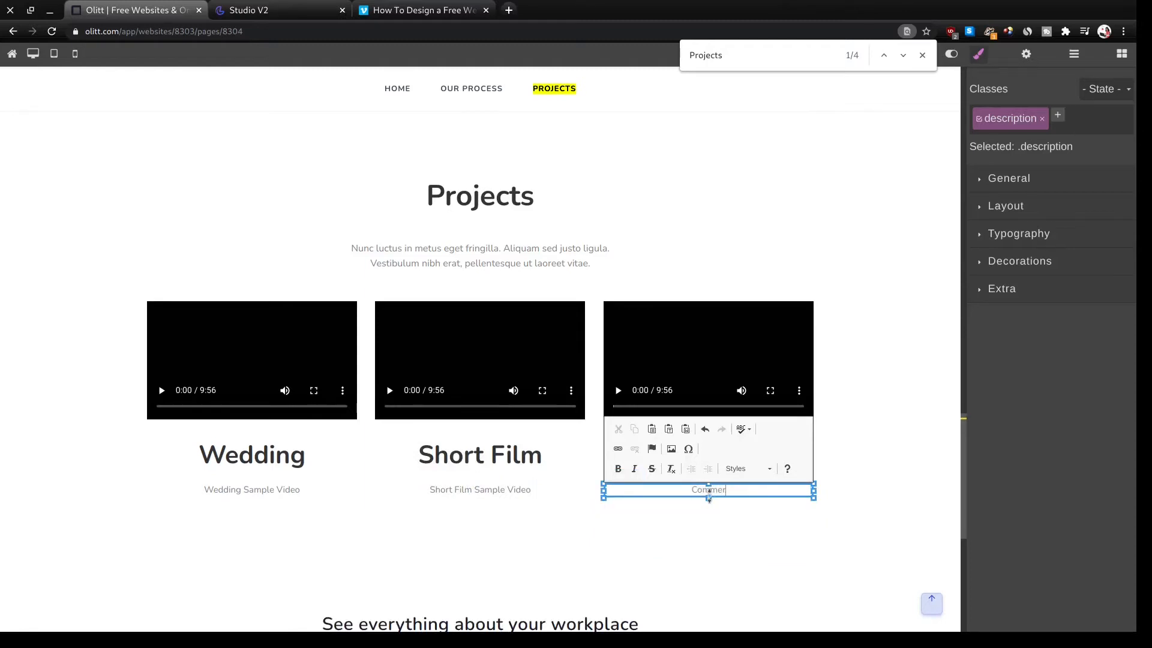
text(cial Sample Video)
click(236, 360)
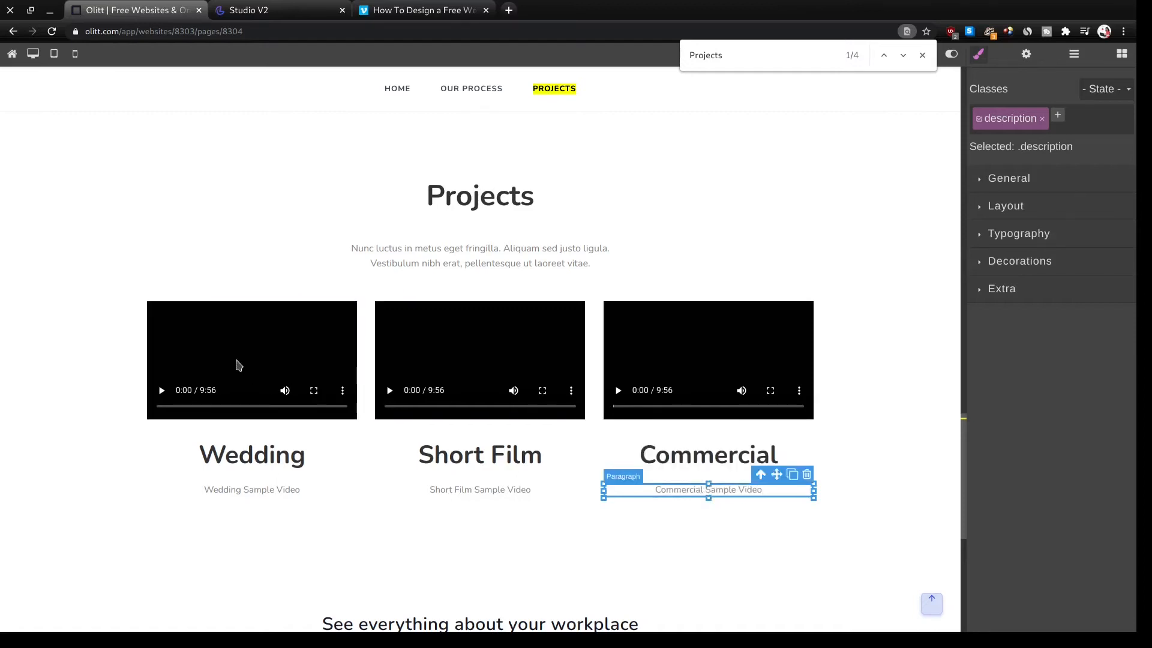
drag(236, 360, 255, 380)
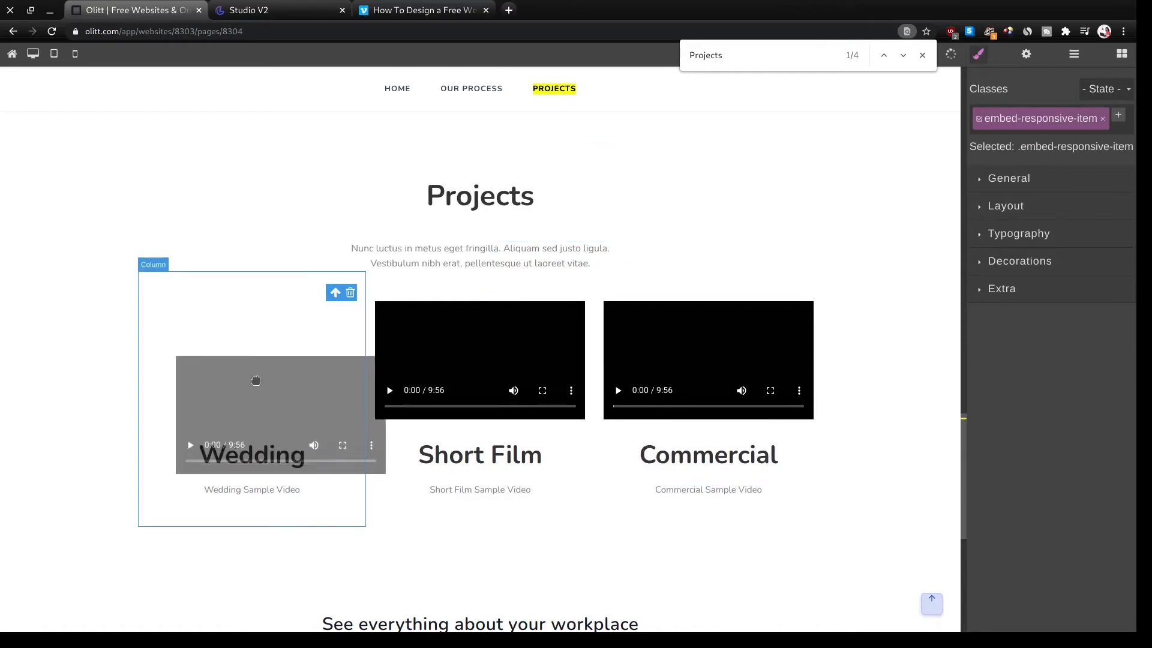
drag(232, 342, 233, 343)
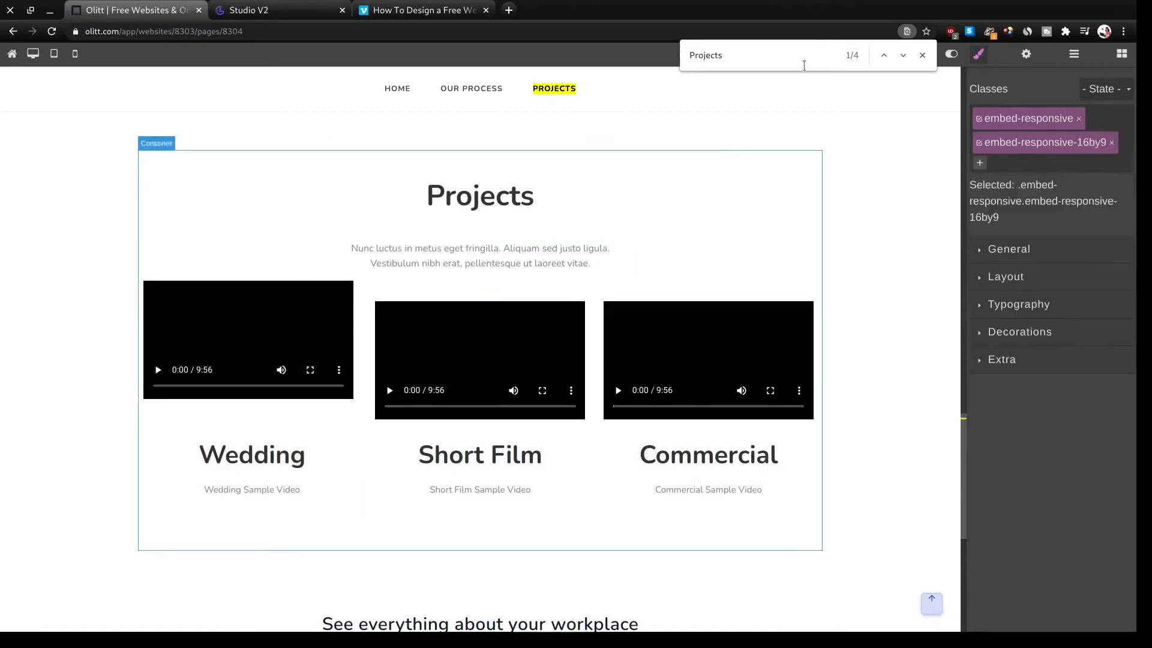
scroll(900, 60, up, 8)
click(922, 56)
scroll(692, 189, up, 15)
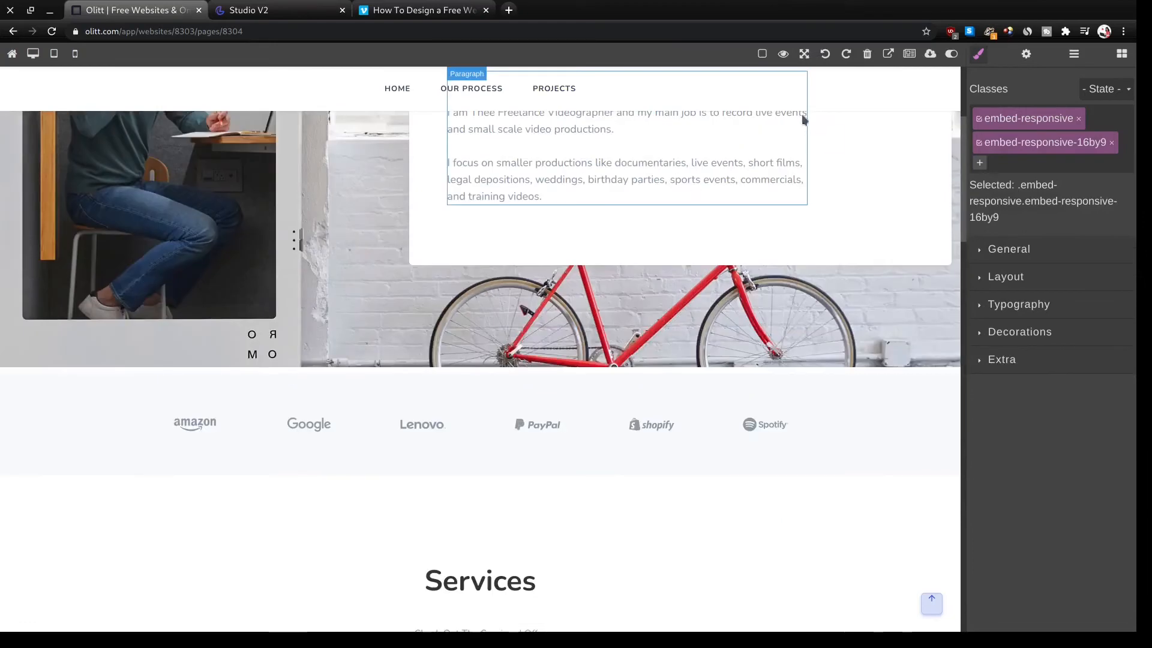
click(825, 54)
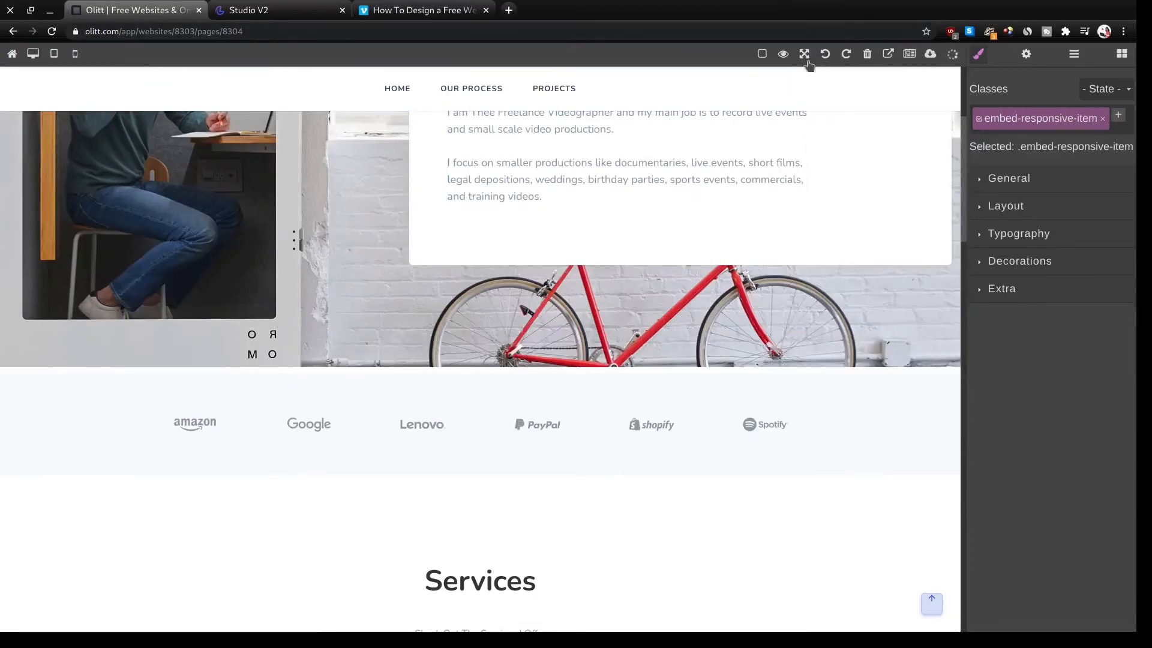
Open the component settings of the Wedding project's video and set its provider to Vimeo.
scroll(745, 247, down, 15)
scroll(746, 251, down, 10)
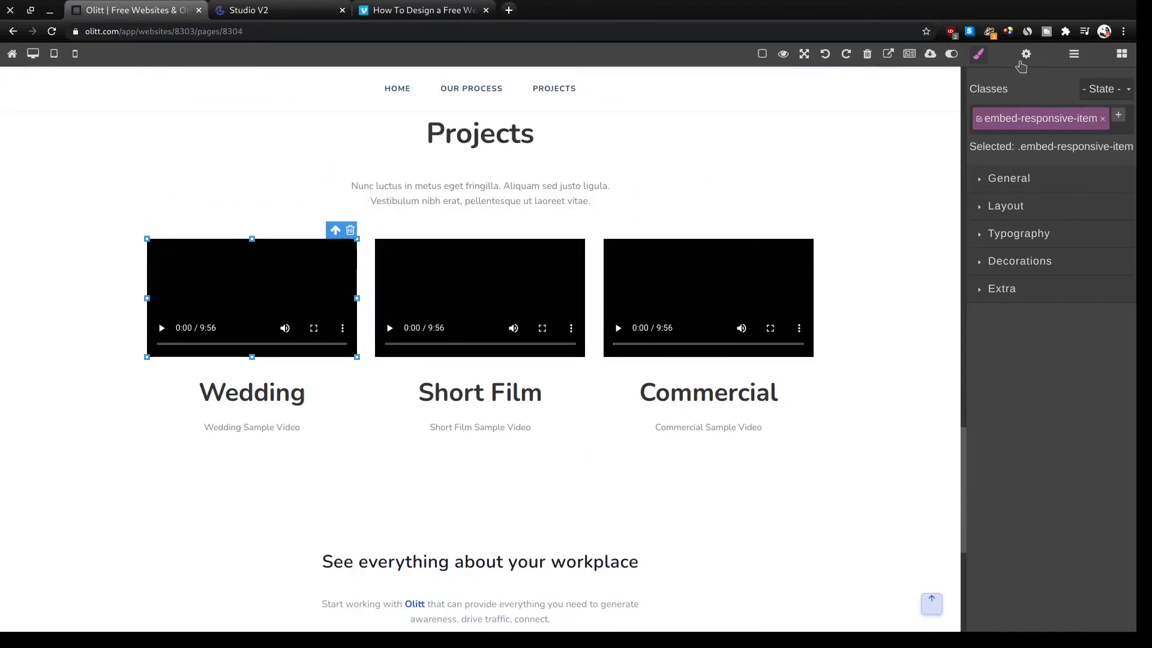
click(1024, 55)
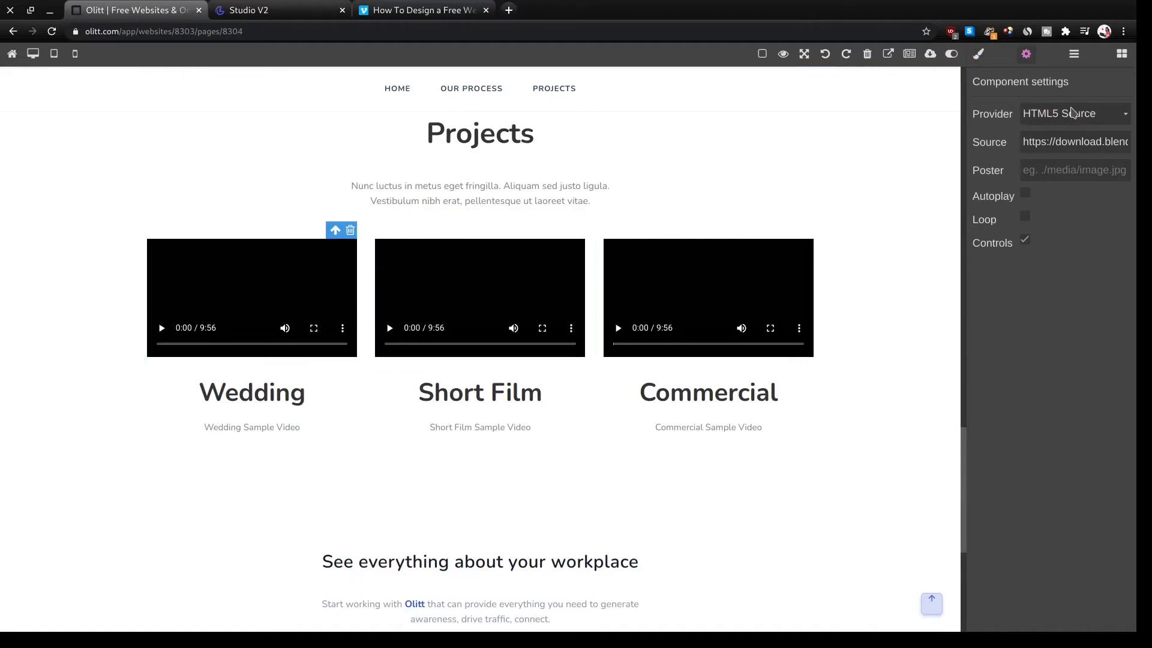
click(1050, 171)
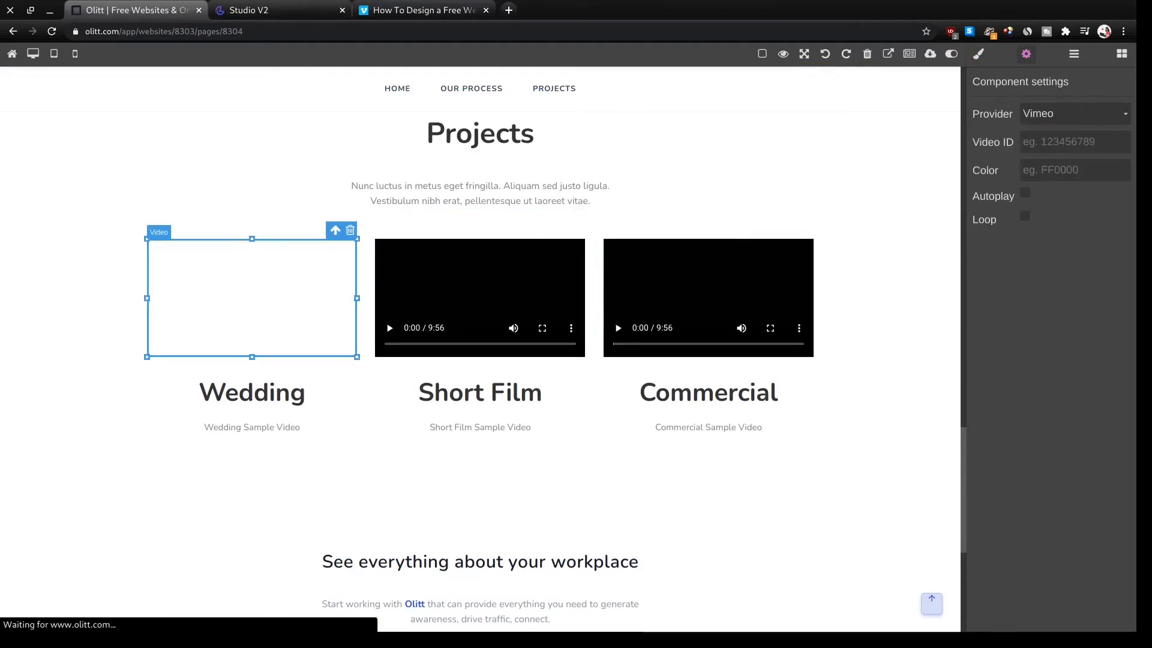
Copy the bookkeeper website video's link from Vimeo and paste it as the Wedding video's ID in Olitt.
click(416, 8)
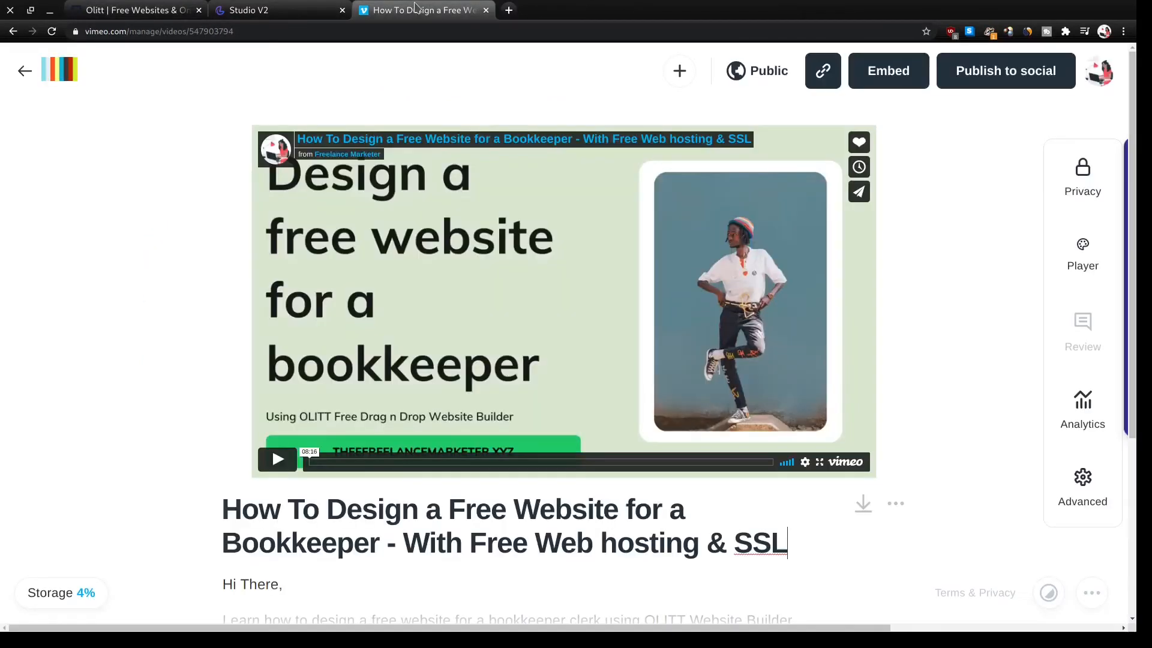
click(822, 76)
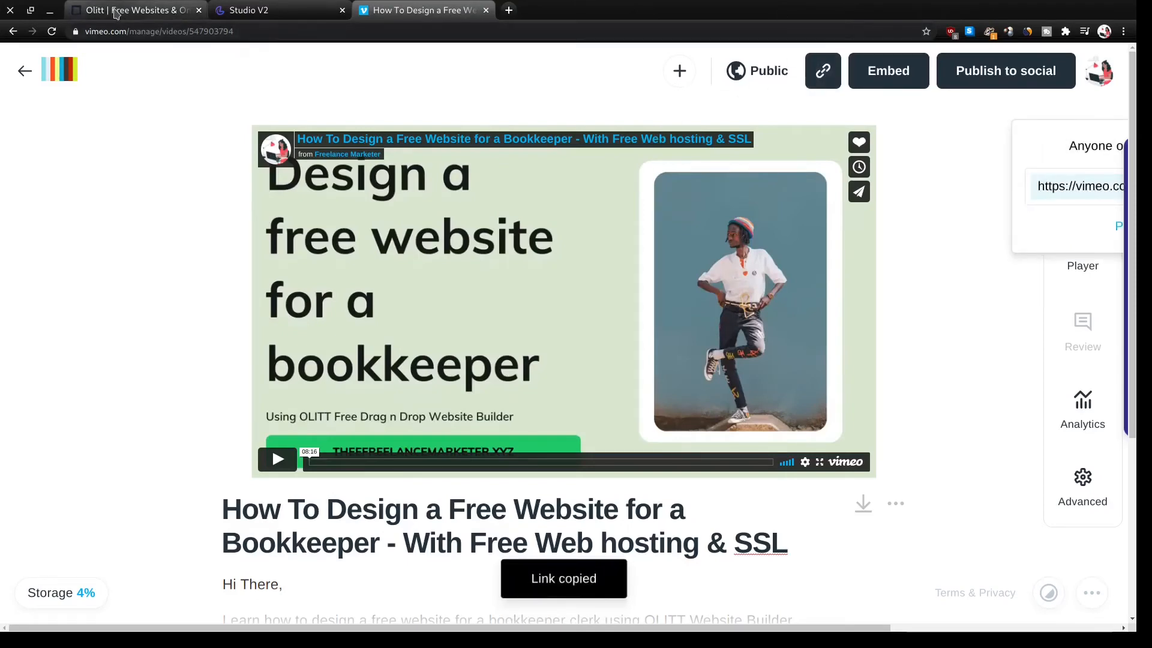
click(117, 12)
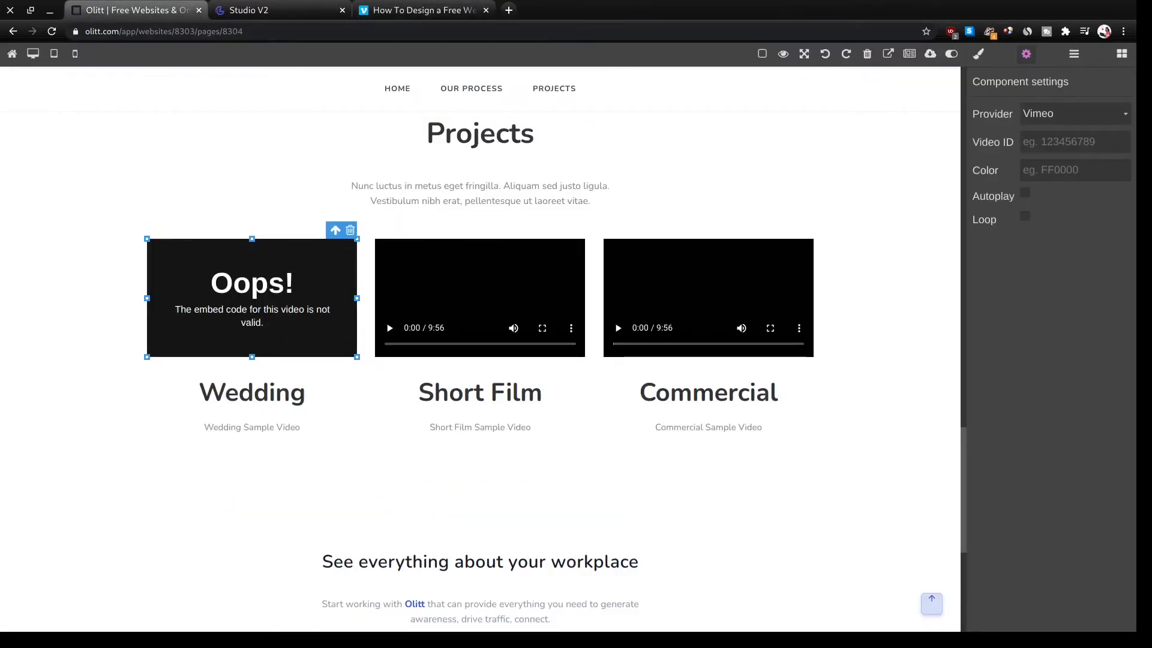
click(1056, 141)
key(ctrl+v)
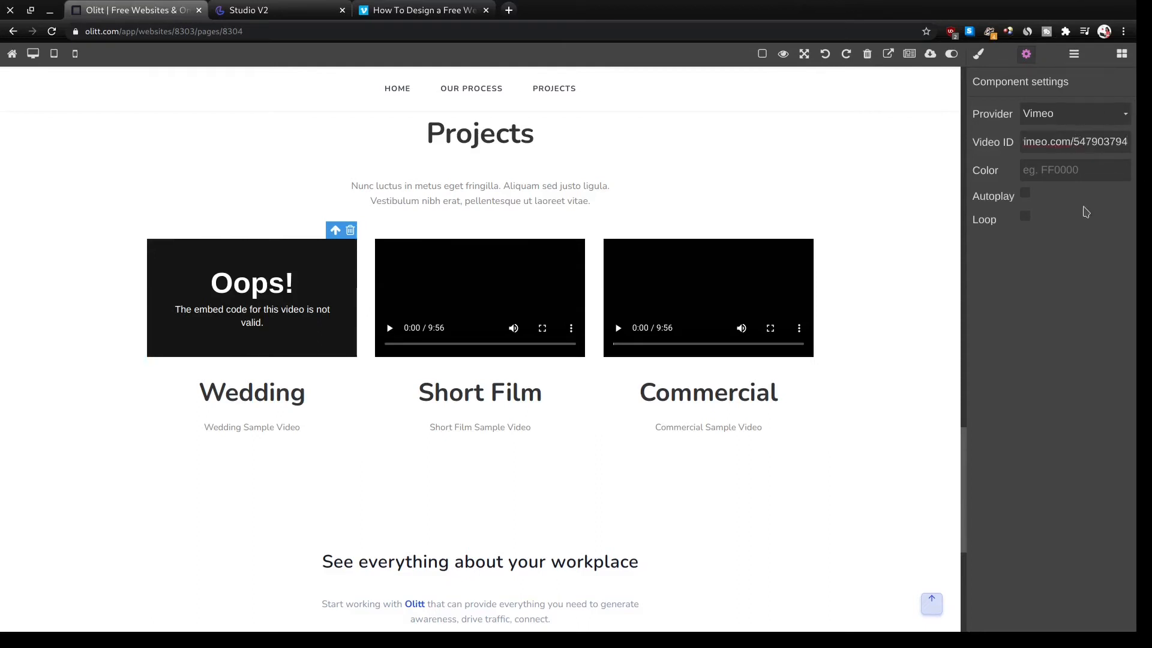
key(shift+Left)
key(shift+Left)
key(shift+Left)
key(shift+Left)
key(shift+Left)
key(shift+Left)
key(shift+Left)
key(shift+Left)
key(shift+Left)
key(shift+Left)
key(shift+Left)
key(shift+Left)
key(shift+Left)
key(shift+Left)
key(shift+Left)
key(shift+Left)
key(shift+Left)
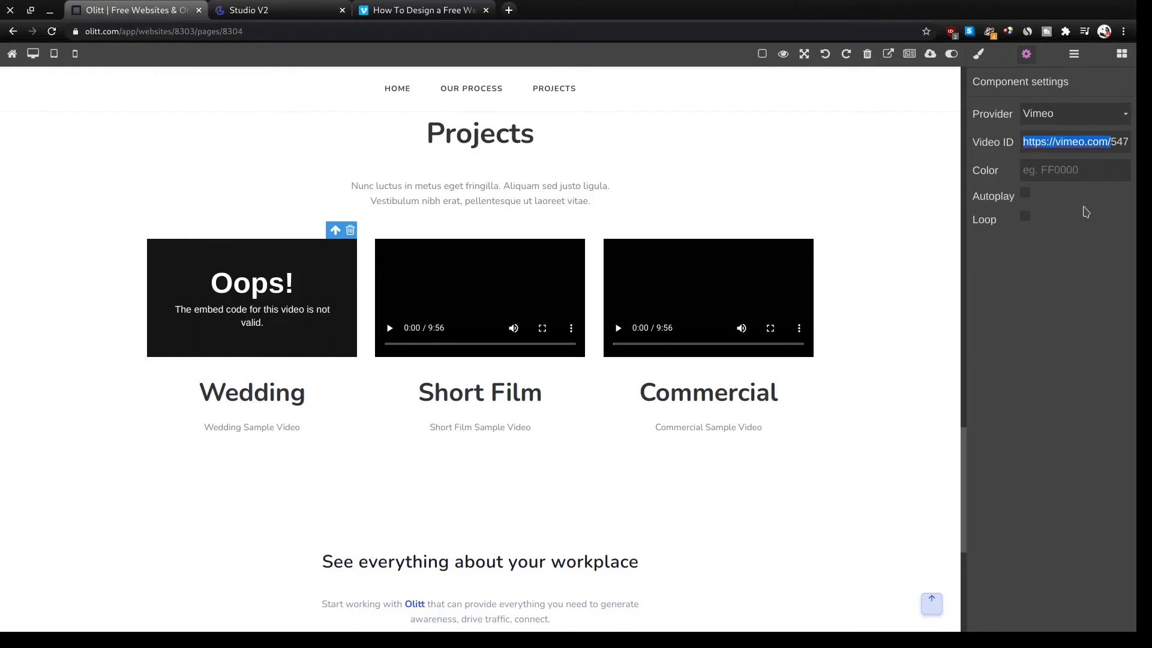
key(BackSpace)
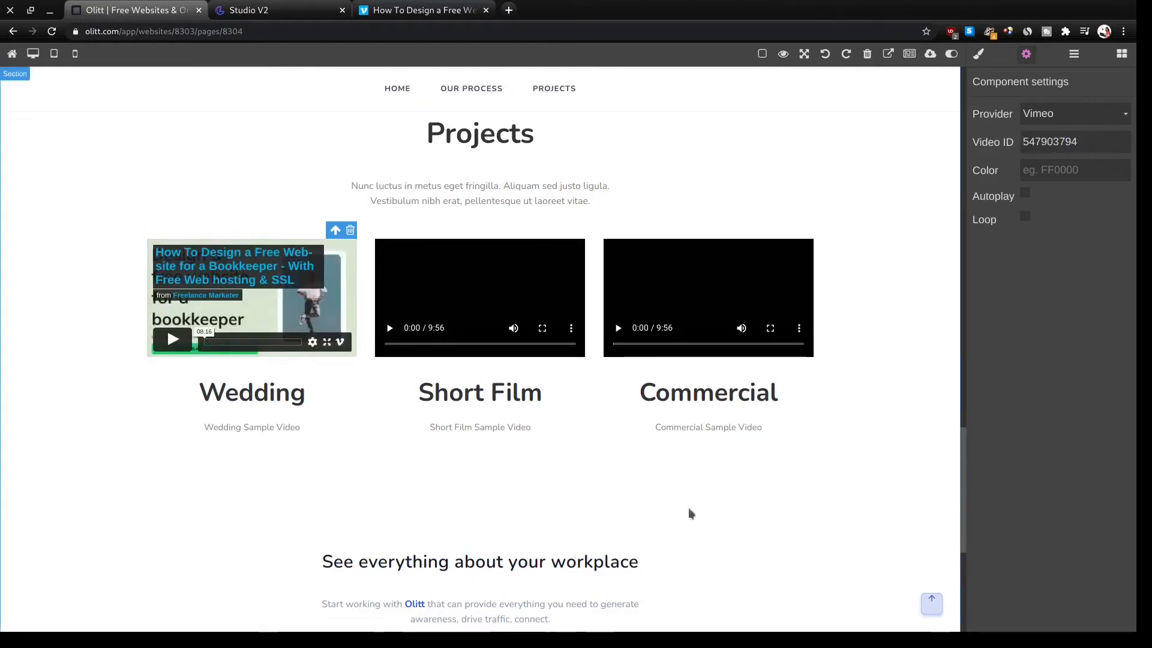
Open the component settings of the Short Film project's video and set its provider to Youtube (no cookie).
click(524, 279)
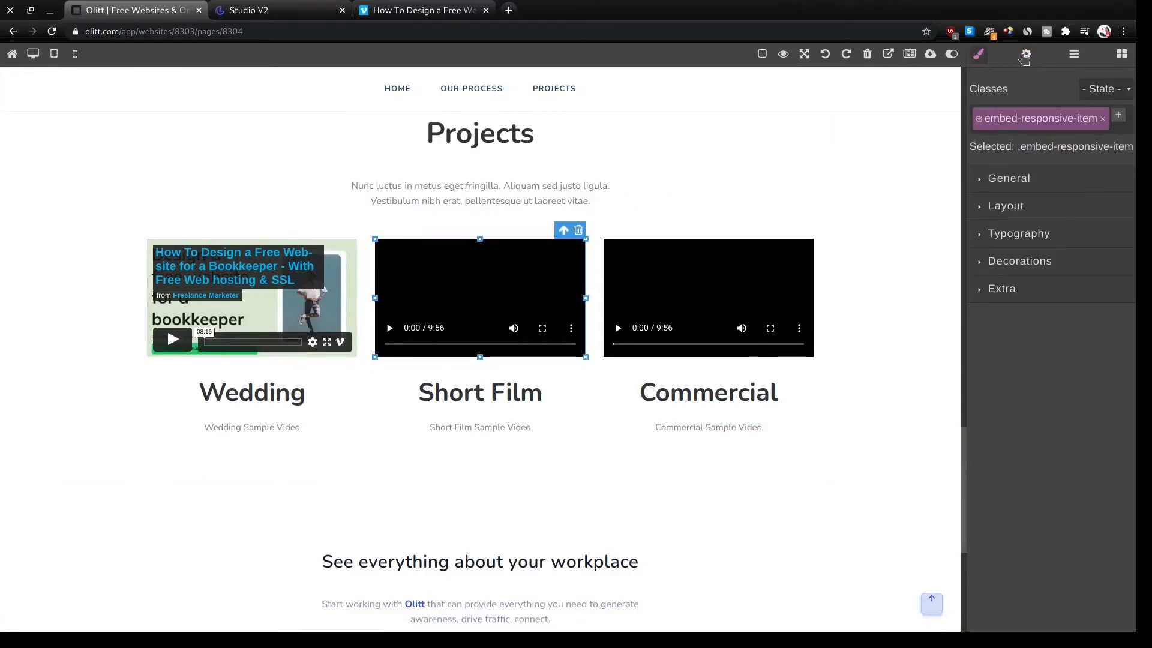
click(1024, 56)
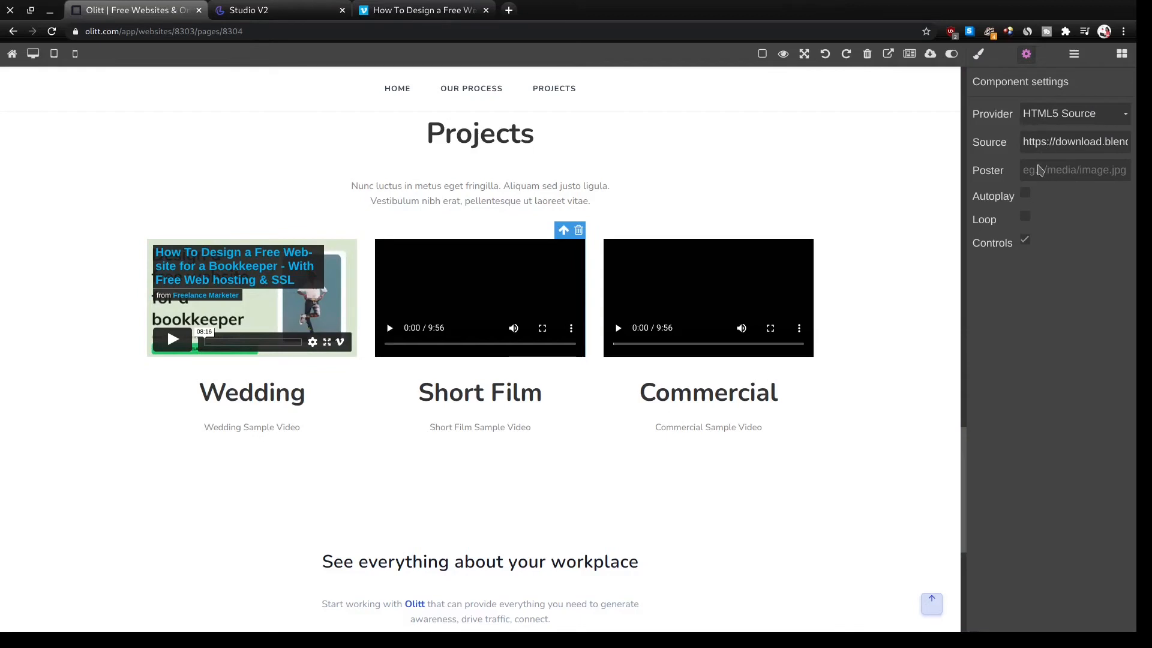
click(1039, 166)
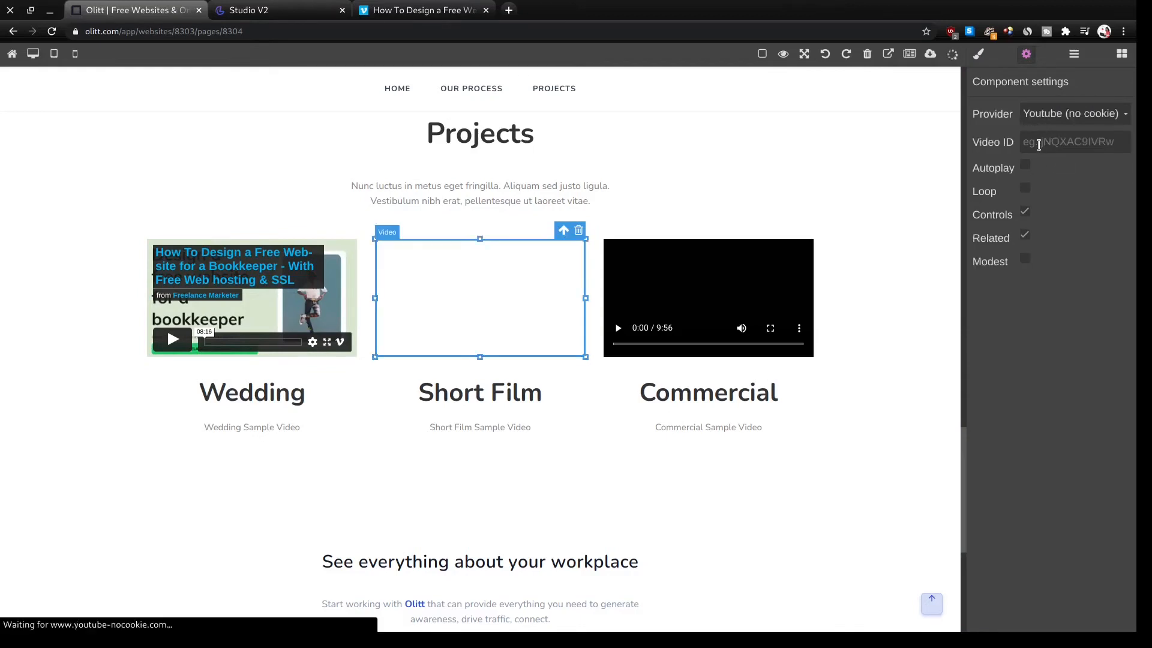
Set the Short Film video's ID to 547903794 from the copied Vimeo link and switch its provider to Vimeo.
click(1038, 144)
key(ctrl+v)
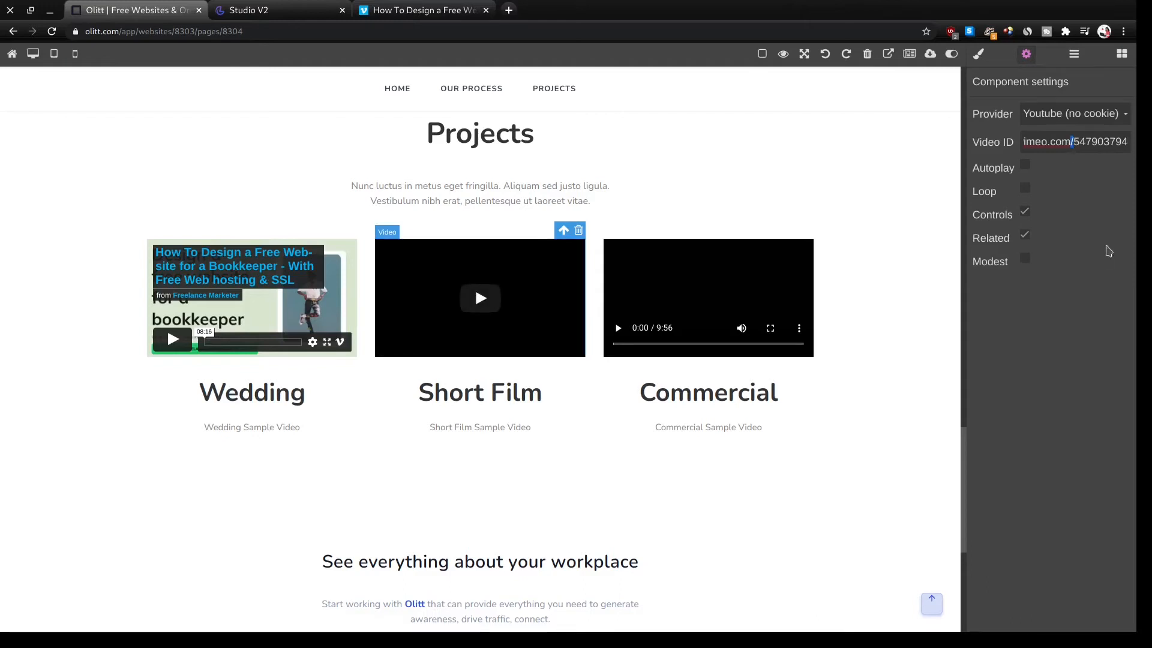
key(shift+Left)
key(shift+Left)
key(shift+Left)
key(shift+Left)
key(shift+Left)
key(shift+Left)
key(shift+Left)
key(shift+Left)
key(shift+Left)
key(shift+Left)
key(shift+Left)
key(shift+Left)
key(shift+Left)
key(shift+Left)
key(shift+Left)
key(shift+Left)
key(shift+Left)
key(shift+Left)
key(BackSpace)
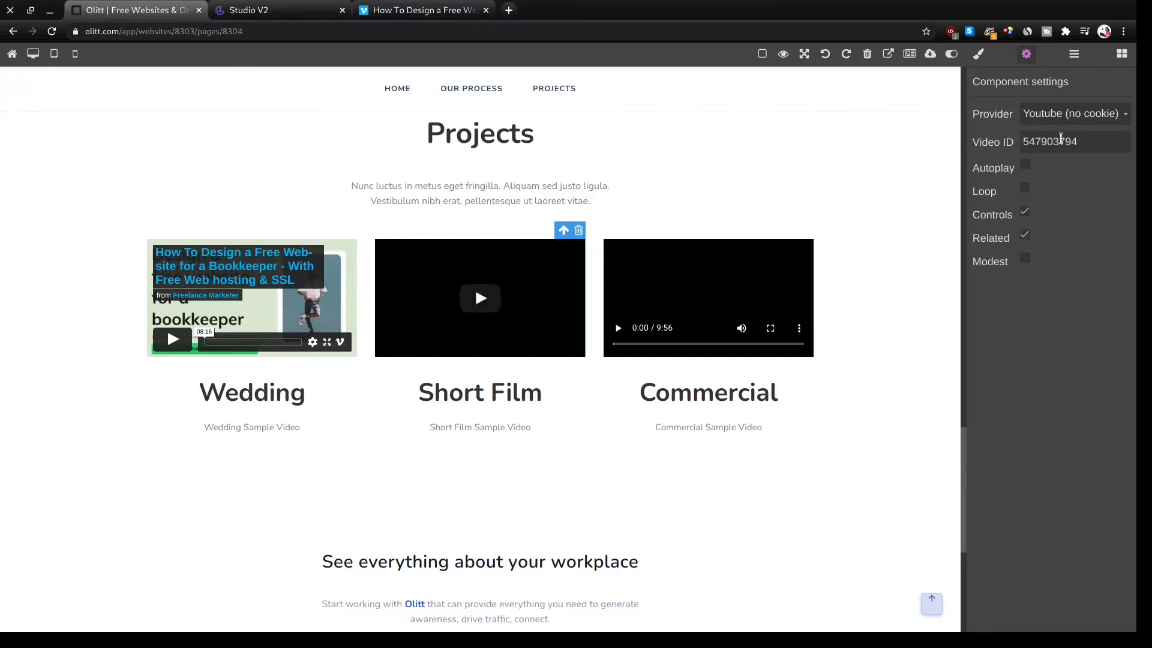
double_click(1060, 138)
click(1049, 174)
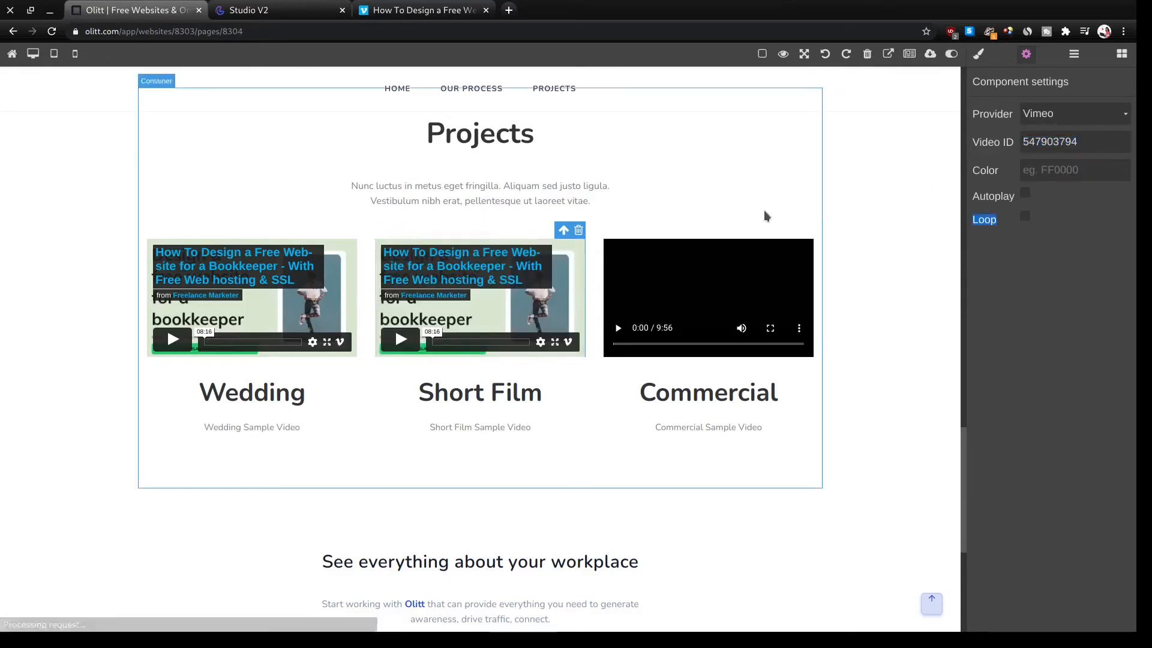
Select the Commercial project's video and copy the bookkeeper website video's YouTube URL from the TheeFreelanceMarketer Linktree page in a new browser tab.
click(754, 336)
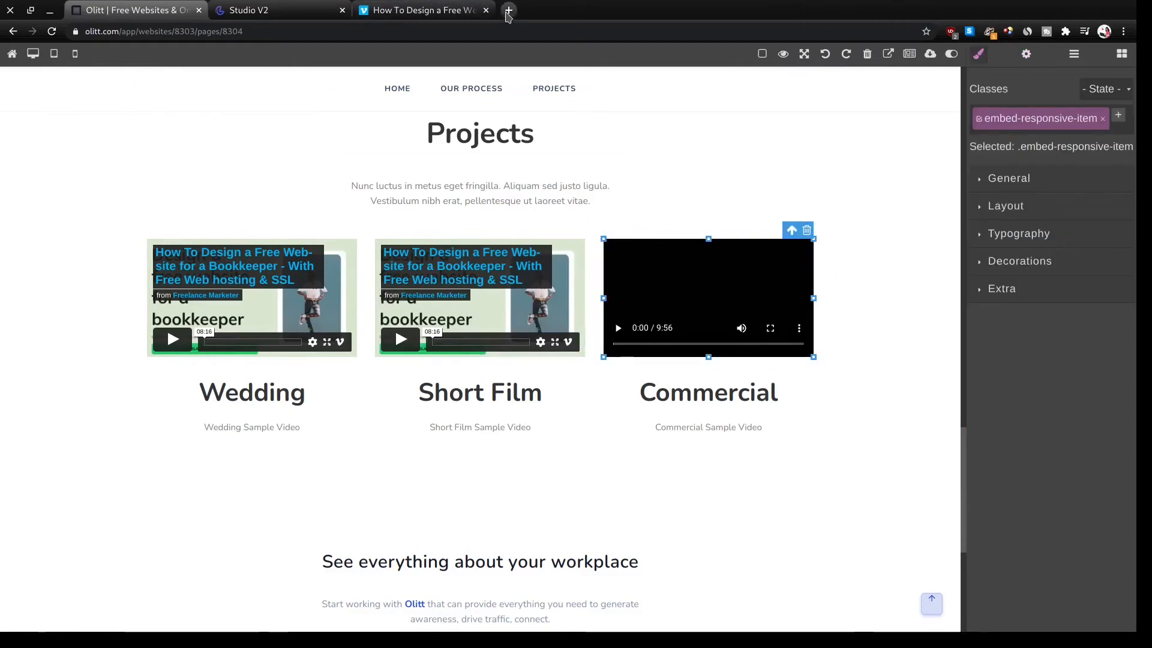
click(508, 10)
text(thee)
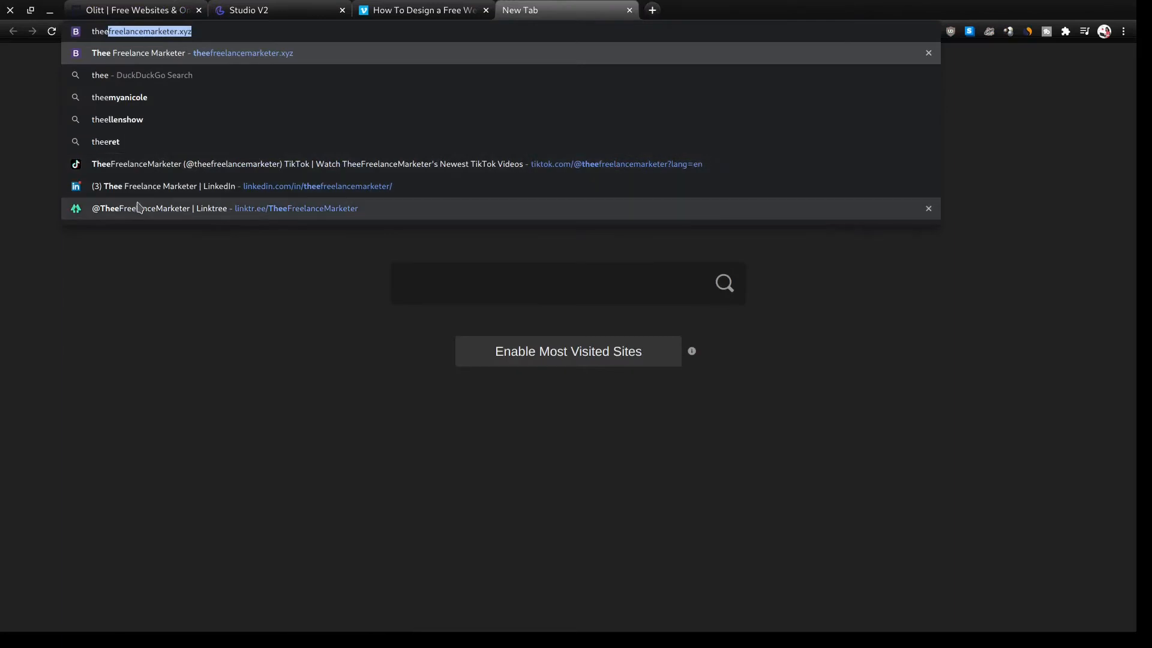
click(138, 208)
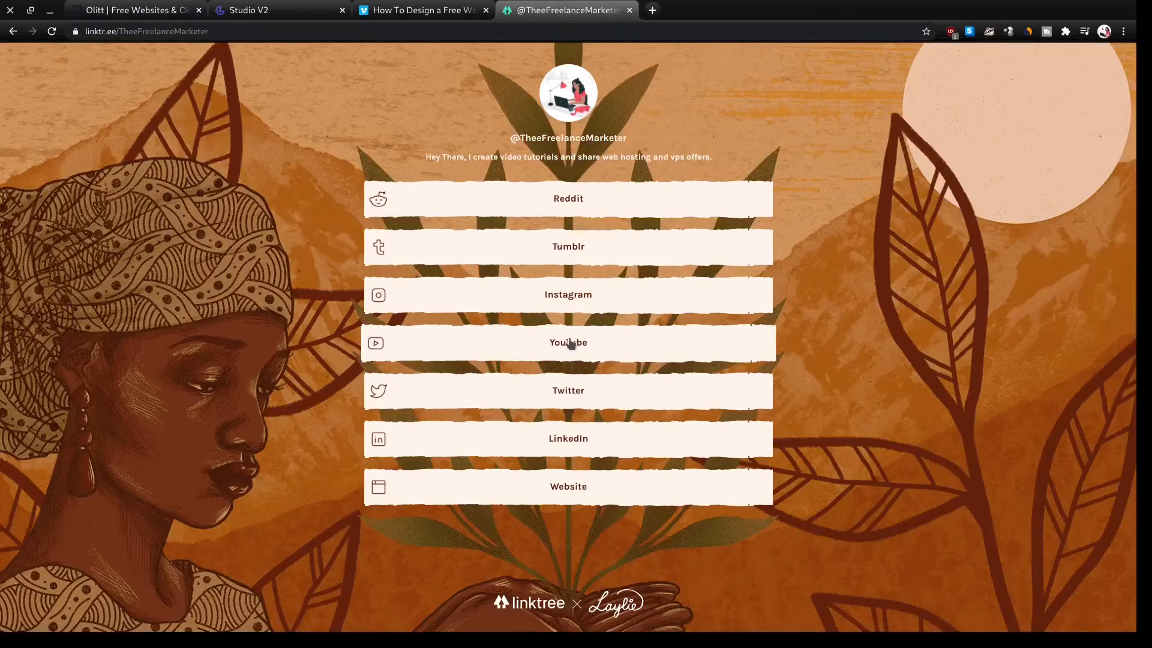
click(570, 344)
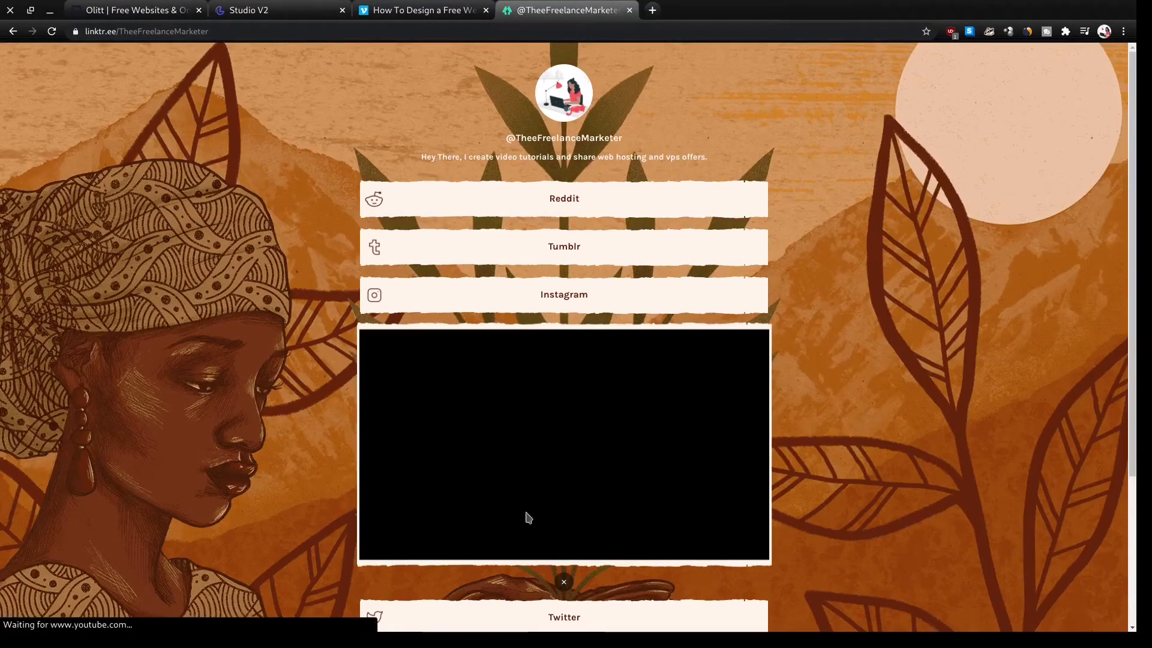
scroll(538, 365, down, 2)
scroll(540, 367, down, 2)
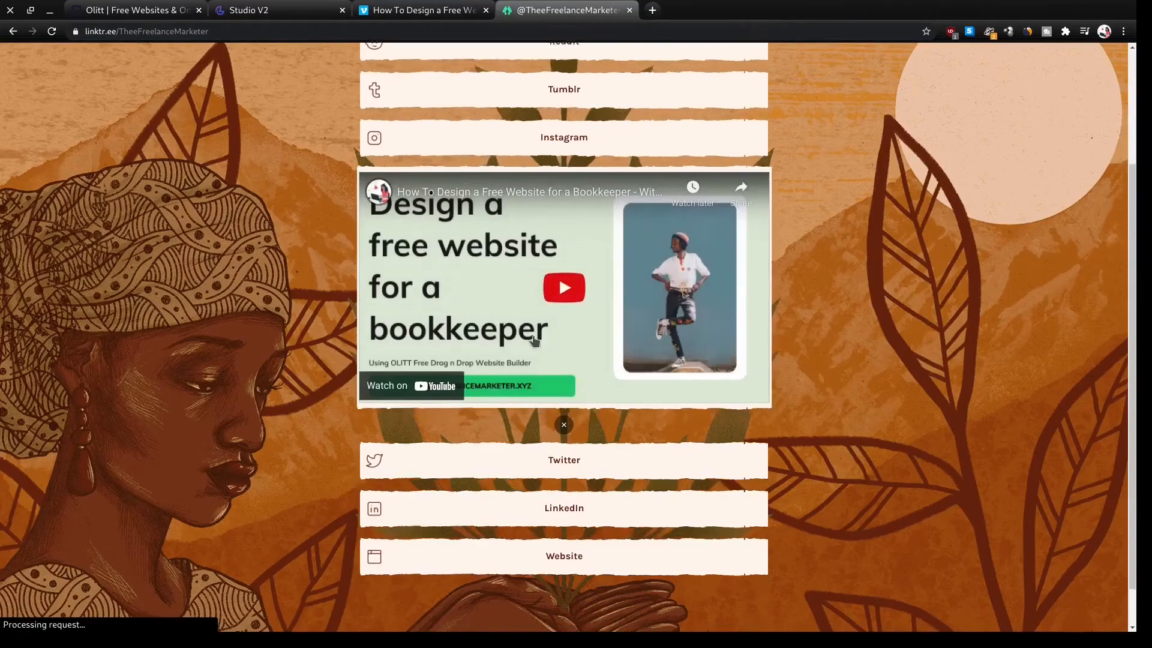
right_click(505, 234)
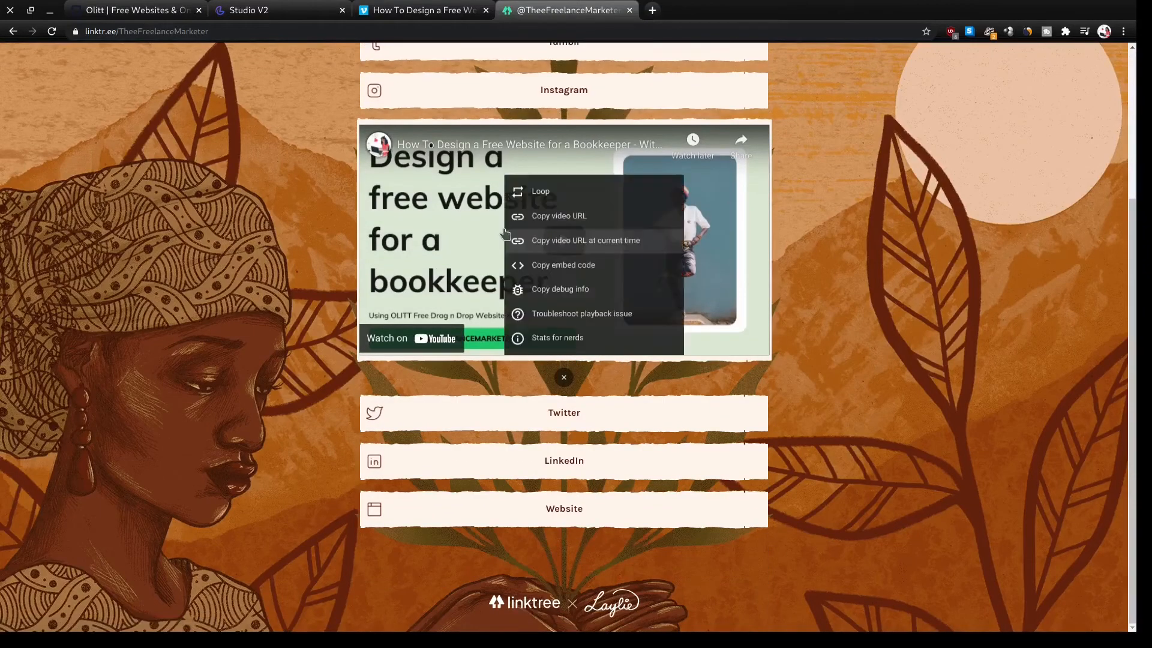
click(553, 216)
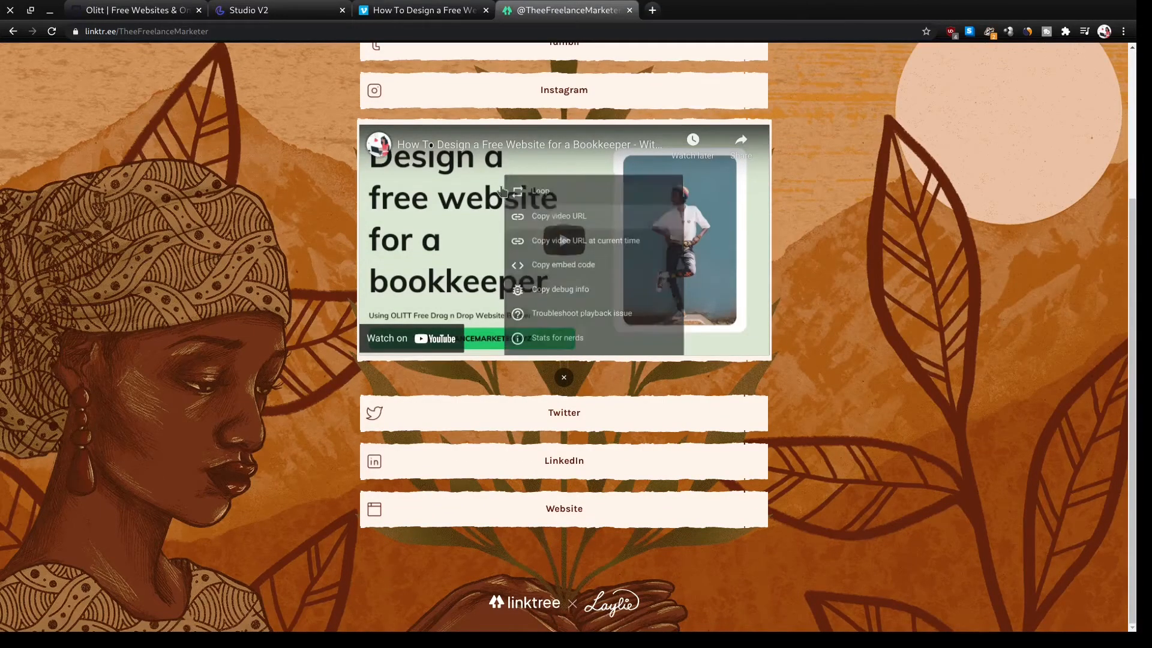
Back in Olitt, set the Commercial video's provider to Youtube and paste the copied link as its video ID.
click(90, 10)
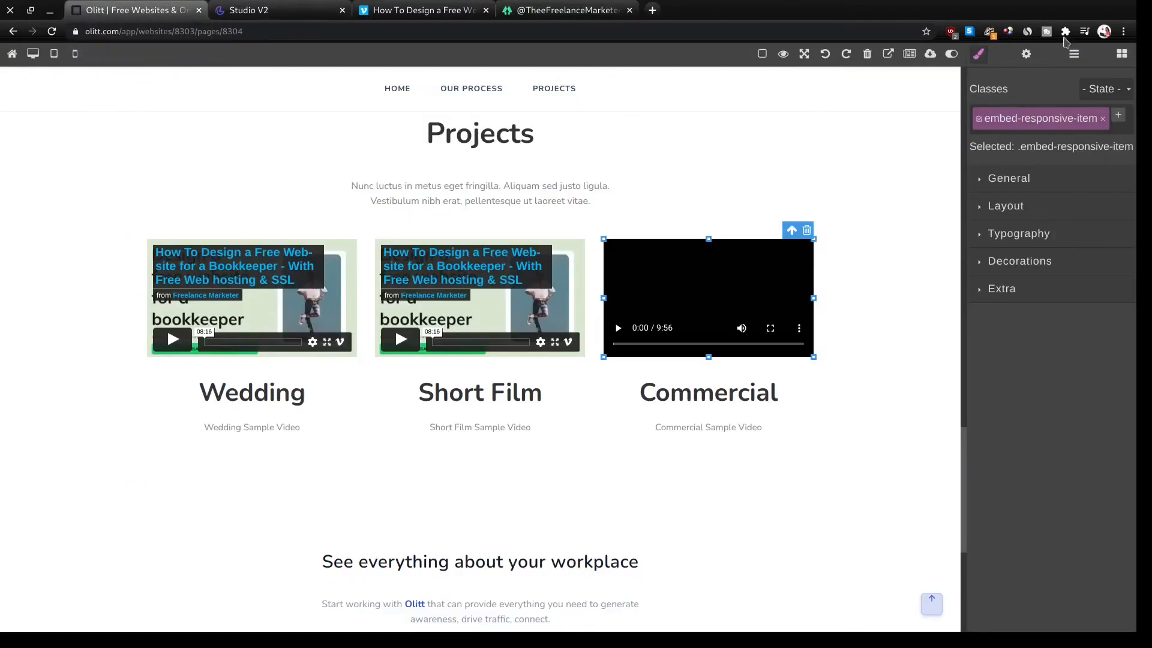
click(1025, 54)
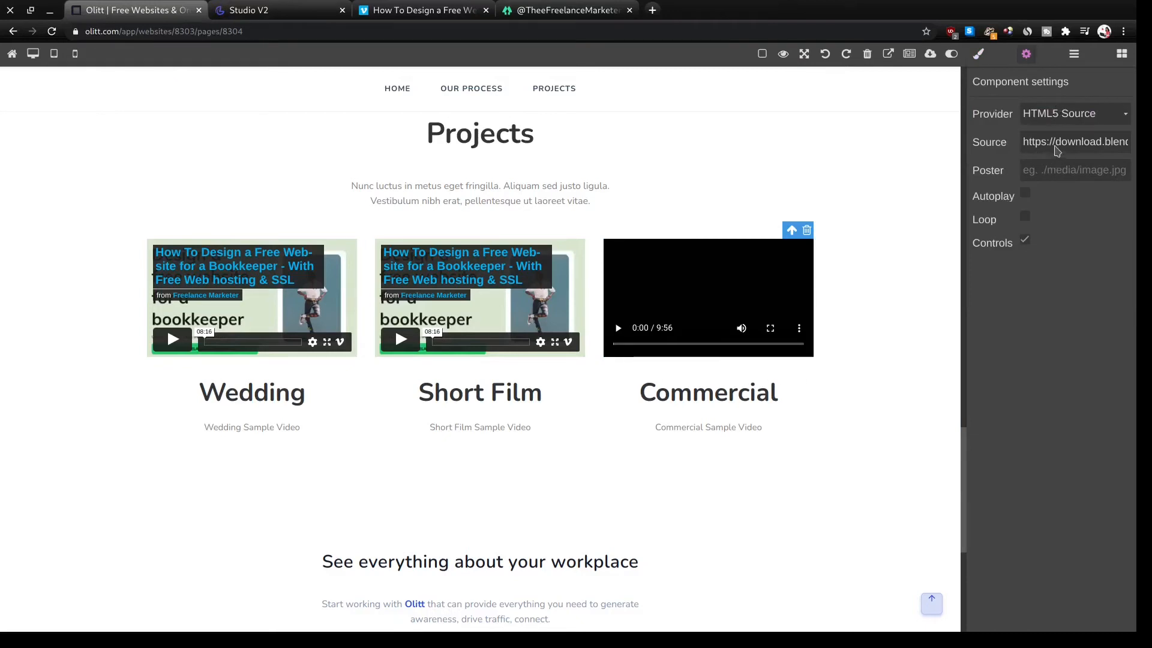
click(1057, 150)
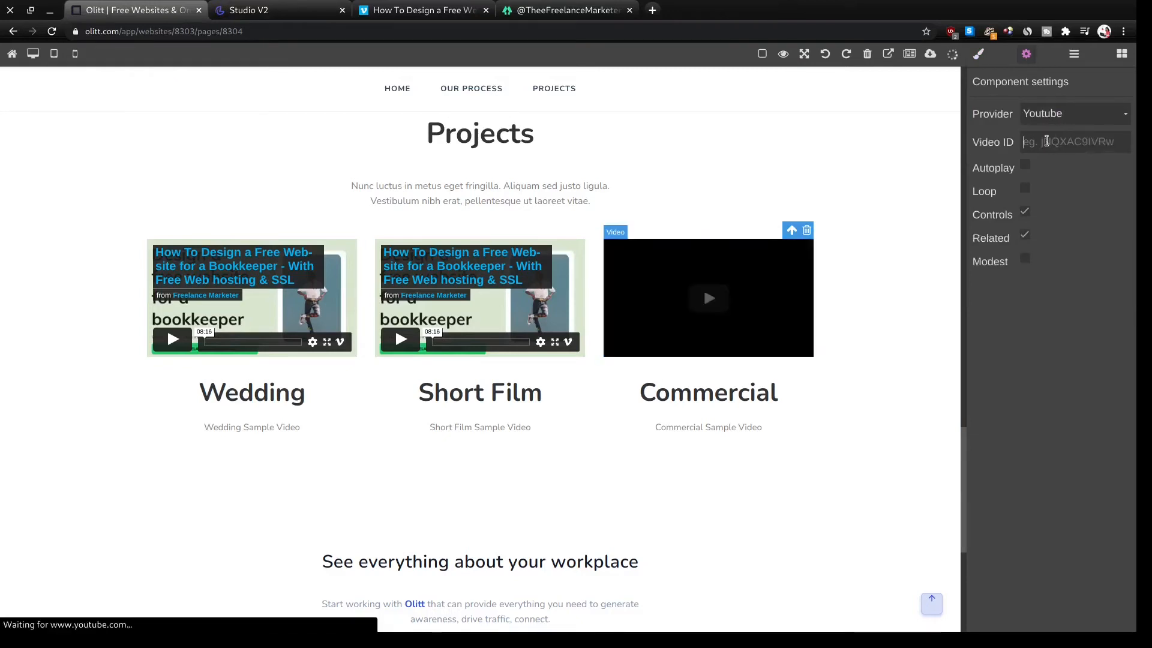
click(1046, 142)
key(ctrl+v)
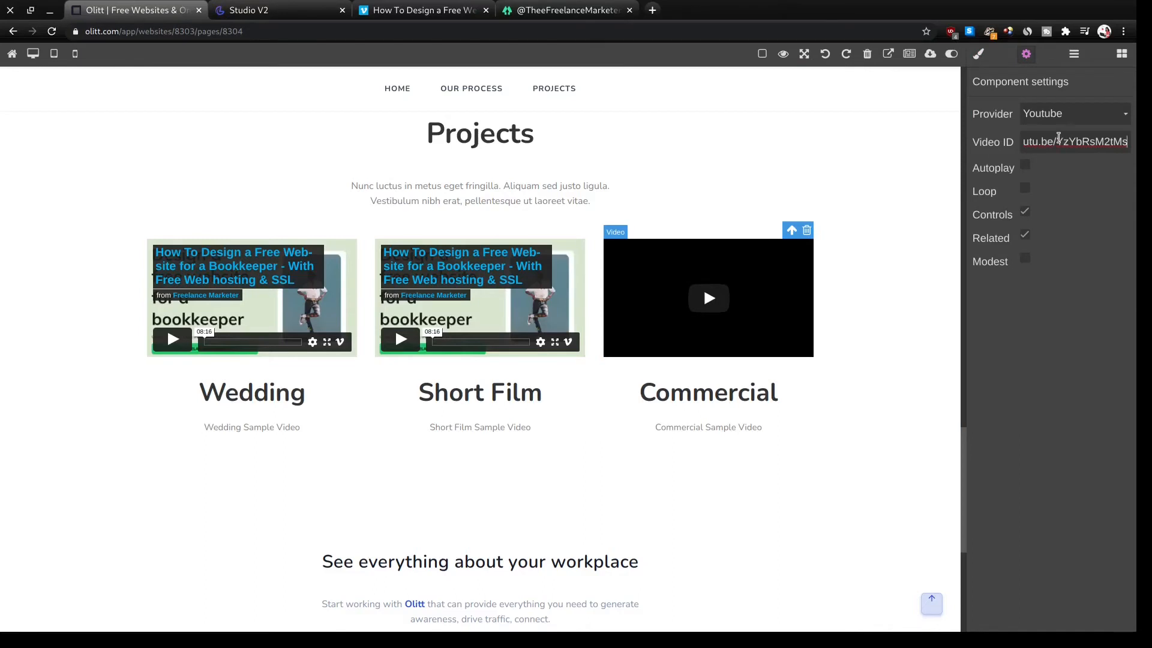
Strip the address part before the code from the Commercial video's ID so that only YzYbRsM2tMs is left.
click(1057, 141)
key(BackSpace)
key(BackSpace)
key(BackSpace)
key(BackSpace)
key(BackSpace)
key(BackSpace)
key(BackSpace)
key(BackSpace)
key(BackSpace)
key(BackSpace)
key(BackSpace)
key(BackSpace)
key(BackSpace)
key(BackSpace)
key(BackSpace)
key(BackSpace)
key(BackSpace)
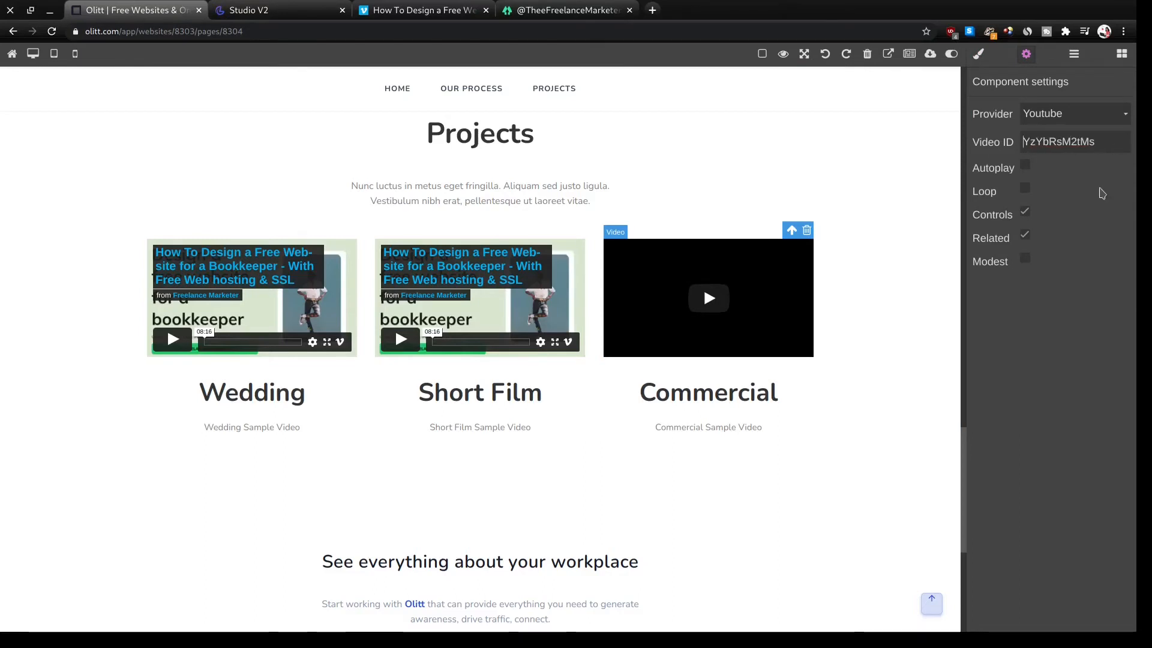
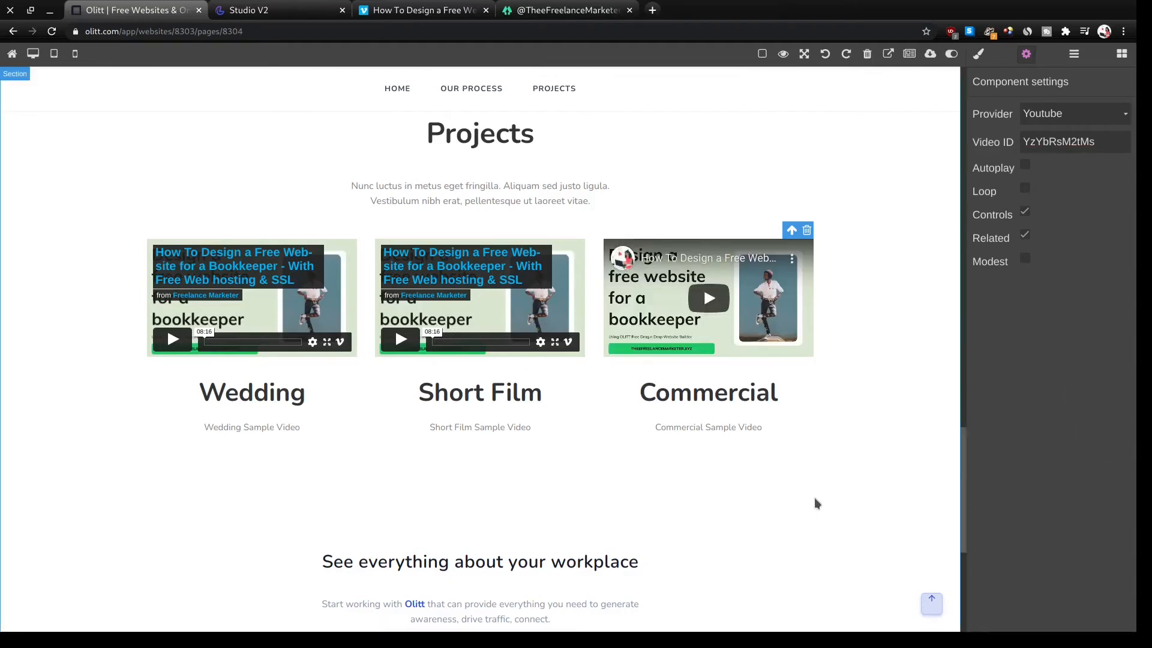
Find the Testimonials block with the search term "testi" and add it between the Projects section and "See everything about your workplace".
scroll(816, 502, down, 5)
scroll(813, 348, up, 1)
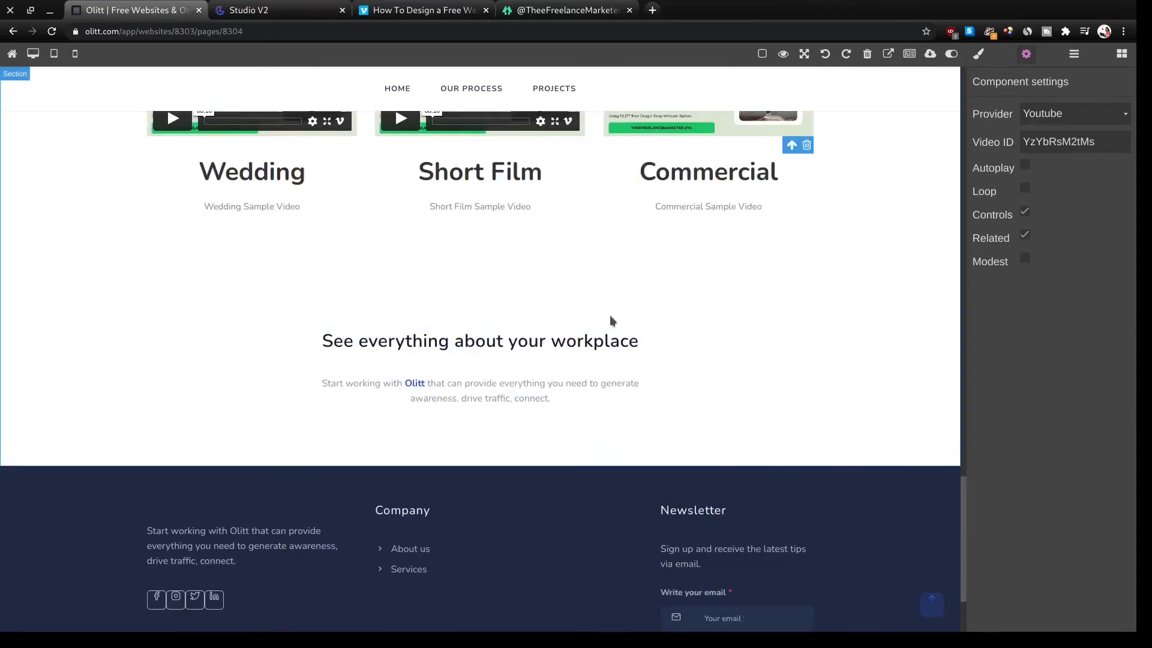
click(1122, 55)
key(ctrl+f)
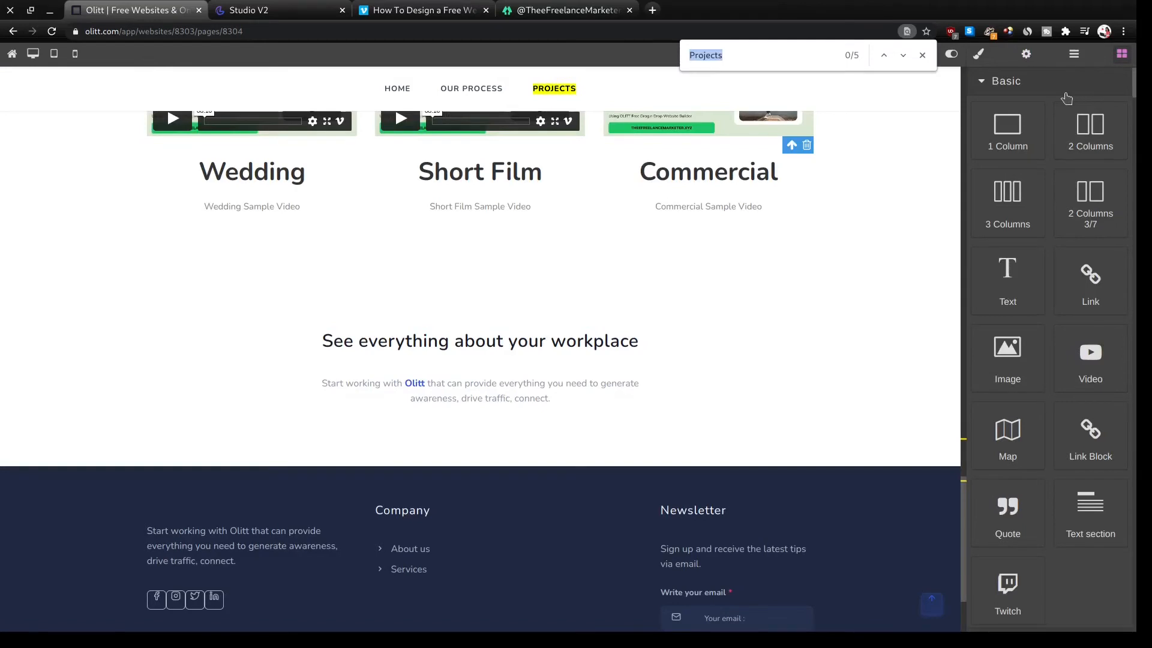
text(testi)
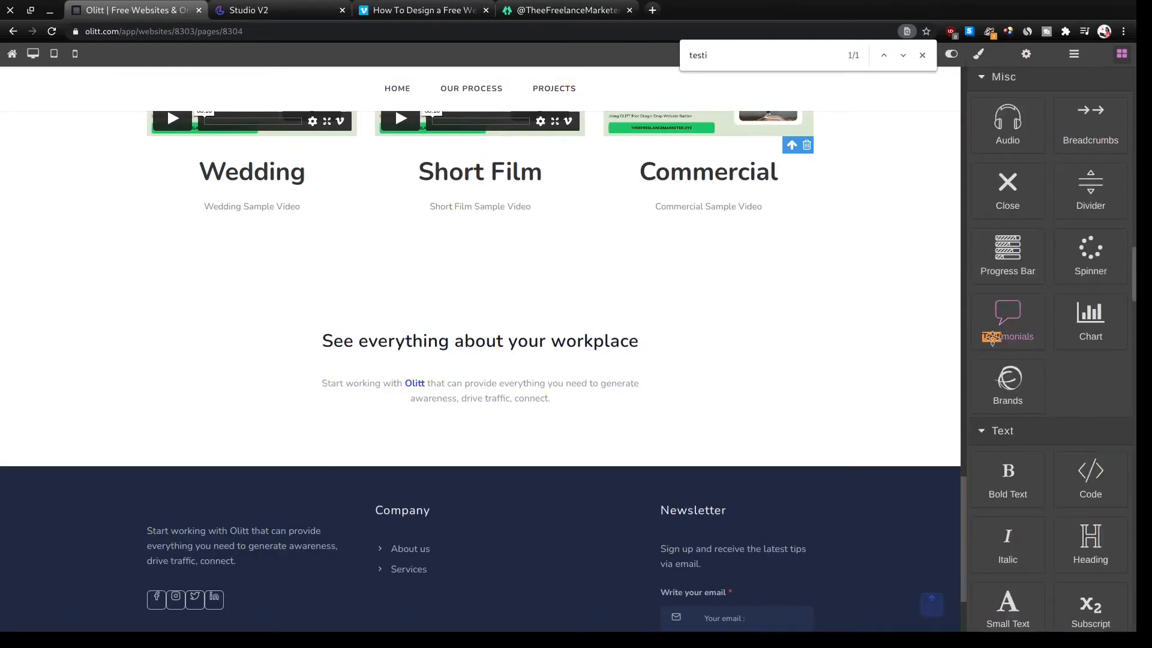
drag(990, 338, 891, 276)
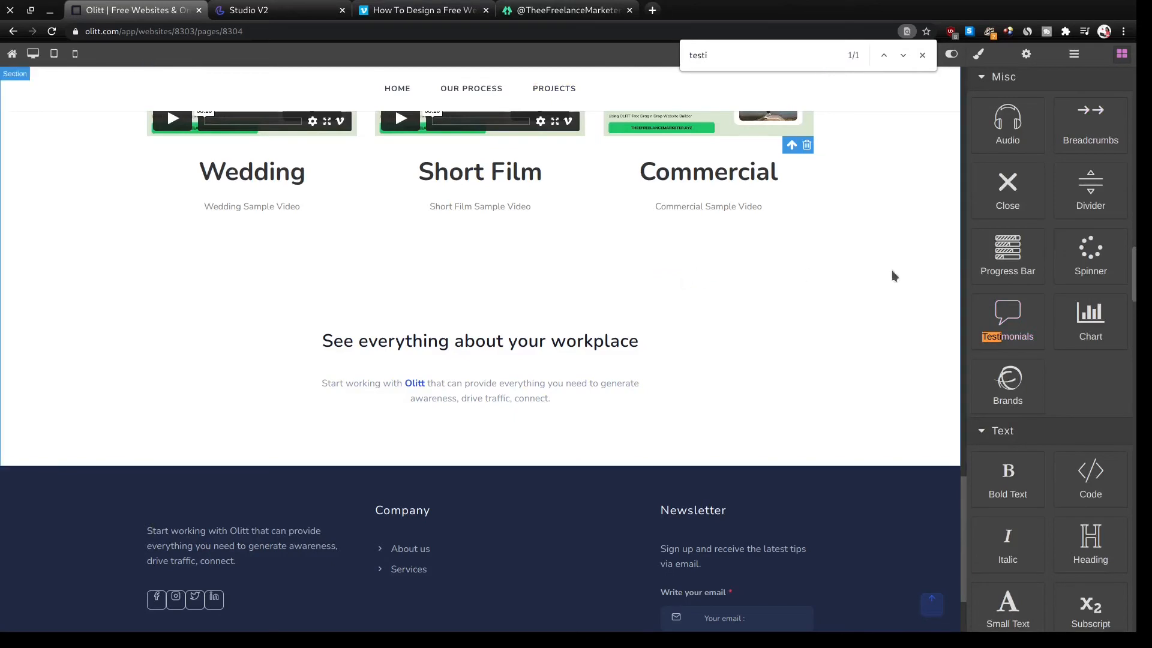
drag(1000, 311, 642, 307)
scroll(602, 380, down, 4)
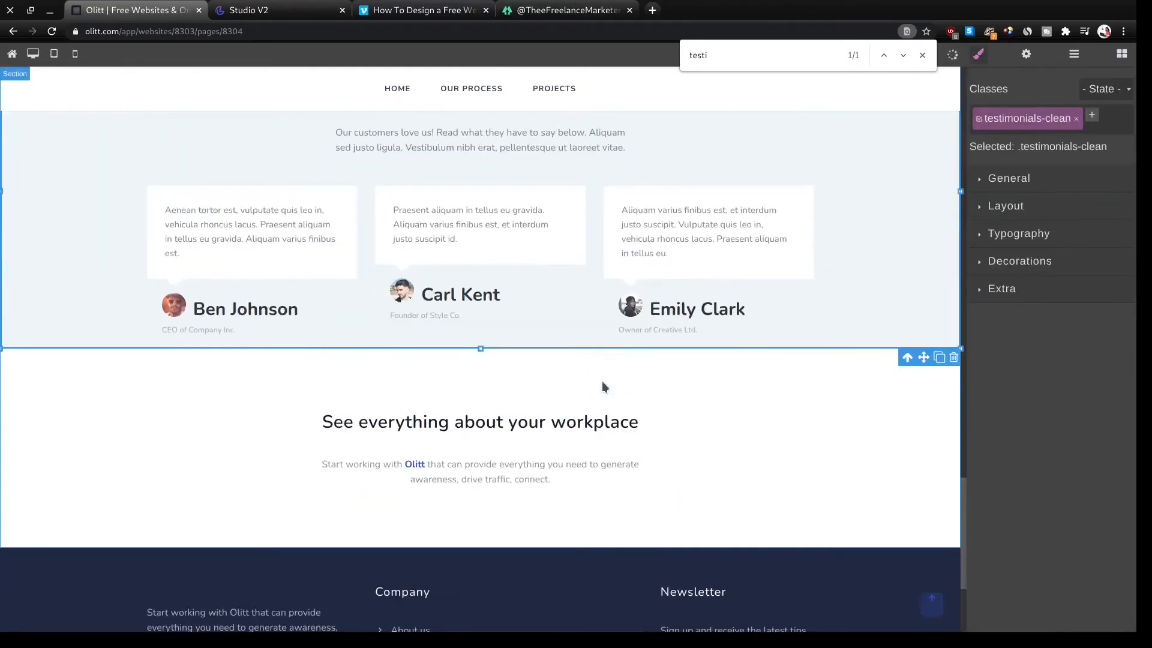
scroll(570, 362, up, 3)
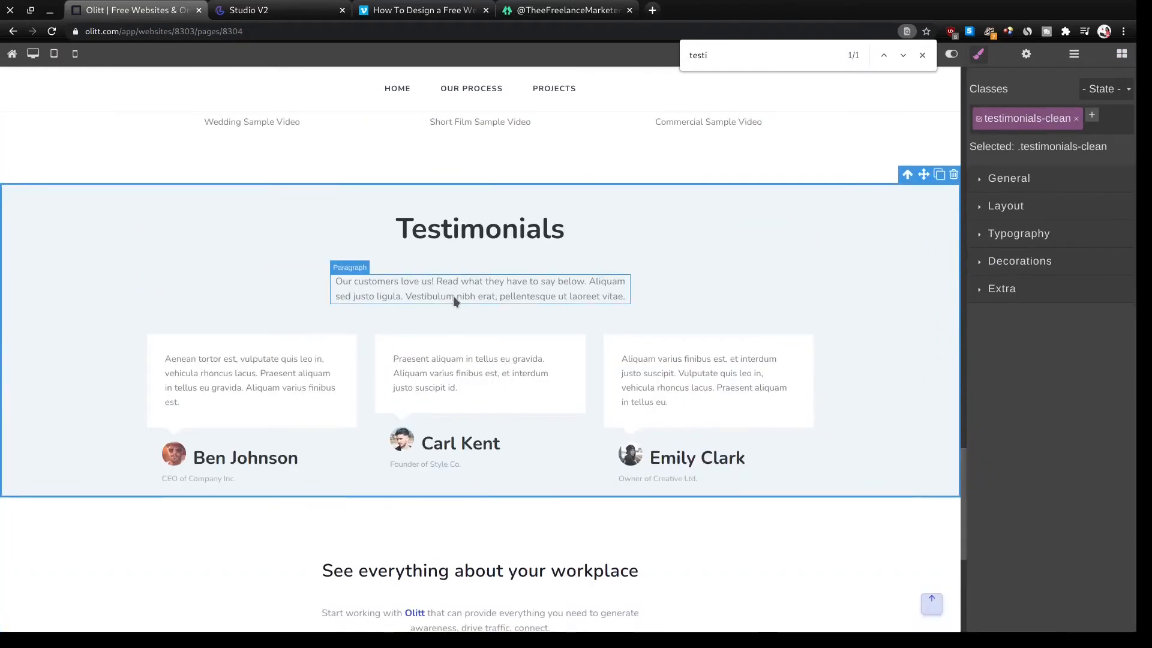
Delete the placeholder Latin text from the Testimonials intro, keeping "Our customers love us! Read what they have to say below.".
click(452, 296)
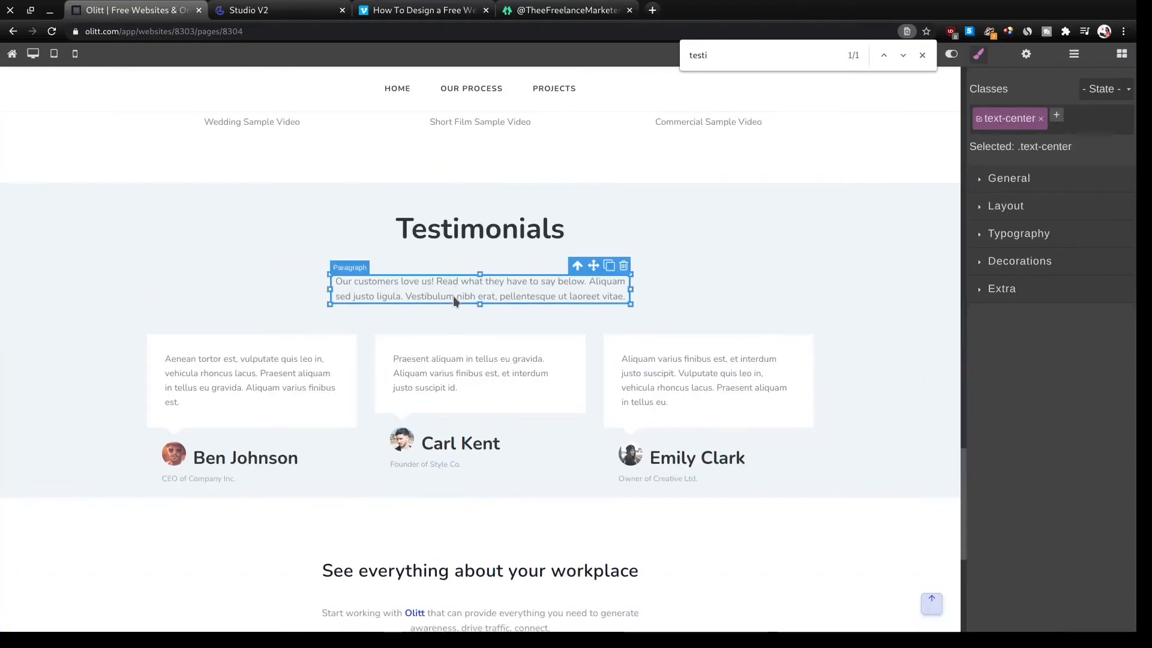
double_click(561, 292)
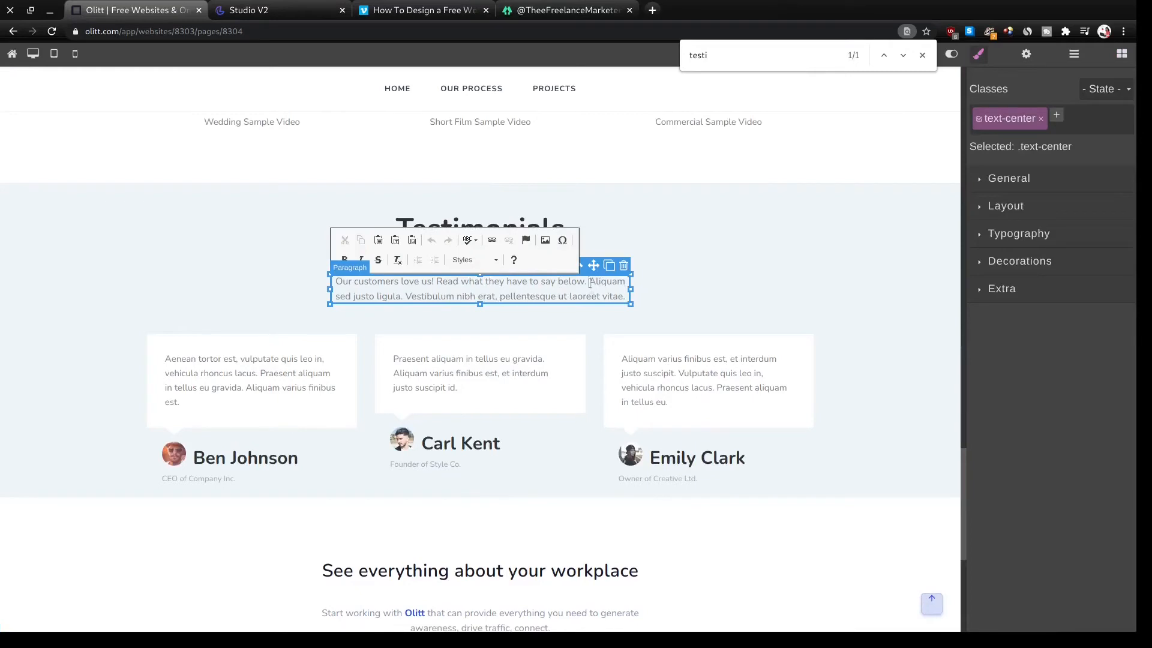
drag(589, 282, 620, 295)
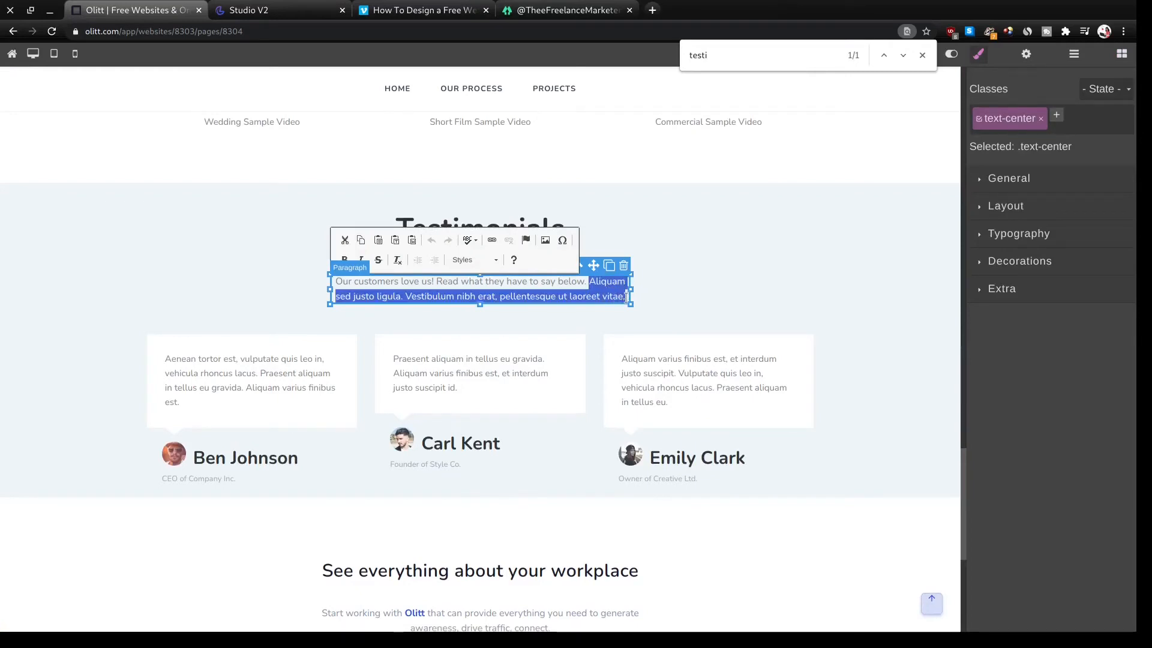
key(BackSpace)
Replace the first testimonial's placeholder text with "Amazing work".
click(233, 368)
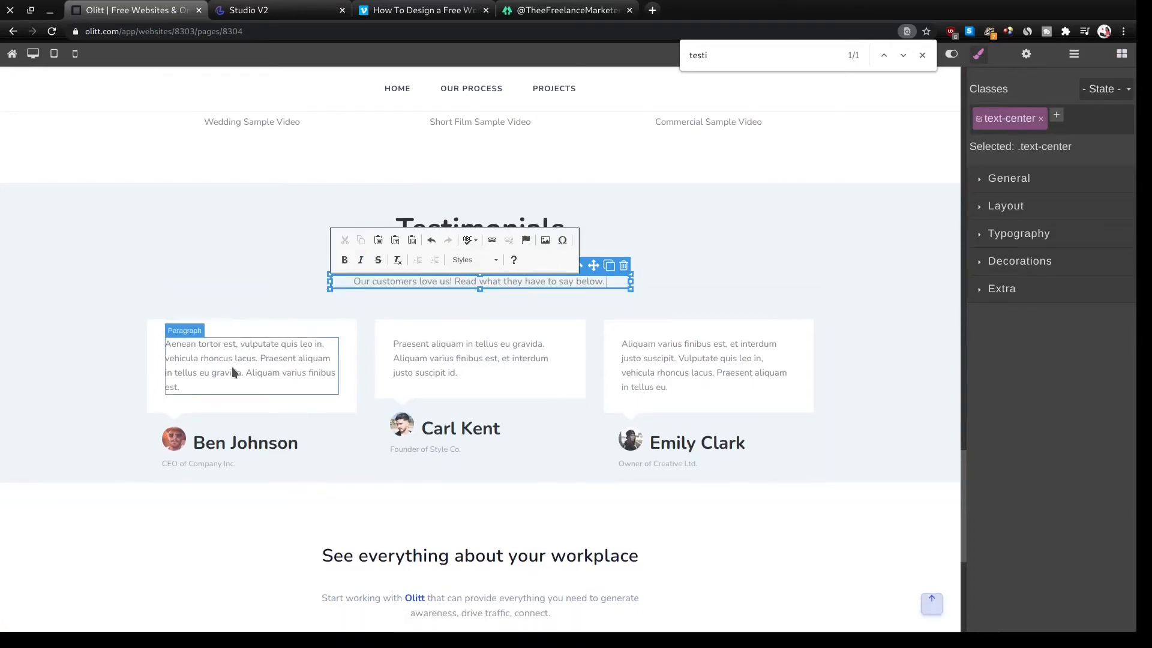
triple_click(233, 367)
text(Amazing)
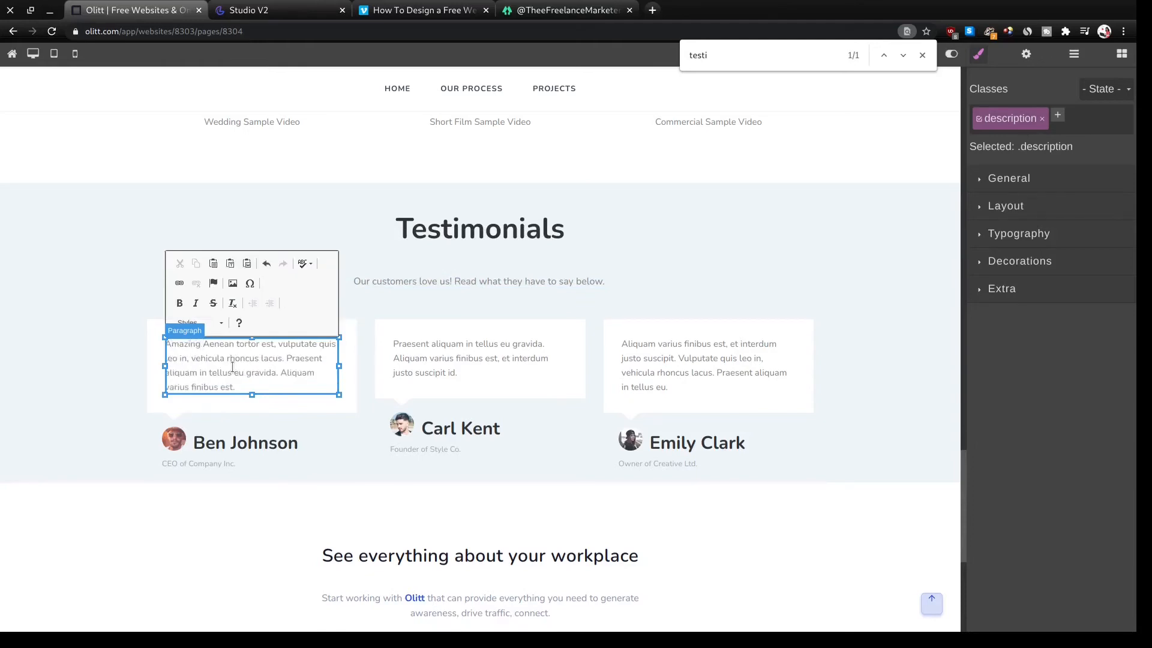
key(ctrl+a)
text(Ami)
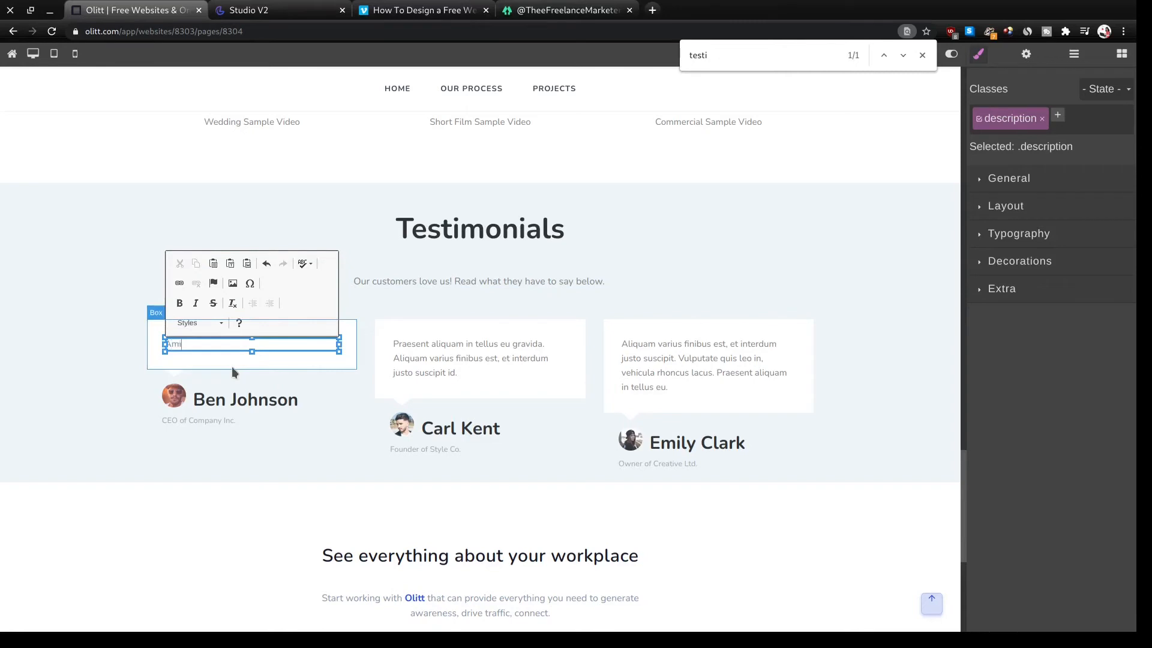
key(BackSpace)
text(azing work)
Replace the second testimonial's placeholder text with "Good Job".
click(462, 363)
double_click(463, 358)
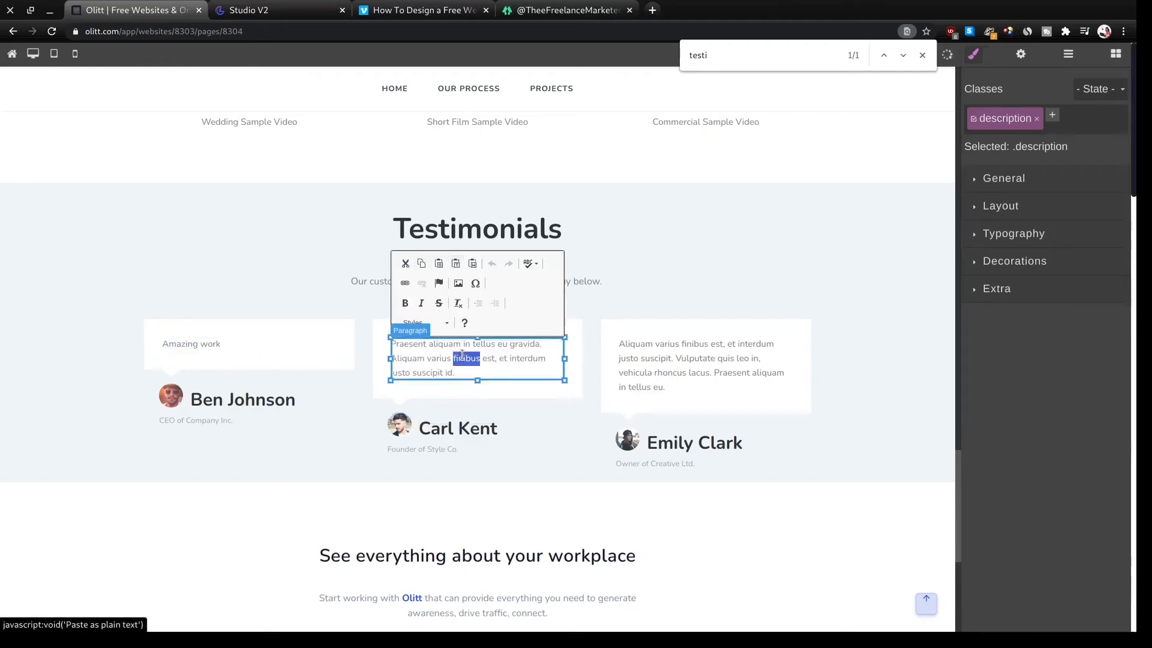
triple_click(457, 362)
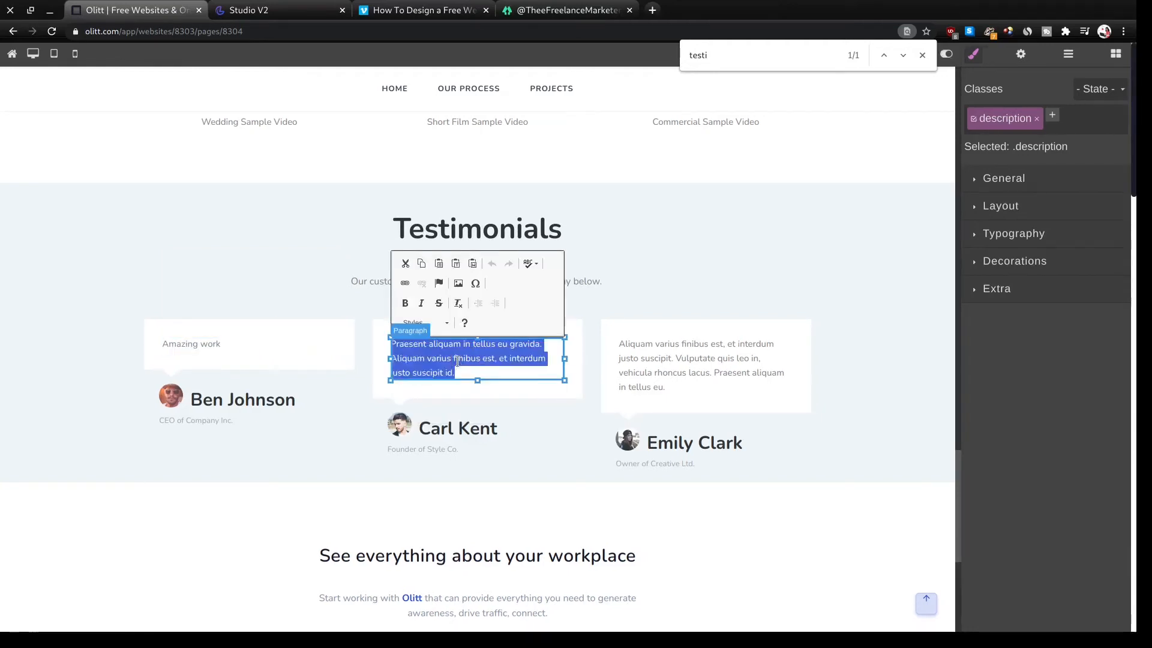
key(BackSpace)
text(Good)
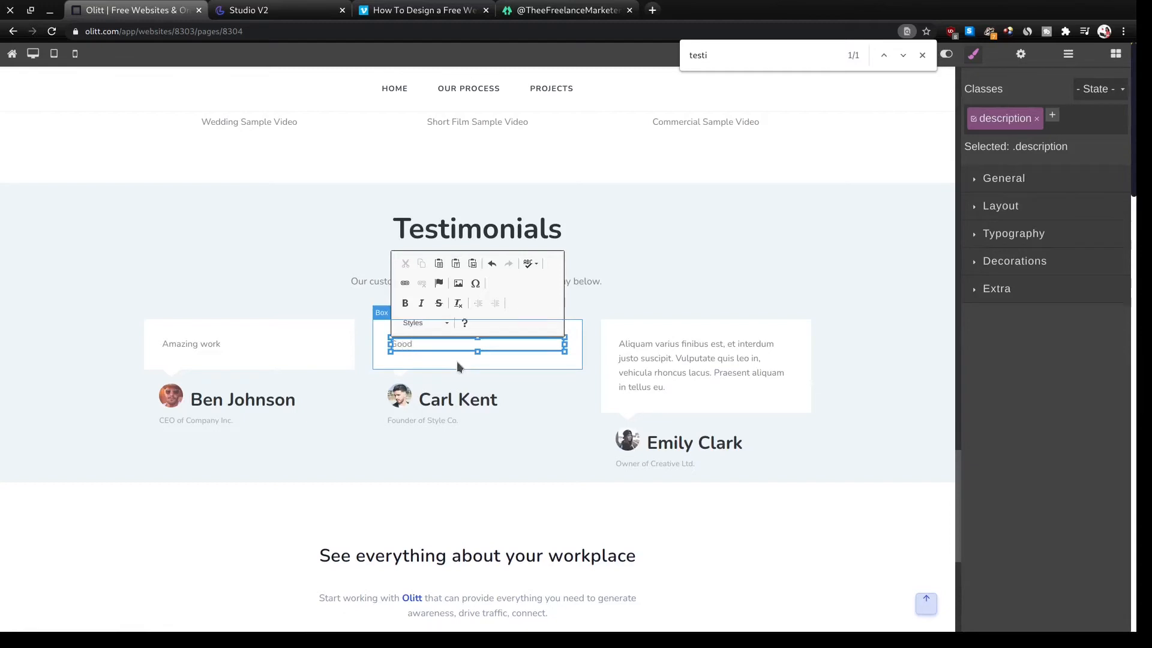
text( Job)
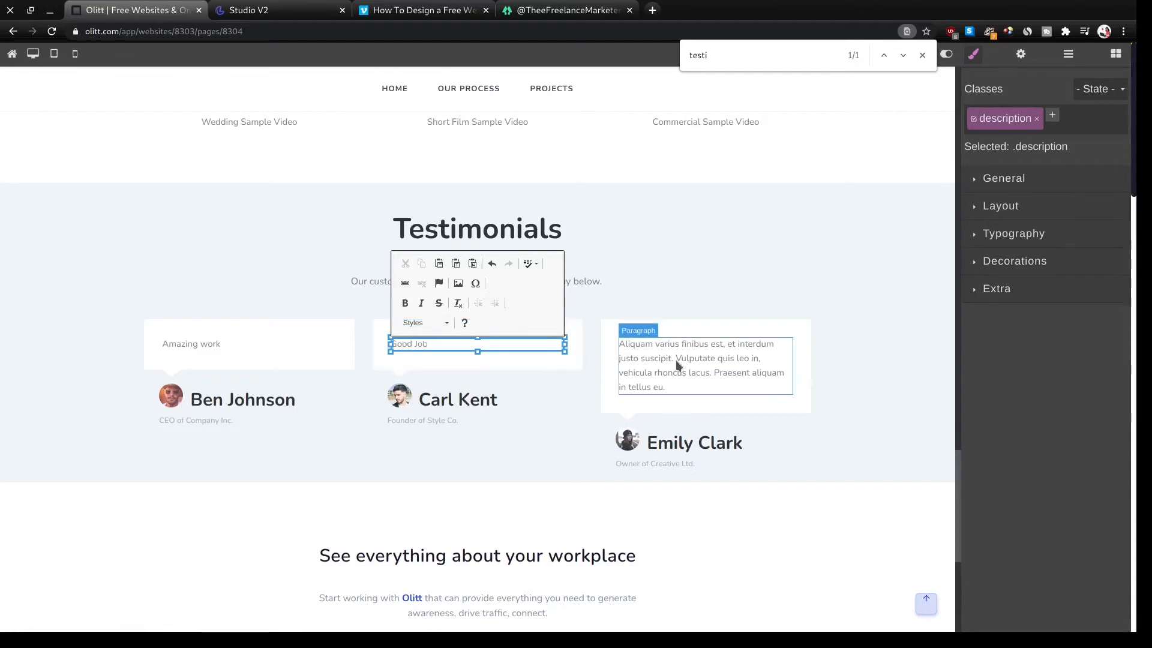
Replace the third testimonial's placeholder text with "Thank you!".
double_click(675, 376)
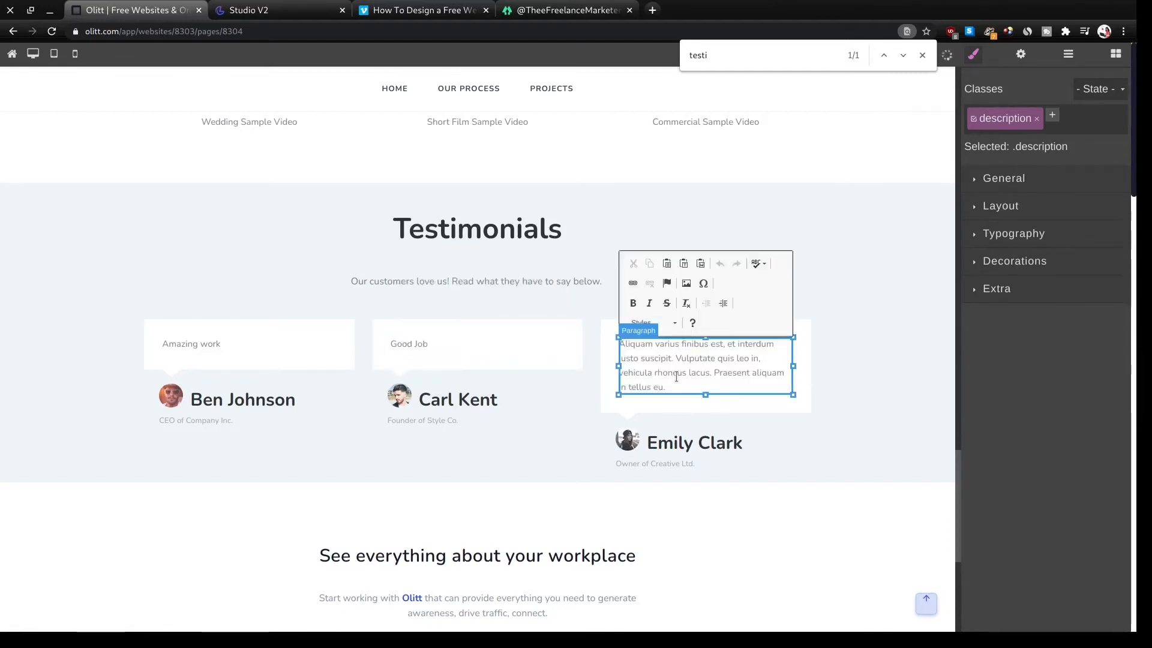
text(Thank yo)
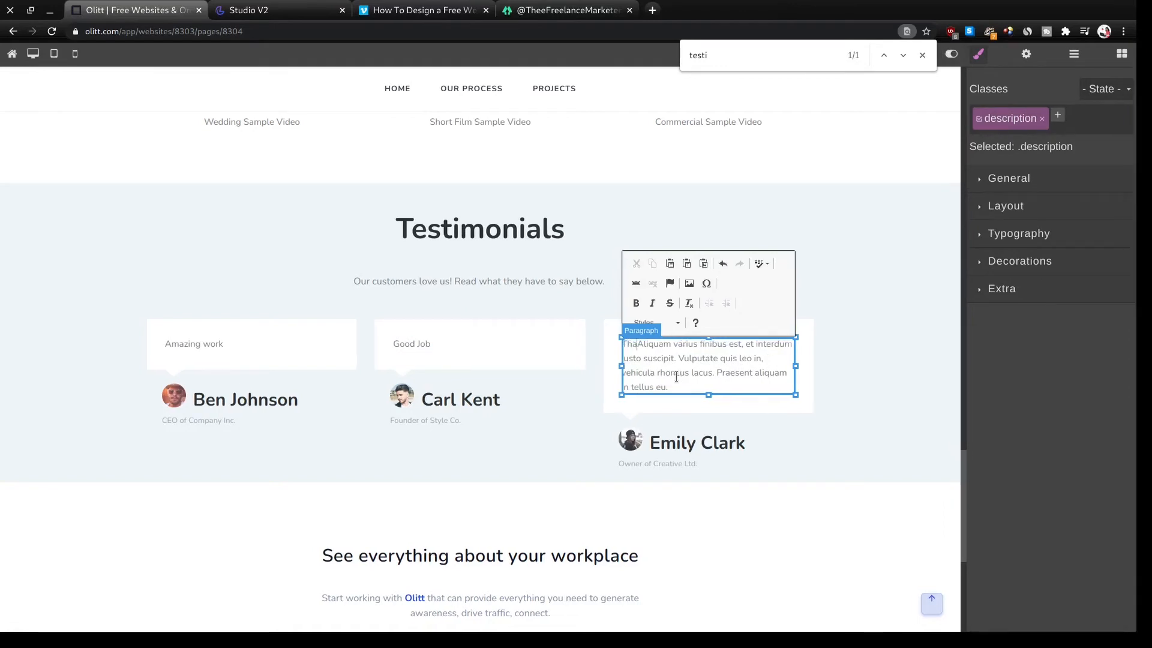
text(u)
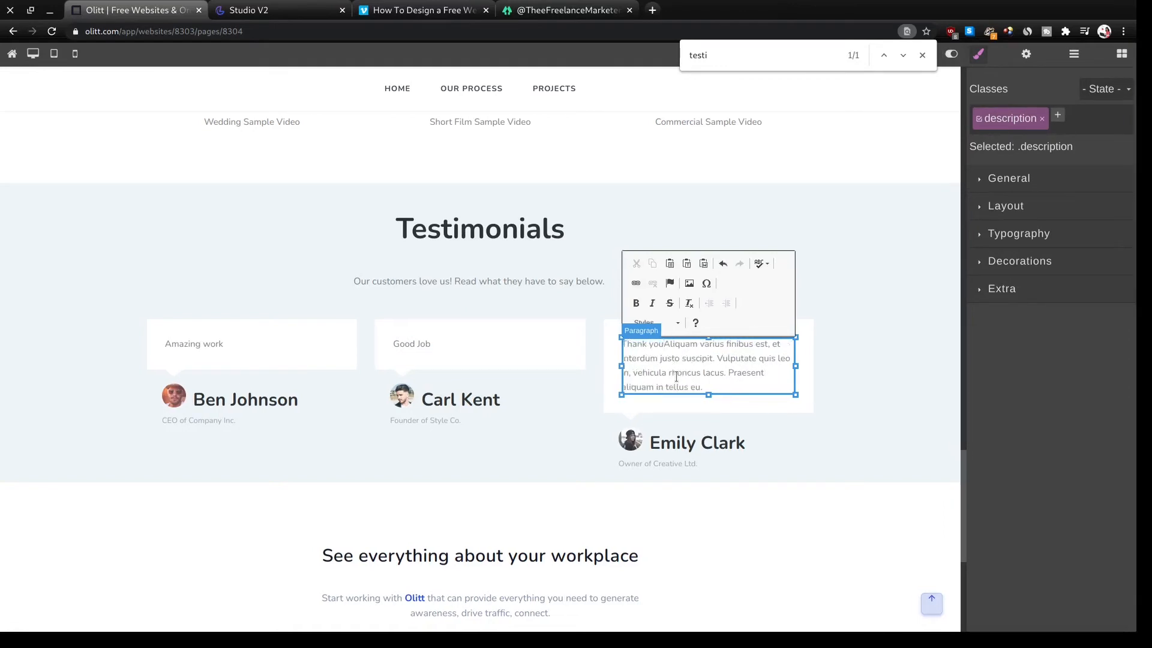
double_click(676, 377)
key(ctrl+a)
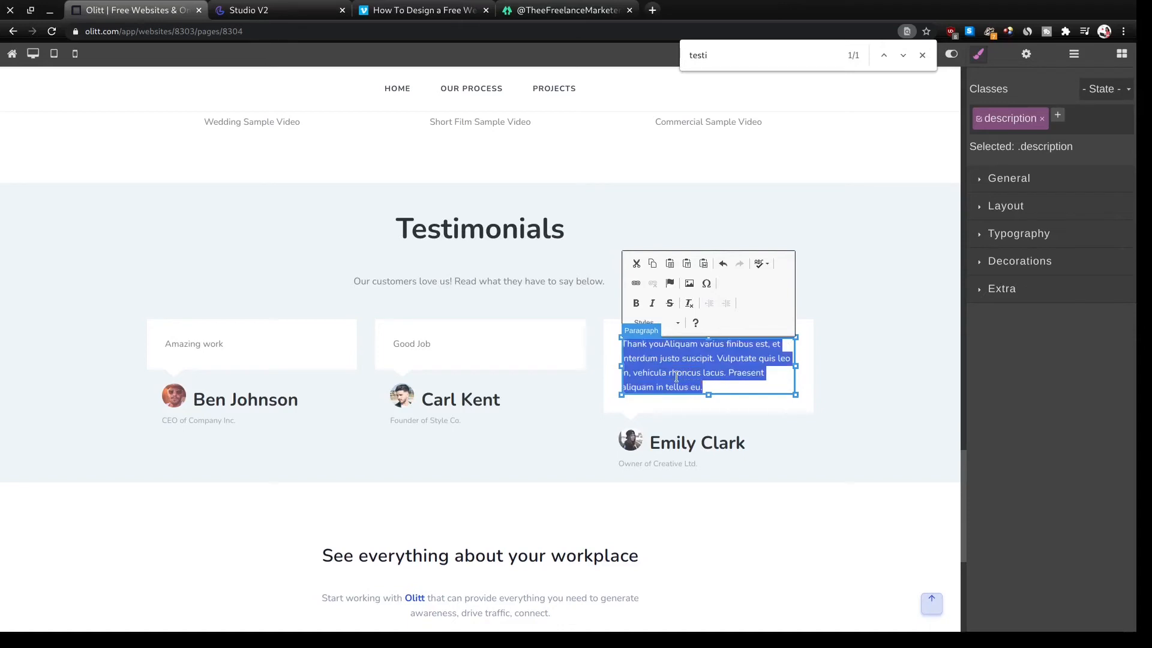
key(BackSpace)
text(Thank you!)
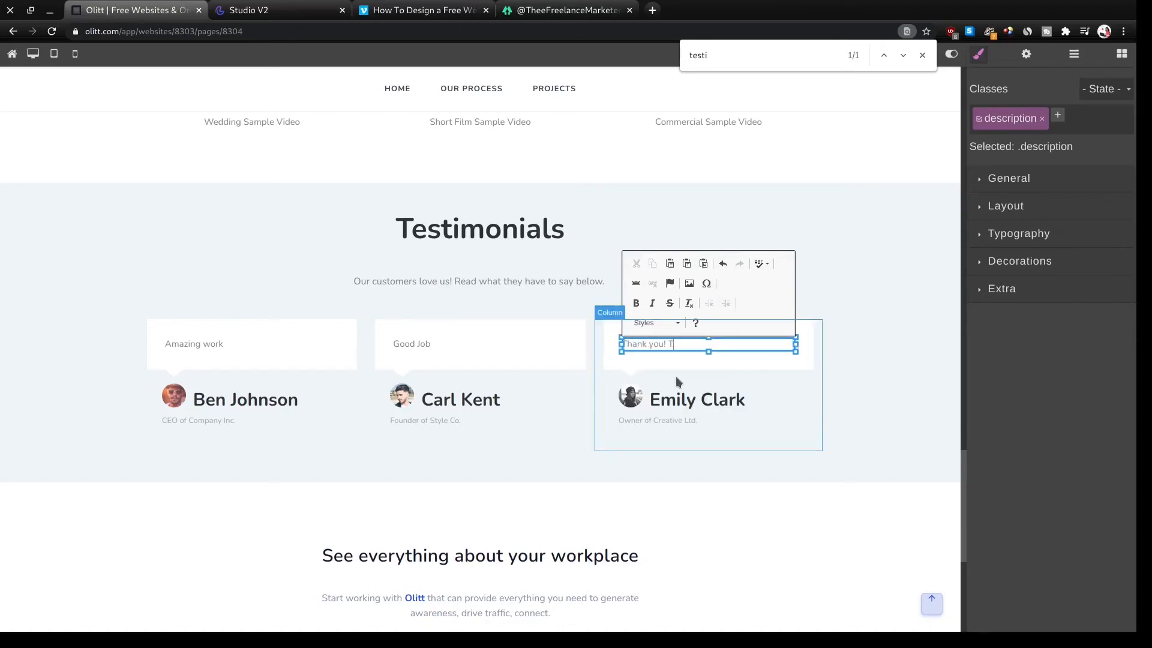
Change the "See everything about your workplace" heading below the testimonials to "Mission".
scroll(675, 382, down, 3)
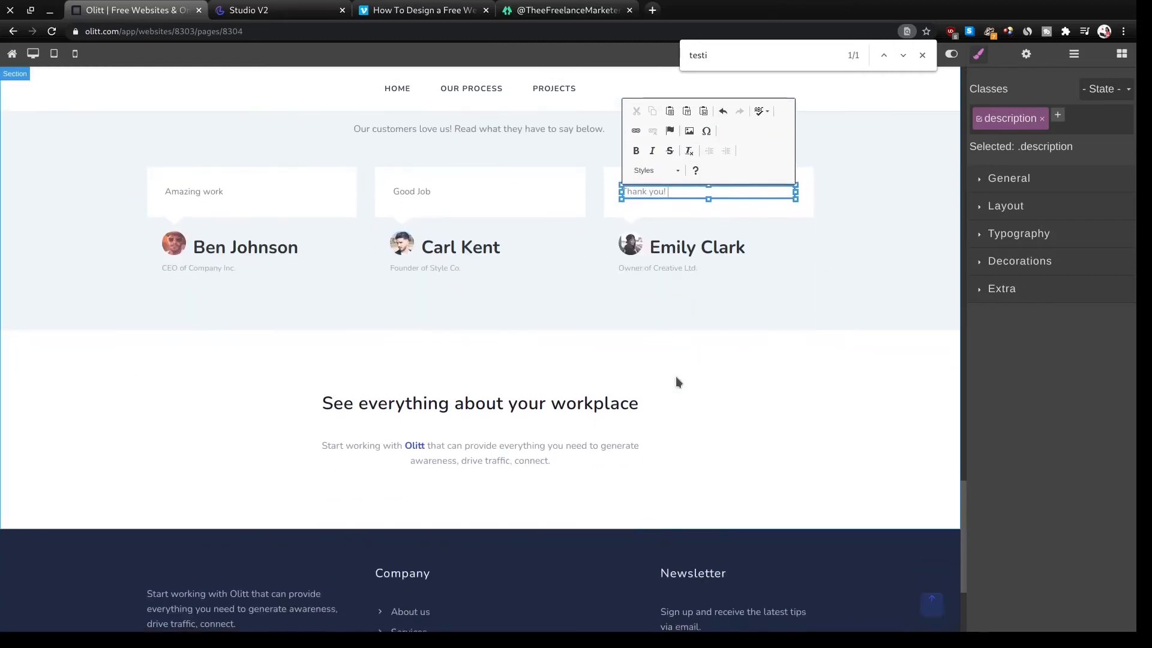
click(550, 433)
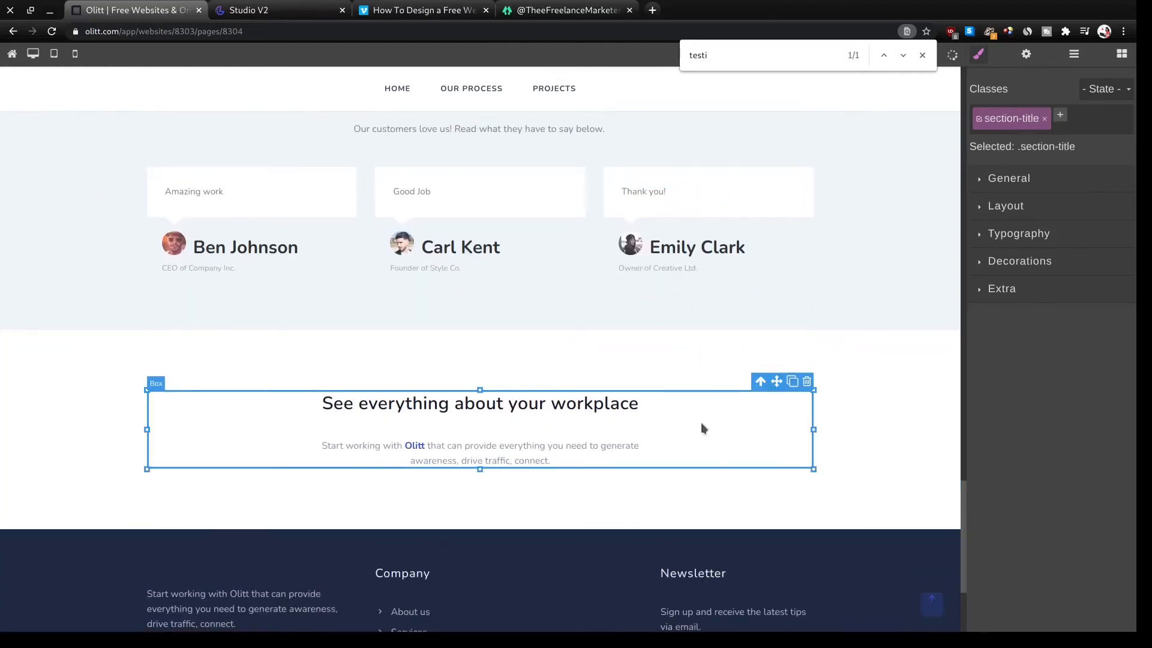
click(920, 432)
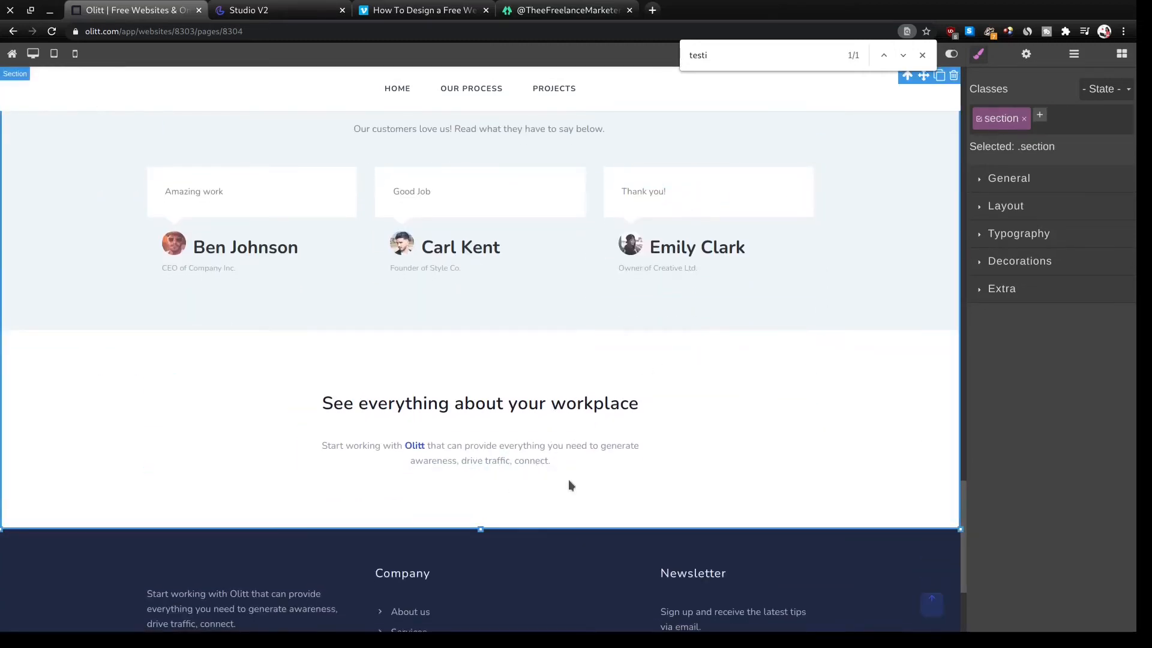
scroll(570, 483, down, 2)
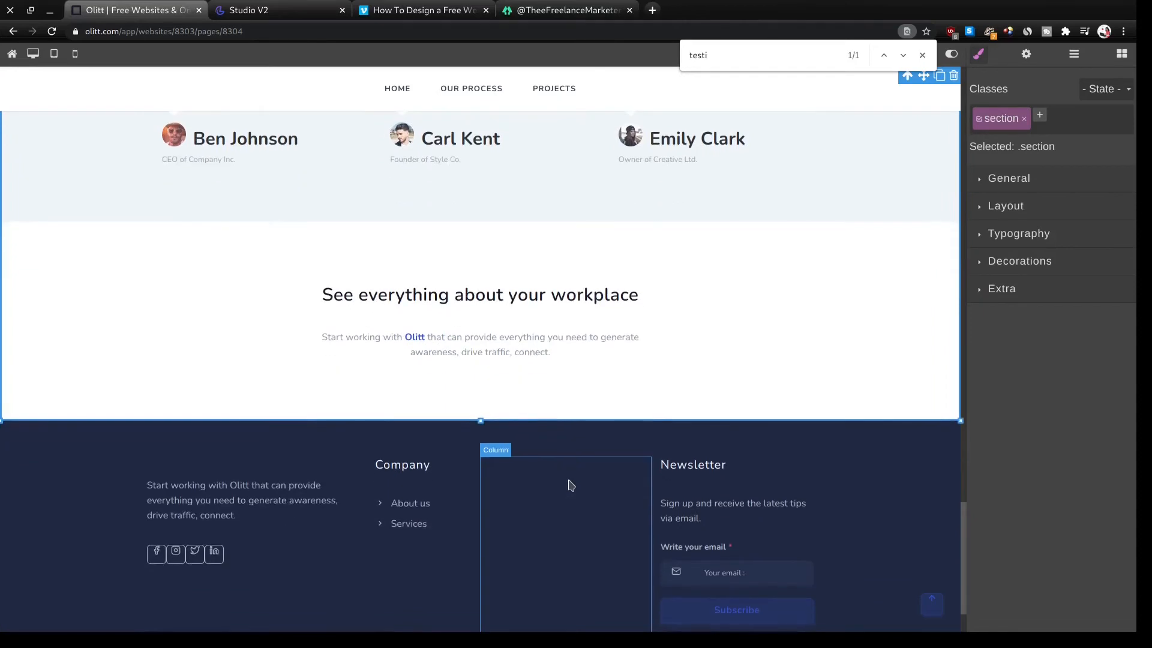
triple_click(480, 296)
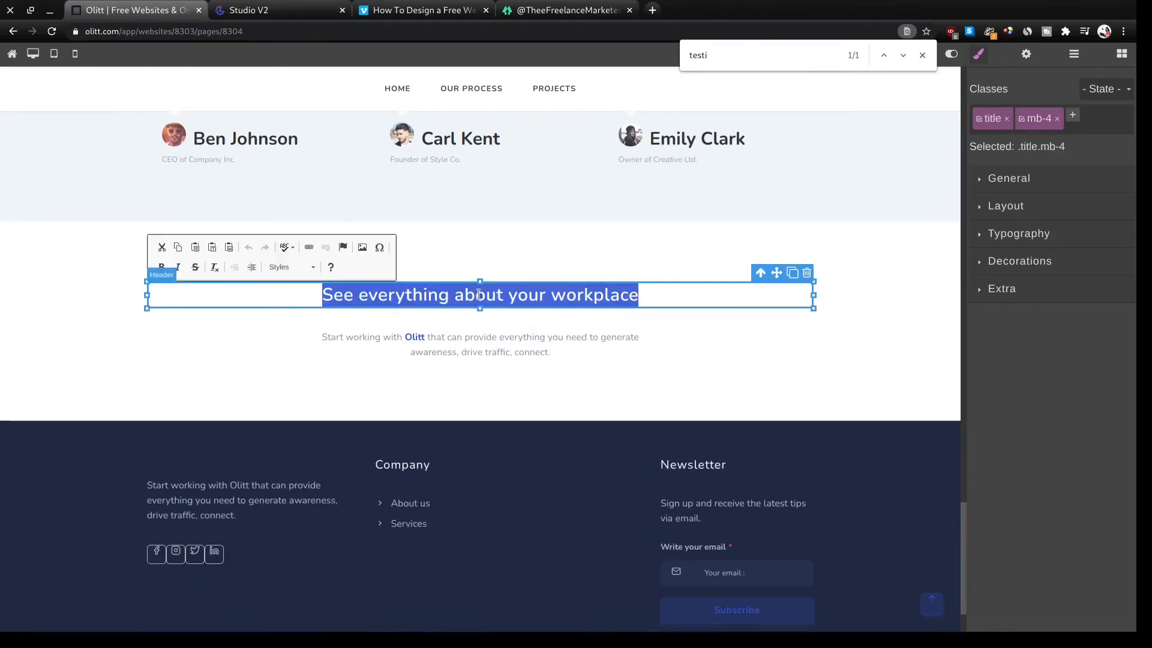
text(Mission)
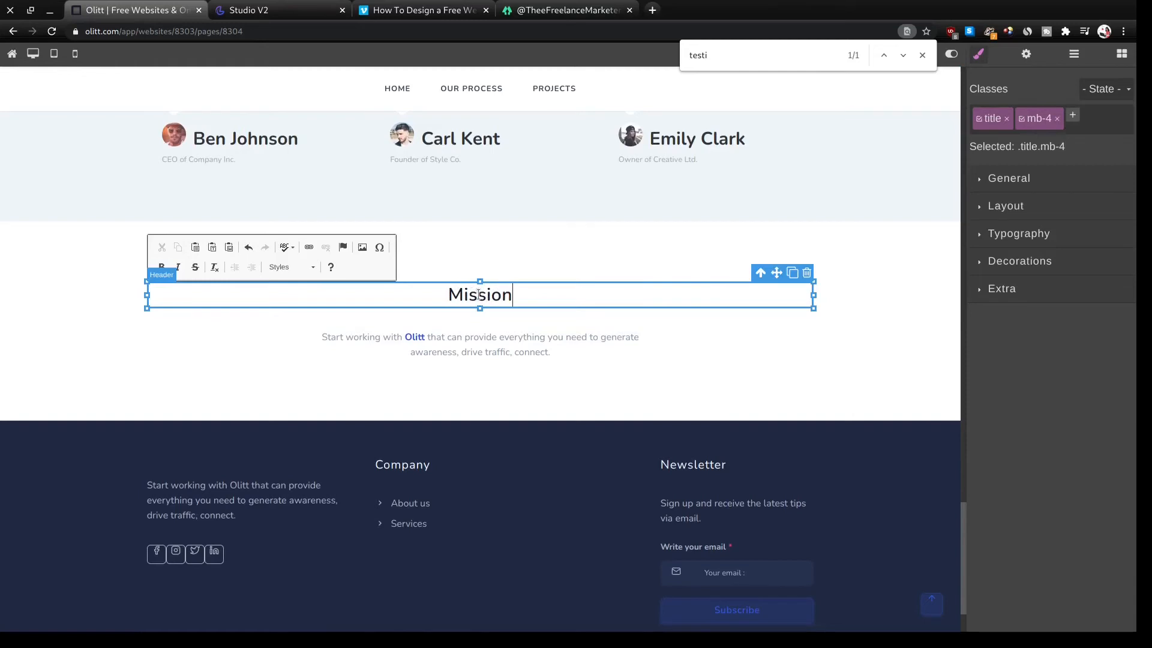
Replace the paragraph under the Mission heading with "My goal is to create amazing videos for you.".
double_click(456, 344)
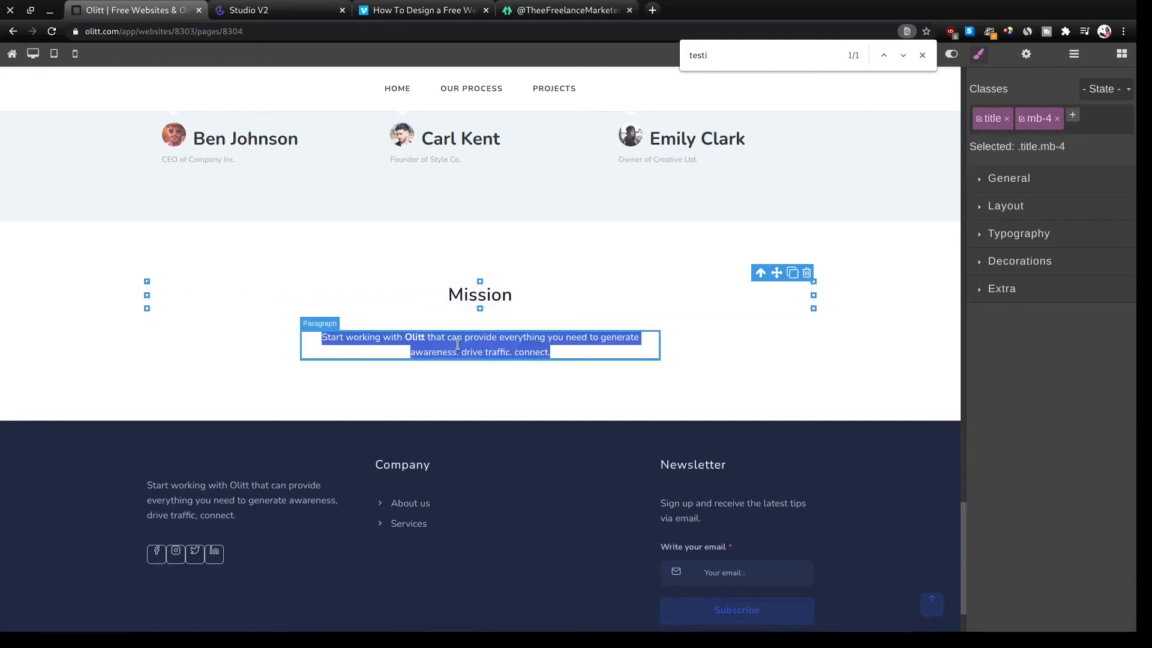
text(My gol)
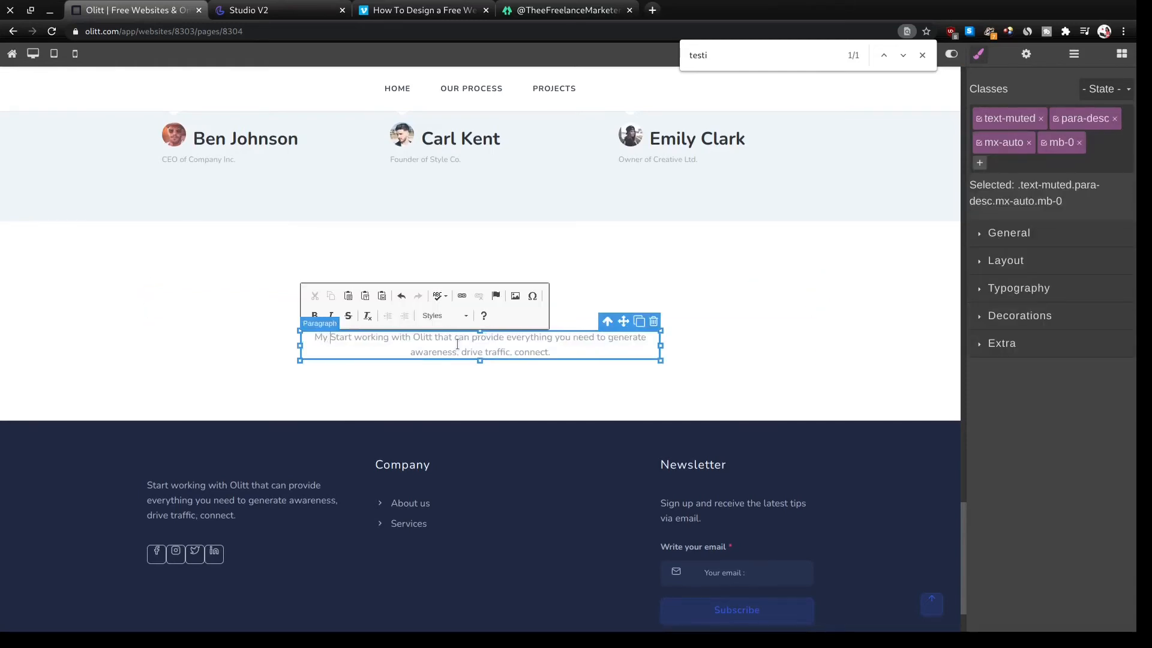
text( is to)
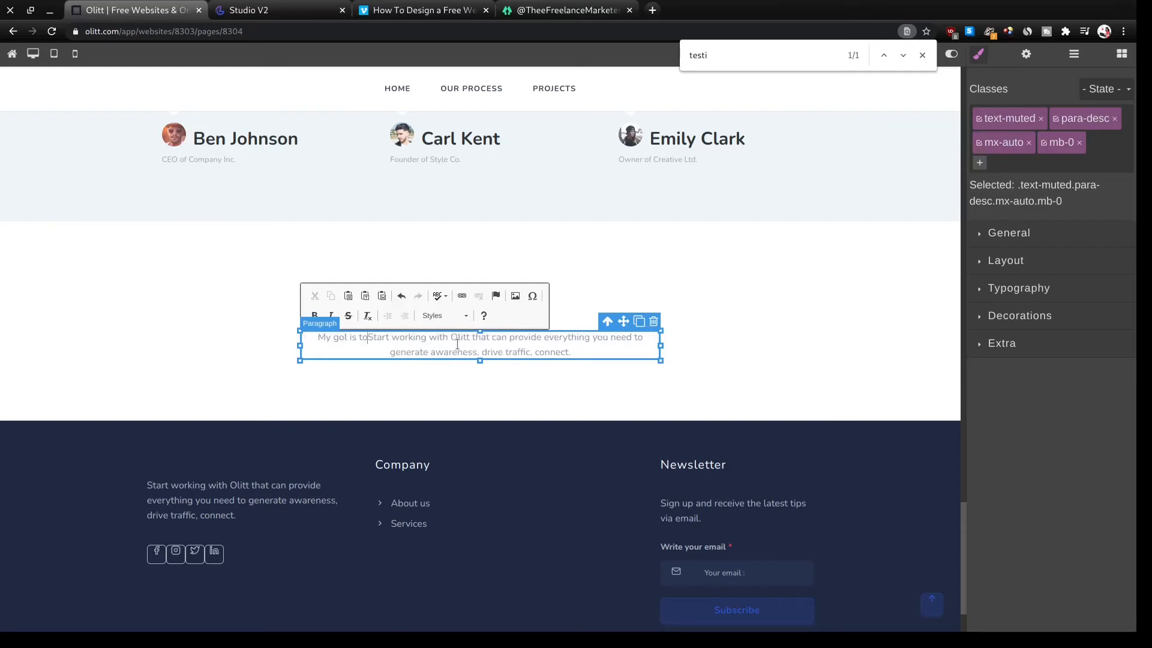
double_click(457, 339)
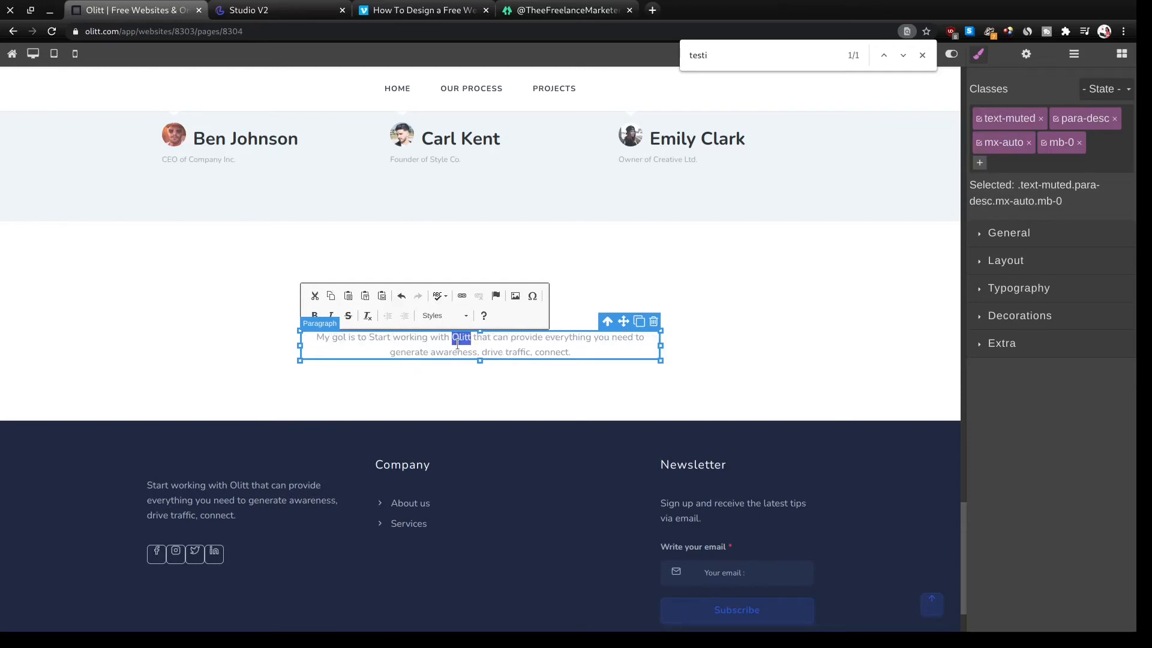
triple_click(457, 344)
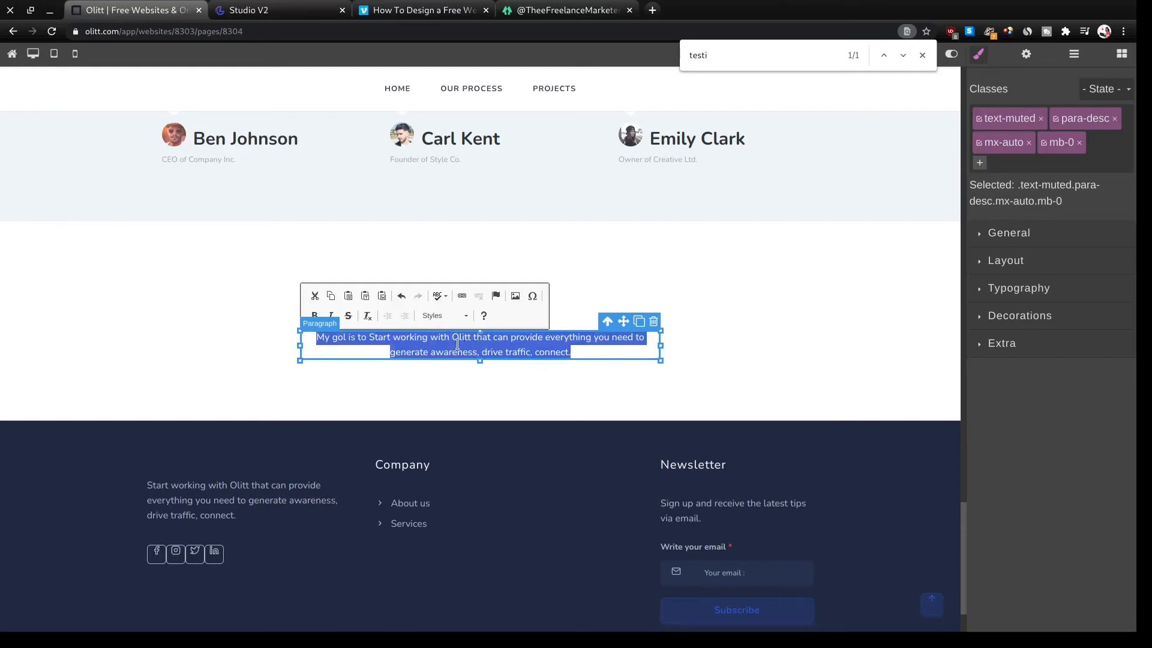
triple_click(458, 344)
key(BackSpace)
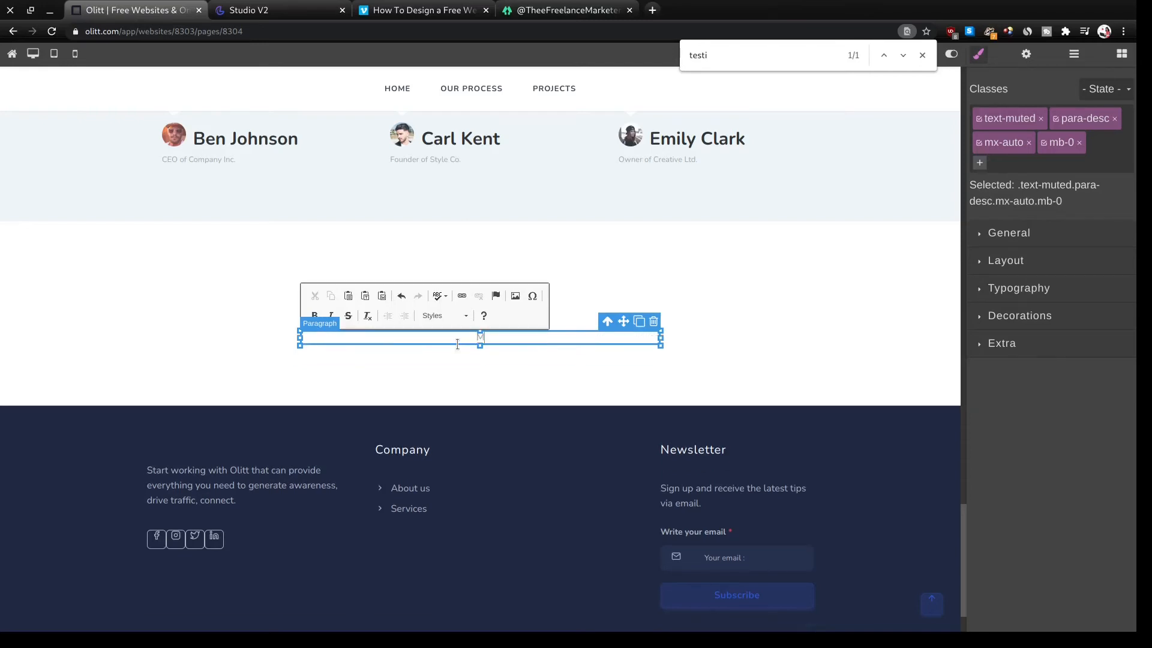
text(My goal is to create amazing videos for you)
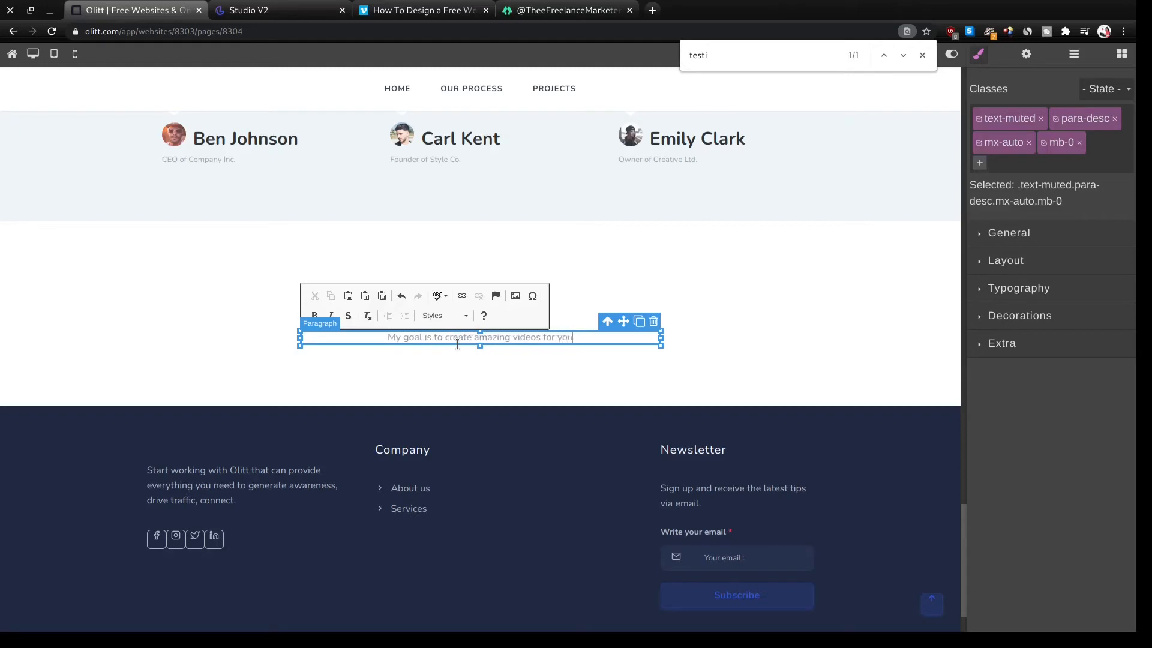
text(.)
Replace the footer's intro paragraph above the social icons with "Let us work together to create amazing videos.".
scroll(458, 346, down, 2)
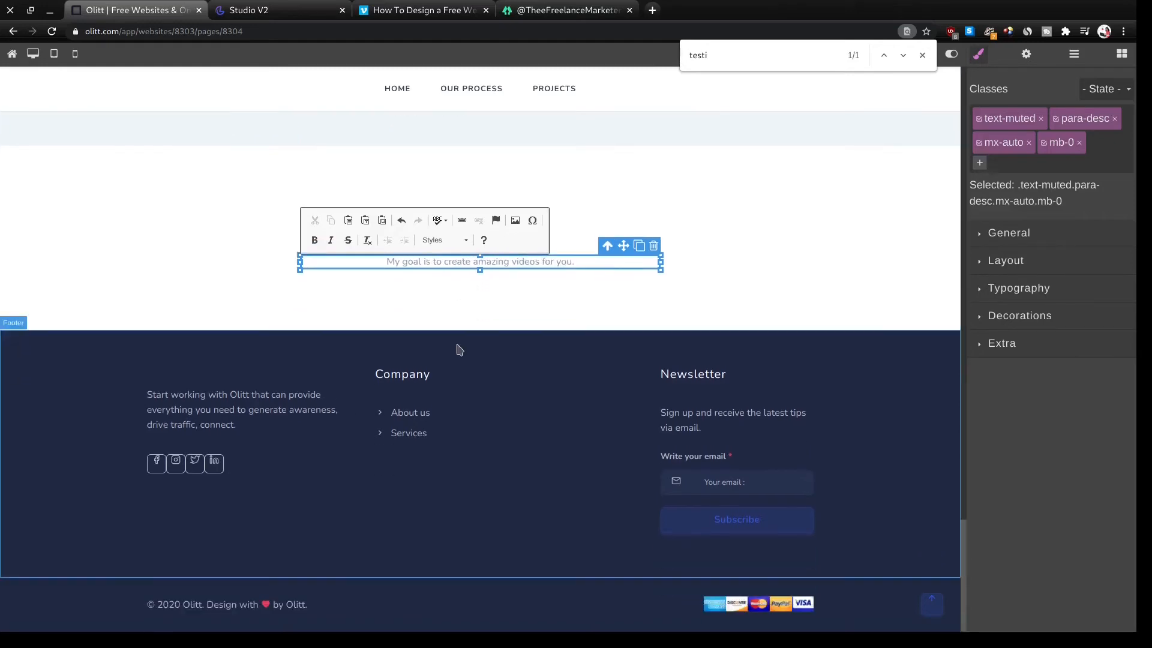
double_click(215, 410)
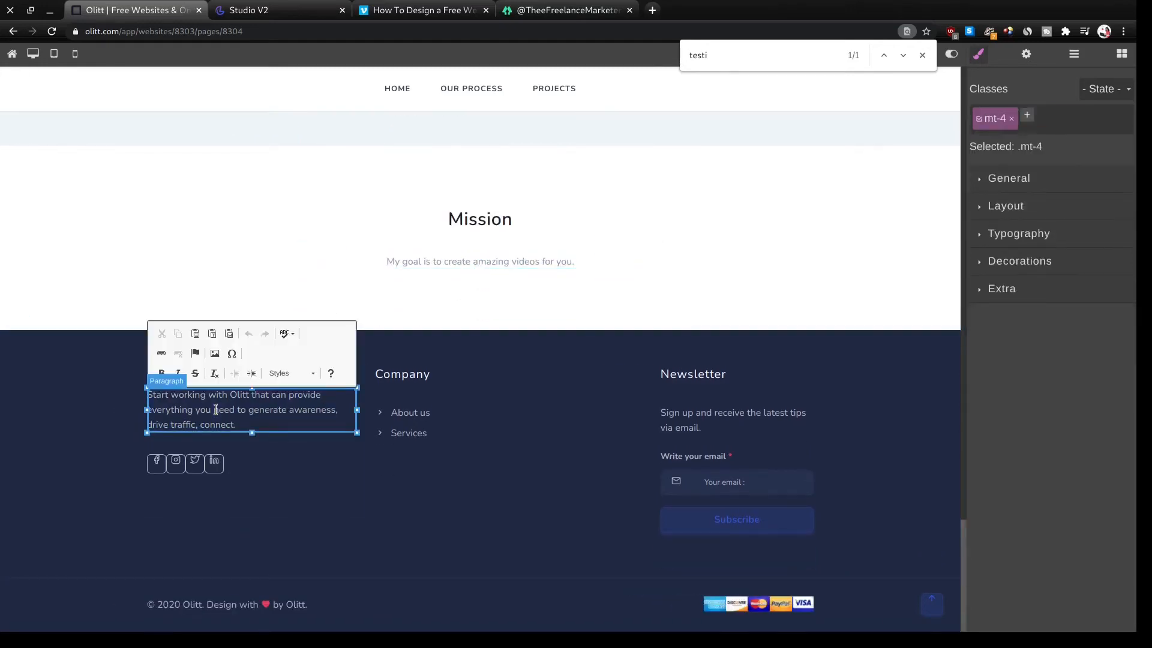
triple_click(215, 411)
text(Let us)
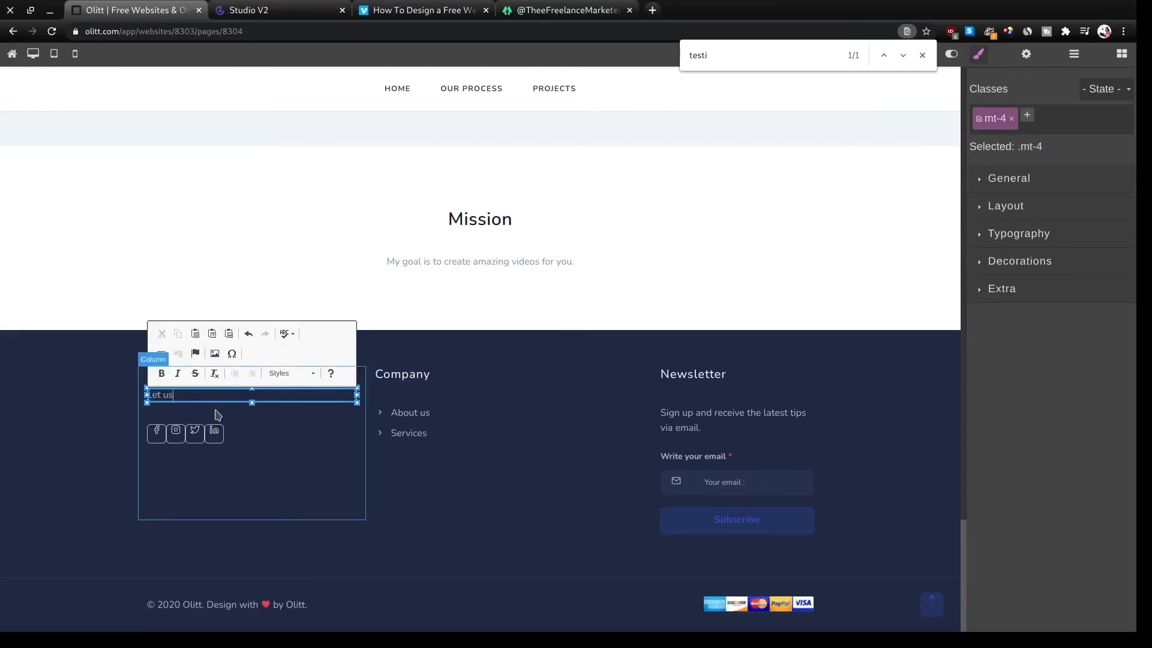
text( work together to create amazing videos.)
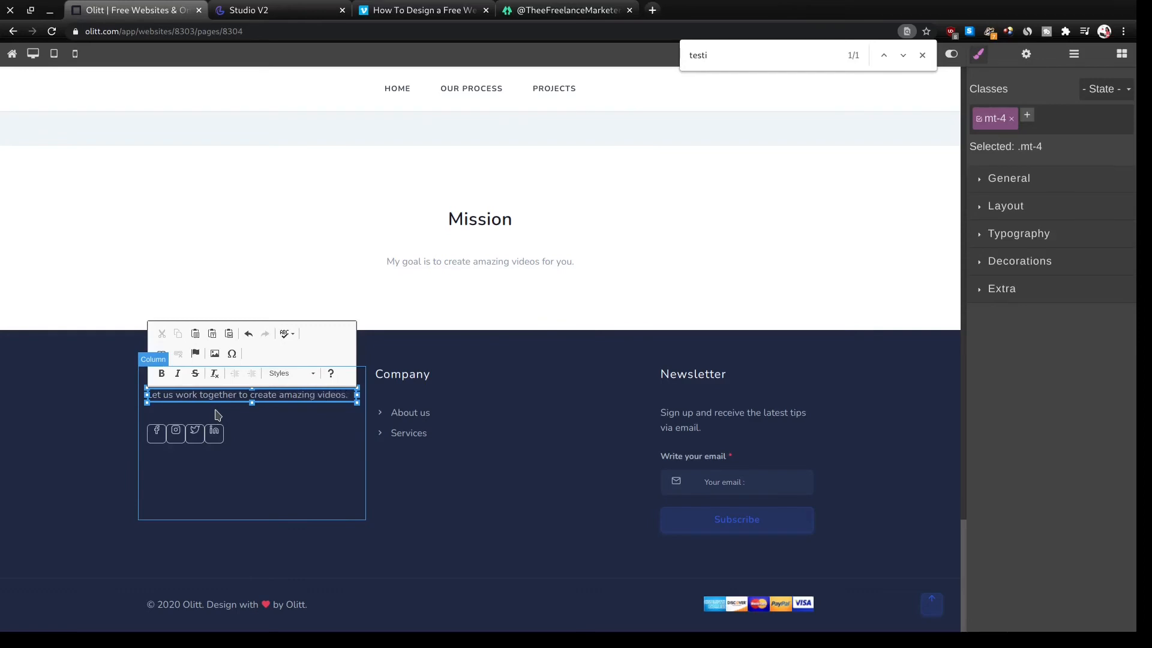
Link the footer's Facebook icon to facebook.com/marketerthee and set its target to New window.
click(158, 437)
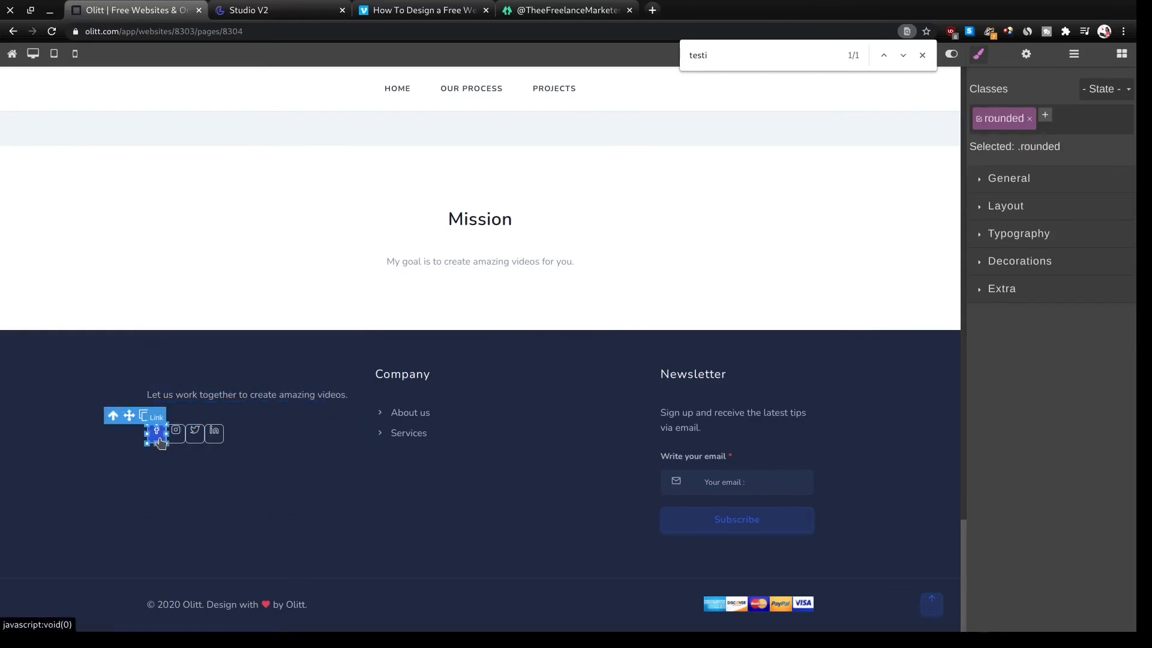
click(1027, 55)
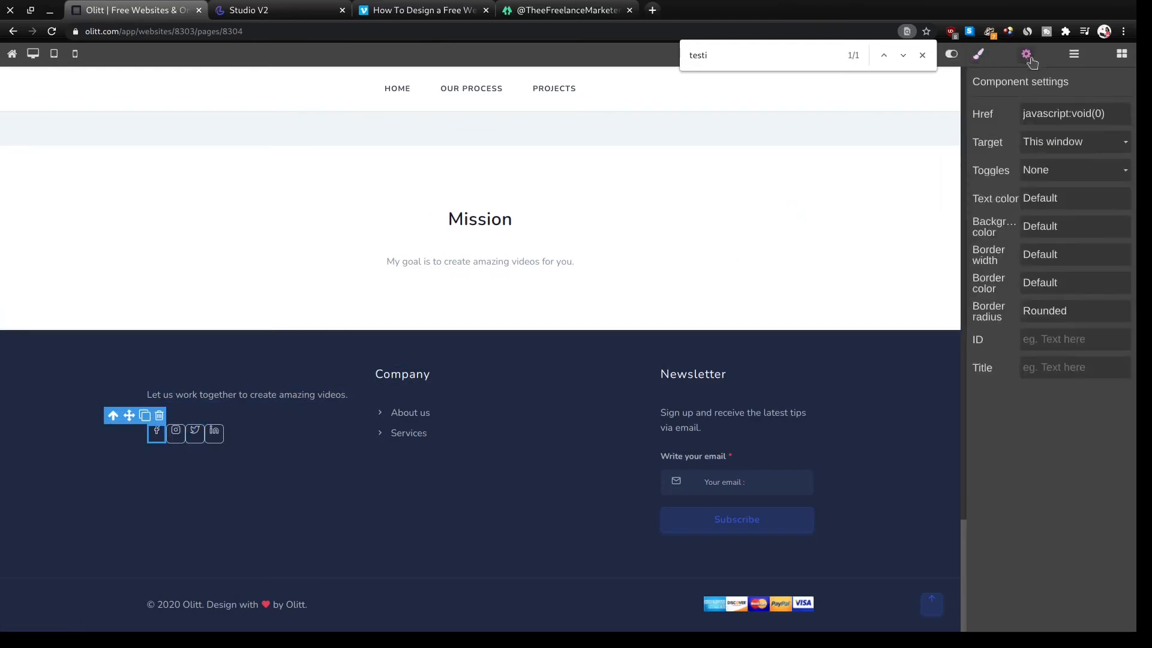
triple_click(1058, 115)
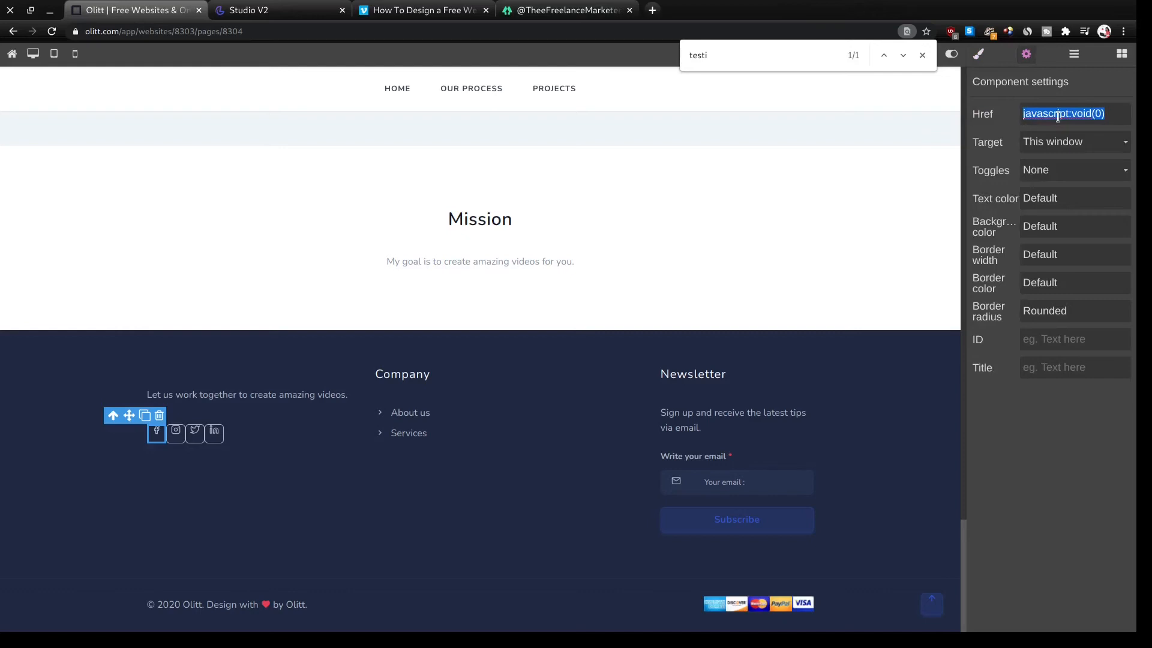
text(fa)
key(BackSpace)
key(BackSpace)
text(mrketer)
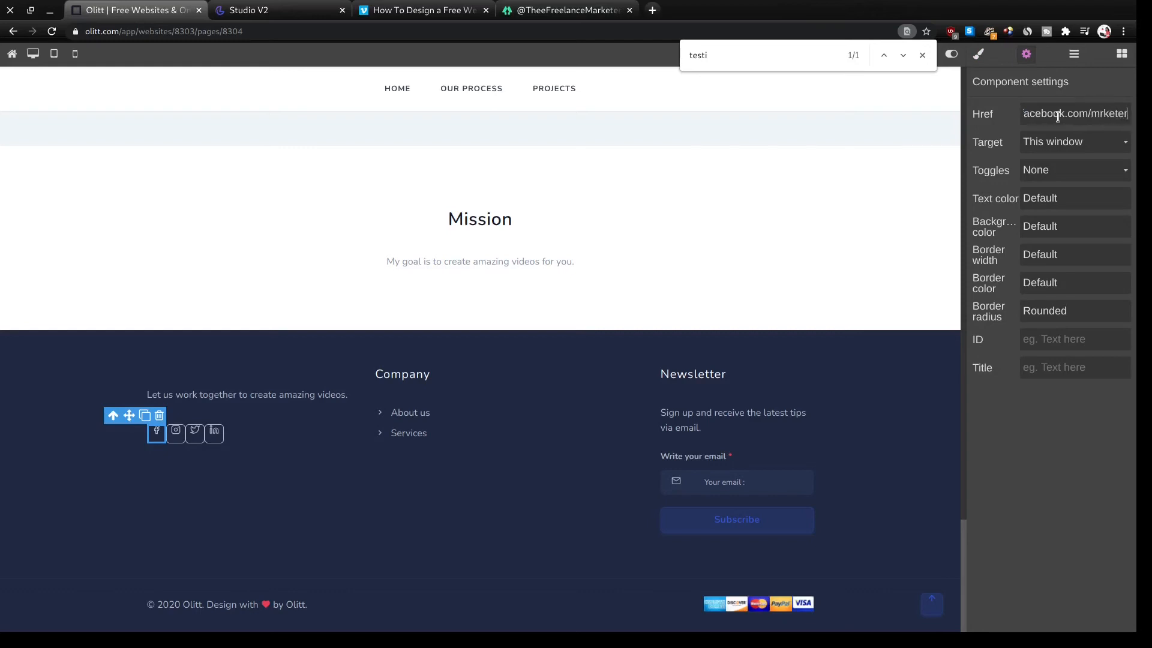
key(BackSpace)
key(BackSpace)
text(erthee)
click(1049, 144)
click(1051, 169)
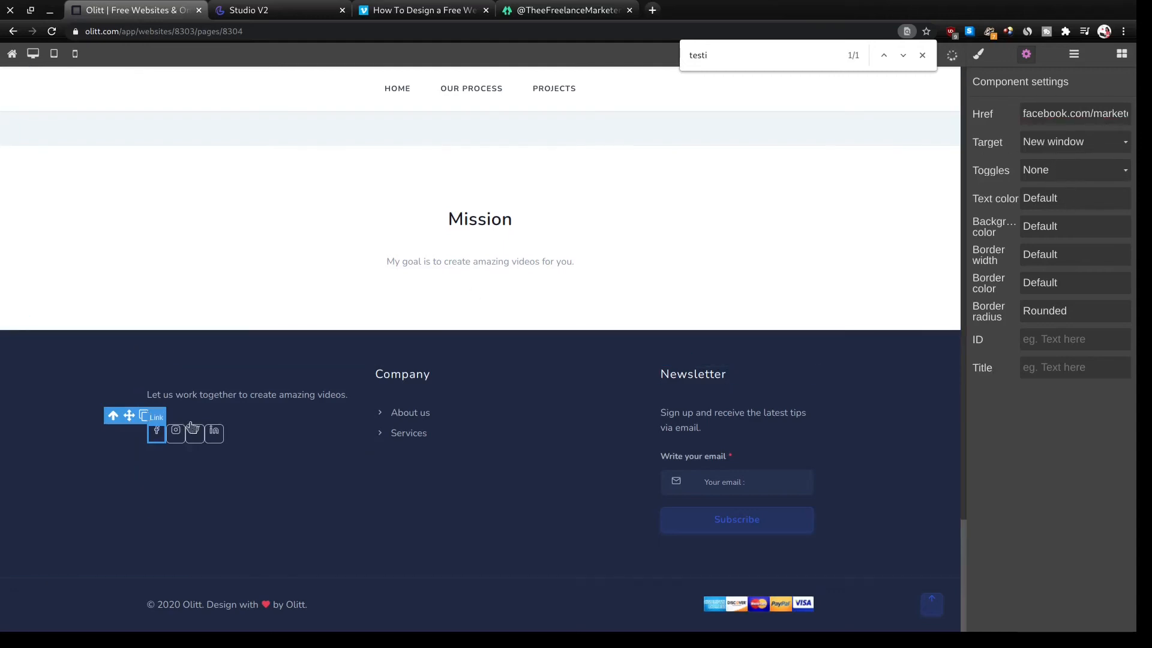
Link the footer's Instagram icon to instagram.com/marketerthee and set its target to New window.
click(176, 436)
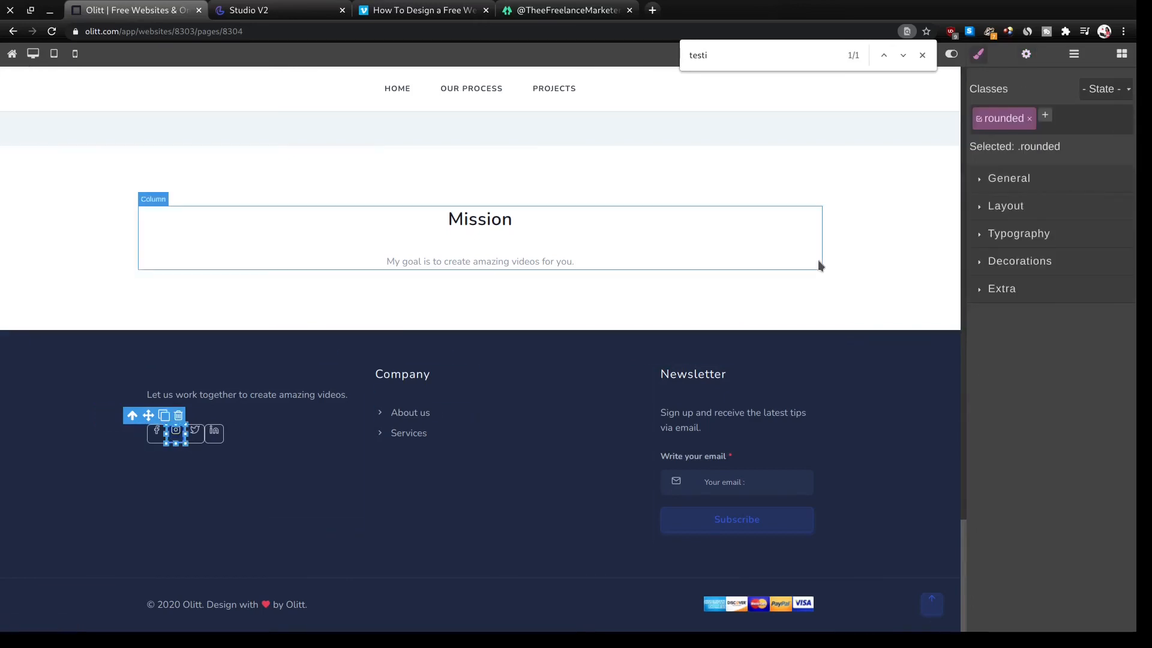
click(1025, 54)
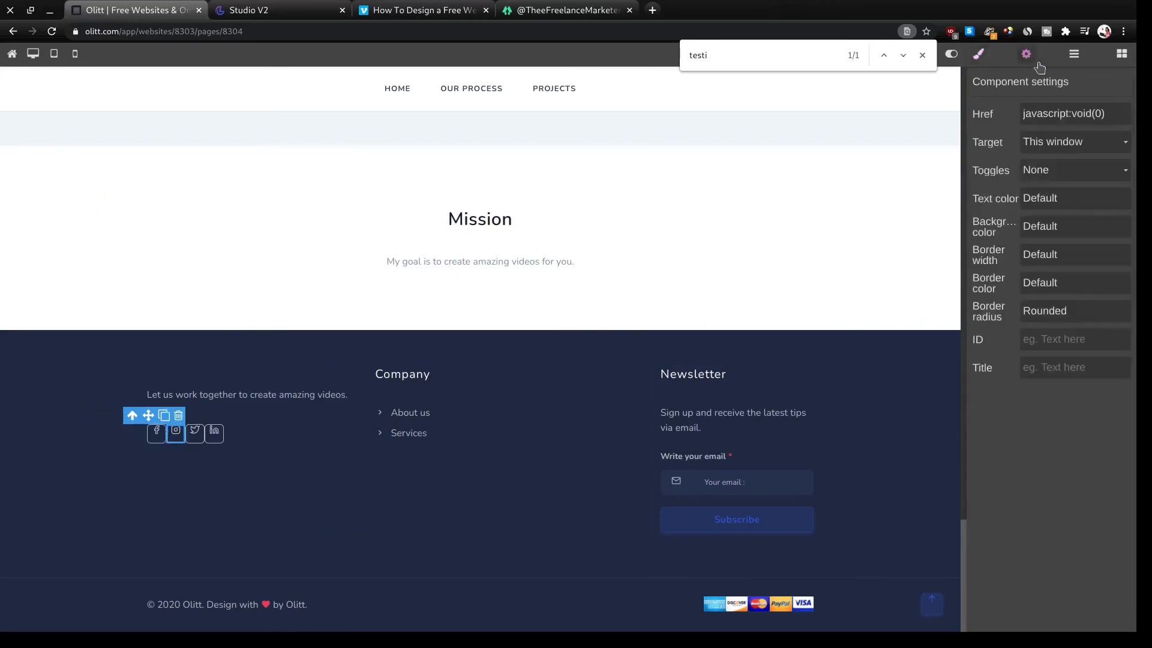
triple_click(1052, 114)
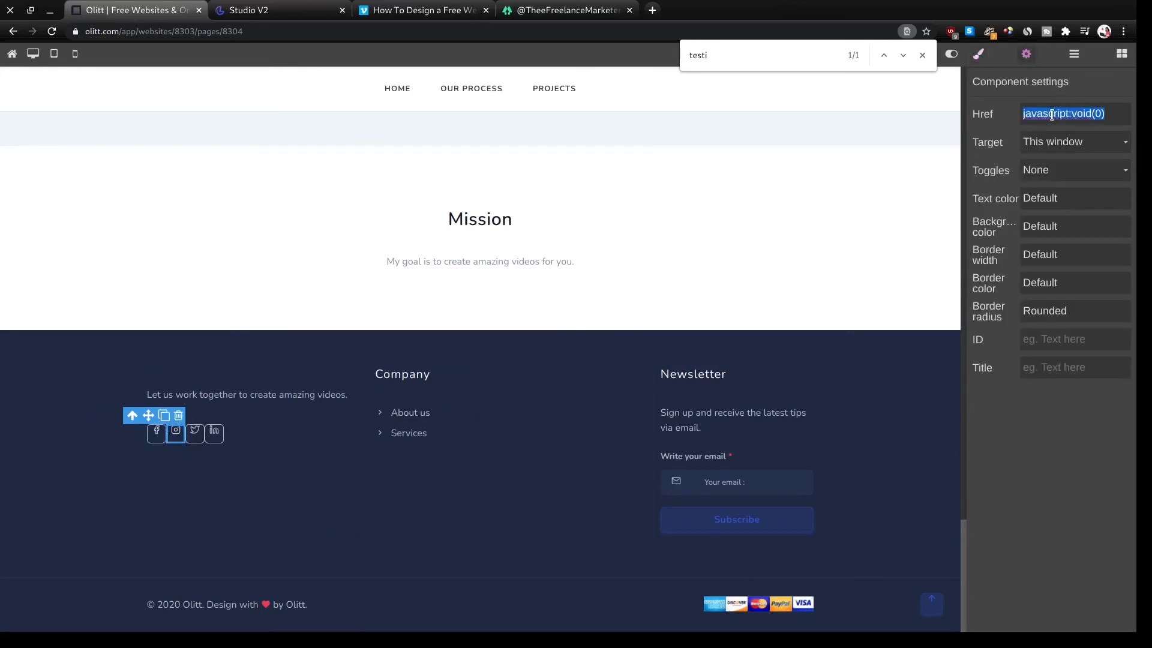
text(instagram.com/marke)
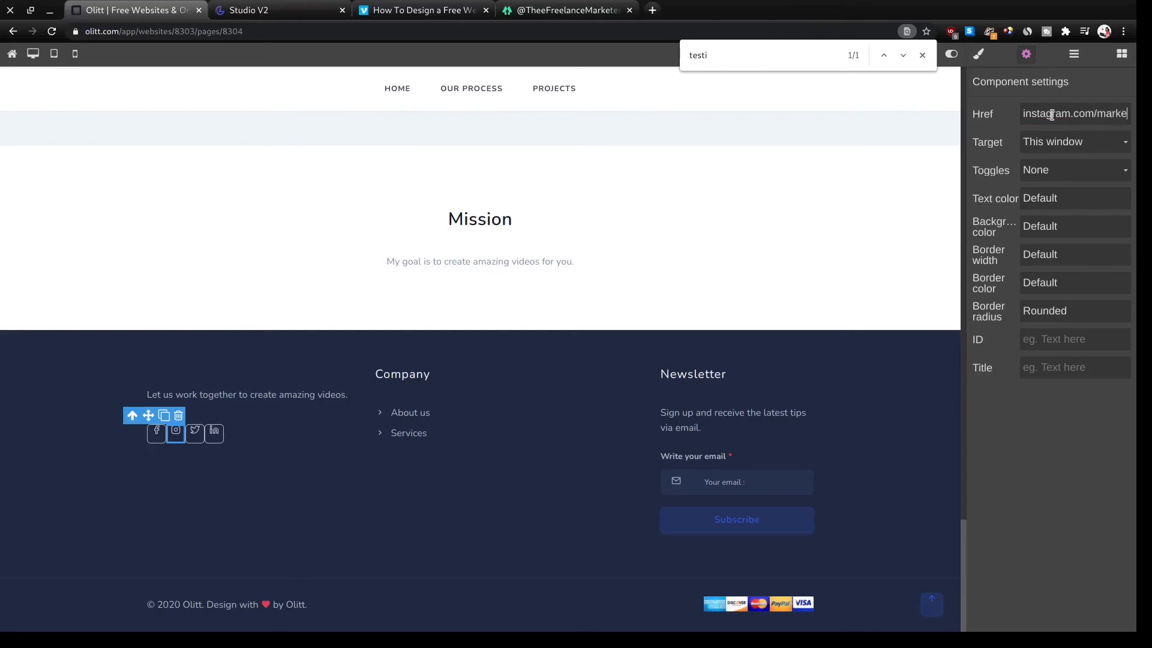
text(terthee)
click(1042, 143)
click(1037, 178)
Link the footer's Twitter icon to twitter.com/MarketerThee and set its target to New window.
click(196, 443)
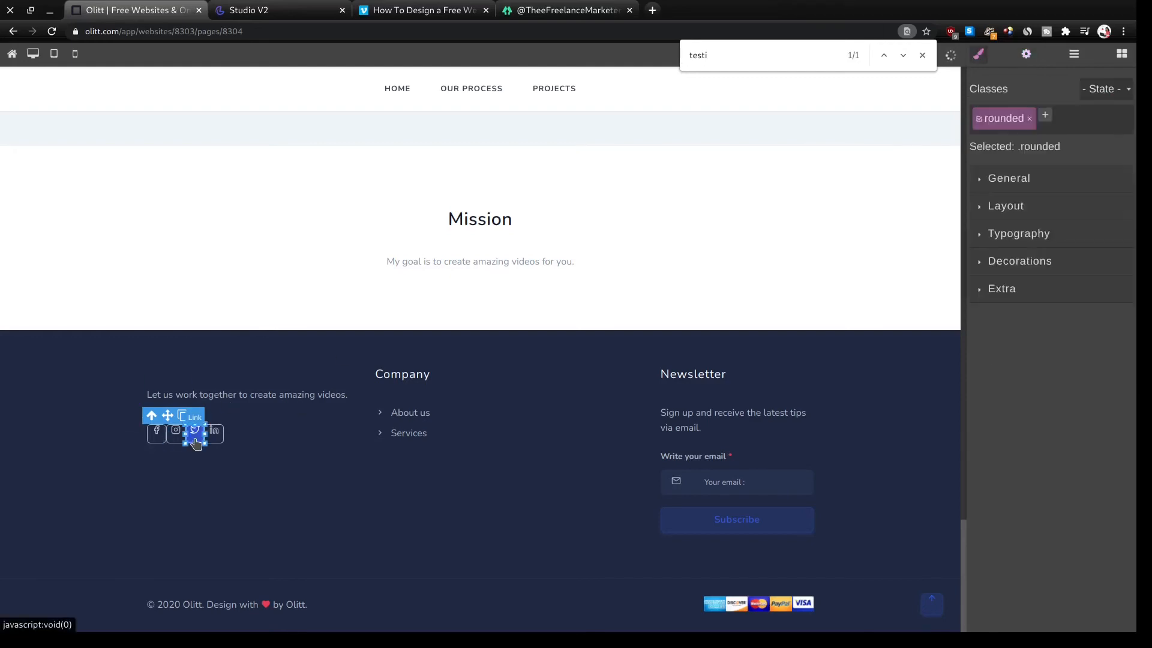
click(1026, 54)
double_click(1038, 112)
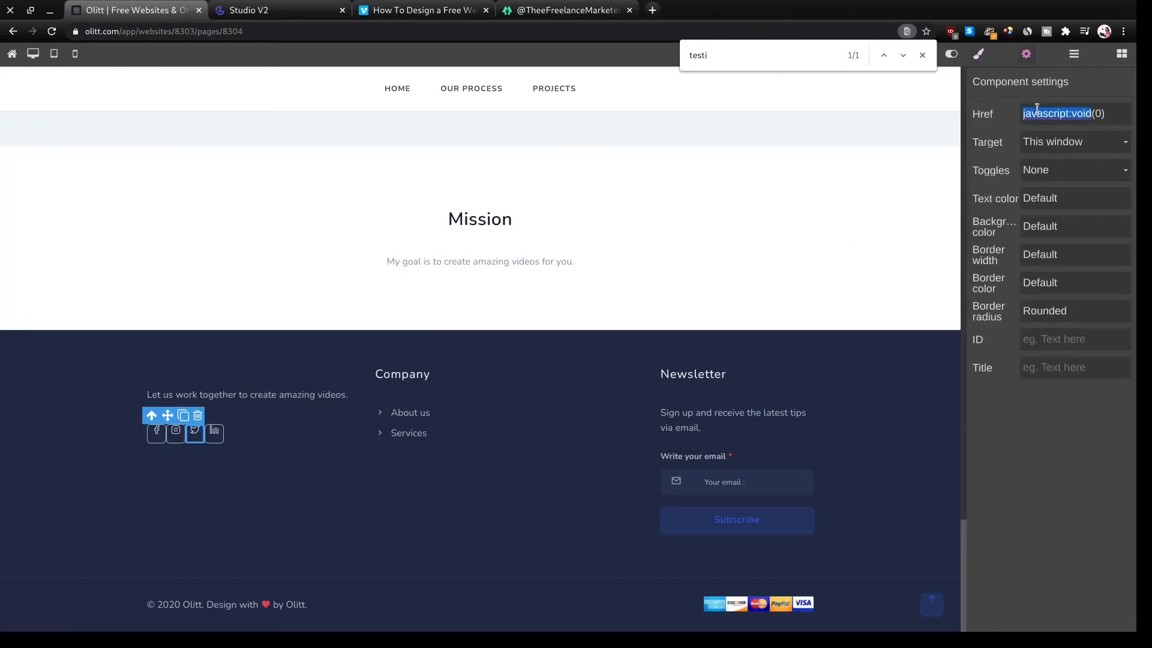
text(witter)
text(hee)
click(1049, 151)
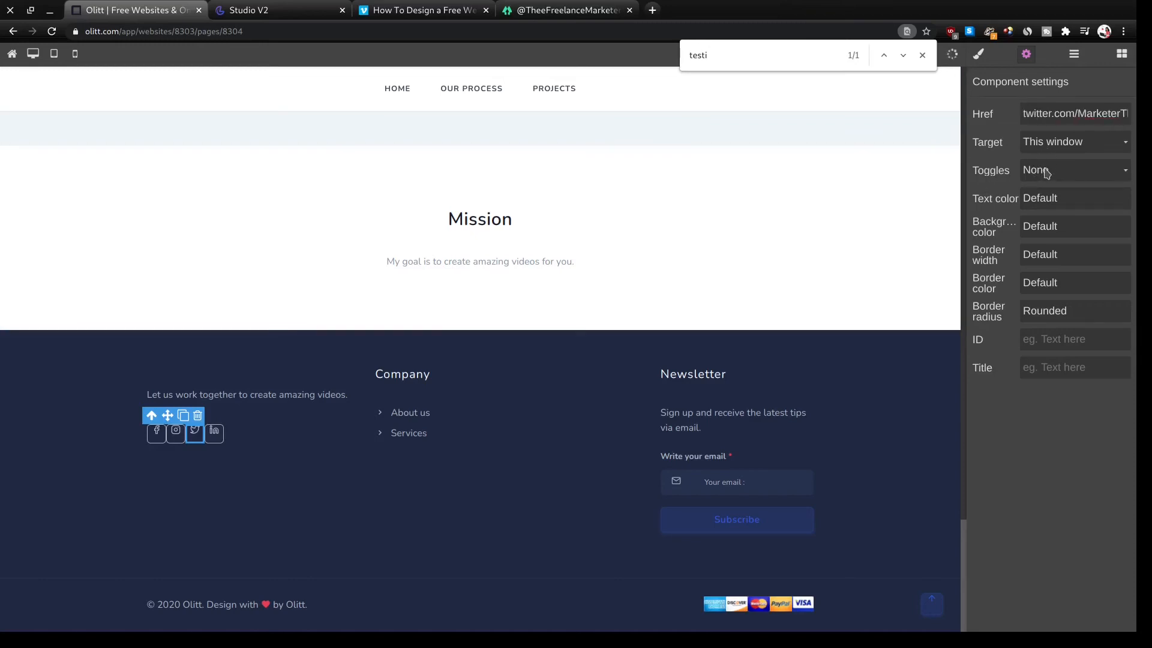
click(1046, 172)
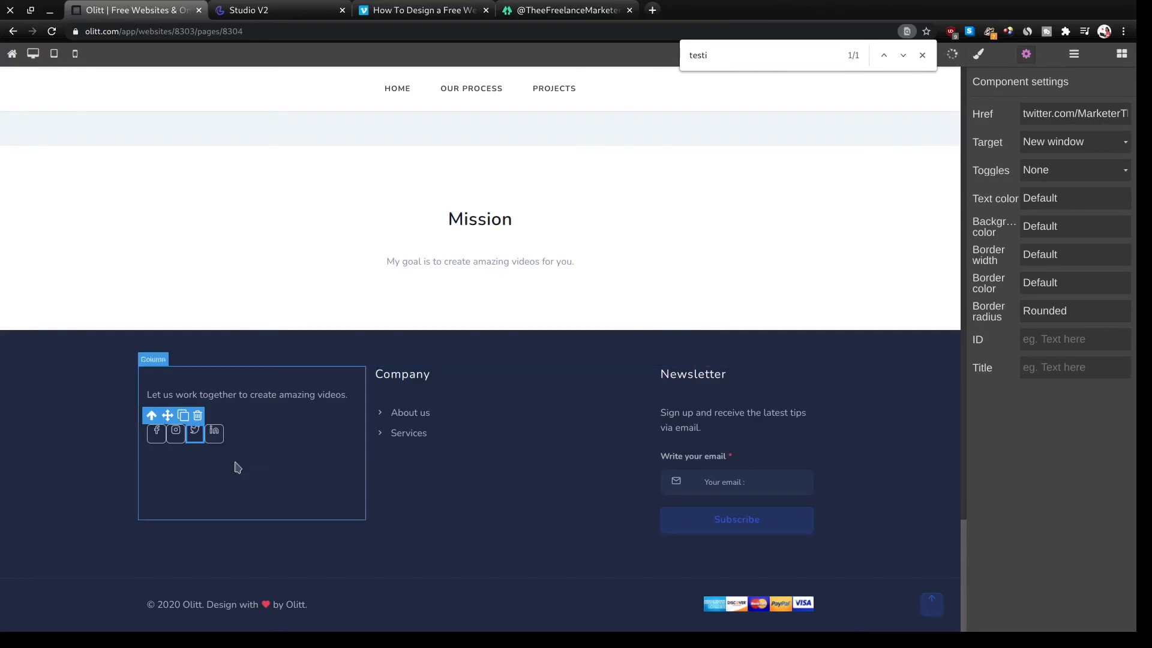
Link the footer's LinkedIn icon to linkedin.com/marketerthee and set its target to New window.
click(214, 440)
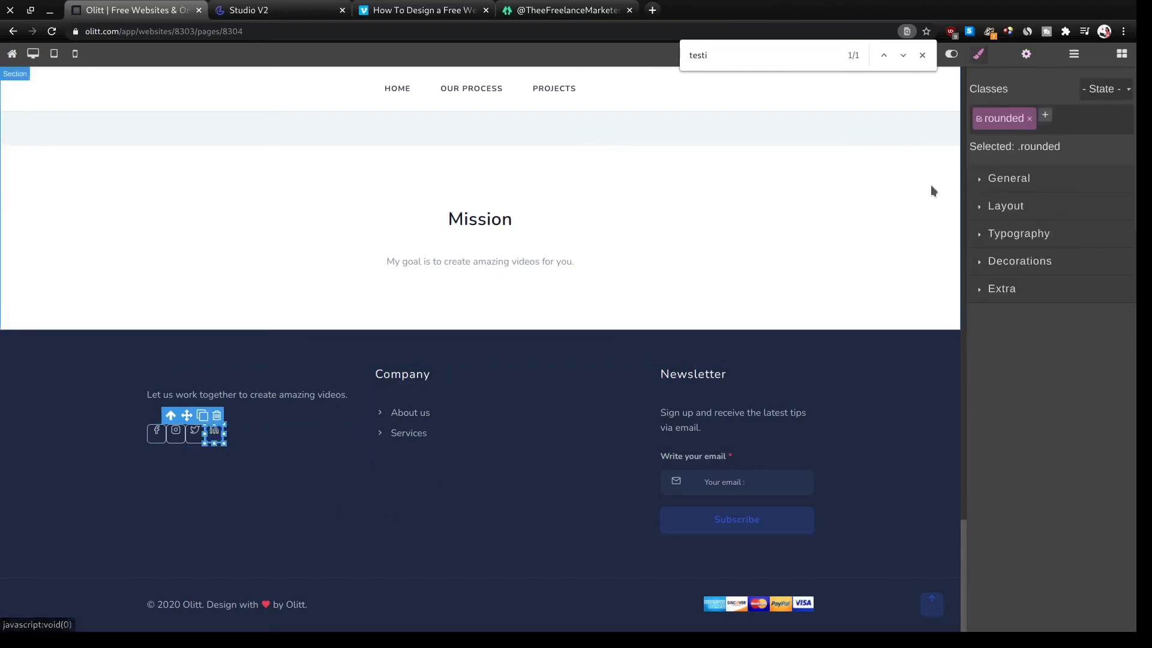
click(1026, 54)
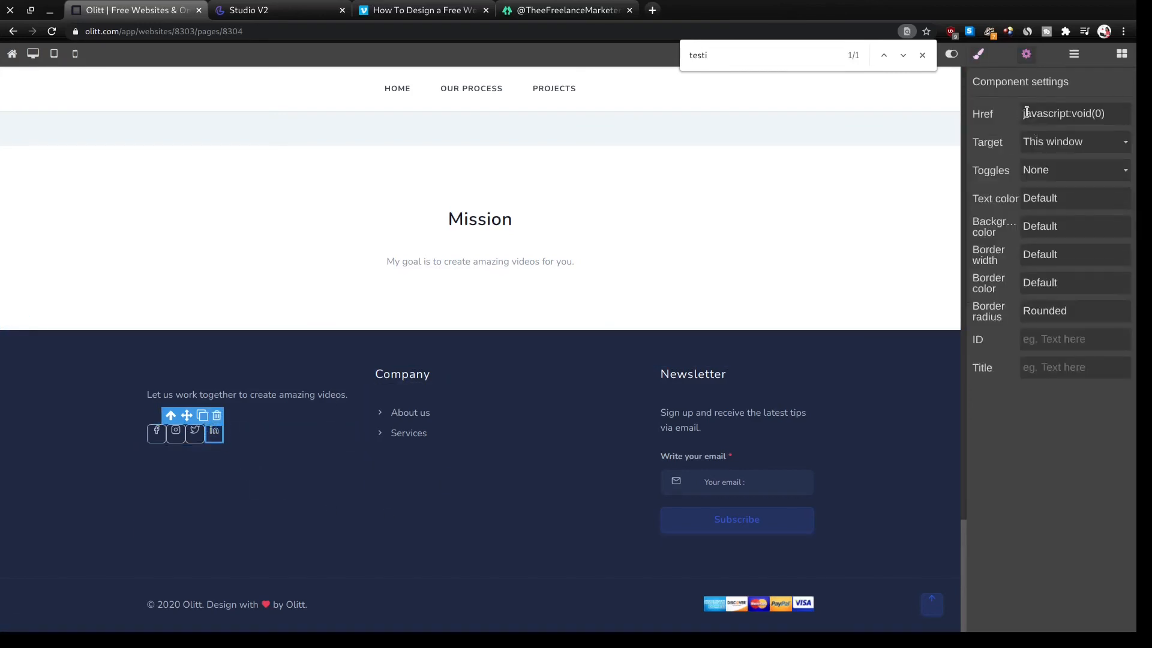
triple_click(1042, 113)
text(li)
text(nkedin.com)
text(/ma)
text(rketerthee)
click(1044, 148)
click(1043, 172)
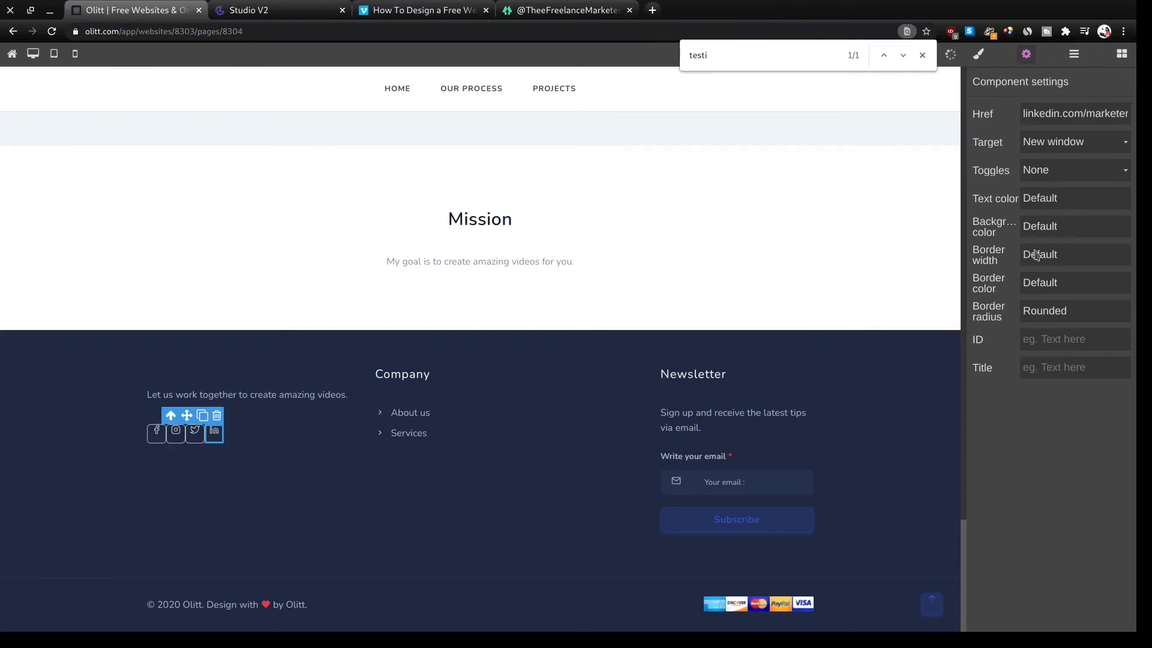
click(517, 532)
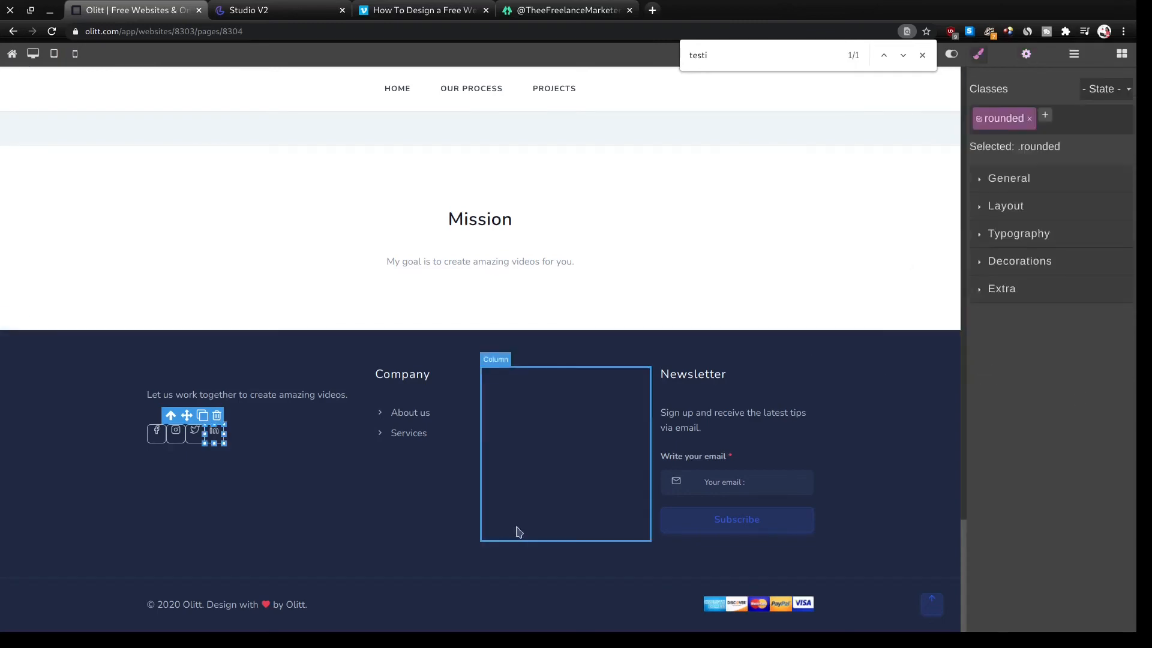
In the footer's copyright line, change the year to 2021 and the owner name to "Thee Freelance Videographer".
double_click(174, 610)
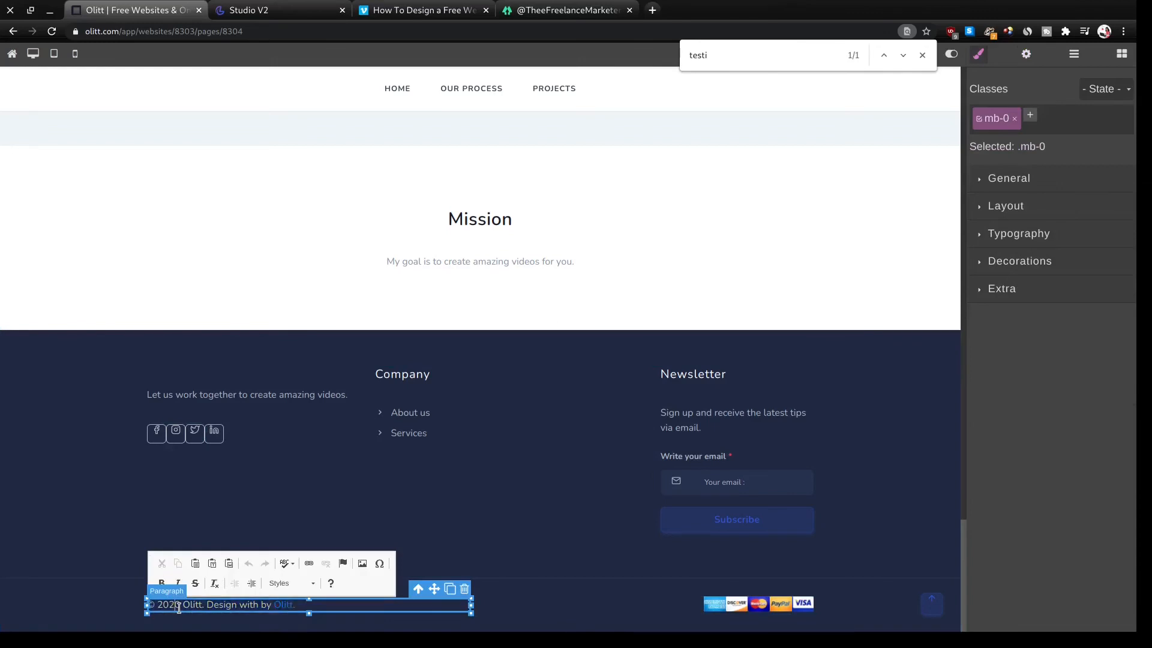
key(BackSpace)
text(1)
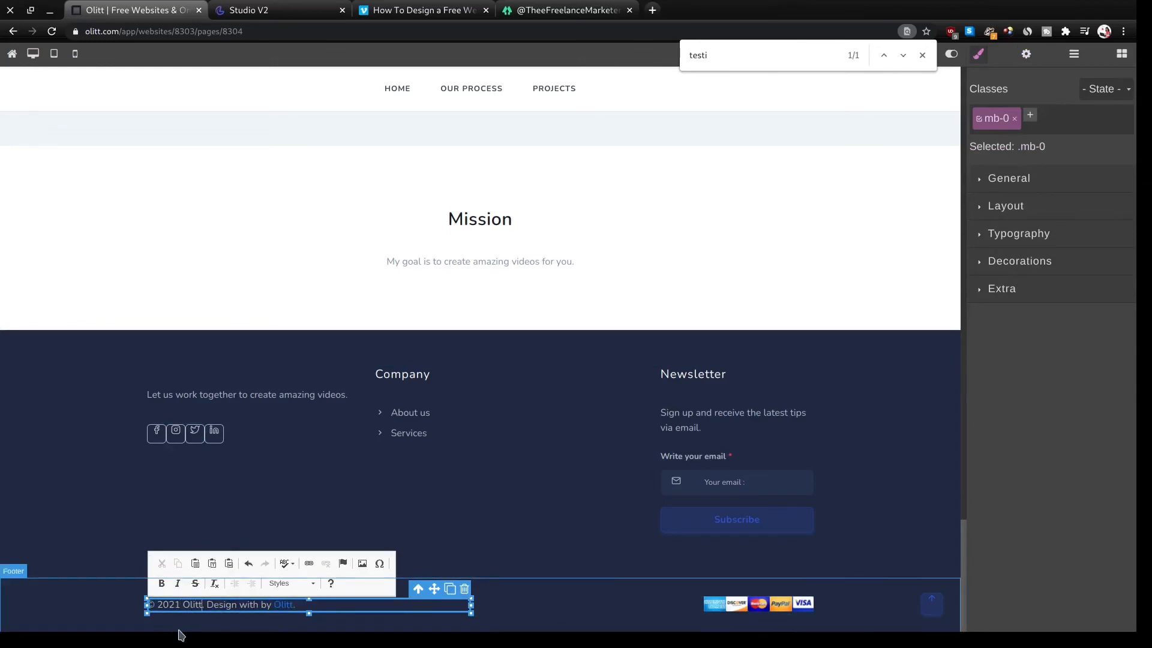
key(BackSpace)
key(BackSpace)
key(BackSpace)
key(BackSpace)
key(BackSpace)
text(Thee Freelance)
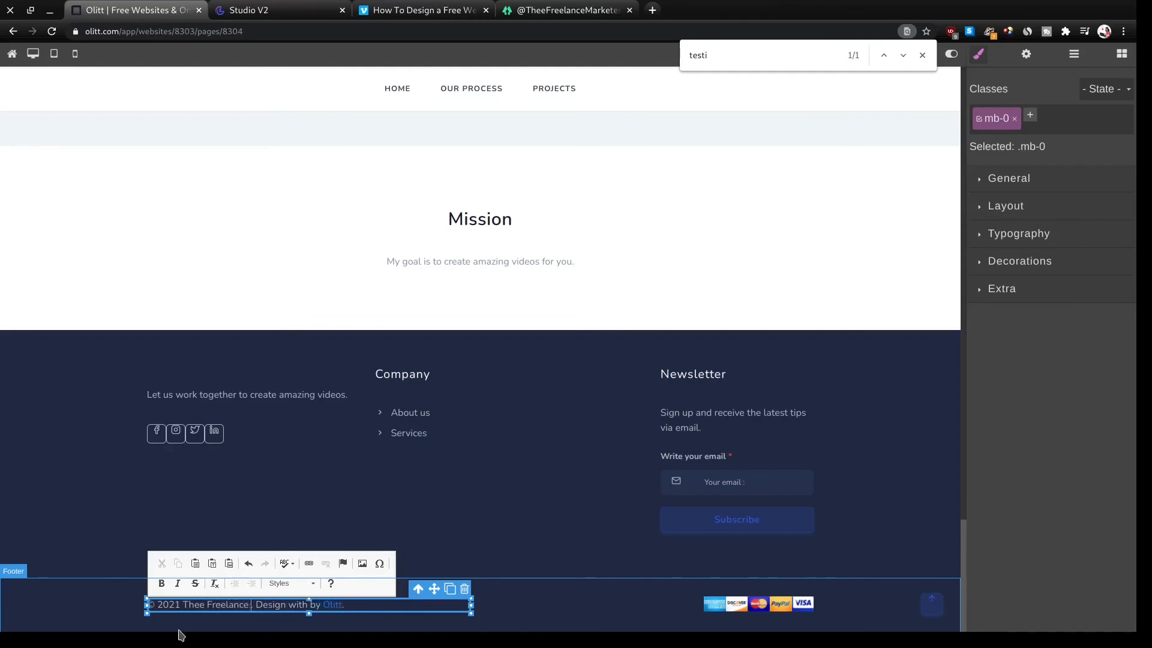
text( Videographer)
Shorten the footer's design credit to "Design by" and replace the name Olitt in it with "Thee Freelance Videographer".
key(BackSpace)
key(BackSpace)
key(BackSpace)
key(BackSpace)
key(BackSpace)
key(shift+Left)
key(shift+Left)
key(shift+Left)
key(shift+Left)
key(shift+Left)
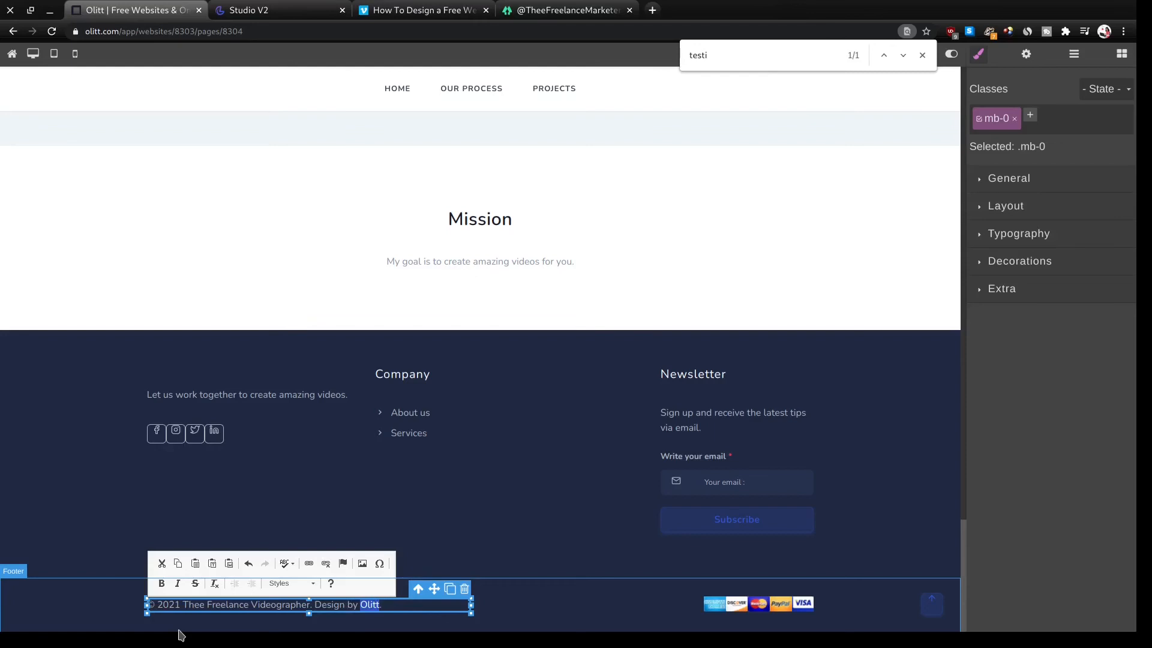
text(Thee Freelance Video)
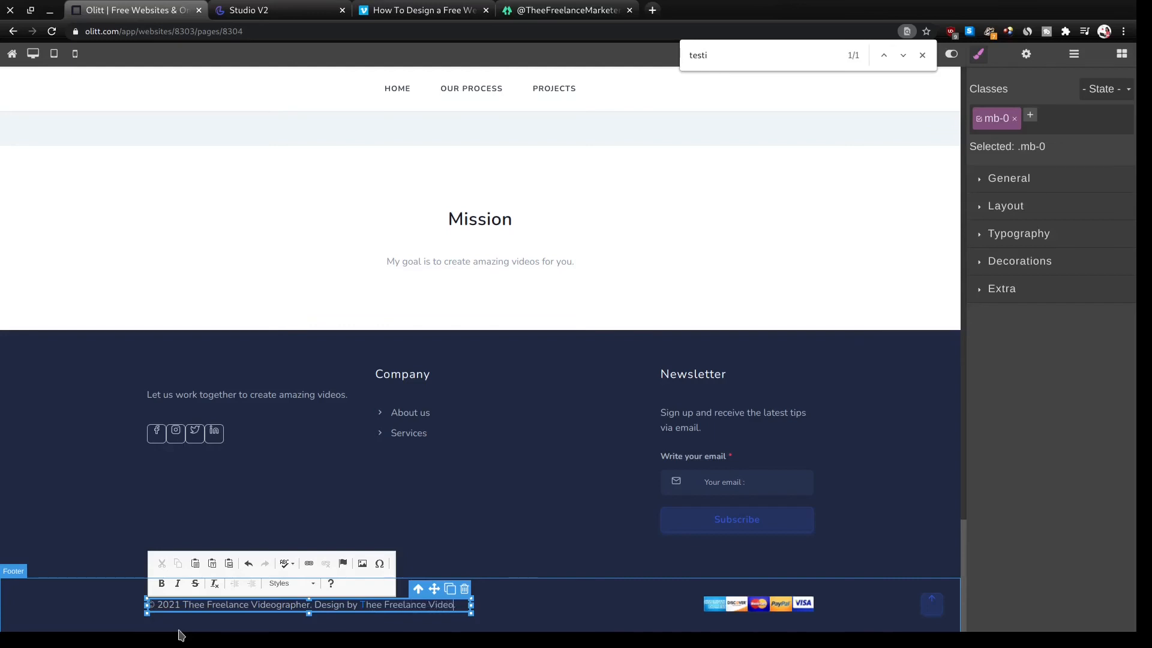
text(p)
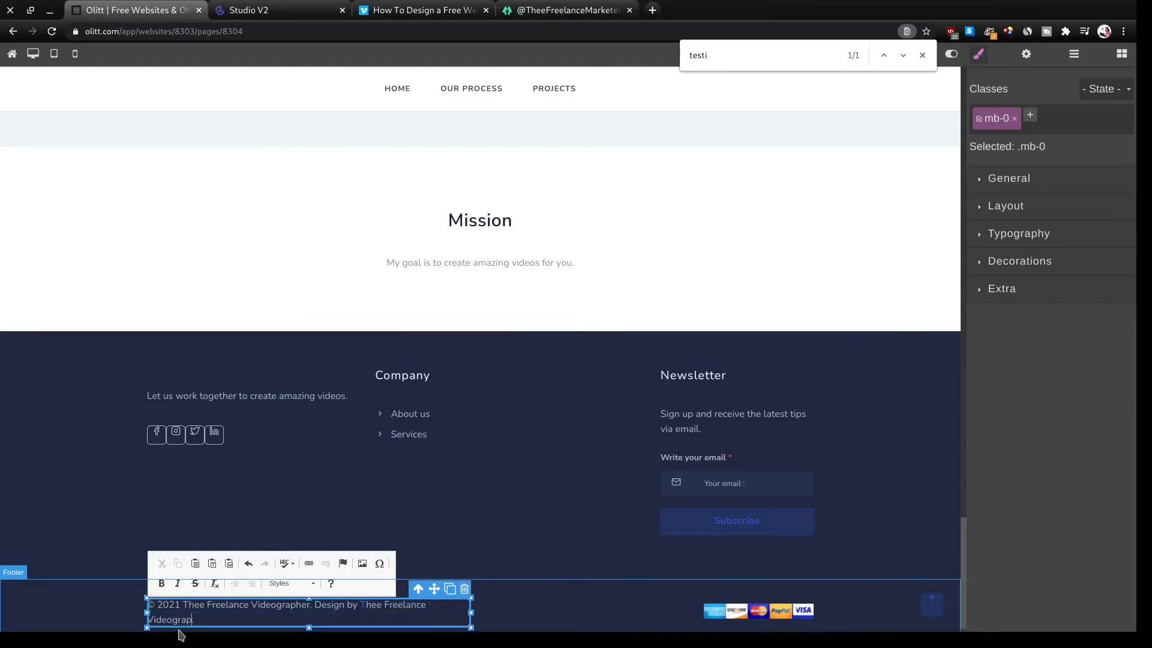
text(her.)
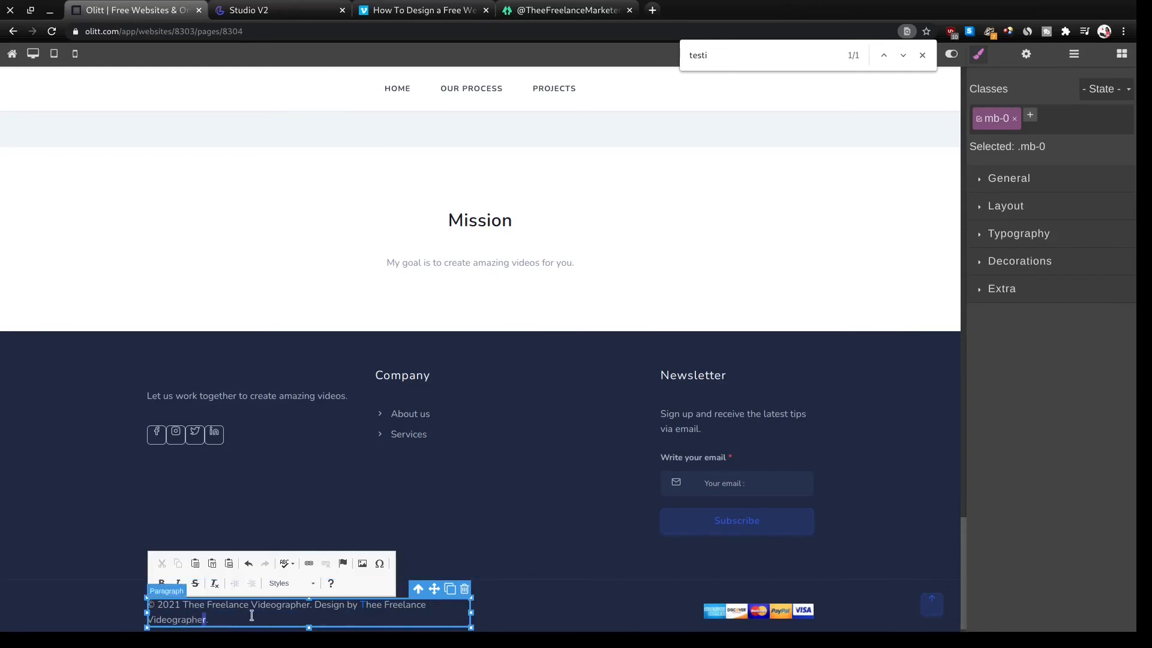
key(shift+Left)
key(shift+Left)
key(shift+Left)
key(shift+Left)
key(shift+Left)
key(shift+Left)
key(shift+Left)
key(shift+Left)
key(shift+Left)
key(shift+Left)
key(shift+Left)
key(shift+Left)
key(shift+Left)
key(shift+Left)
key(shift+Left)
key(shift+Left)
key(shift+Left)
key(shift+Left)
key(shift+Left)
key(shift+Left)
key(shift+Left)
key(shift+Left)
key(shift+Left)
key(shift+Left)
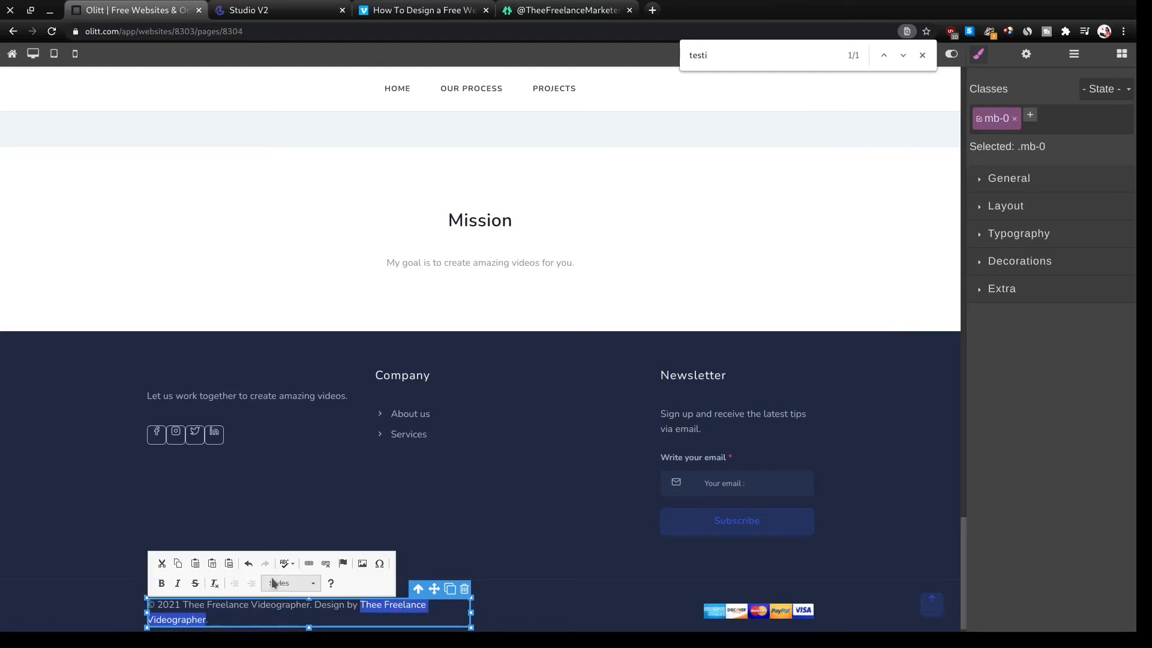
click(310, 564)
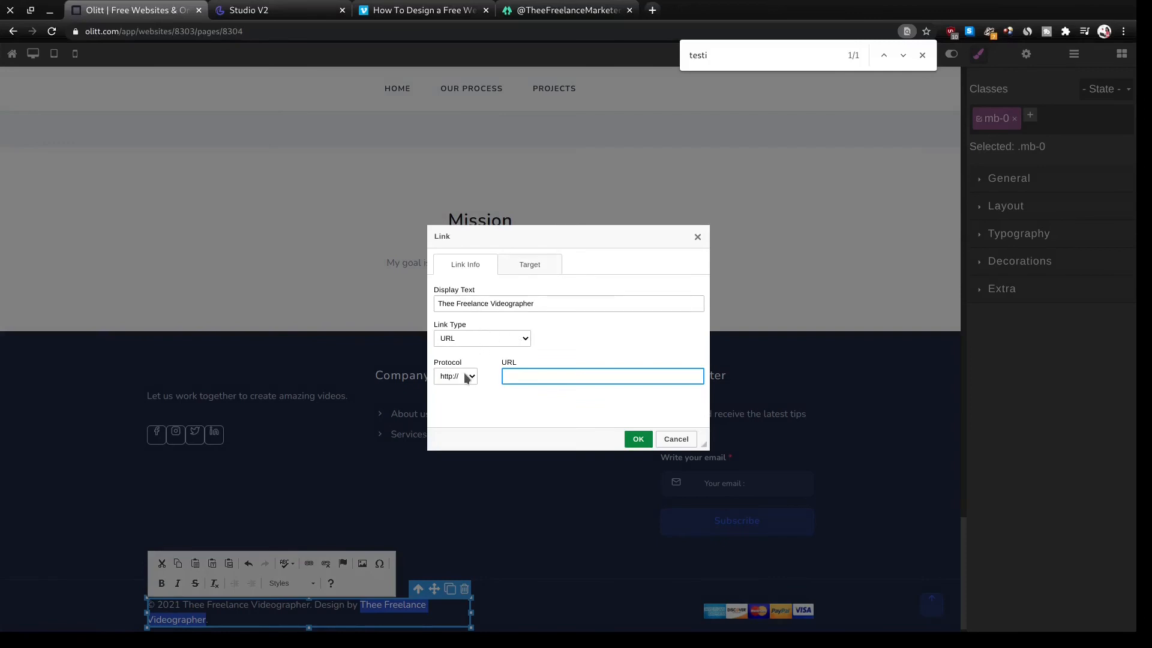
click(467, 377)
click(466, 397)
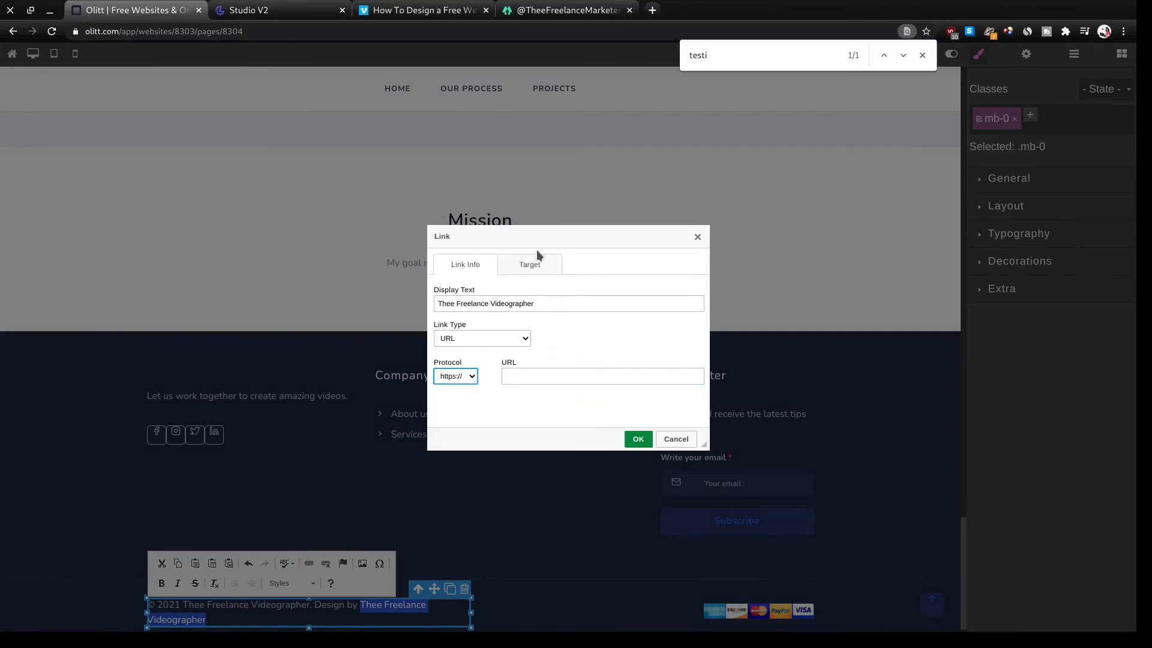
click(533, 14)
click(306, 30)
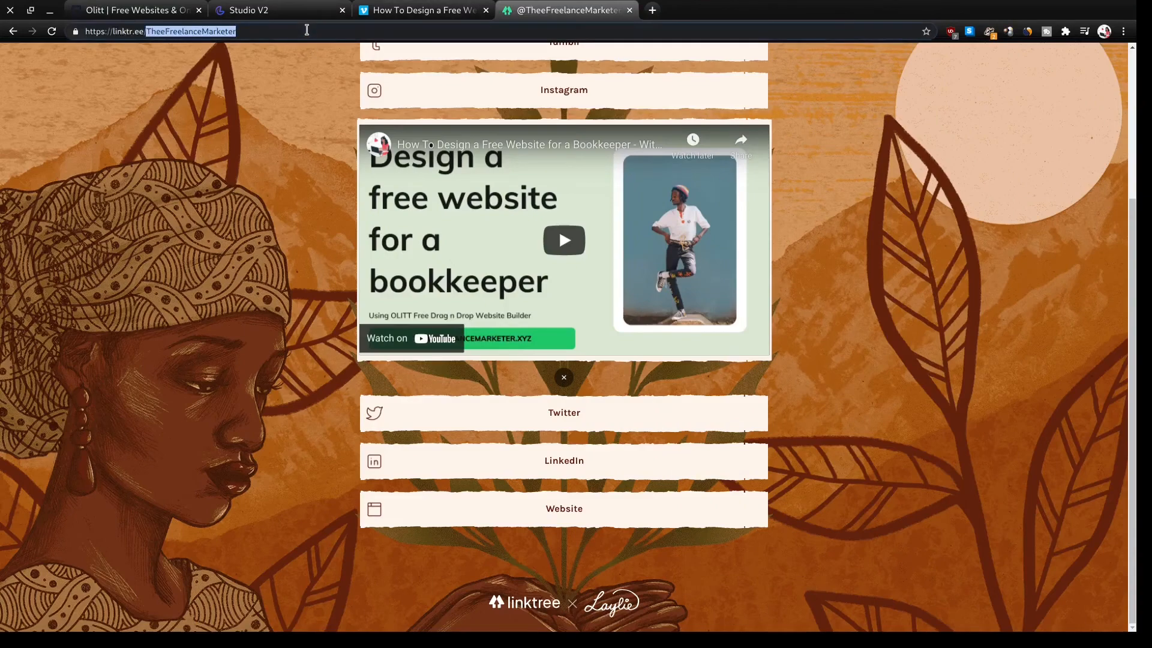
click(198, 15)
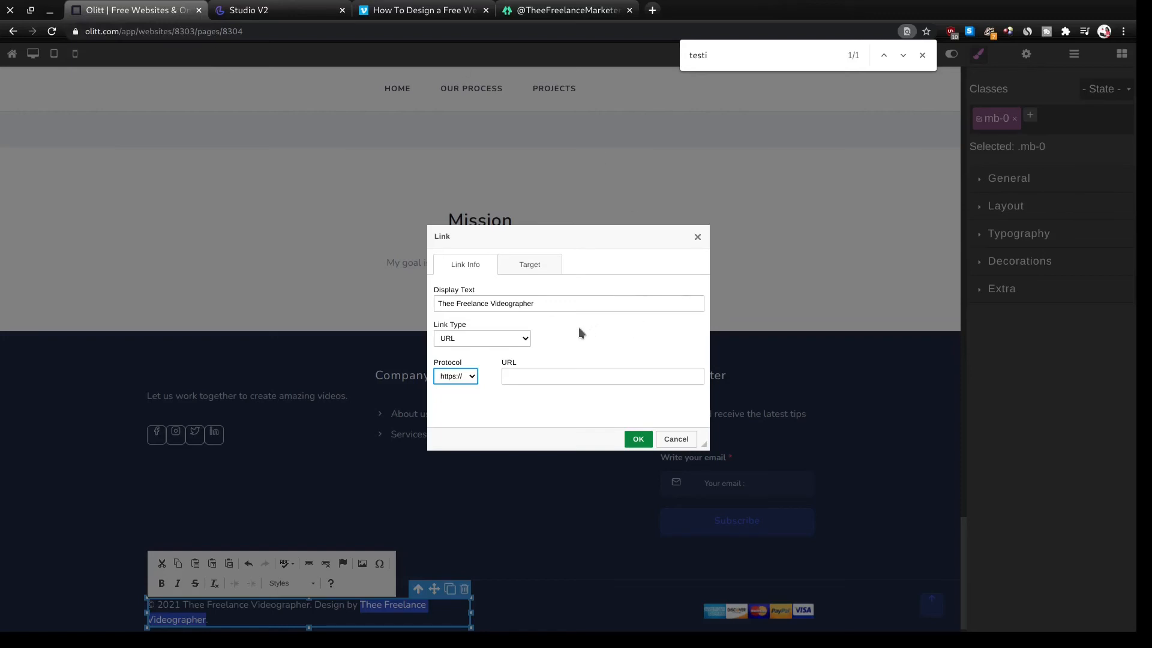
click(517, 338)
click(535, 376)
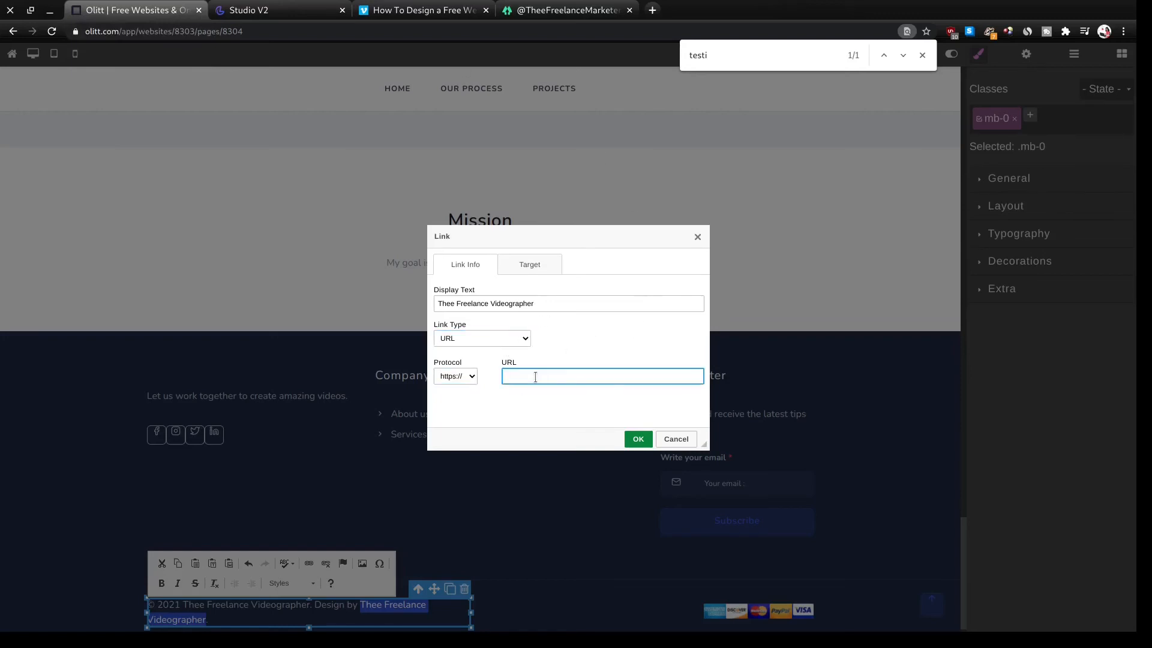
text(linktr.ee/TheeFreelanceMarketer)
click(638, 439)
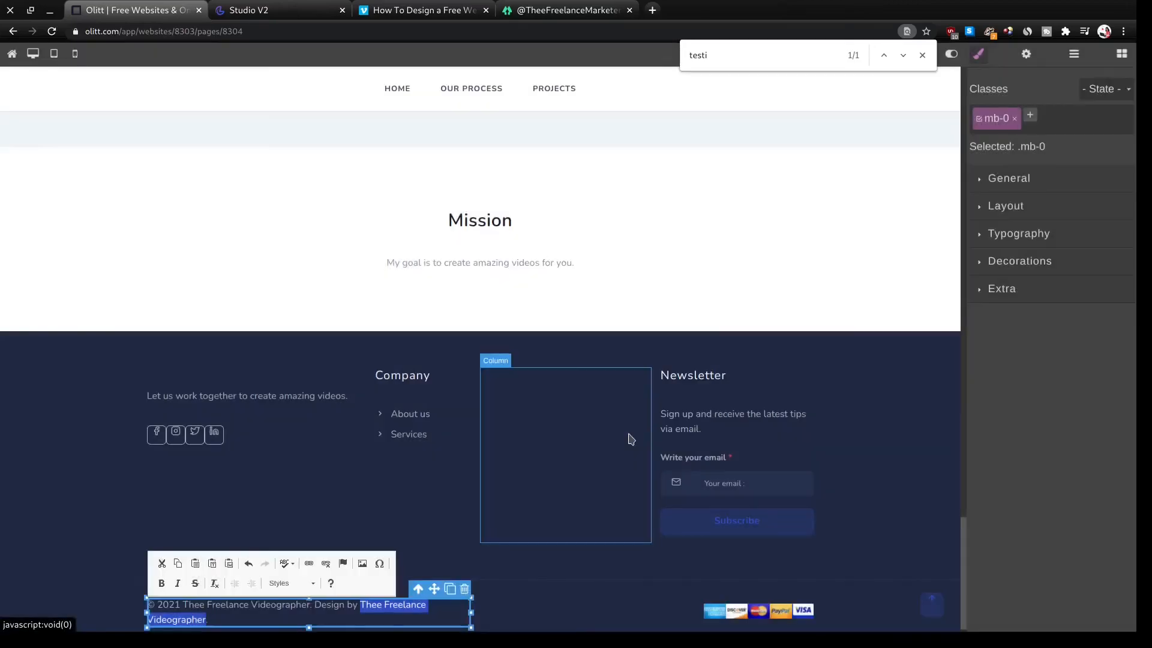
click(723, 421)
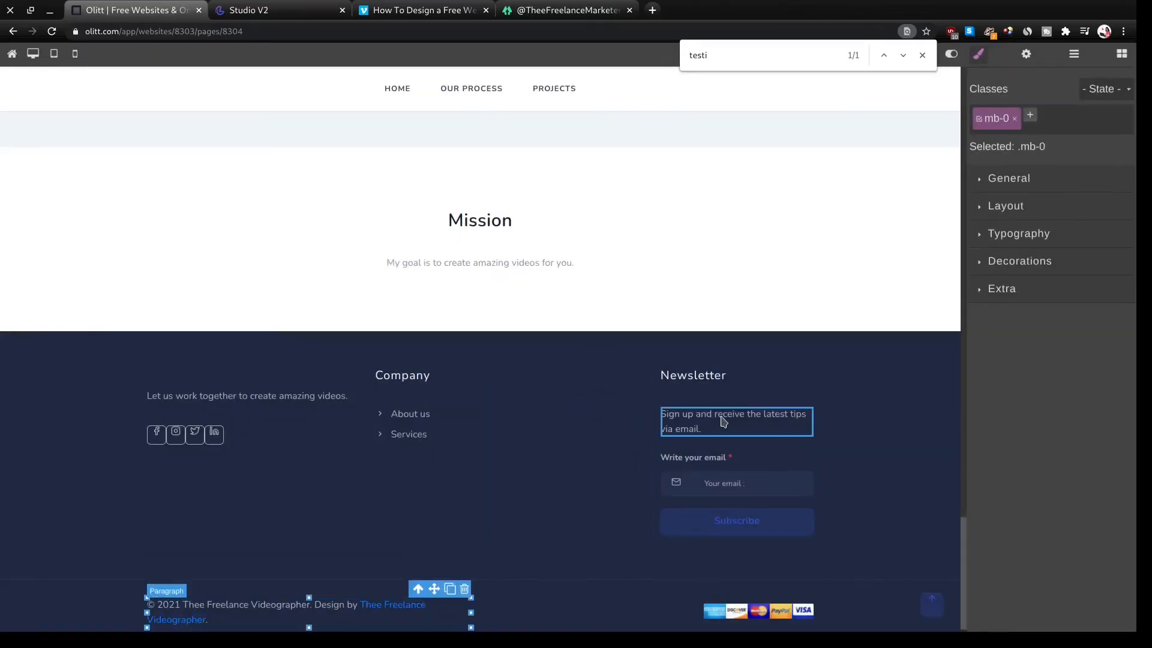
click(722, 421)
Close the page search, open the live site in a new browser tab and close the old preview, Vimeo and Linktree tabs.
scroll(722, 420, up, 5)
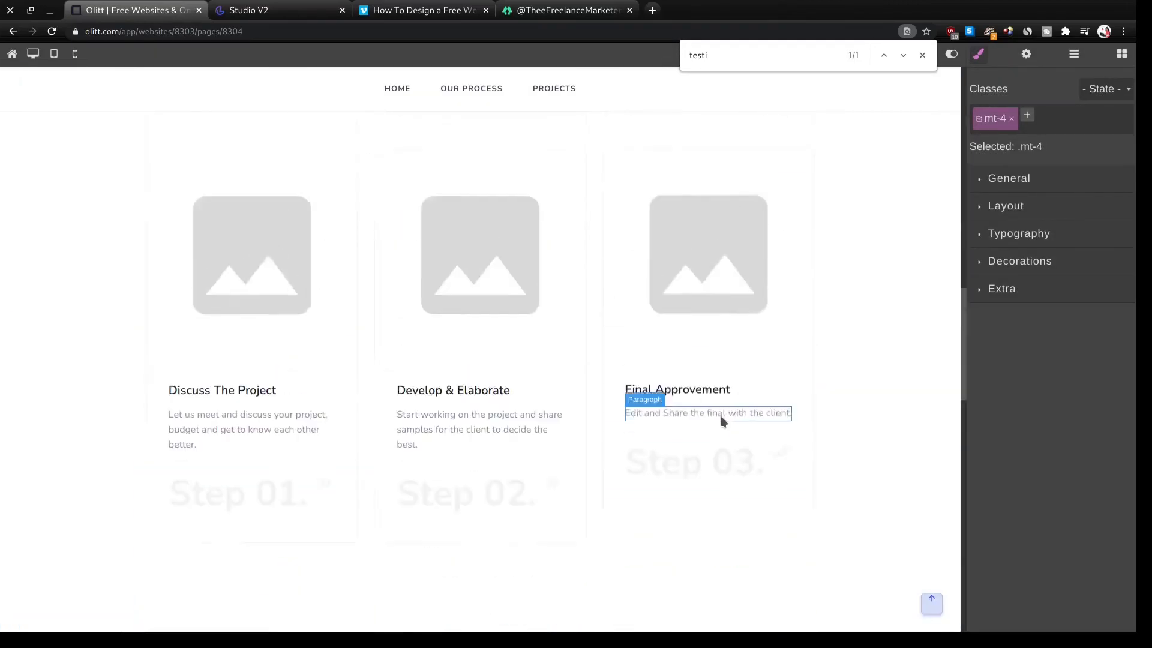
scroll(721, 420, up, 5)
click(922, 54)
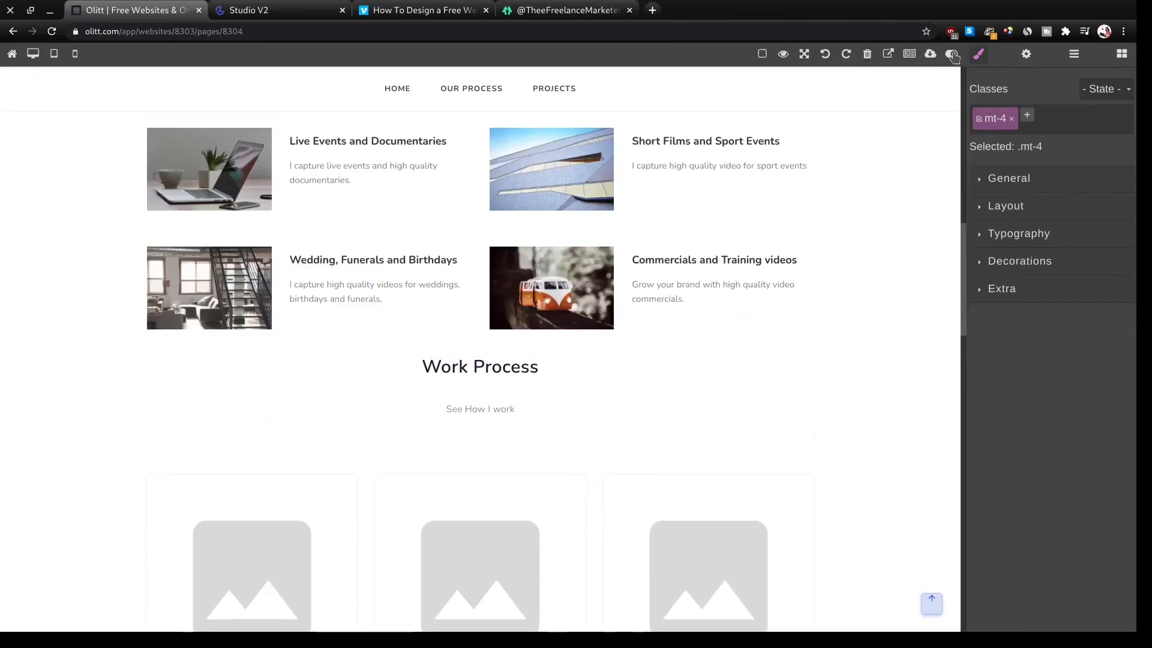
click(886, 55)
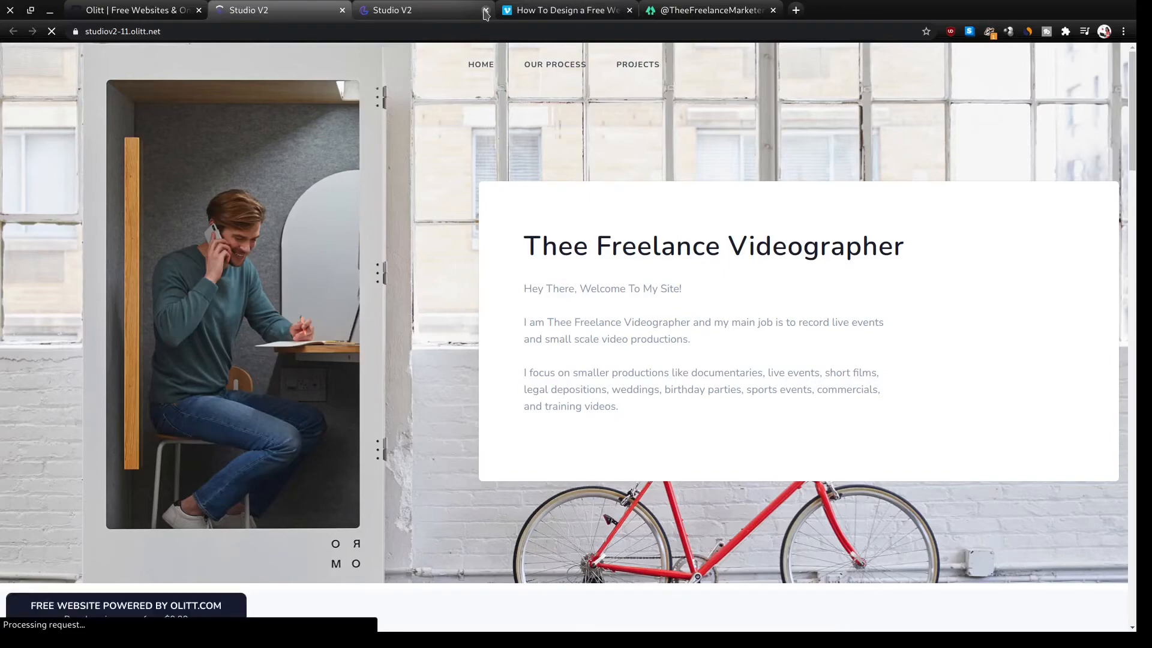
click(486, 10)
click(486, 10)
click(486, 10)
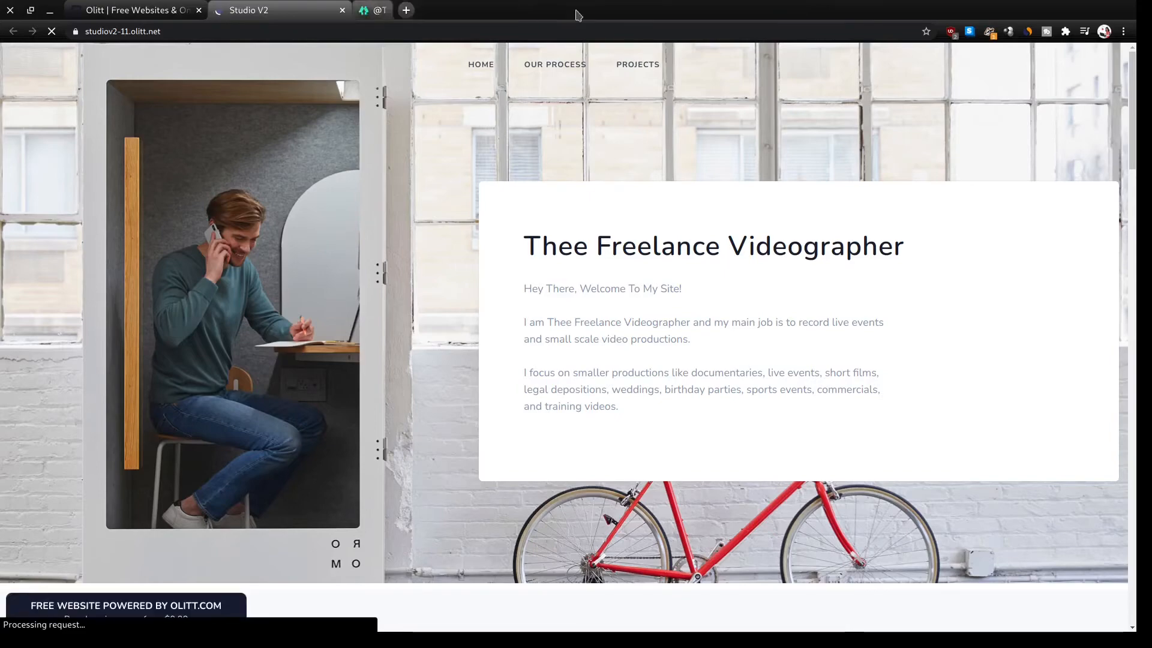
Review the live page from the hero section down to the footer, testing playback of the Commercial sample video.
scroll(344, 411, down, 1)
scroll(343, 411, down, 10)
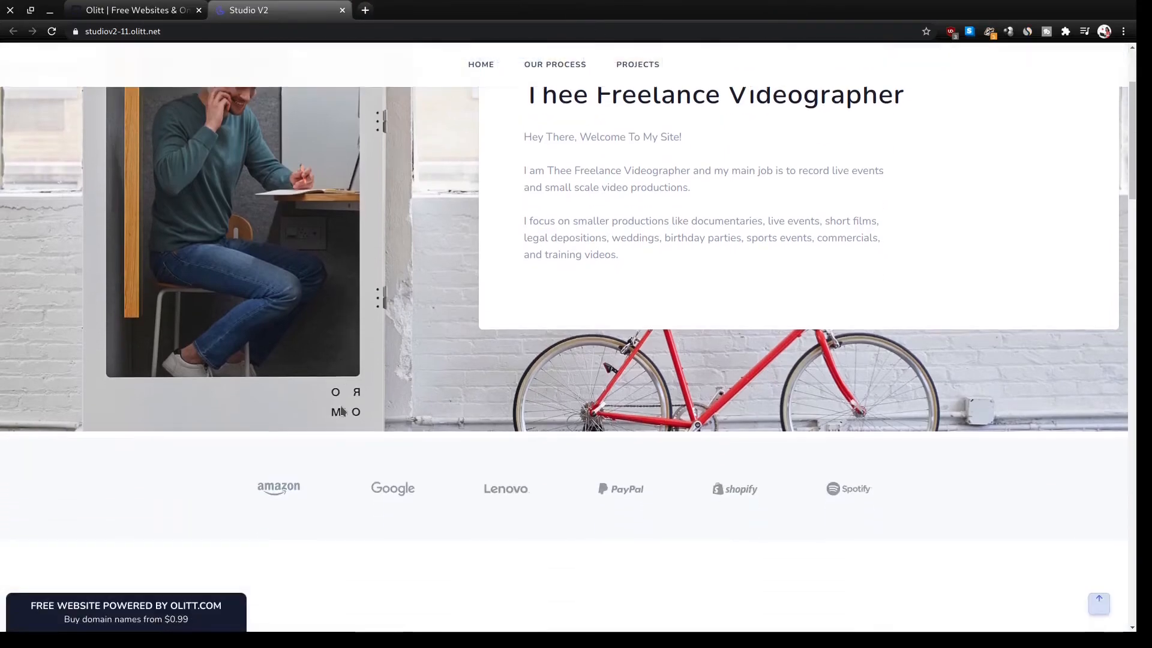
scroll(343, 411, down, 2)
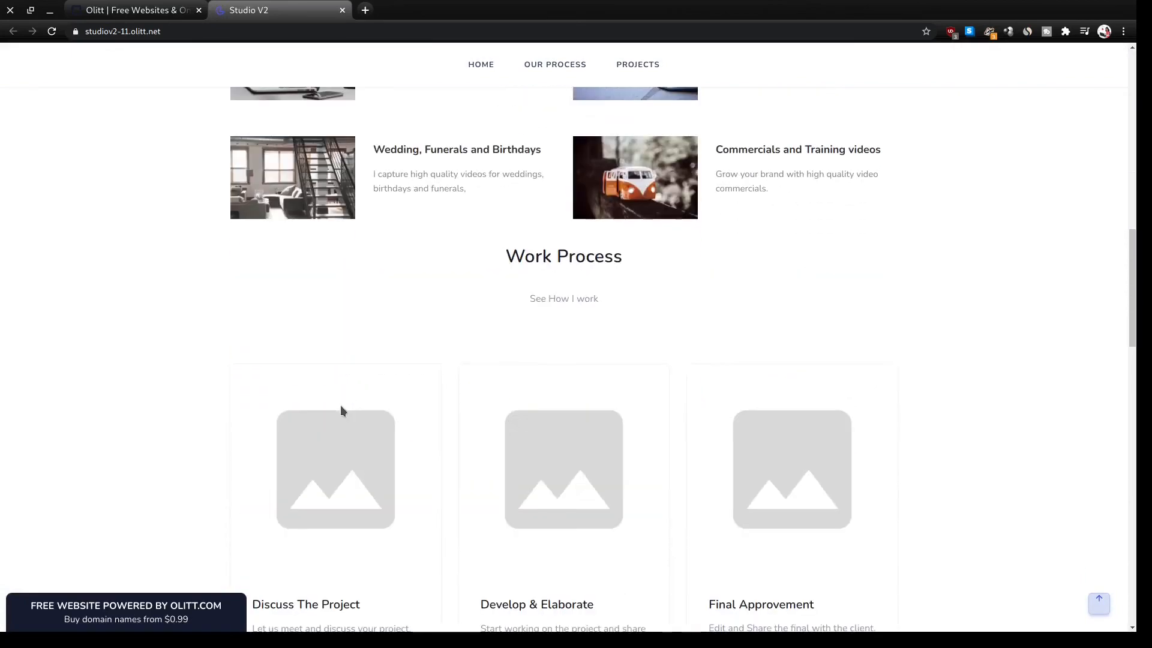
scroll(357, 388, down, 9)
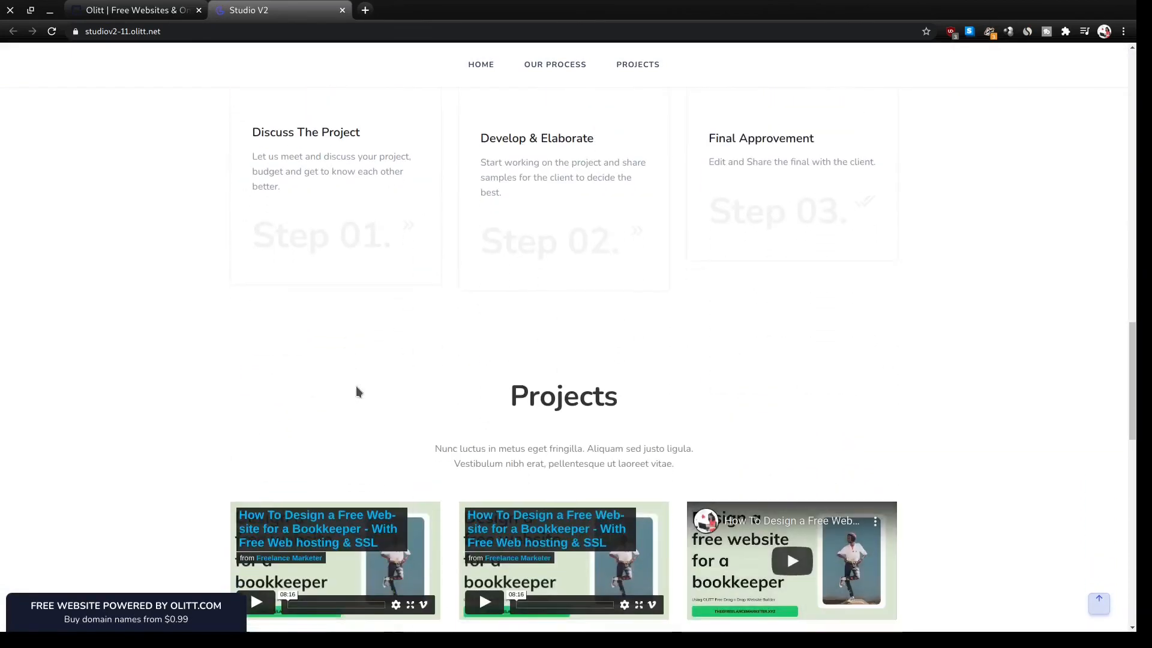
scroll(357, 390, down, 4)
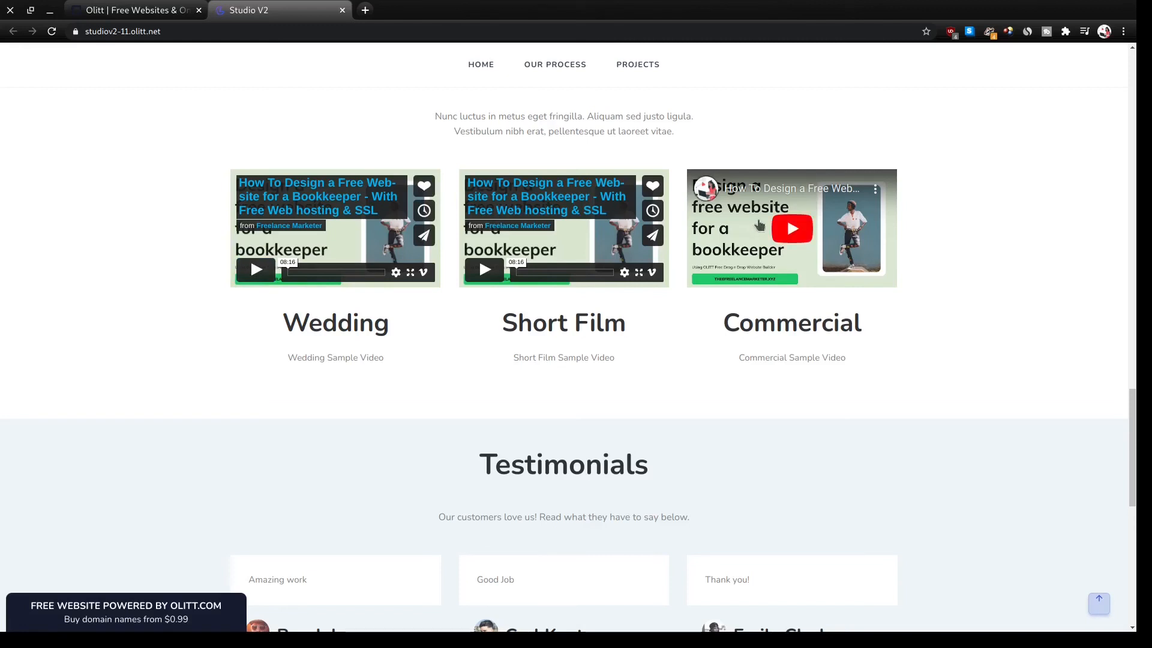
click(789, 235)
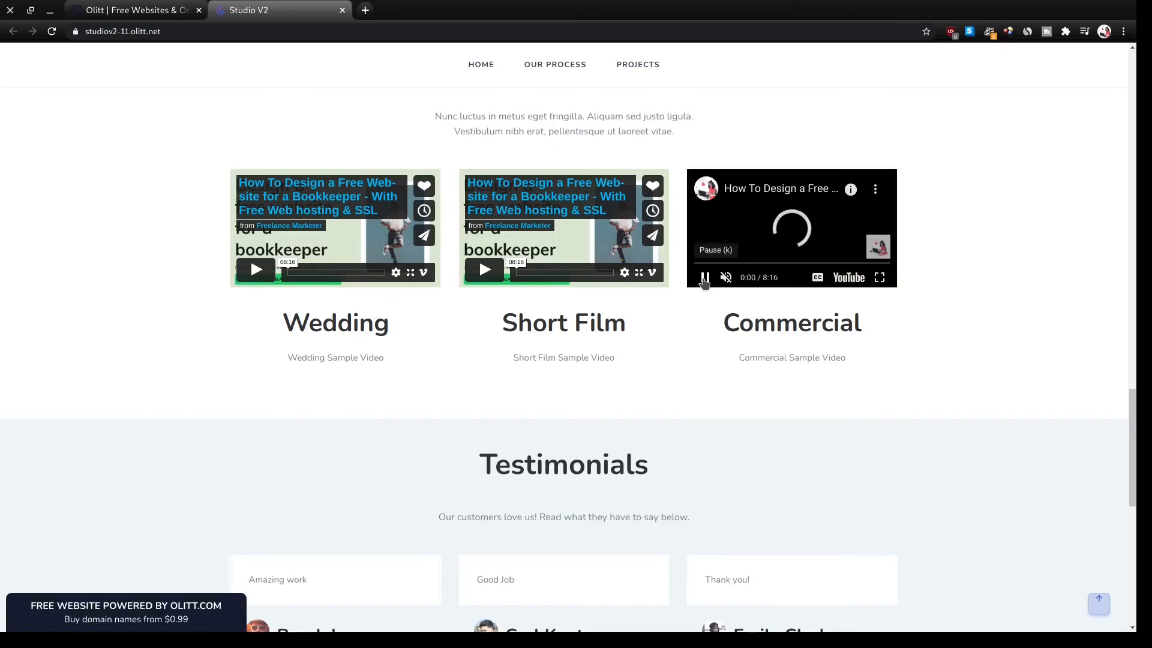
click(704, 277)
scroll(648, 464, down, 6)
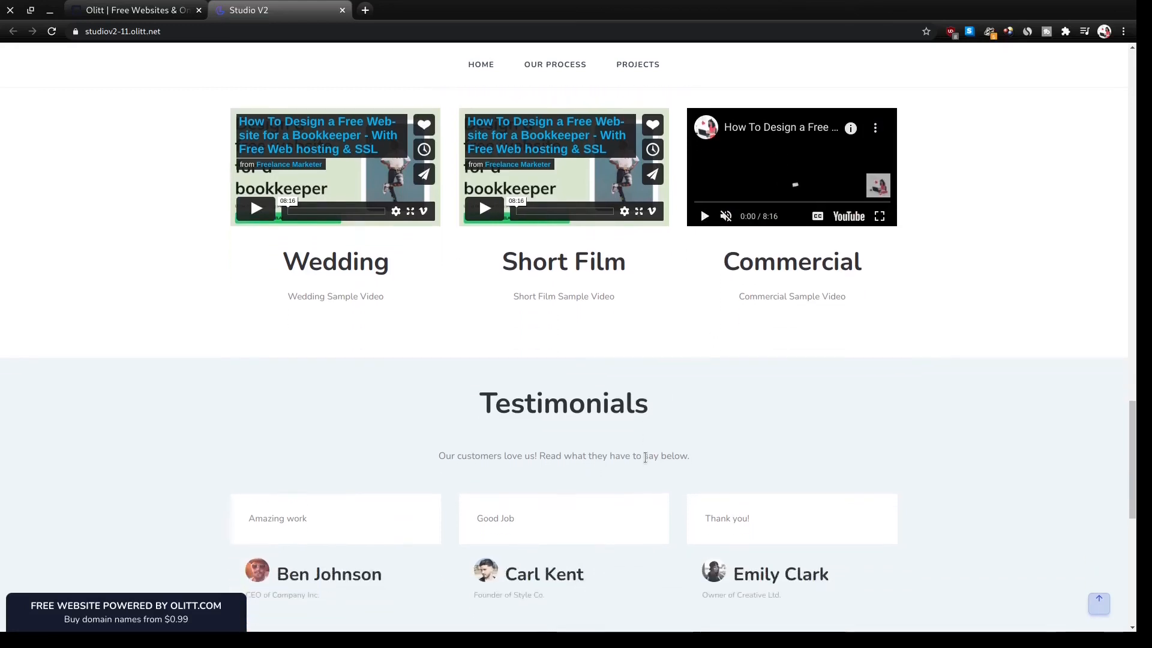
scroll(645, 457, down, 4)
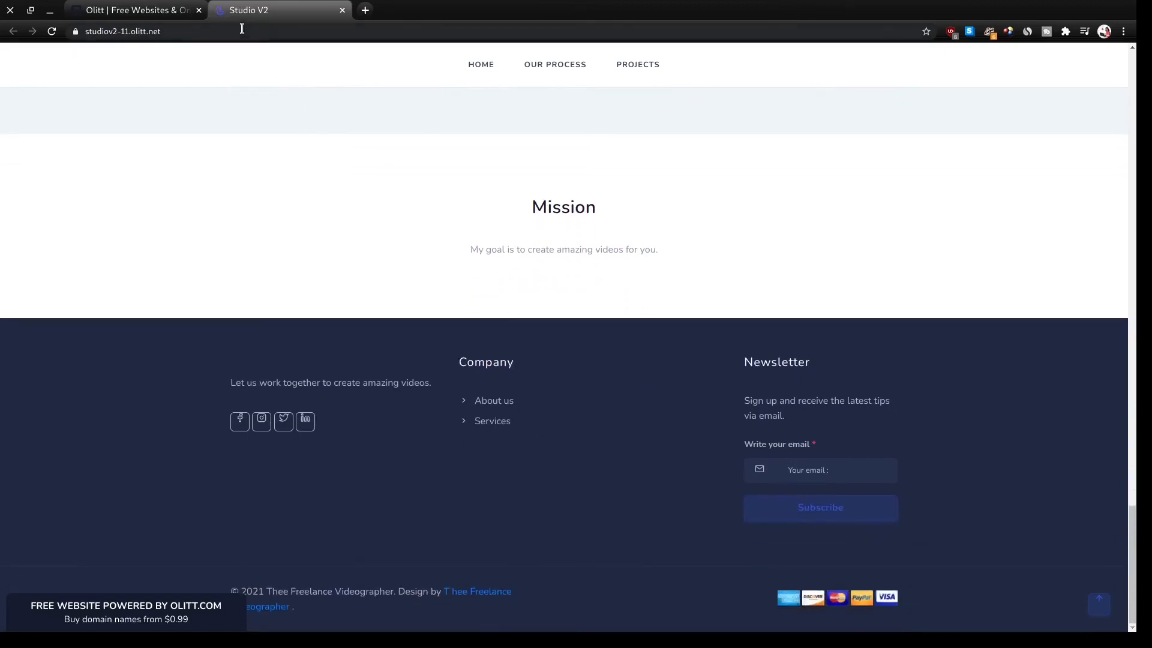
Return to the page editor and set the Our Process navigation link's Href to #process.
click(141, 12)
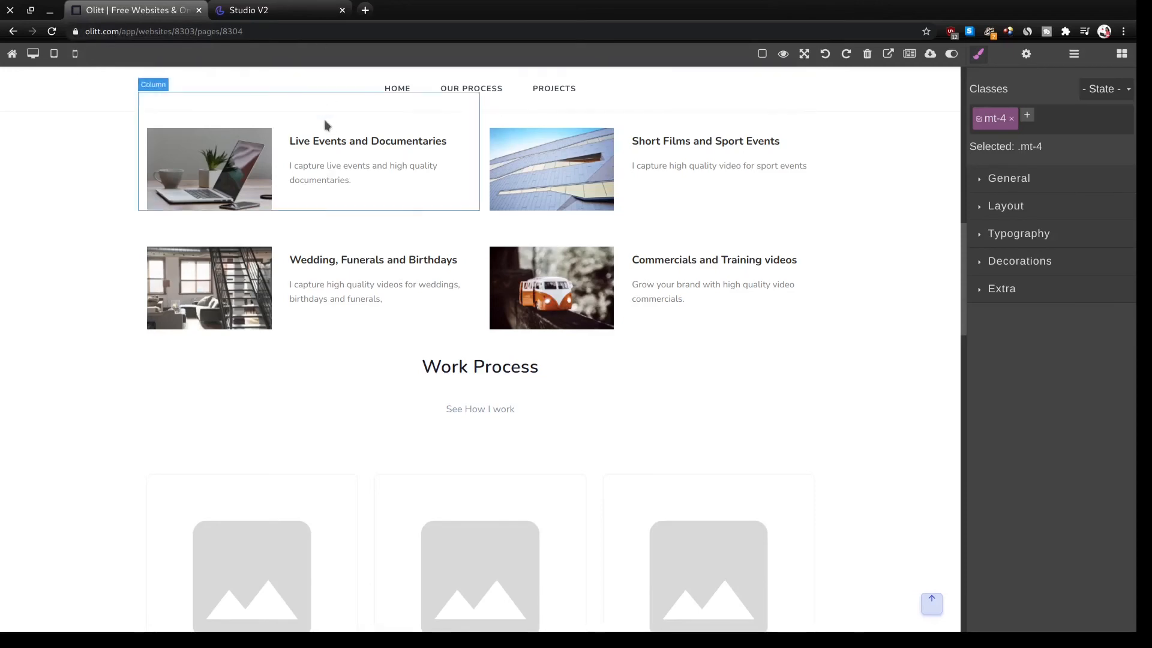
scroll(324, 123, up, 10)
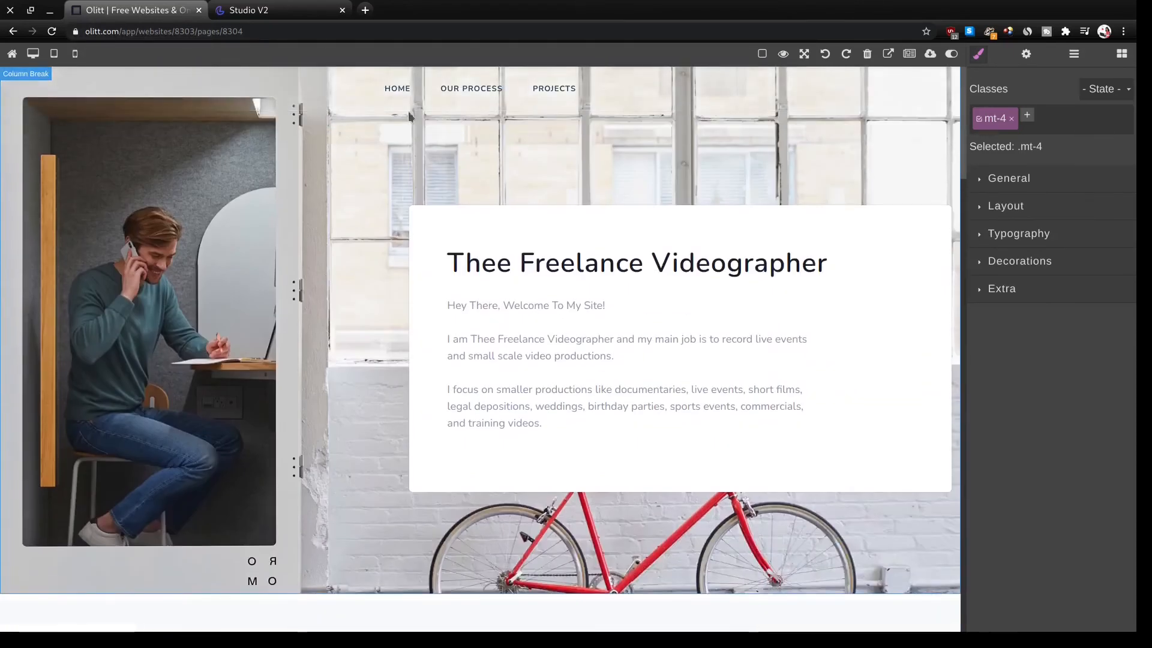
click(445, 99)
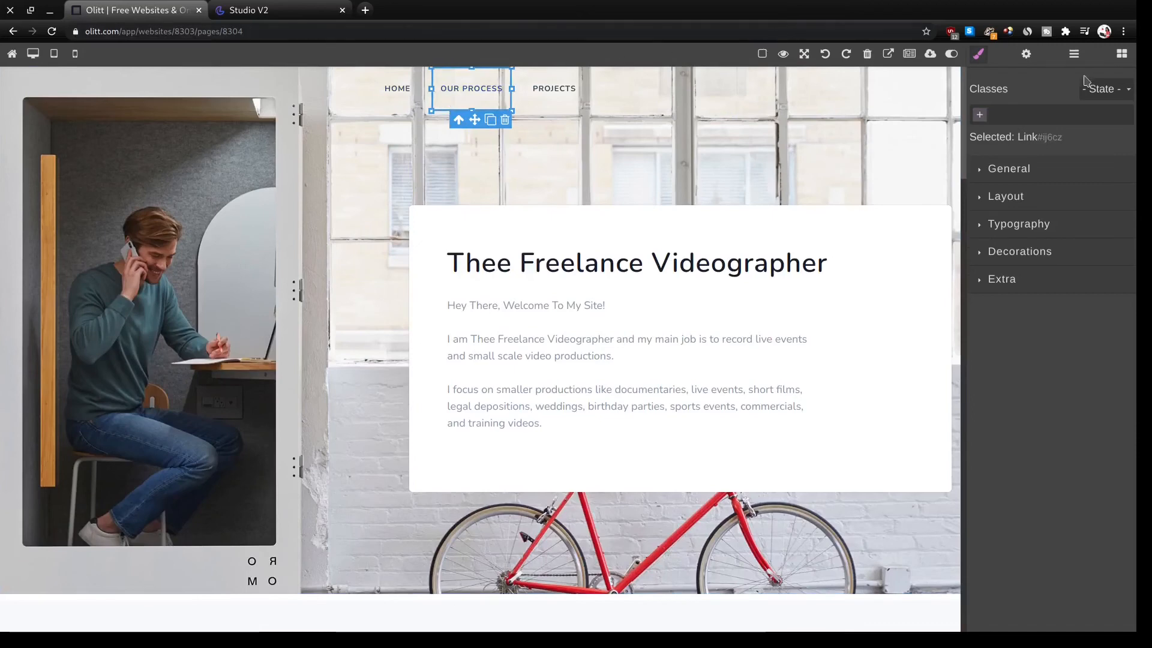
click(1026, 54)
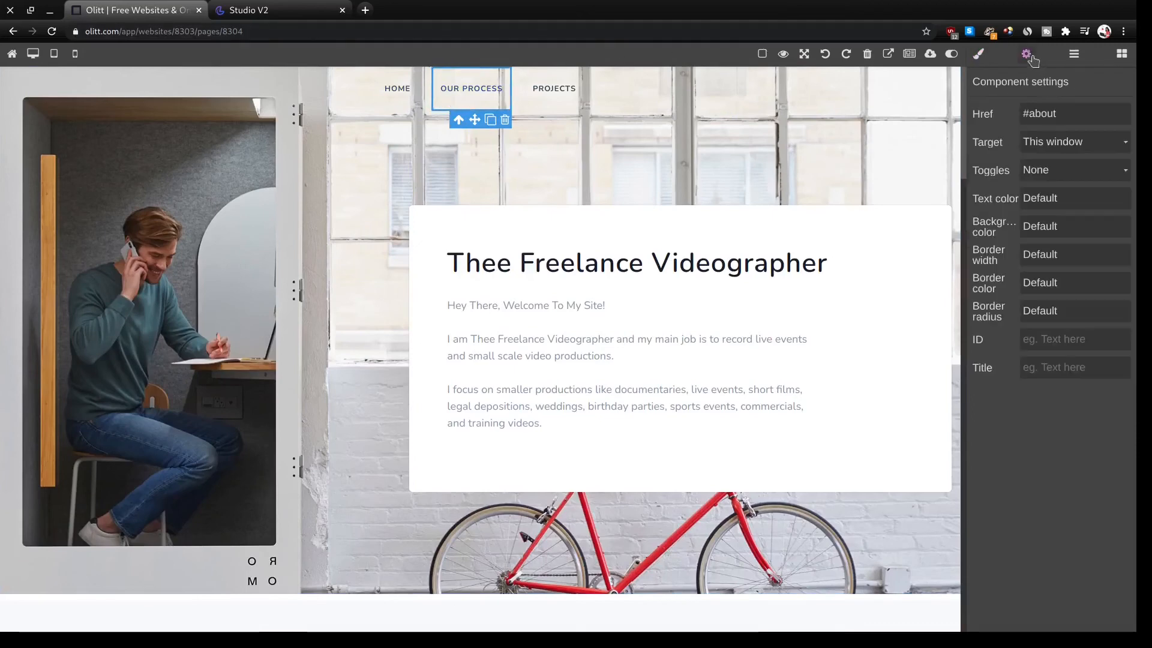
double_click(1045, 114)
text(process)
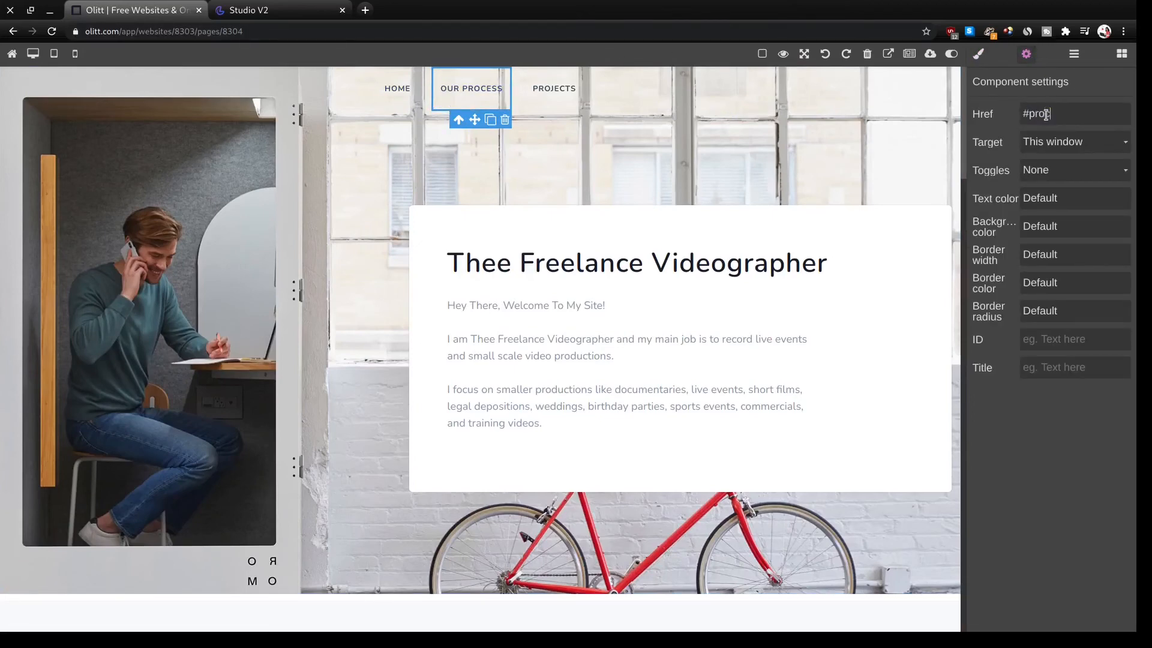
Set the ID of the row holding the three Work Process step cards to process.
click(864, 329)
scroll(863, 328, down, 1)
click(863, 325)
scroll(863, 325, down, 10)
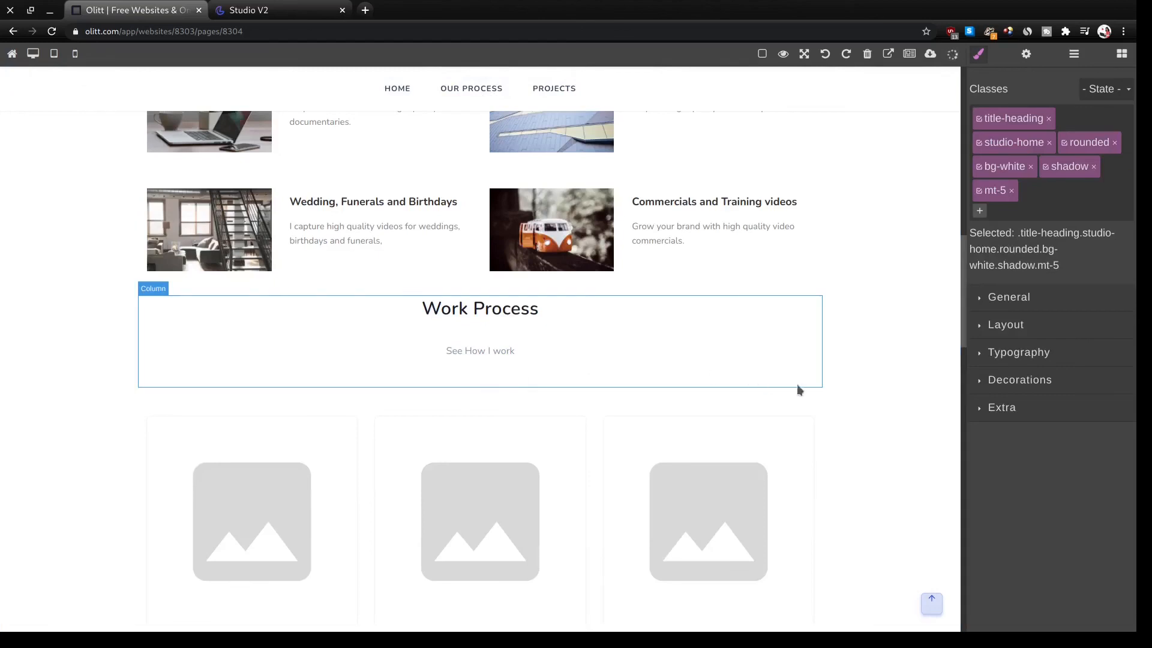
click(848, 389)
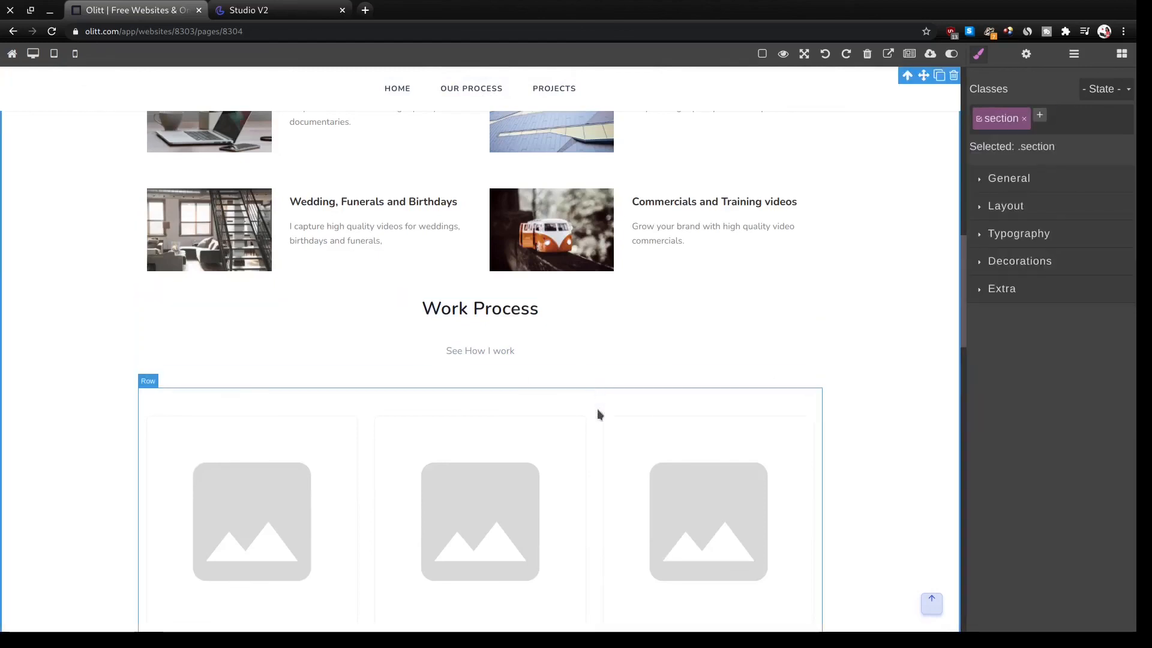
click(546, 400)
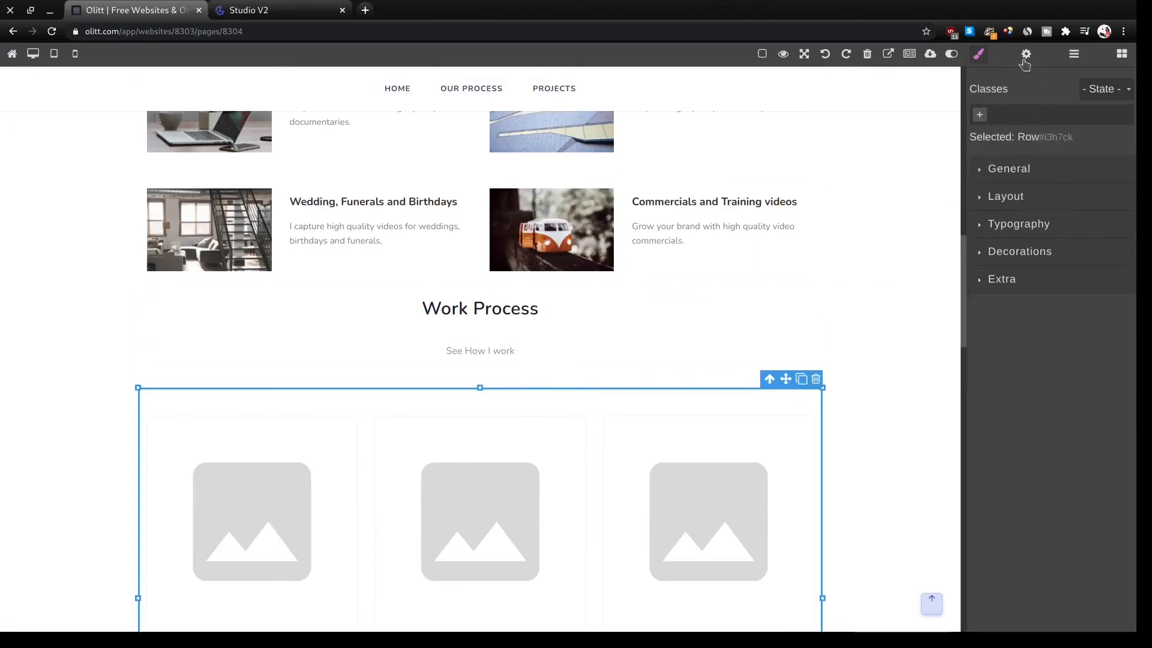
click(1024, 54)
double_click(1040, 274)
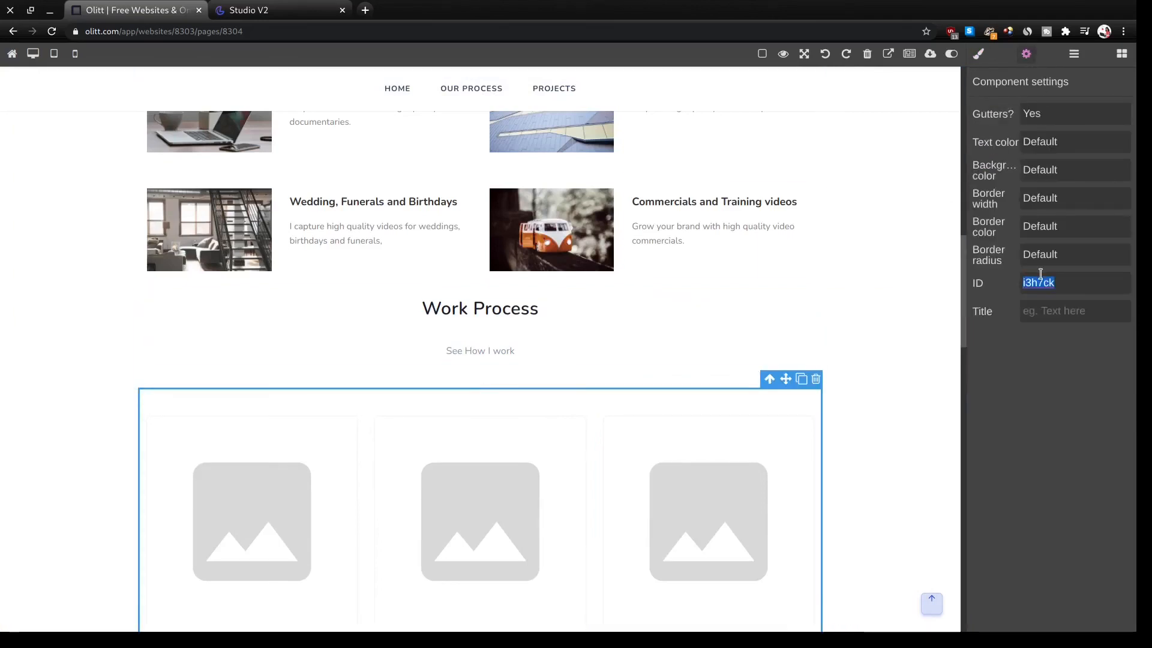
text(process)
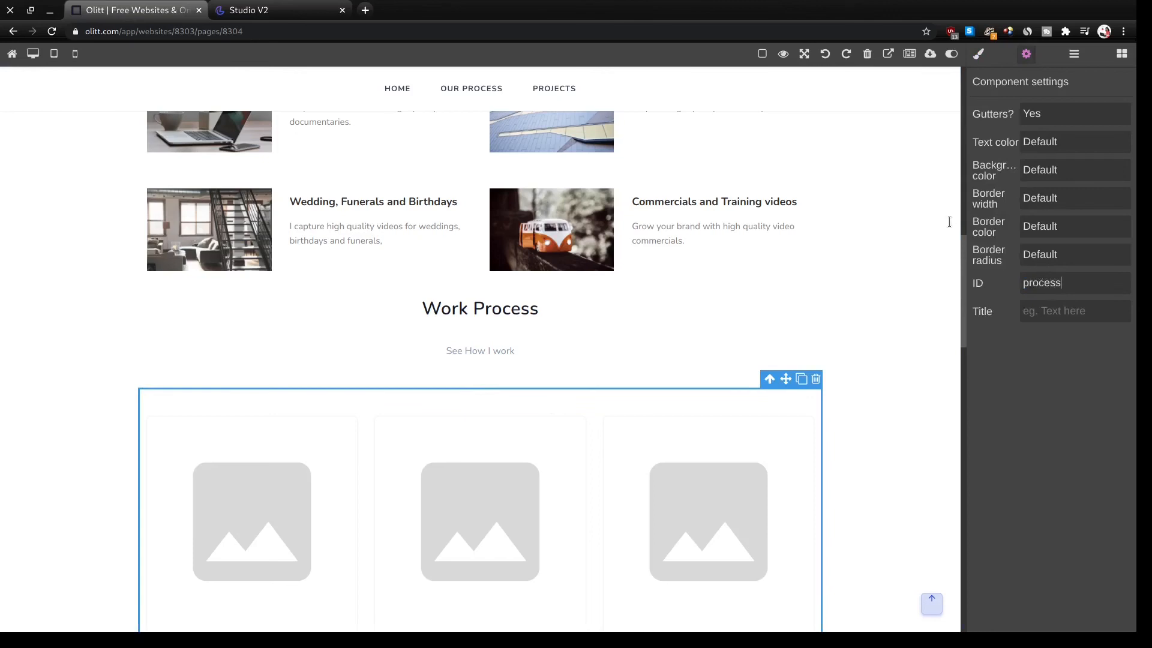
click(834, 244)
Set the ID of the Projects section to projects.
scroll(833, 240, down, 9)
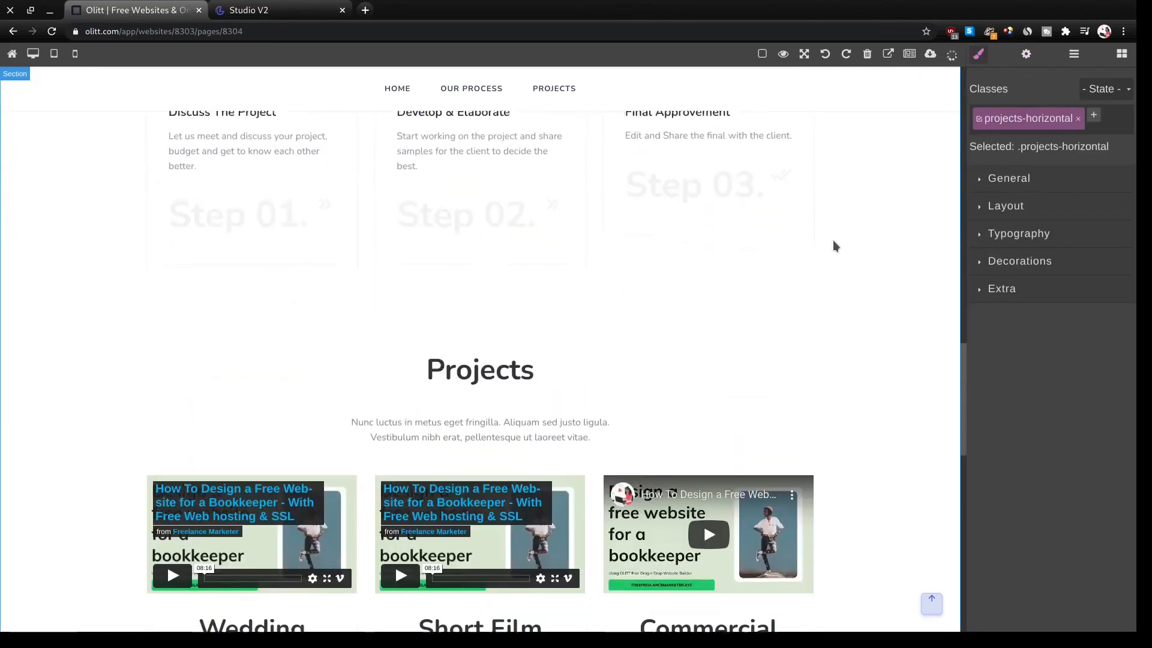
click(840, 407)
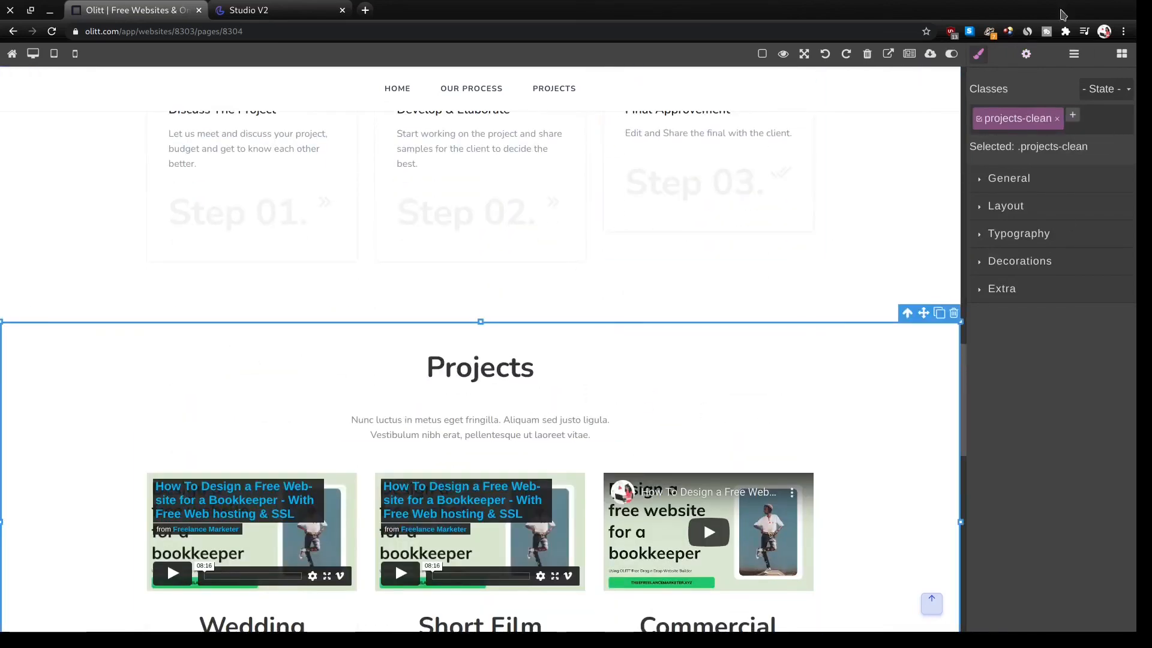
click(1026, 54)
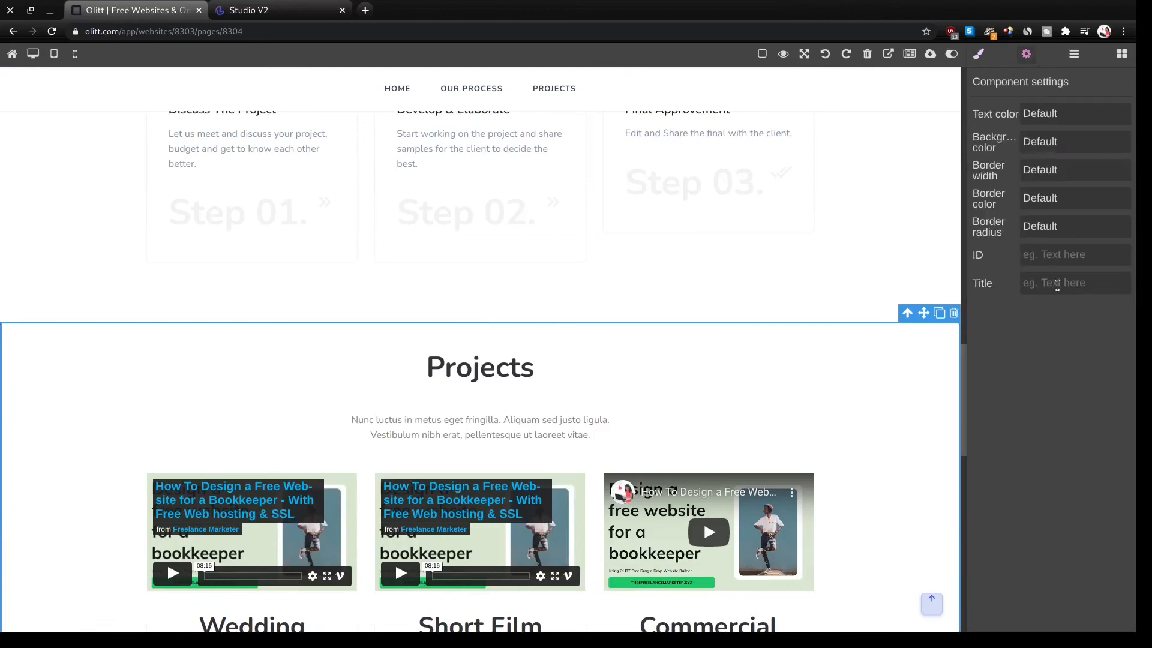
click(1055, 261)
text(projects)
Set the Projects navigation link's Href to #projects.
click(567, 96)
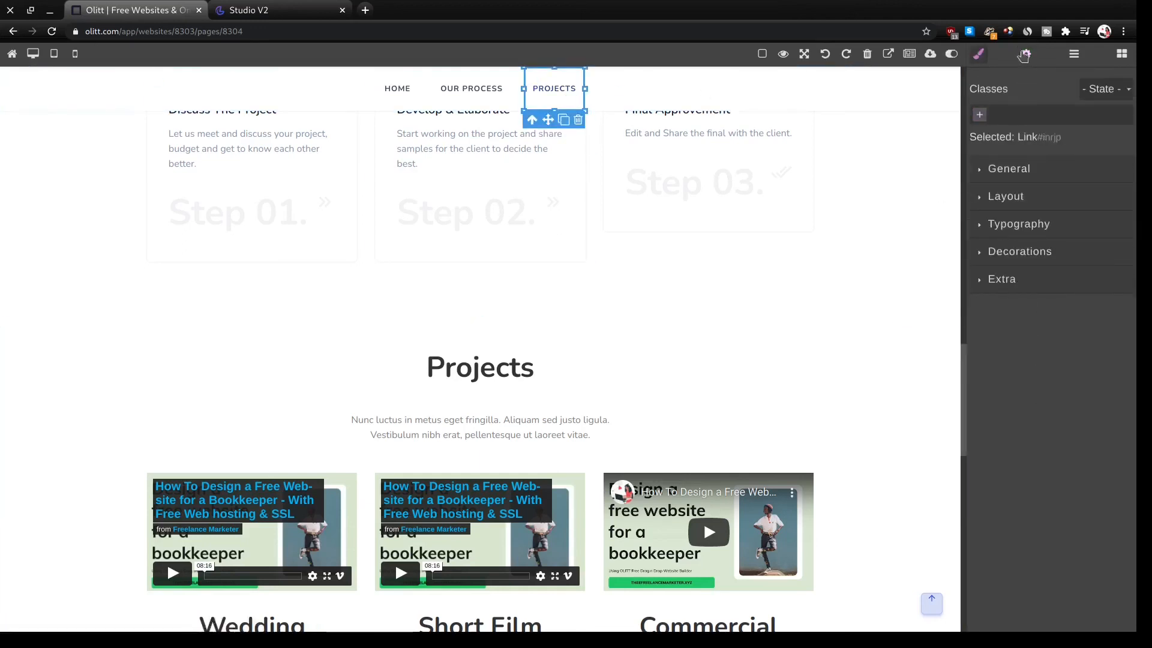
click(1025, 54)
double_click(1050, 114)
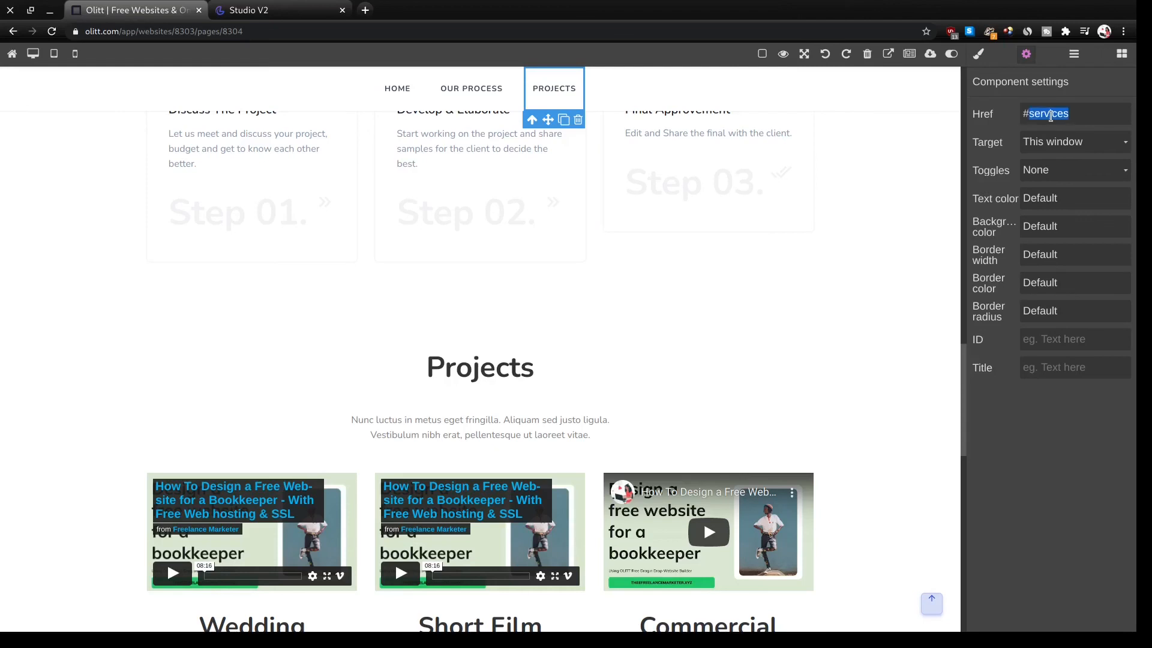
text(projects)
click(838, 308)
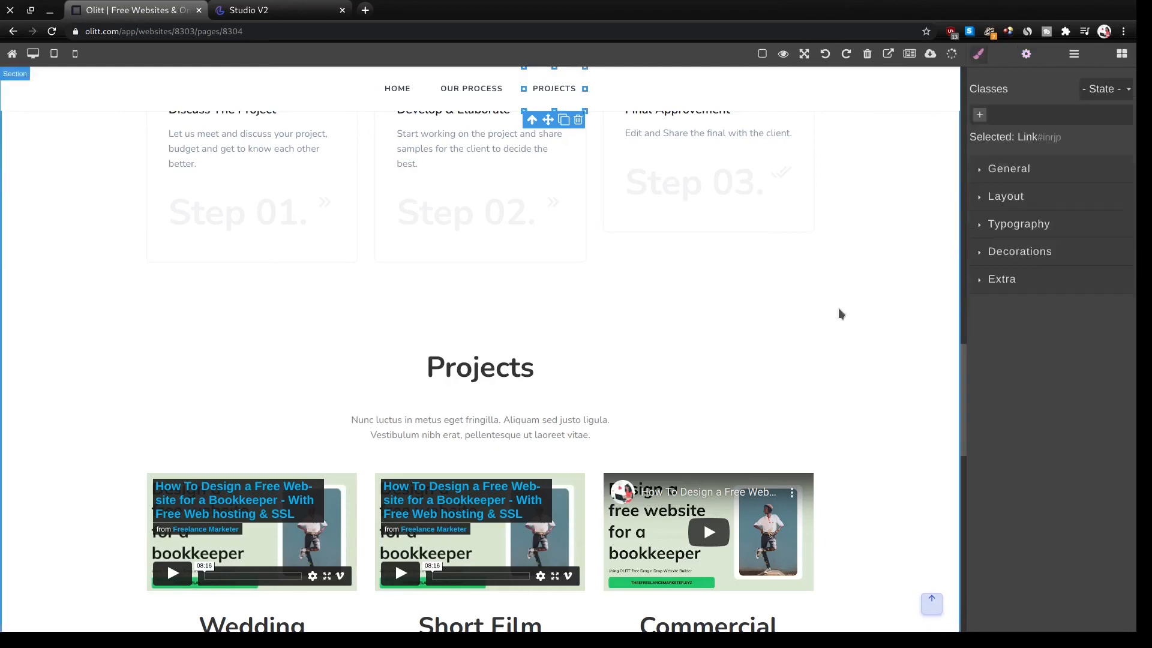
Set the ID of the Services section to services.
scroll(735, 283, up, 5)
scroll(735, 283, up, 8)
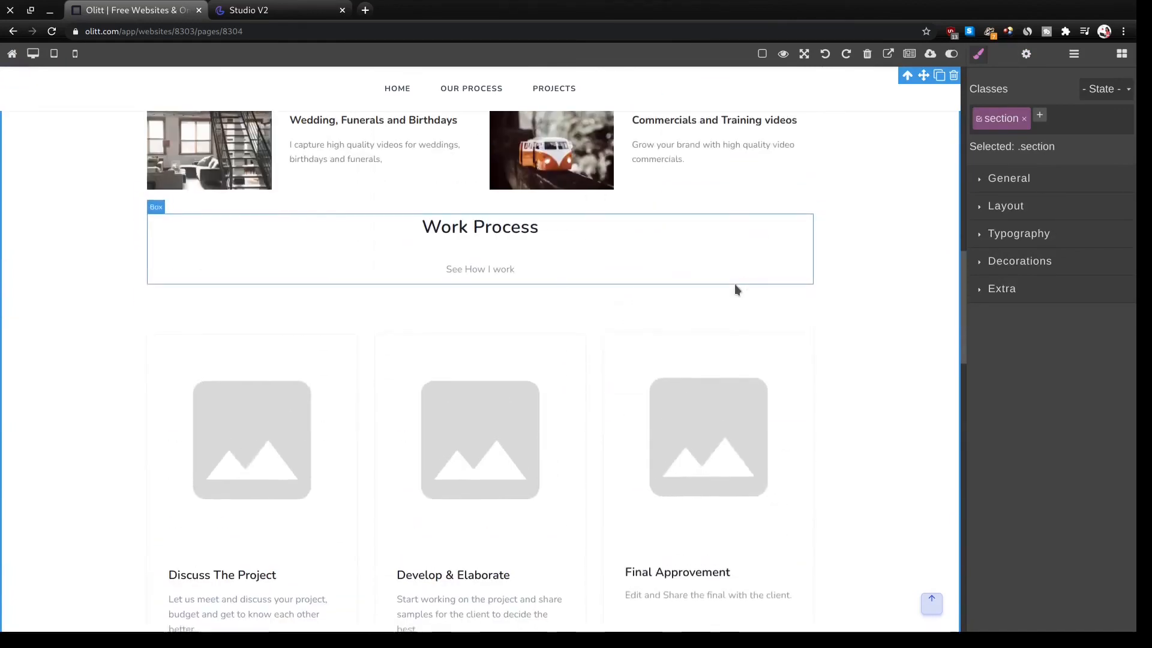
click(861, 289)
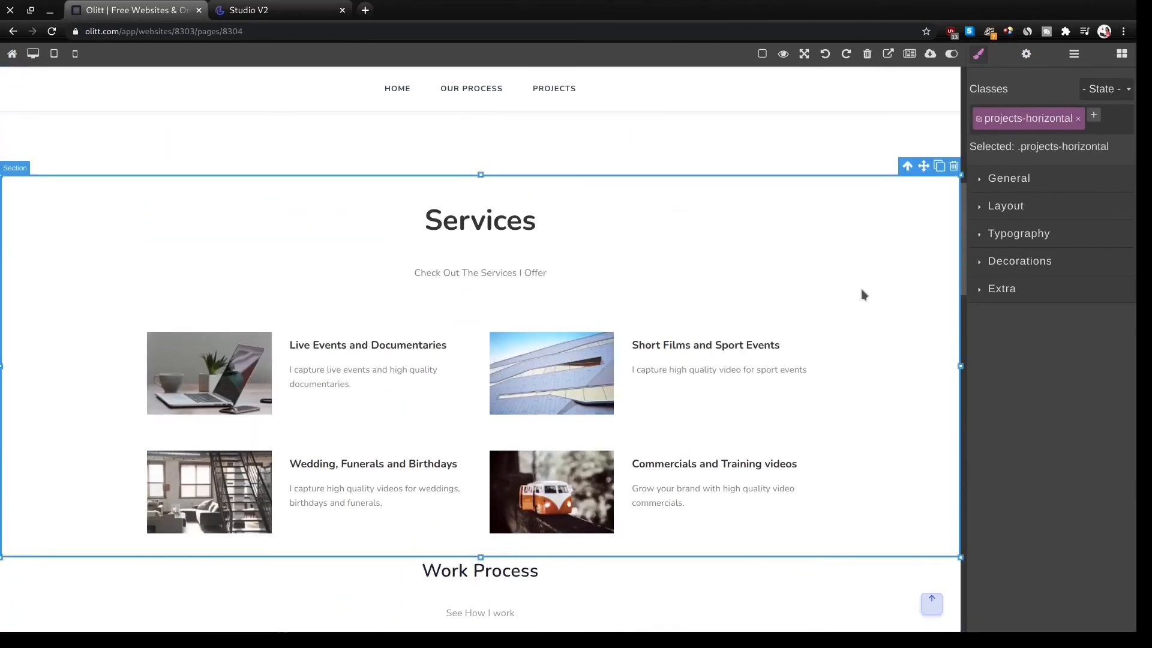
click(1028, 55)
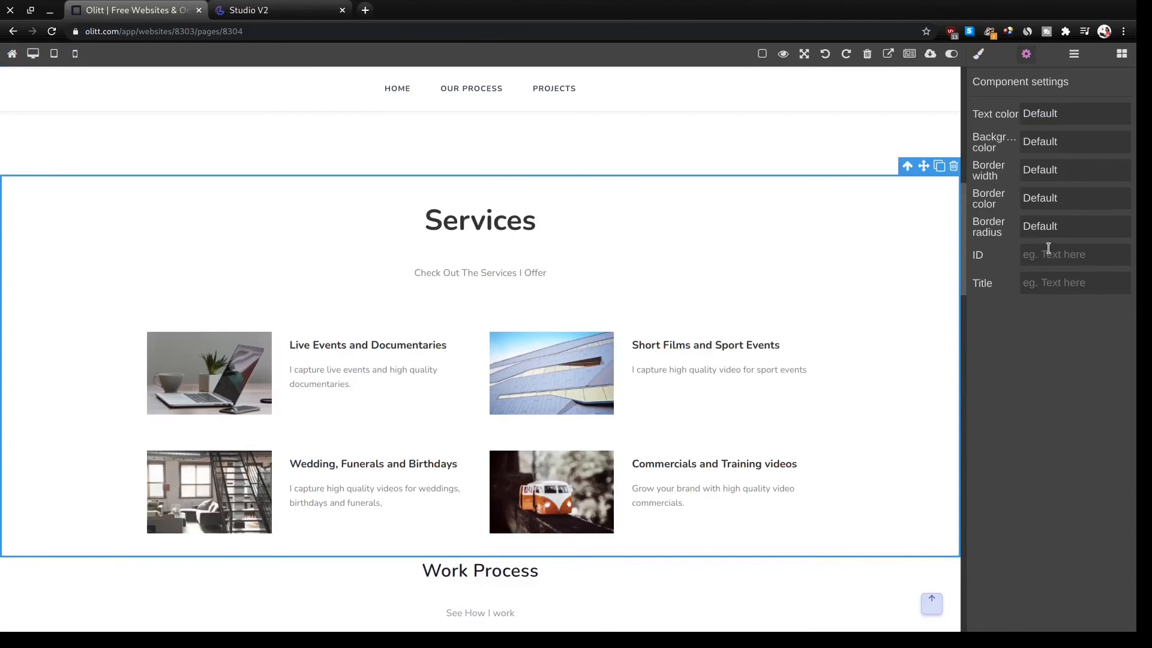
click(1047, 253)
text(services)
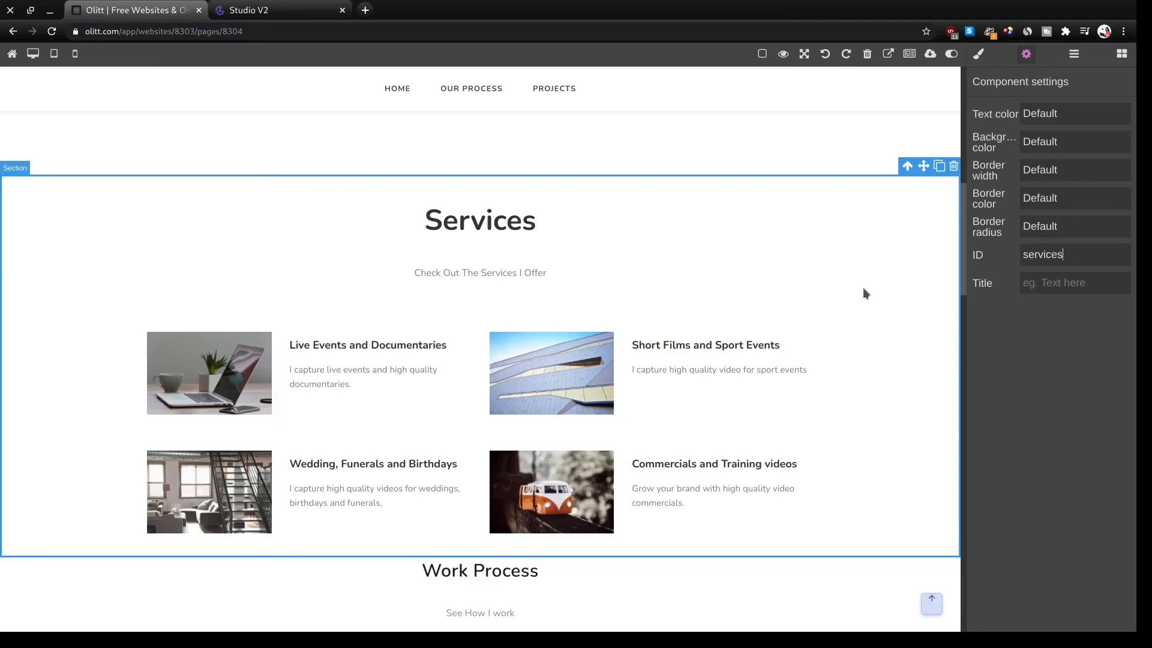
Check the Href of the Services link in the footer's Company column.
scroll(798, 428, down, 15)
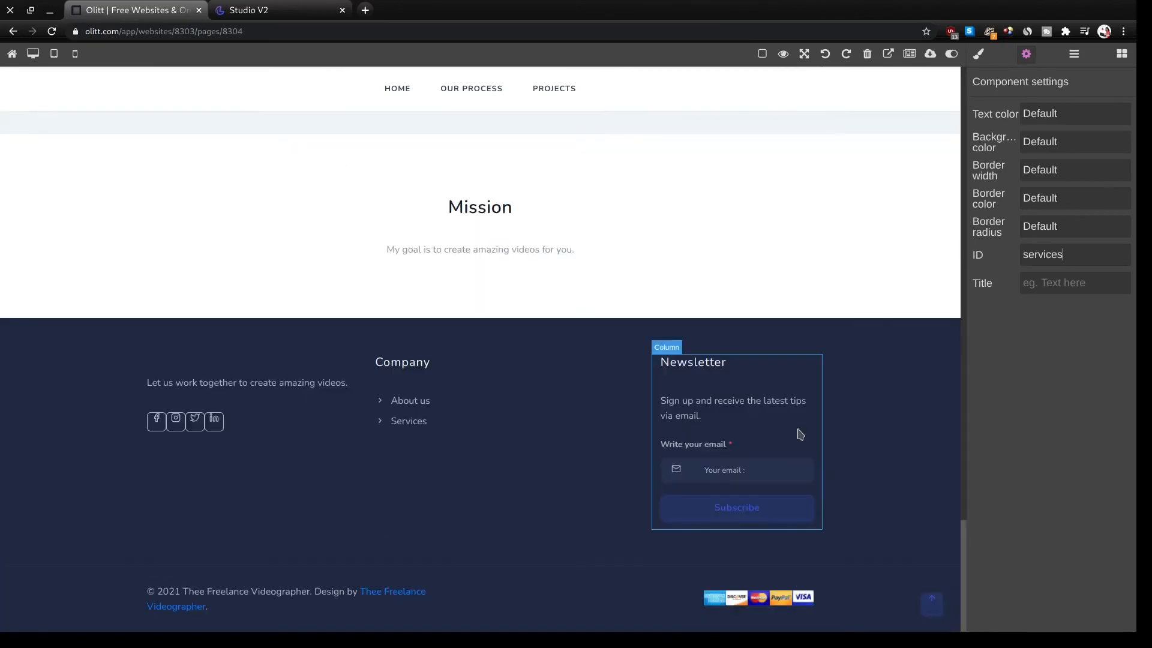
click(415, 427)
click(414, 427)
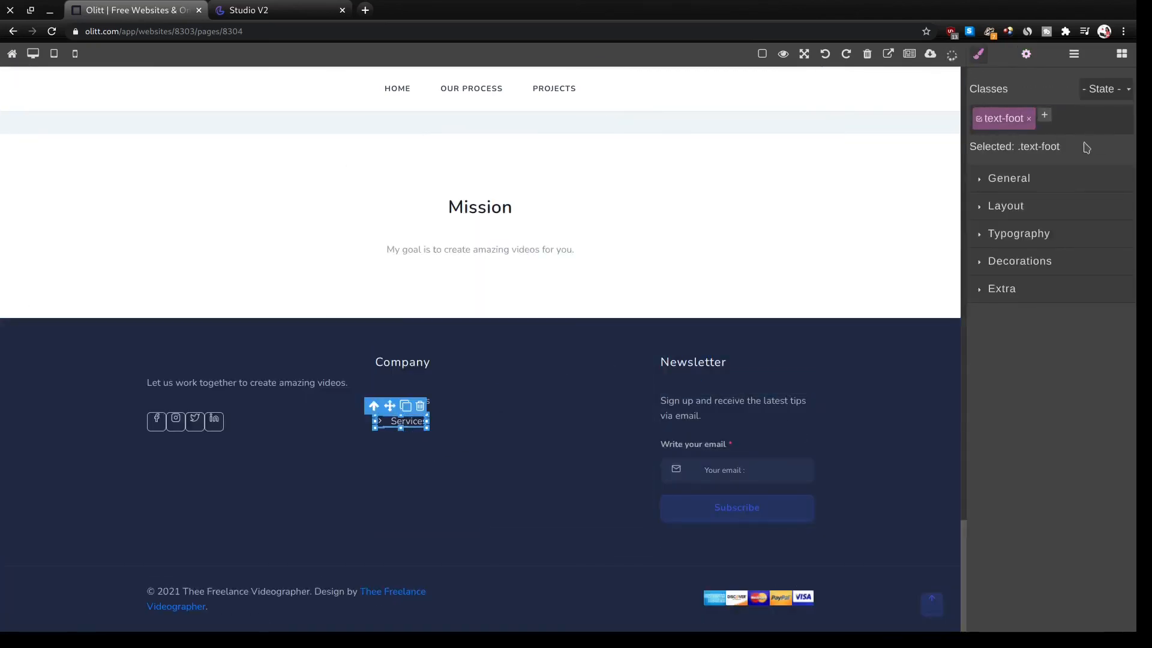
click(1025, 55)
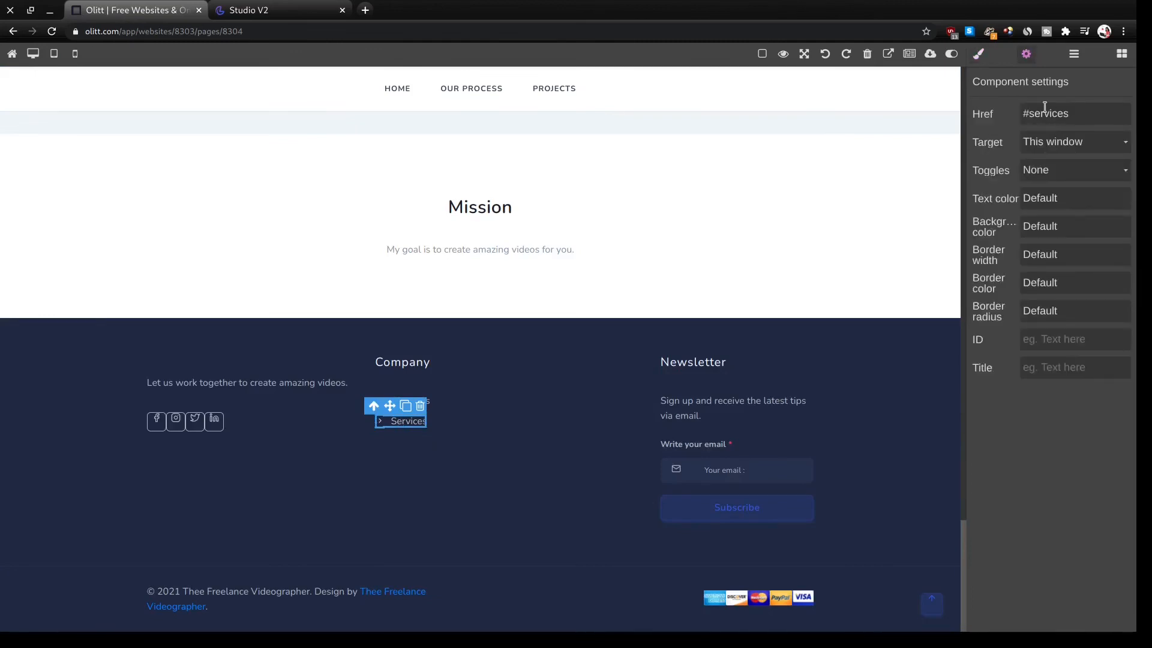
click(444, 504)
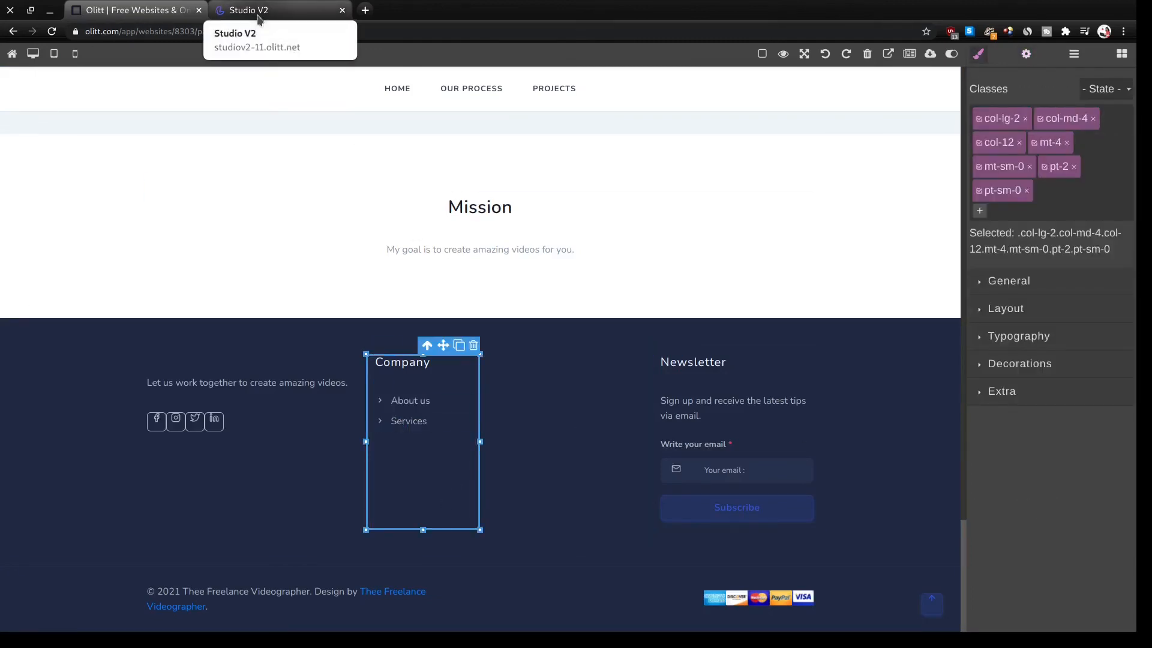
Reload the live site, test the footer's Services link and review the page from the hero section to Work Process.
click(236, 15)
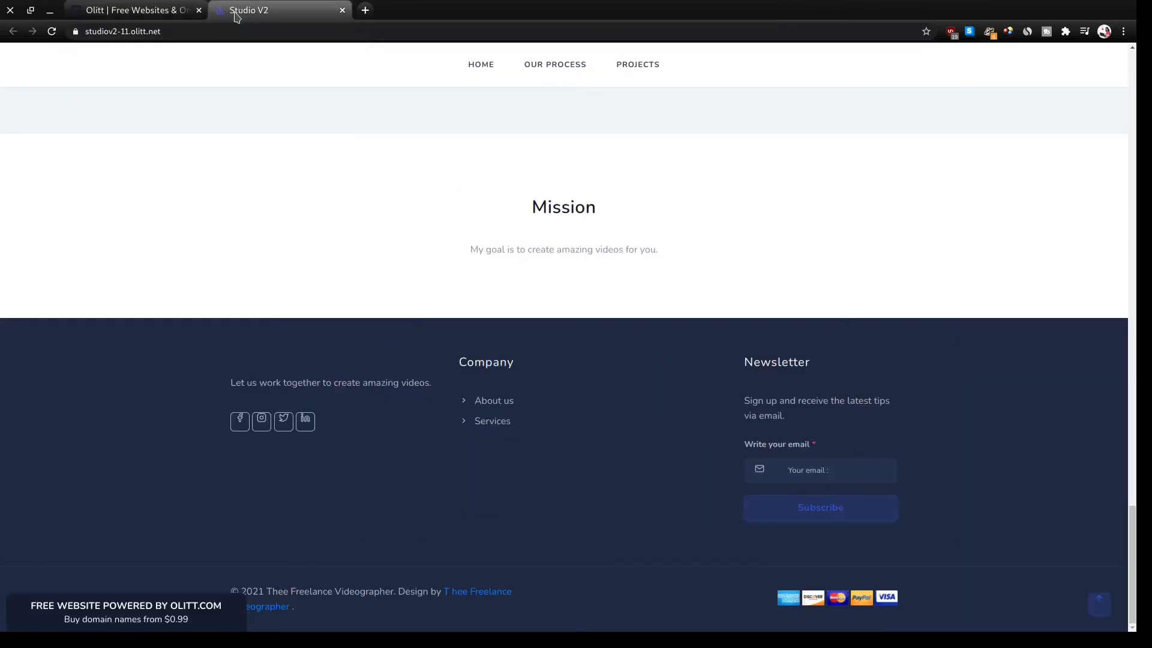
click(52, 30)
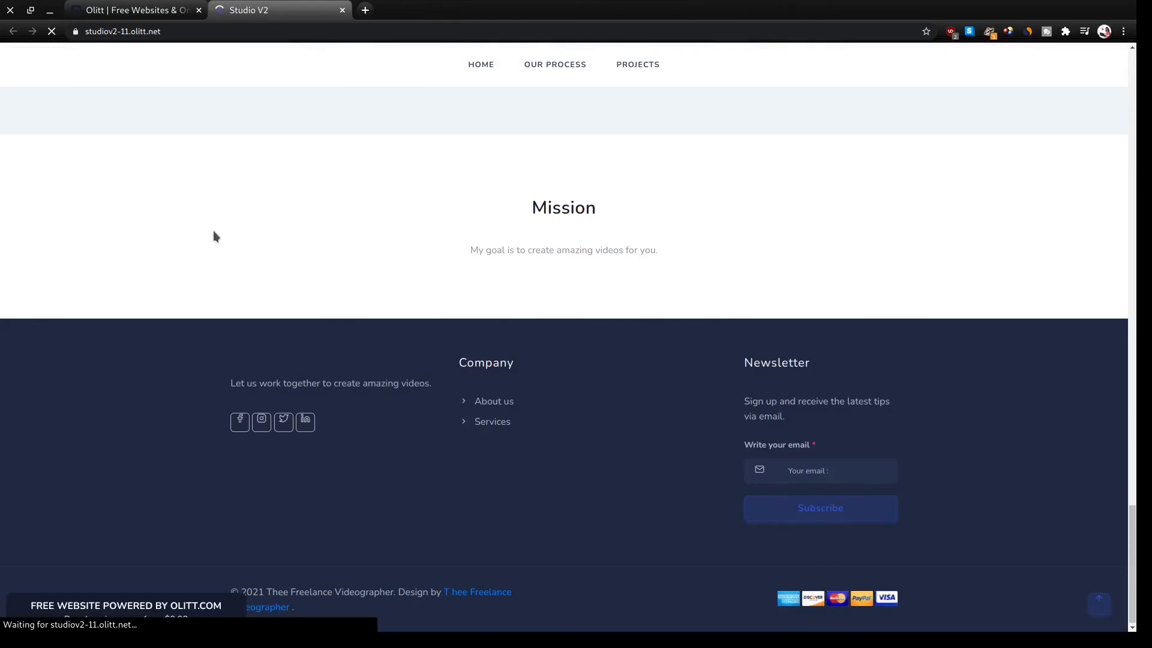
click(485, 424)
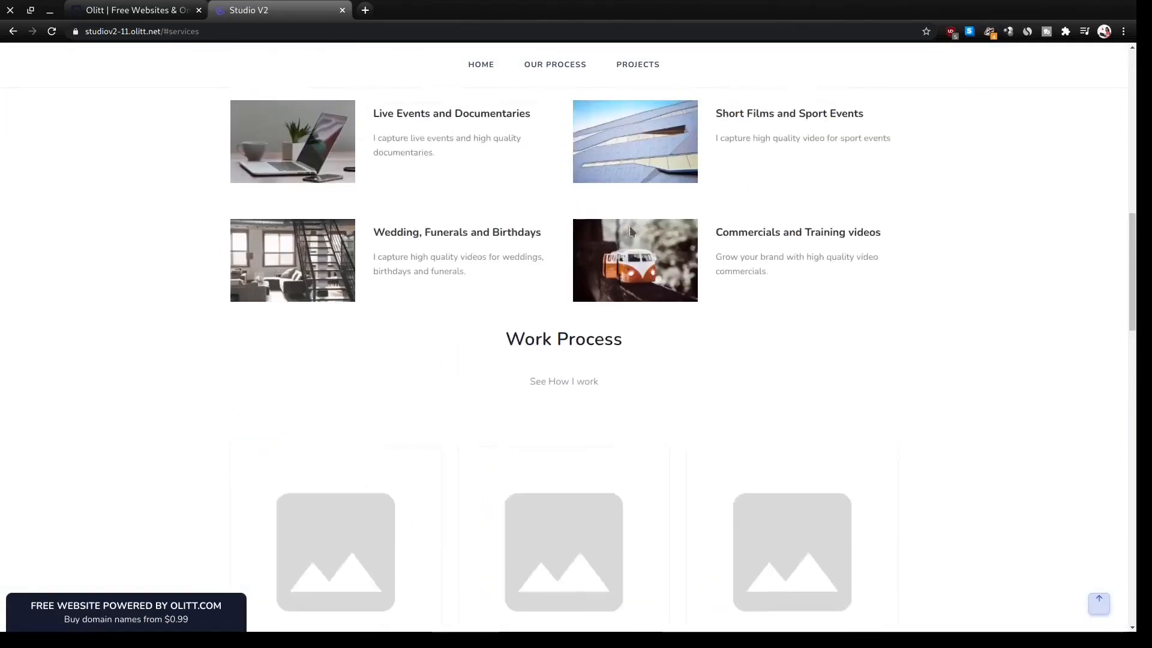
scroll(629, 226, up, 12)
scroll(710, 338, down, 1)
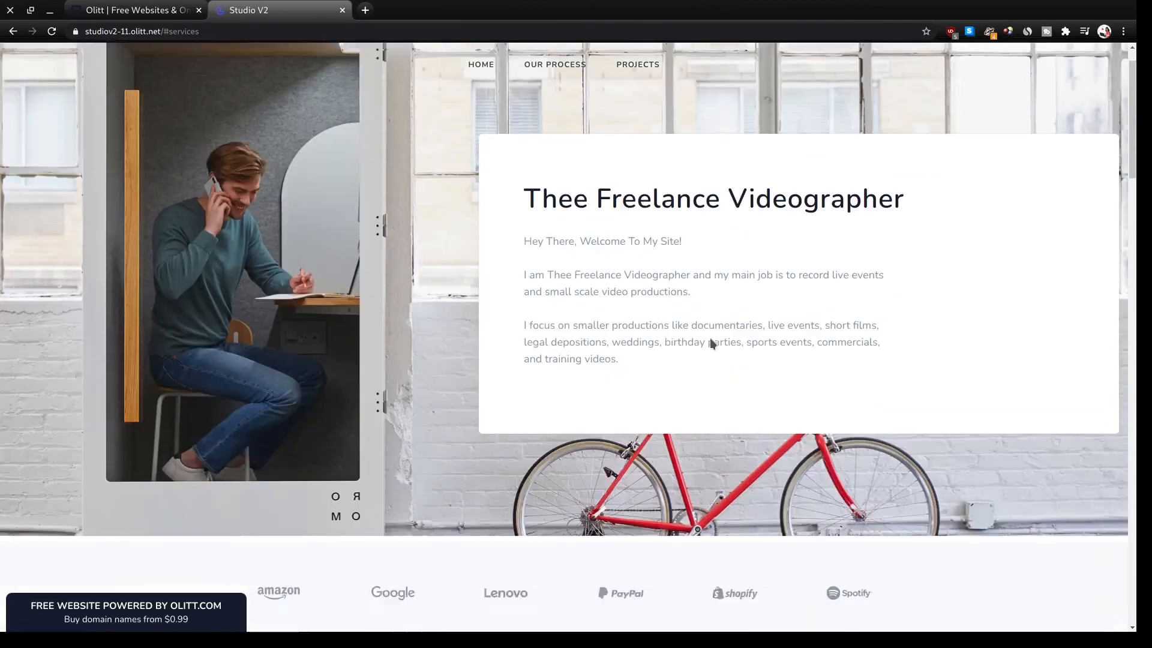
scroll(710, 337, down, 15)
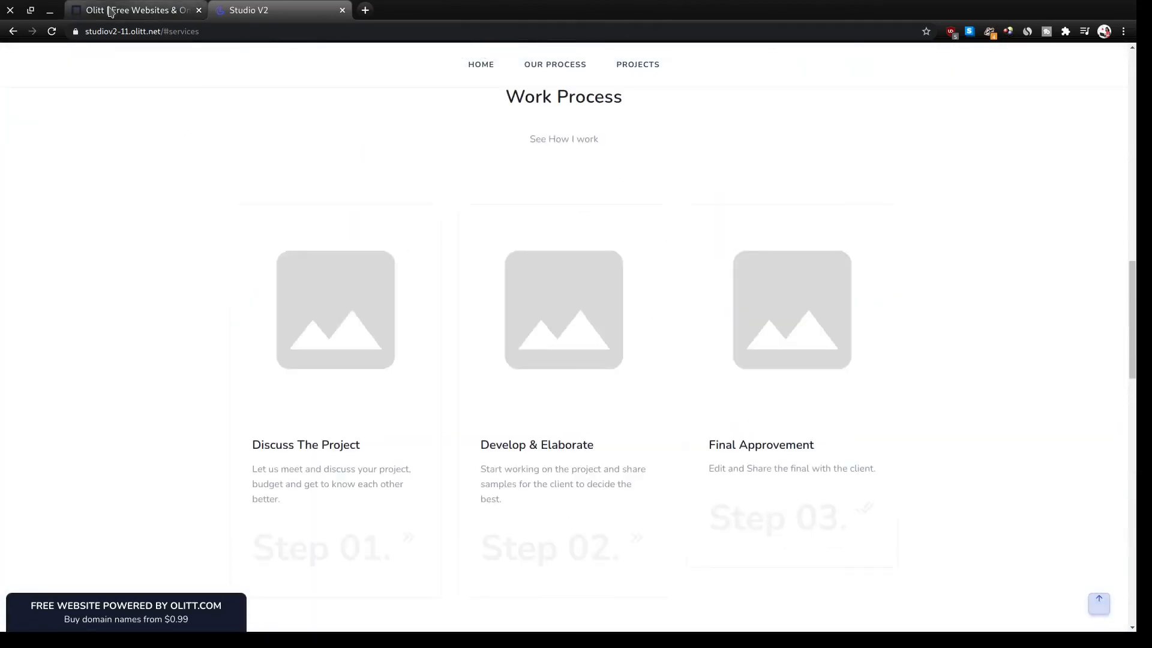
Leave the page editor for the websites dashboard and open the SEO settings of the Studio V2 site.
click(111, 11)
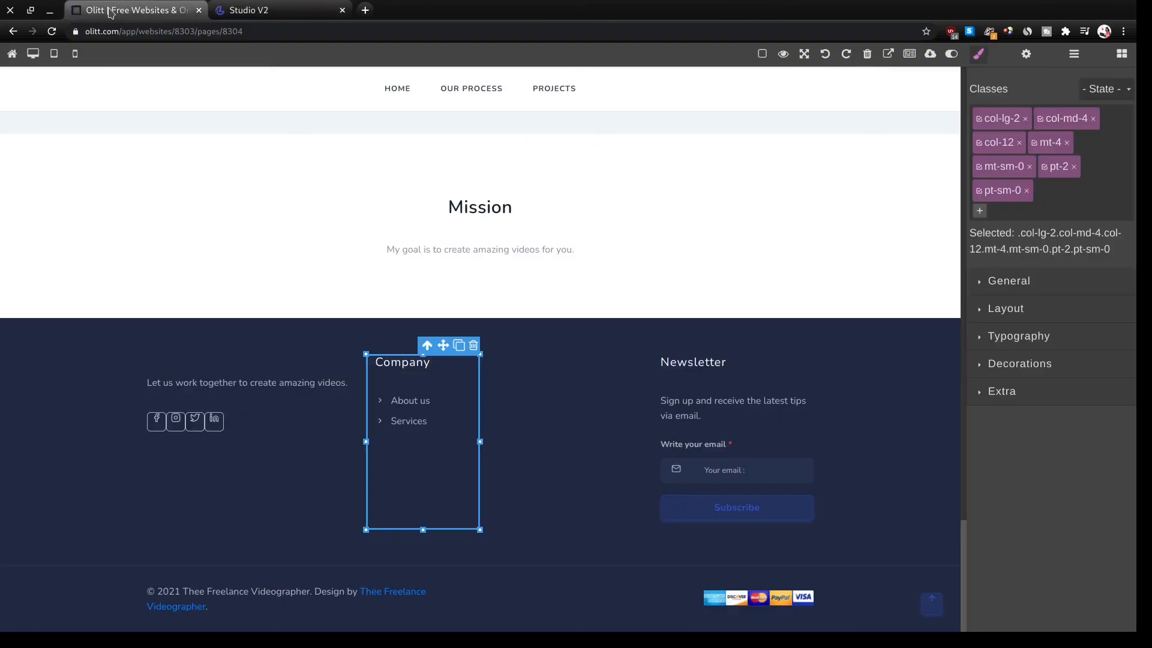
click(11, 56)
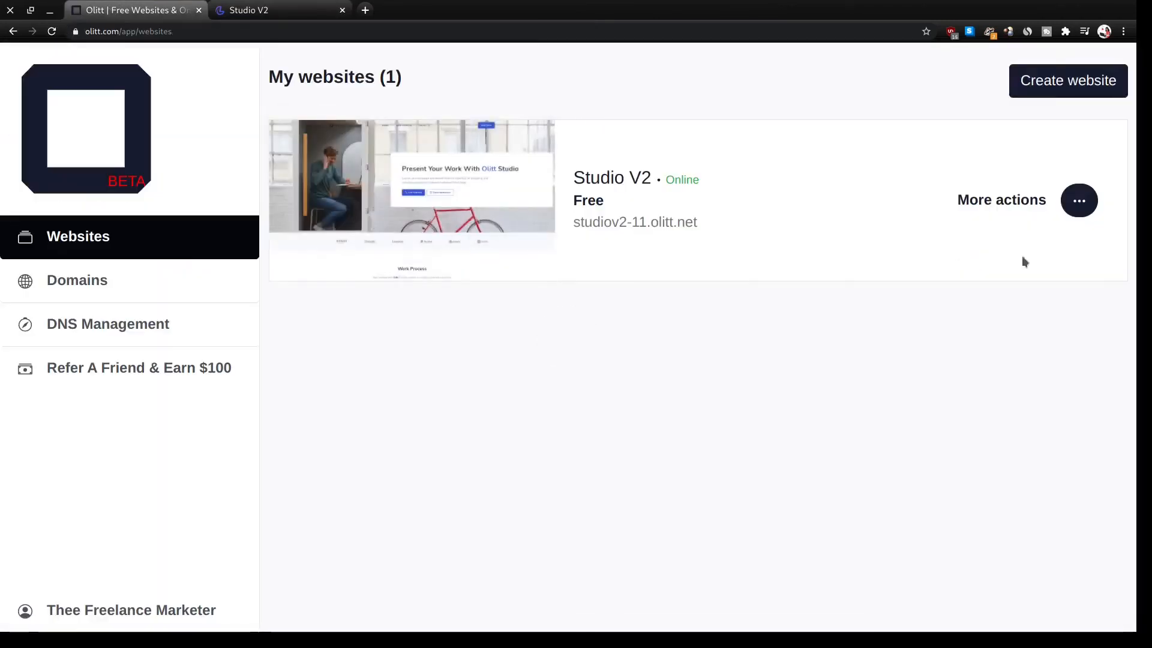
click(1079, 199)
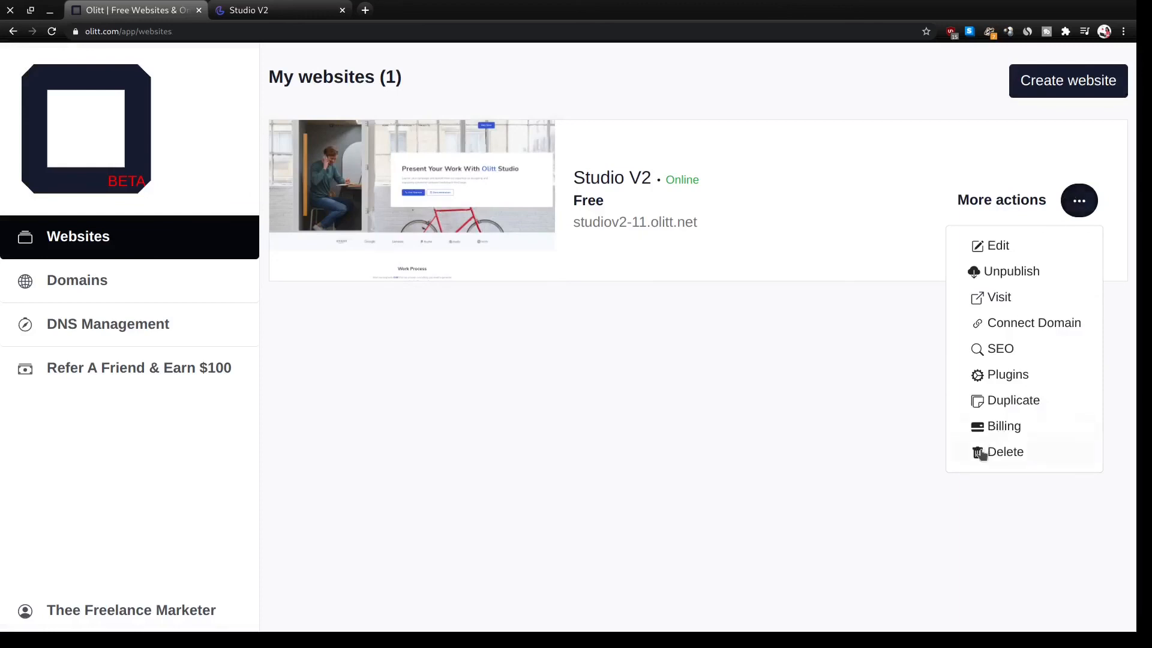
click(977, 348)
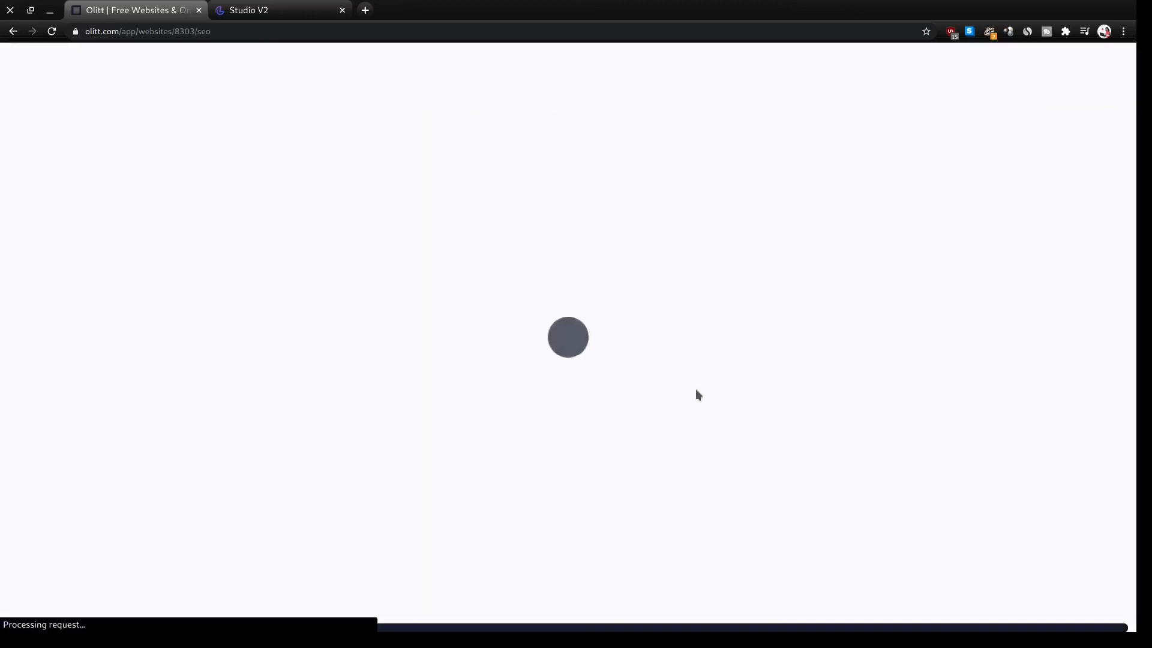
Replace the site title with "Thee Freelance Videographer".
click(443, 408)
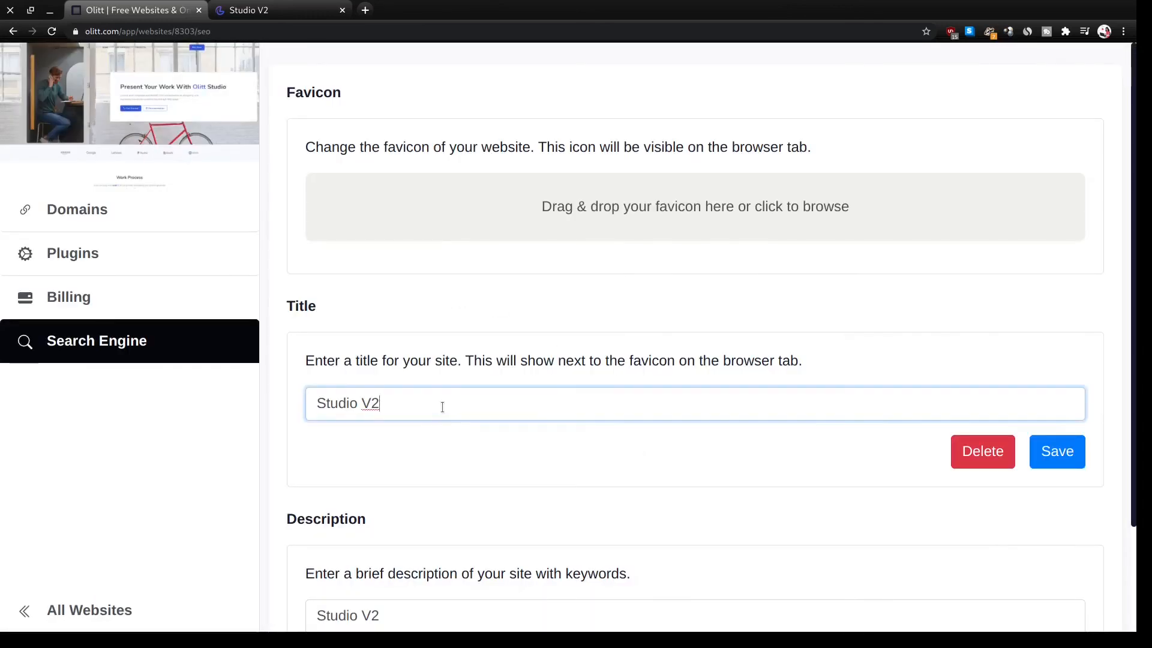
key(ctrl+a)
text(The)
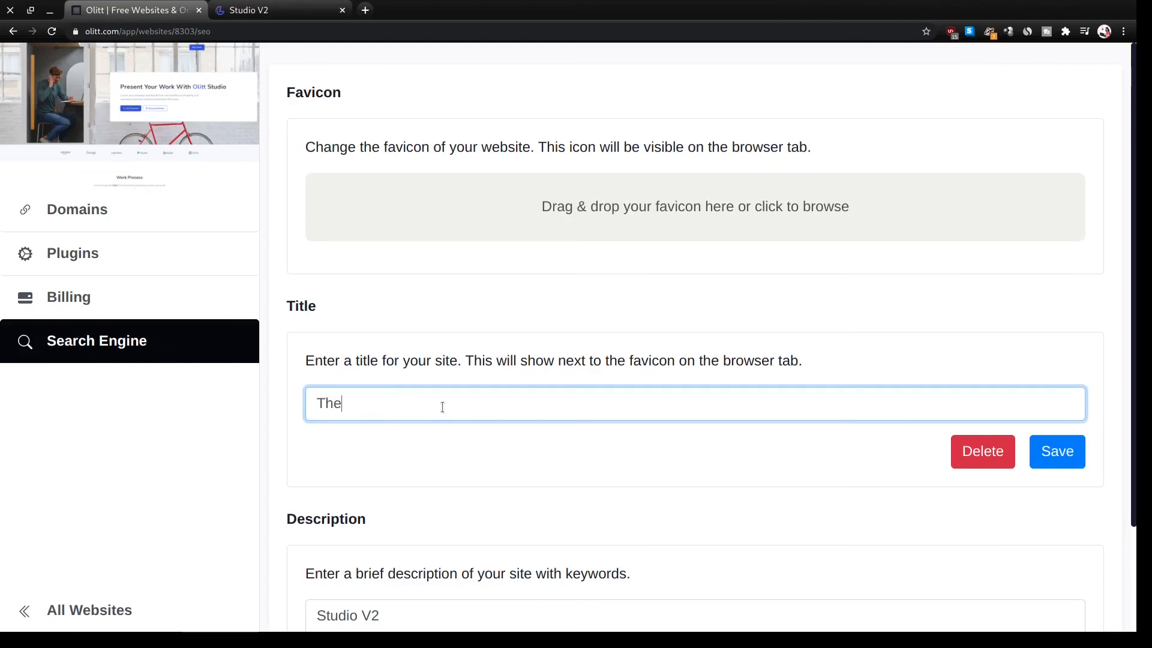
text(e Freelance Vid)
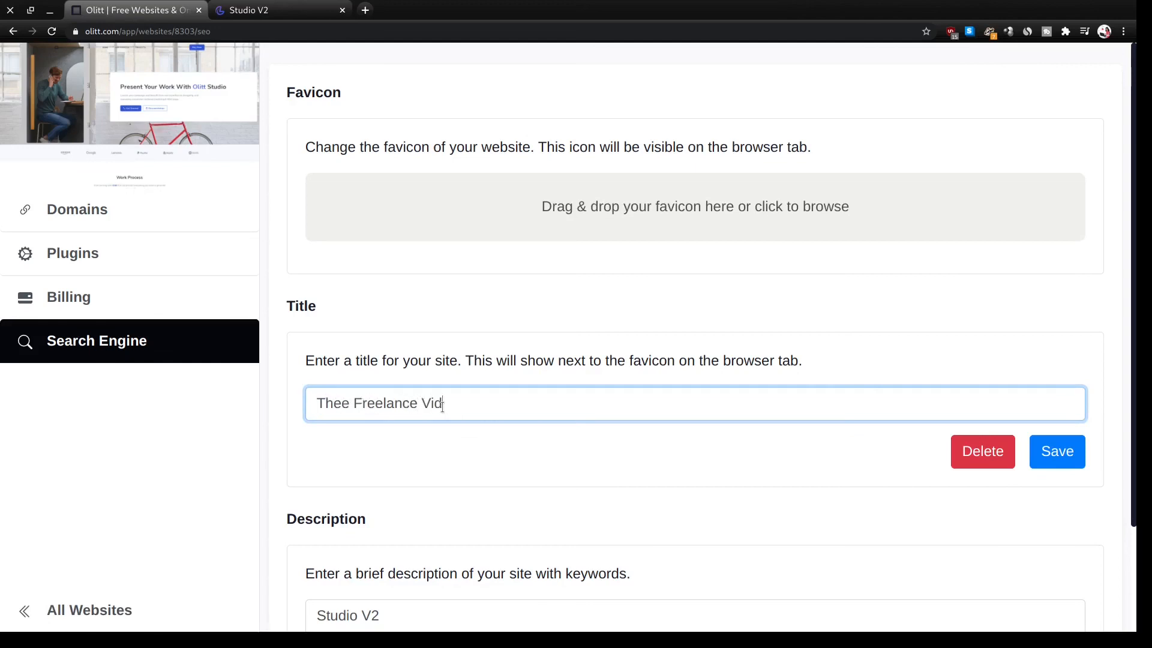
text(eographer)
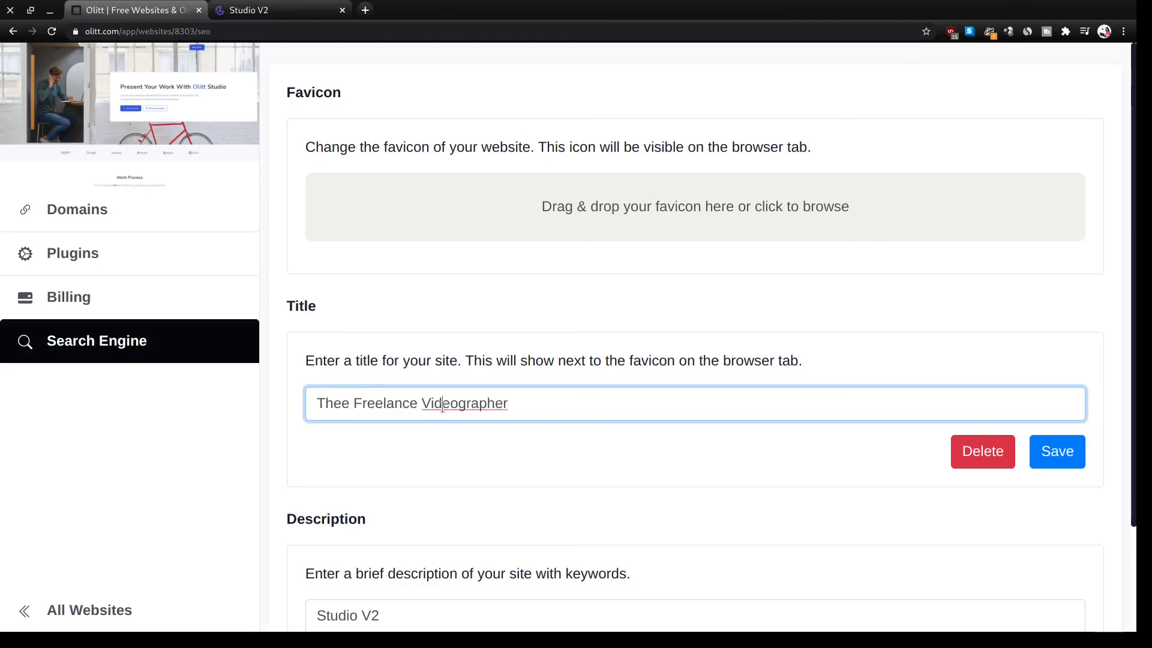
Copy the site title and replace the site description with it.
double_click(442, 407)
key(ctrl+a)
key(ctrl+c)
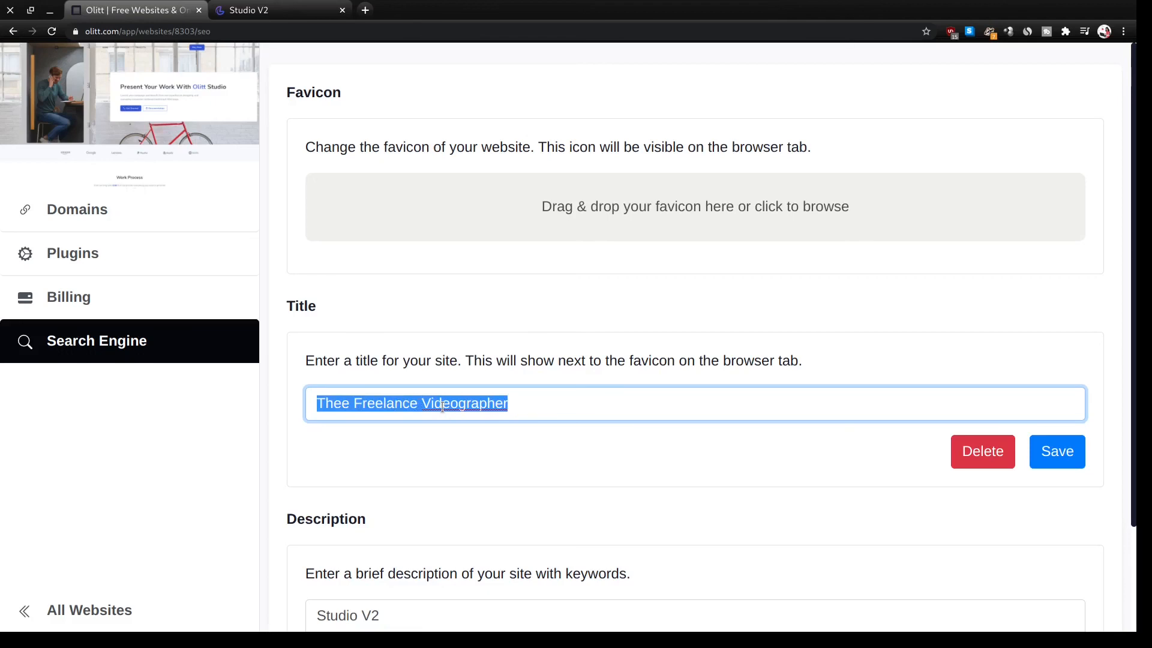
scroll(442, 406, down, 2)
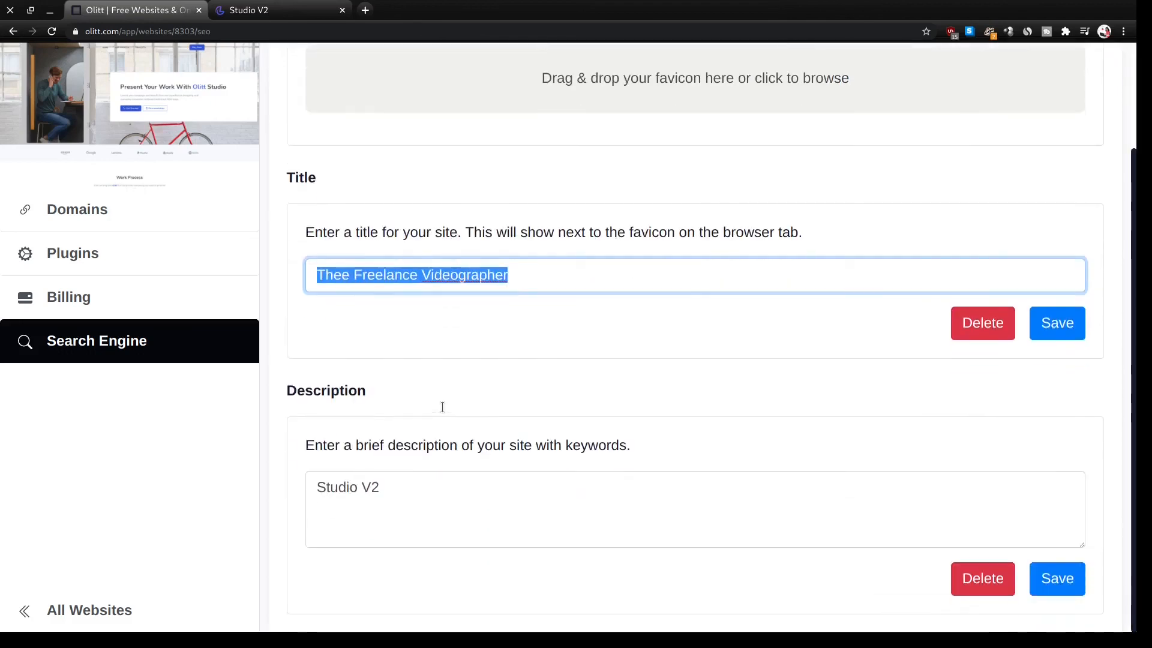
triple_click(347, 489)
key(ctrl+v)
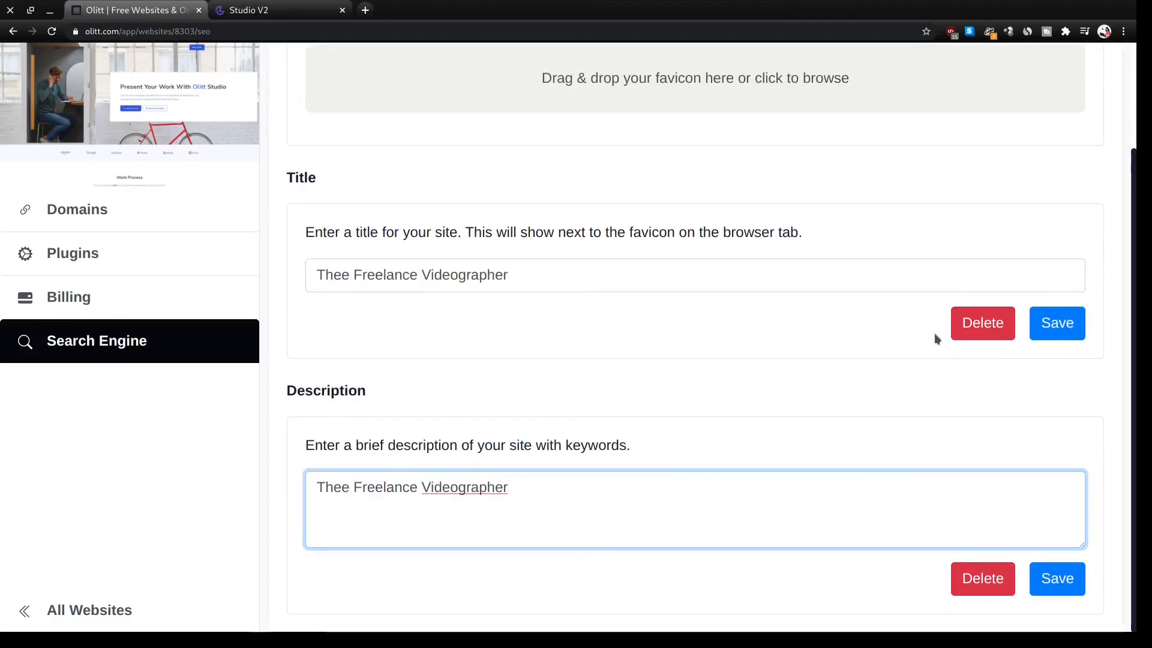
Save both the site title and the description, and reload the live site to load the updated SEO settings.
click(1045, 319)
click(1046, 581)
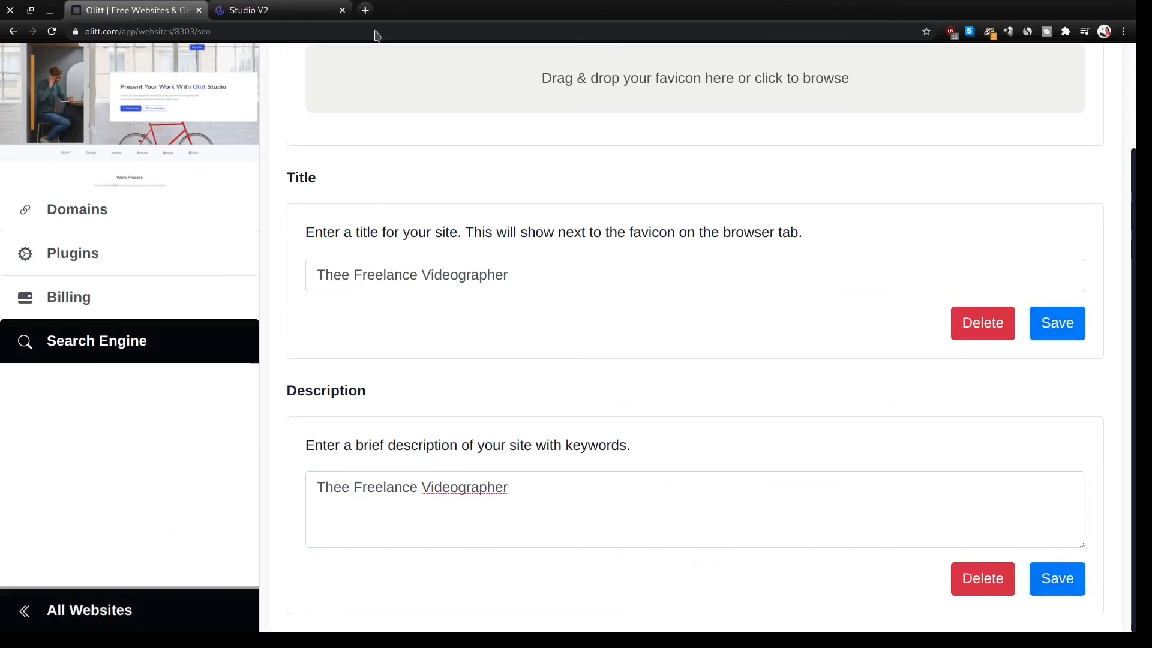
click(249, 13)
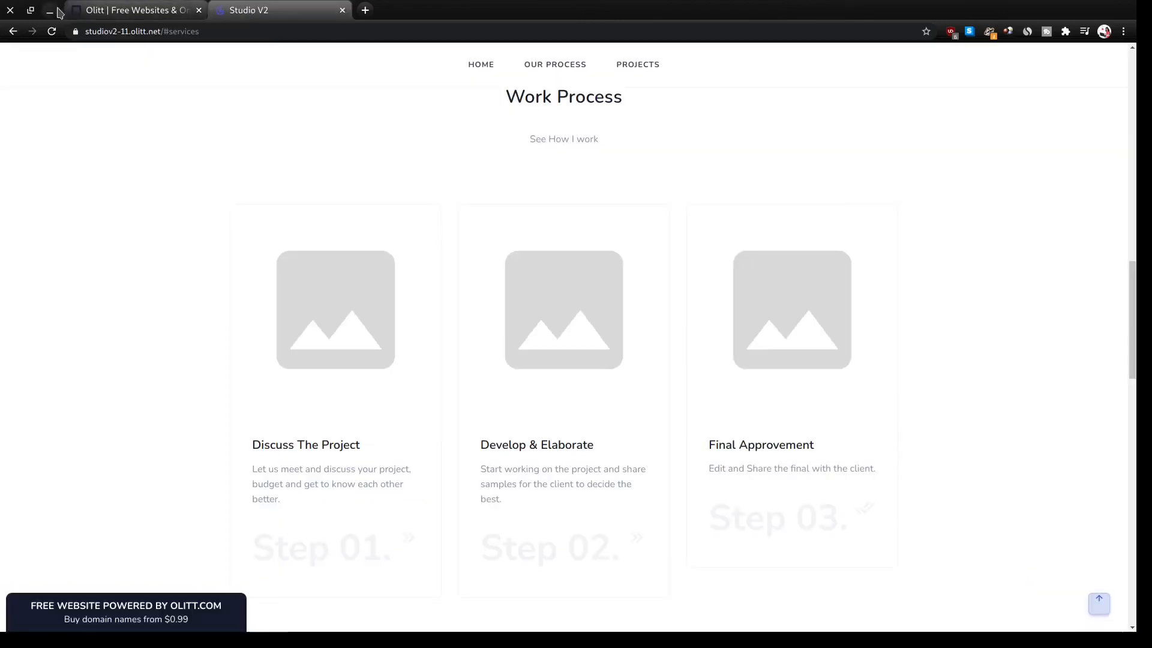
click(51, 31)
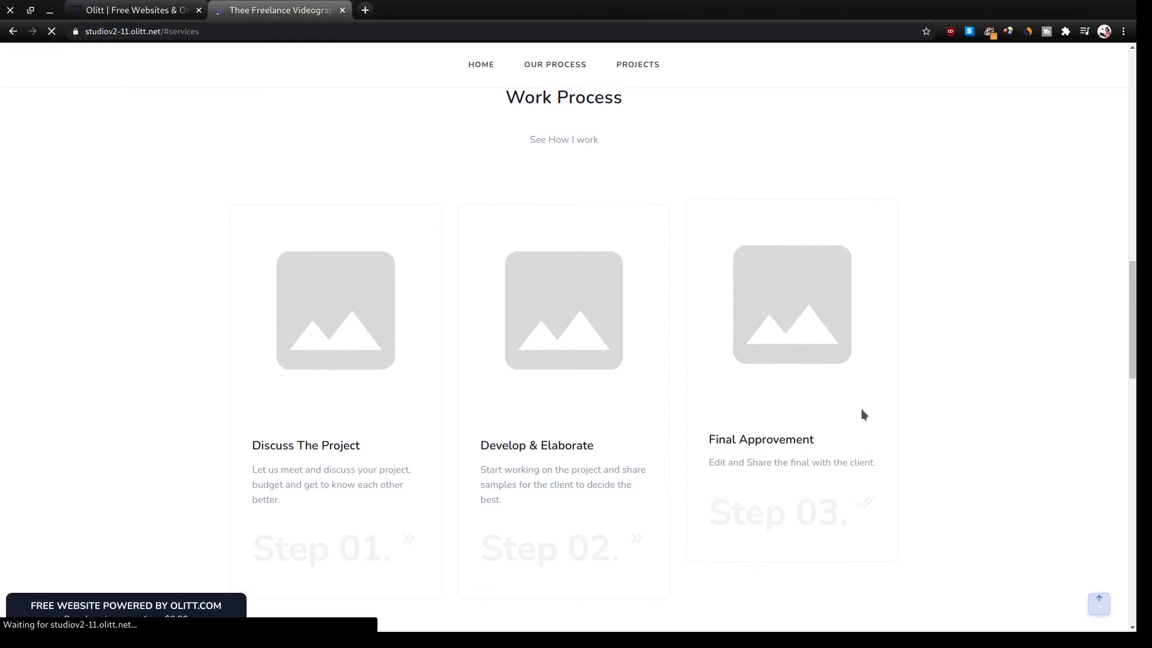
Review the live site down to the footer and back to the hero section, and view its connection security information.
scroll(360, 279, down, 10)
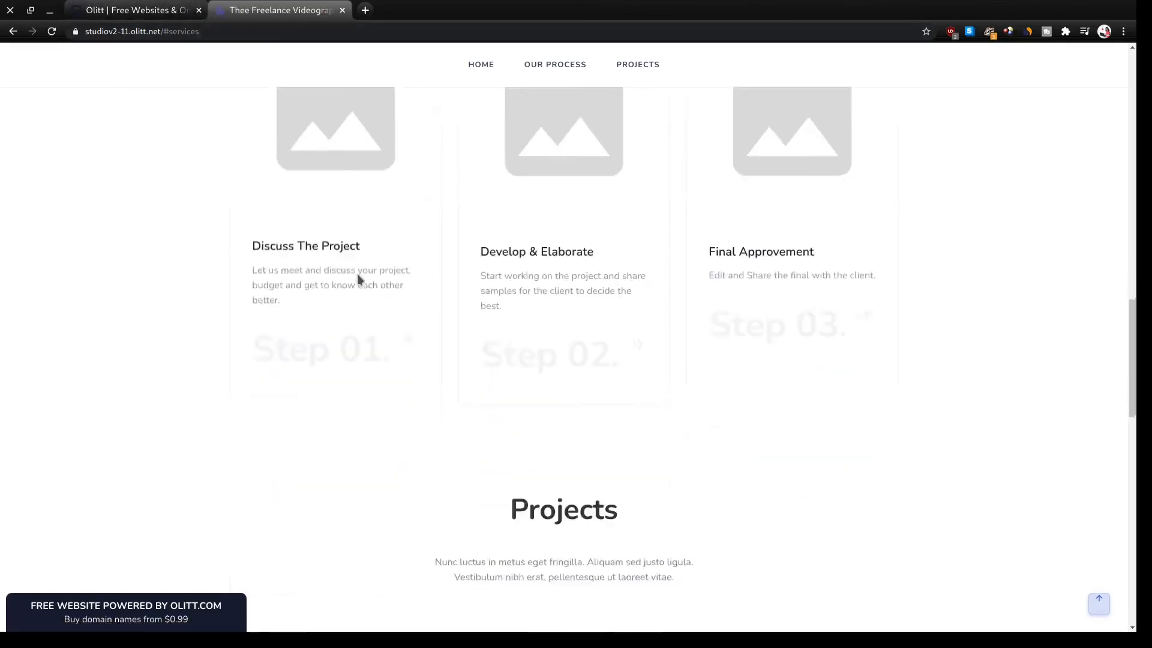
scroll(359, 280, down, 8)
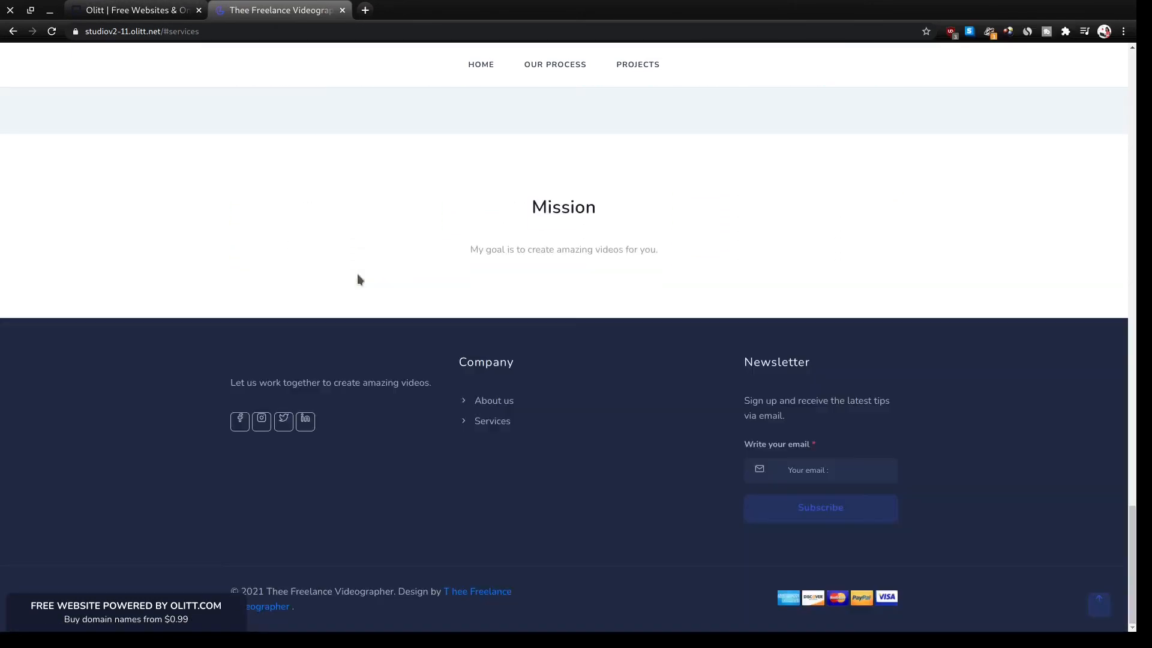
scroll(358, 276, up, 20)
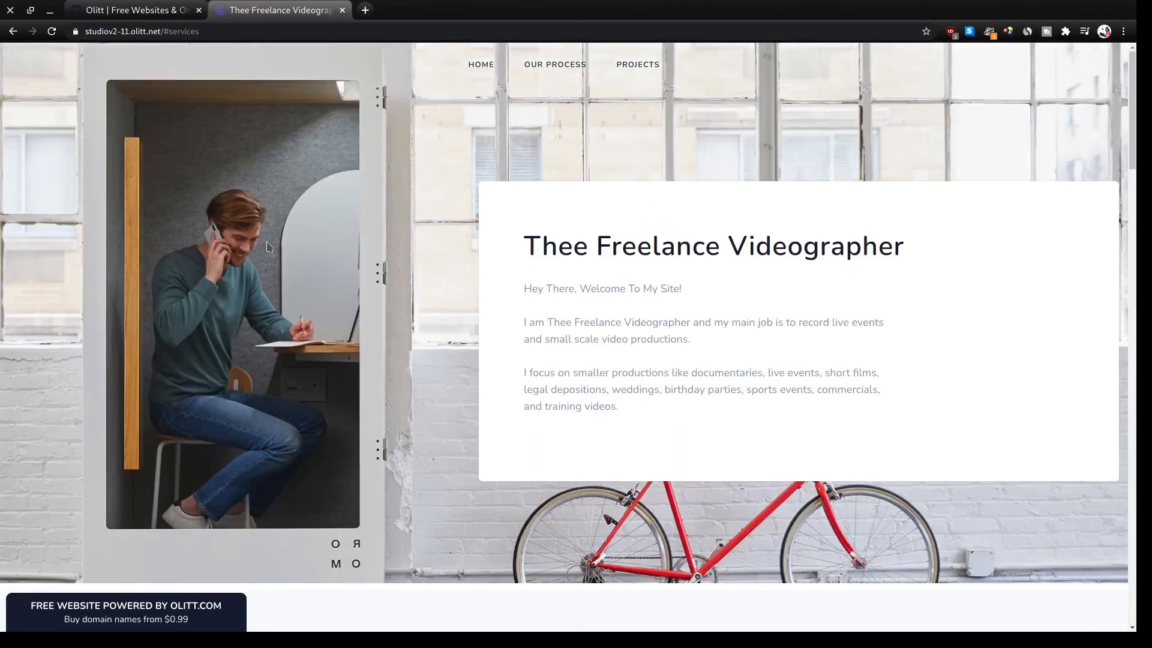
click(75, 33)
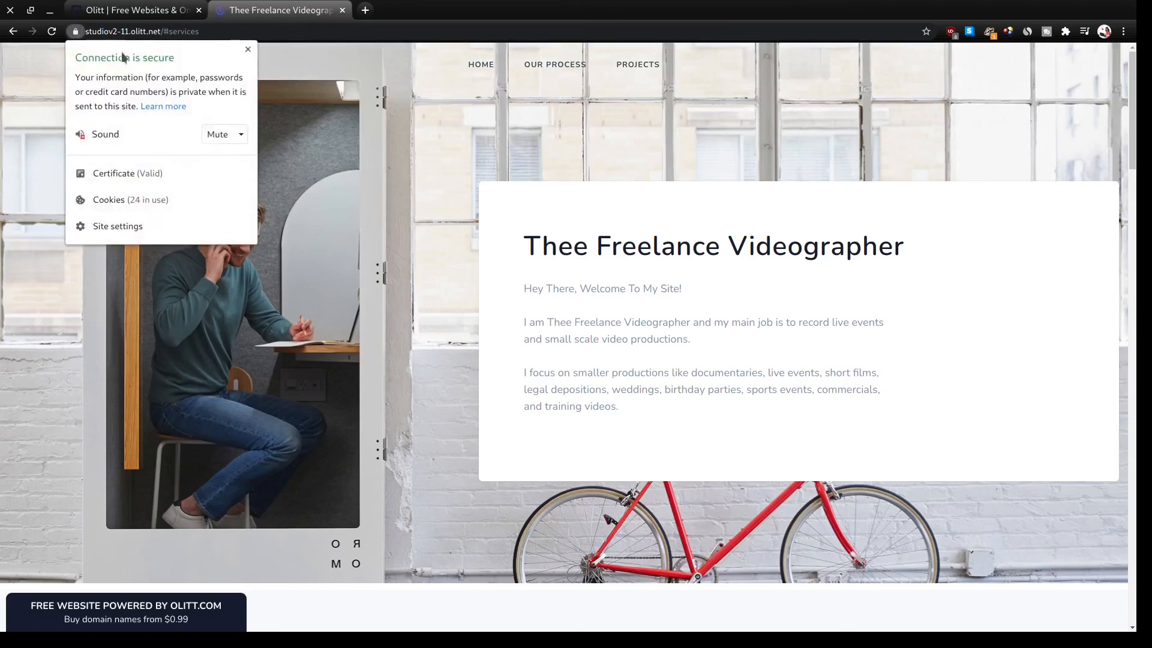